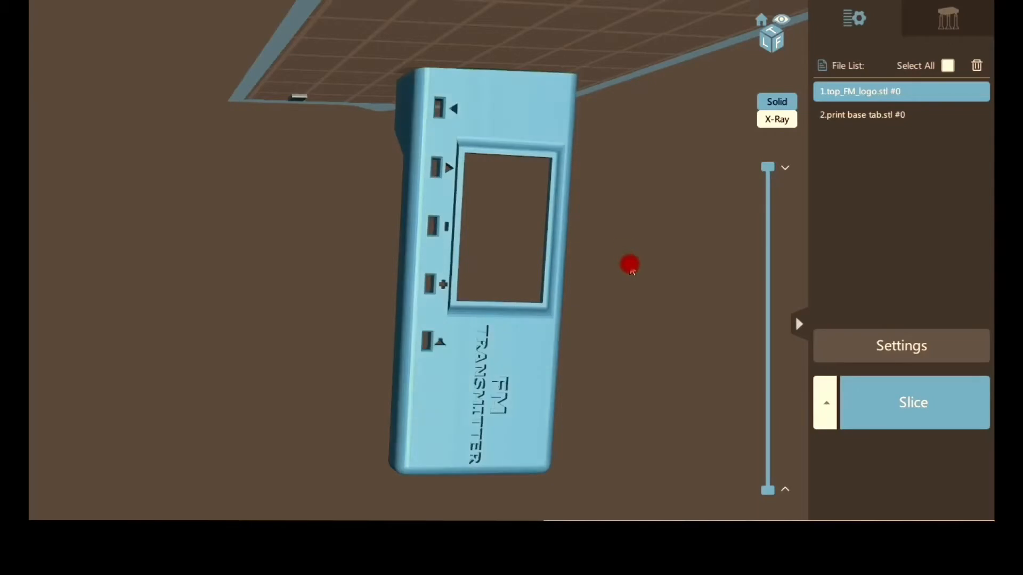
# Step: Switch the view projection and examine the top_FM_logo enclosure's front face, interior and vertical orientation on the build plate
pyautogui.moveTo(629, 265); pyautogui.dragTo(507, 290, button='middle')
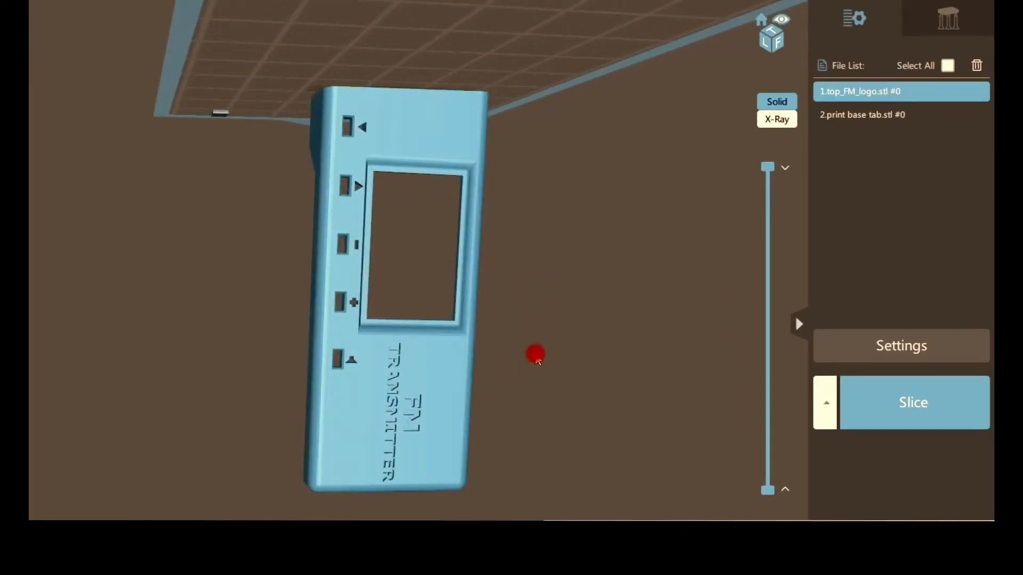
pyautogui.scroll(5, 414, 301)
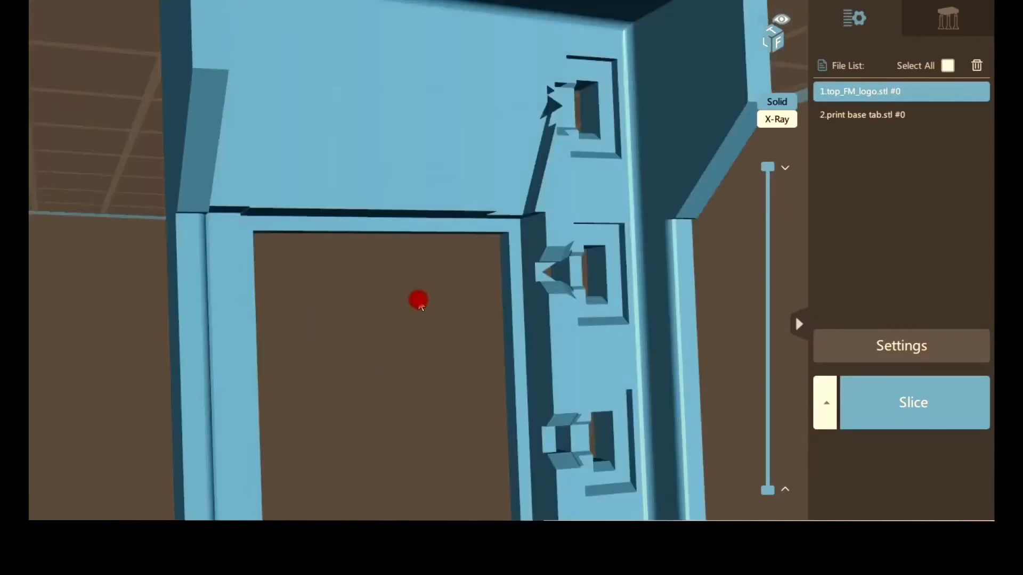
pyautogui.scroll(-4, 419, 302)
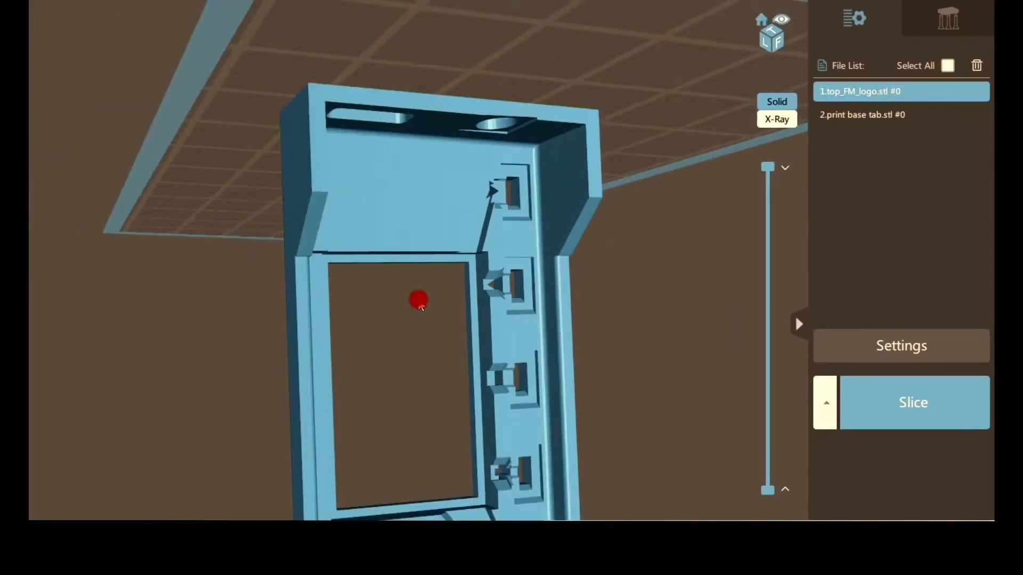
pyautogui.moveTo(413, 191); pyautogui.dragTo(412, 222, button='right')
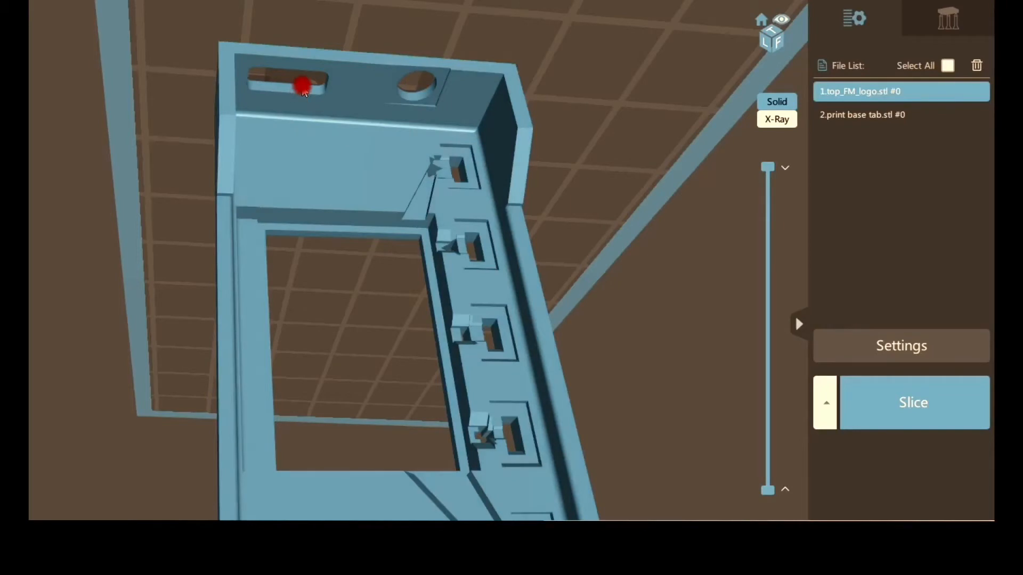
pyautogui.moveTo(357, 399)
pyautogui.mouseDown()
pyautogui.moveTo(528, 244)
pyautogui.moveTo(358, 271)
pyautogui.moveTo(369, 280)
pyautogui.moveTo(283, 267)
pyautogui.moveTo(256, 286)
pyautogui.mouseUp()
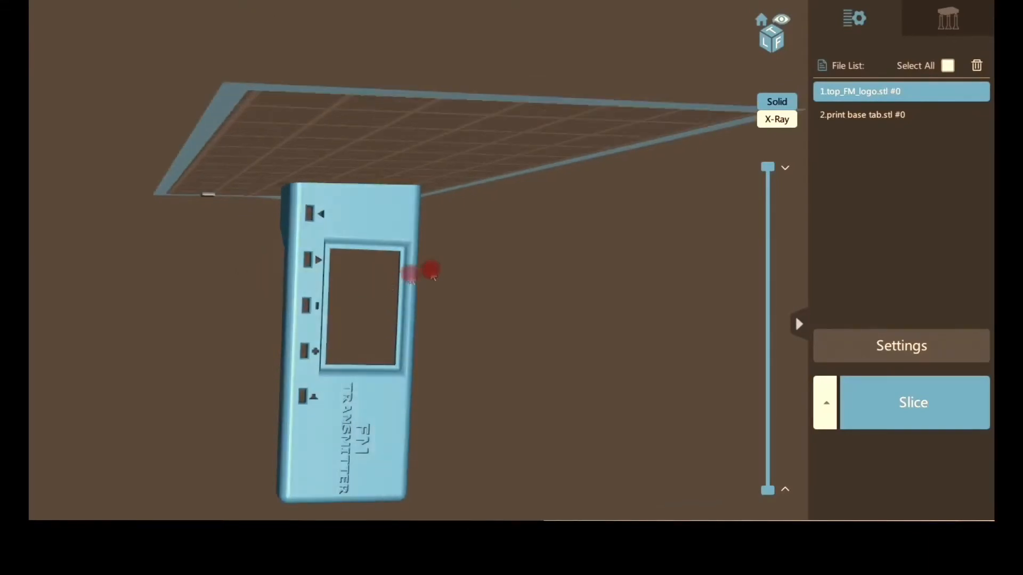
pyautogui.click(783, 23)
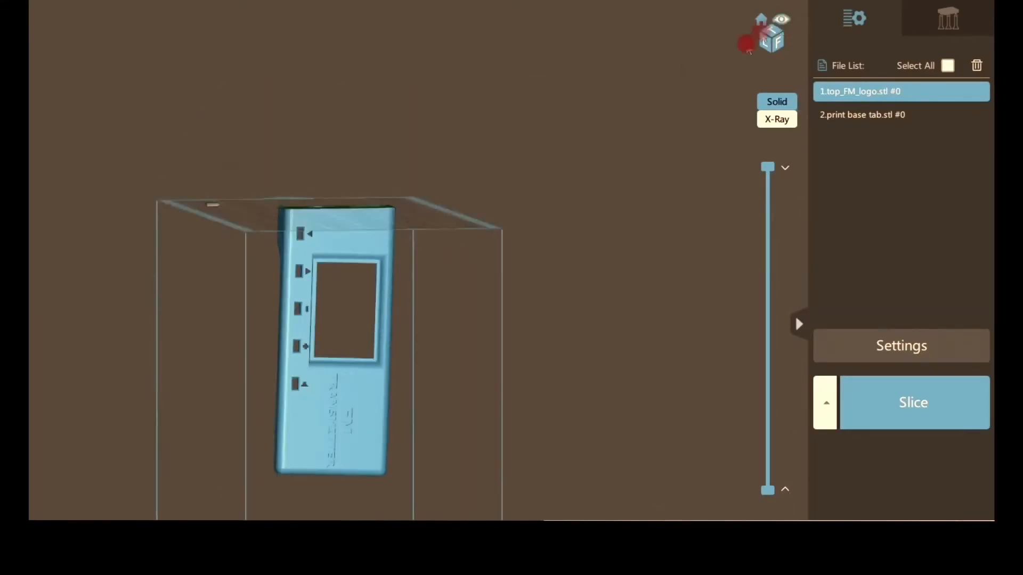
pyautogui.moveTo(578, 233); pyautogui.dragTo(583, 235)
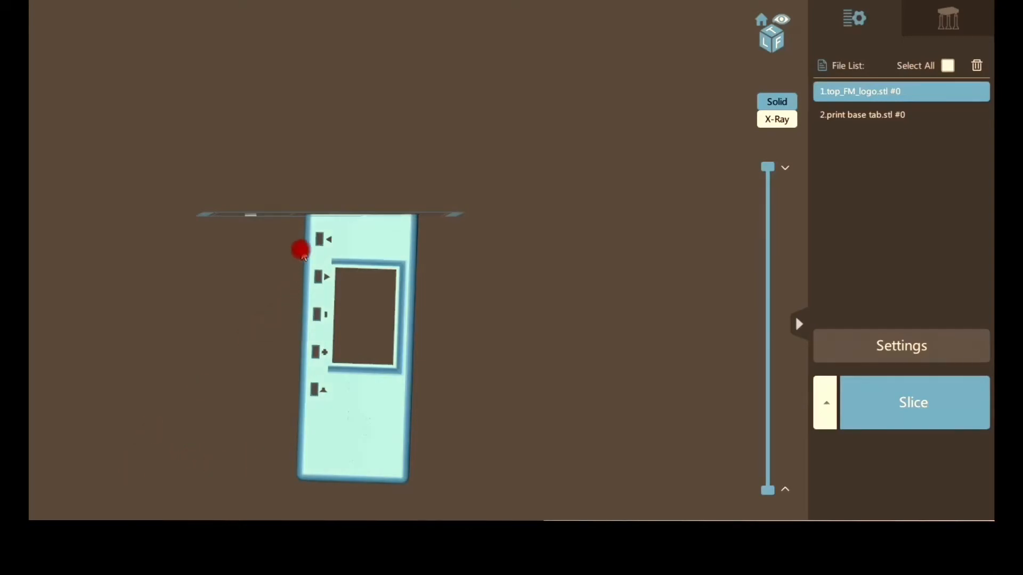
pyautogui.moveTo(302, 253)
pyautogui.mouseDown()
pyautogui.moveTo(310, 222)
pyautogui.moveTo(466, 244)
pyautogui.moveTo(473, 234)
pyautogui.mouseUp()
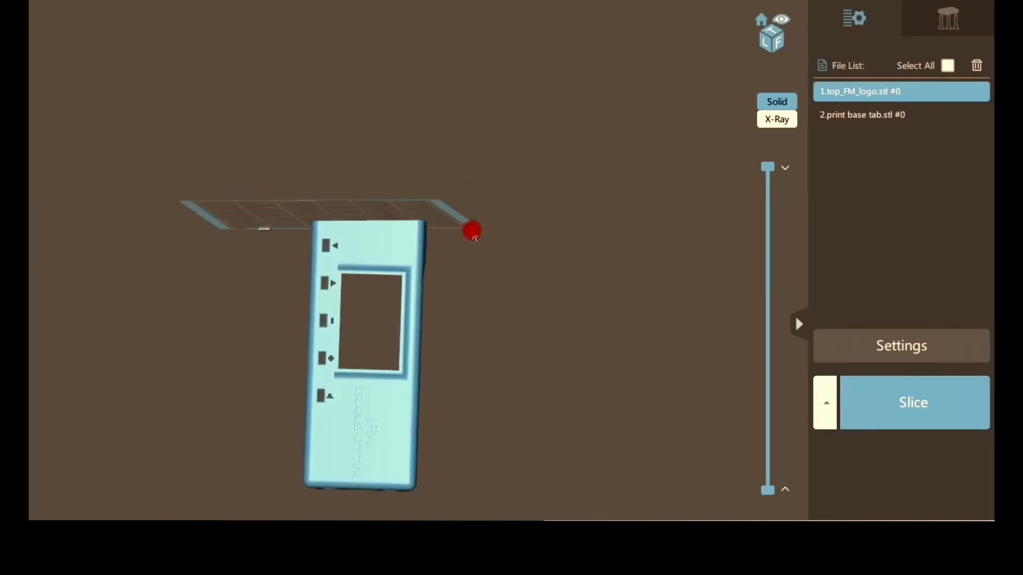
pyautogui.moveTo(556, 398)
pyautogui.mouseDown()
pyautogui.moveTo(481, 426)
pyautogui.moveTo(482, 473)
pyautogui.mouseUp()
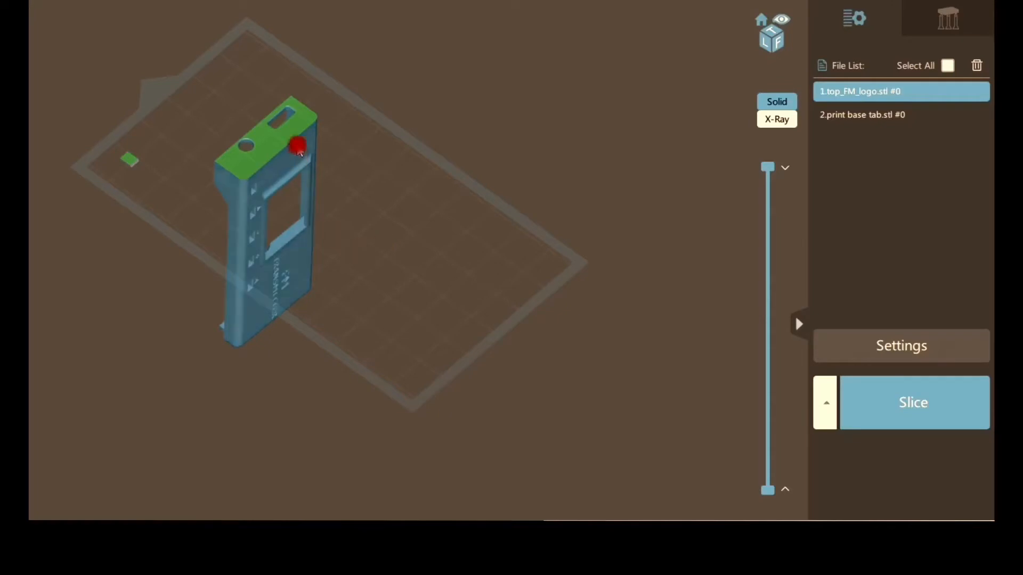
pyautogui.moveTo(378, 187); pyautogui.dragTo(342, 126)
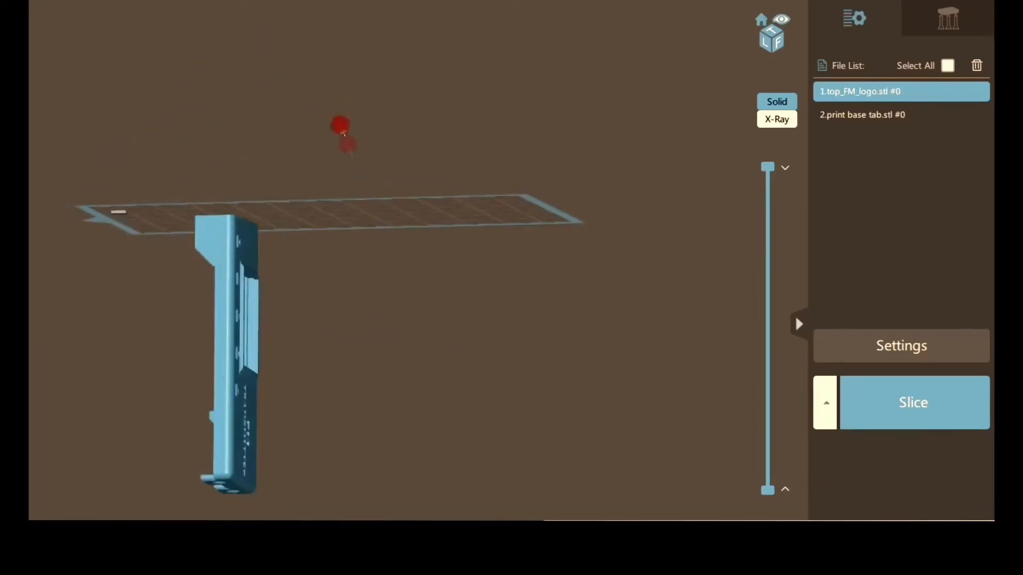
pyautogui.moveTo(349, 343); pyautogui.dragTo(284, 337)
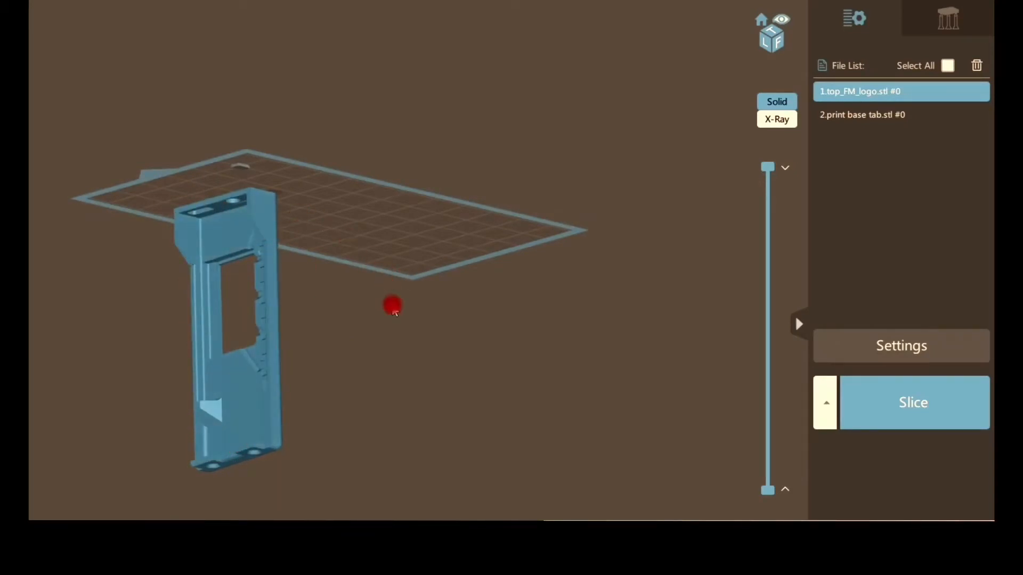
pyautogui.moveTo(394, 312); pyautogui.dragTo(416, 306)
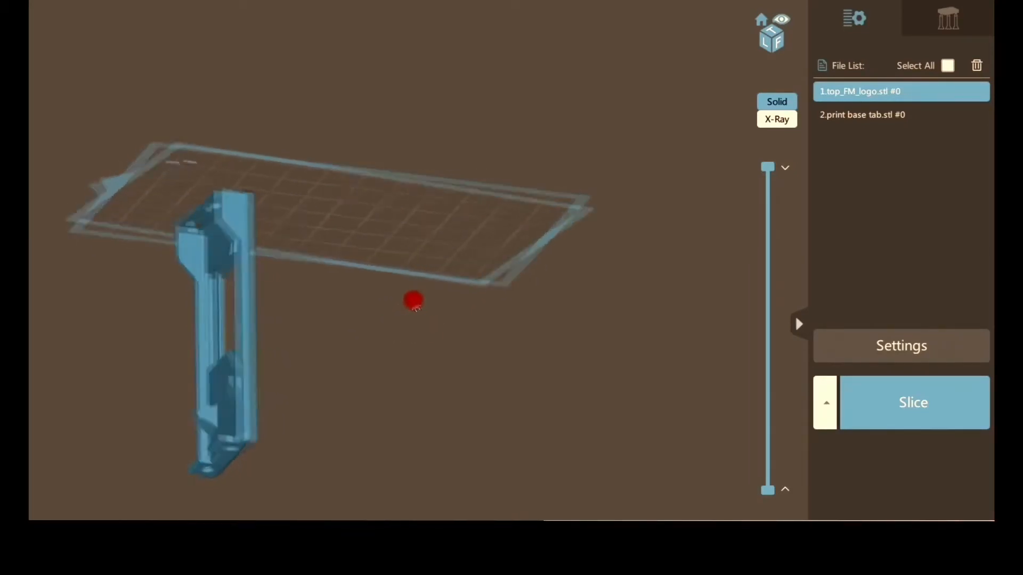
# Step: Inspect the enclosure's interior, including the button cutouts, window frame, side brackets and lower screw holes
pyautogui.moveTo(416, 306); pyautogui.dragTo(360, 322, button='right')
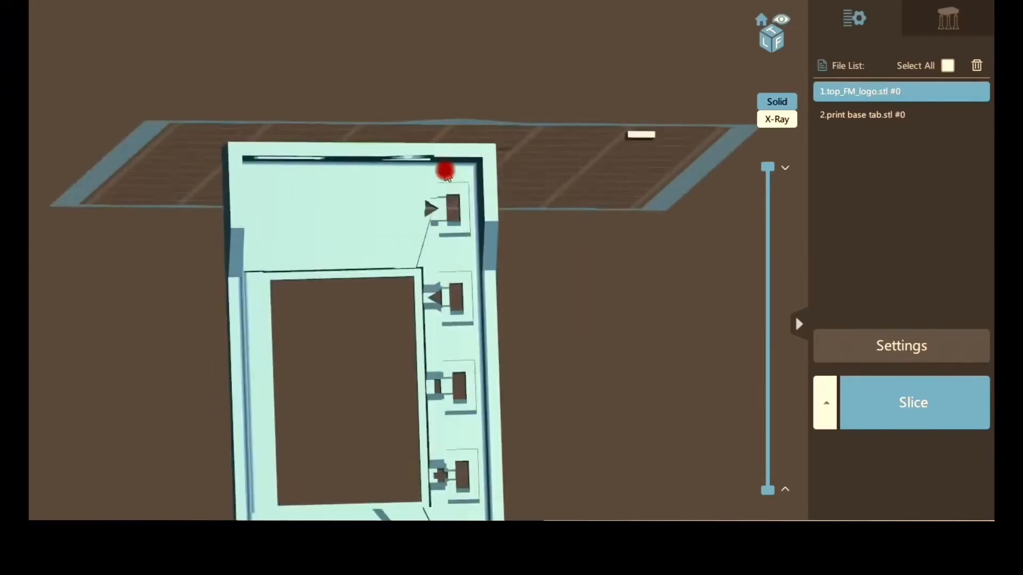
pyautogui.scroll(3, 446, 174)
pyautogui.moveTo(544, 293); pyautogui.dragTo(510, 281, button='right')
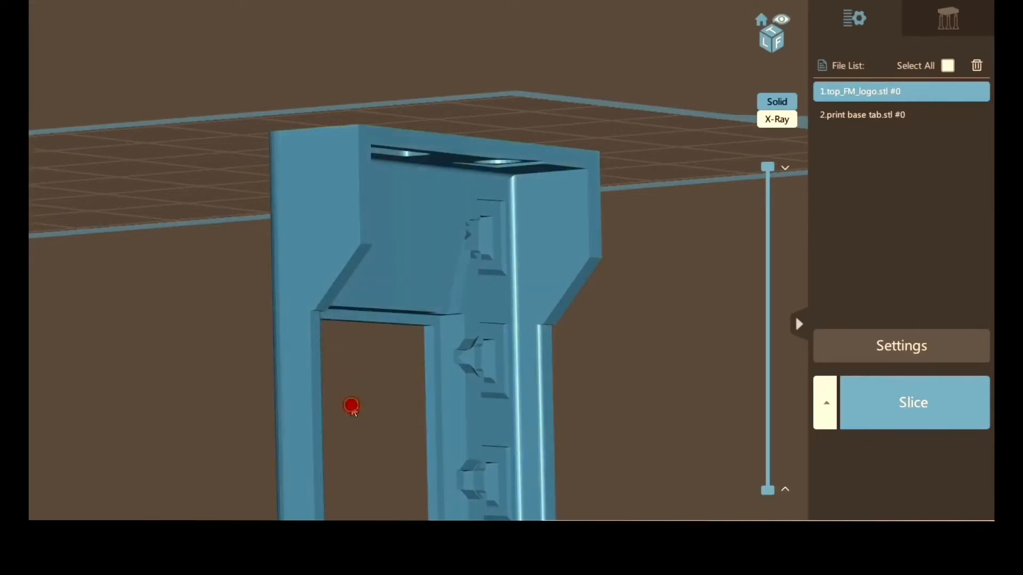
pyautogui.moveTo(352, 409); pyautogui.dragTo(331, 259)
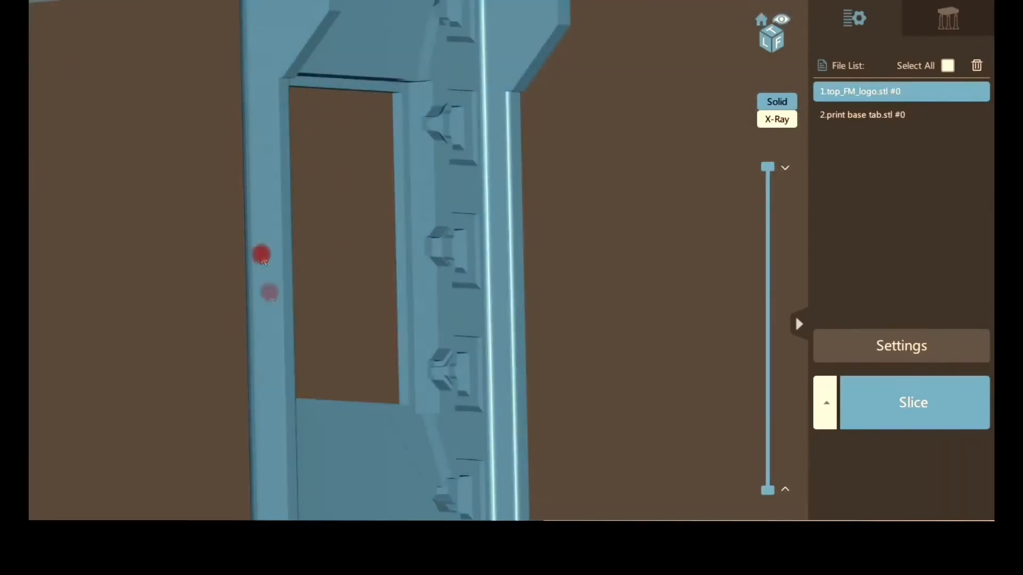
pyautogui.moveTo(313, 541); pyautogui.dragTo(287, 425)
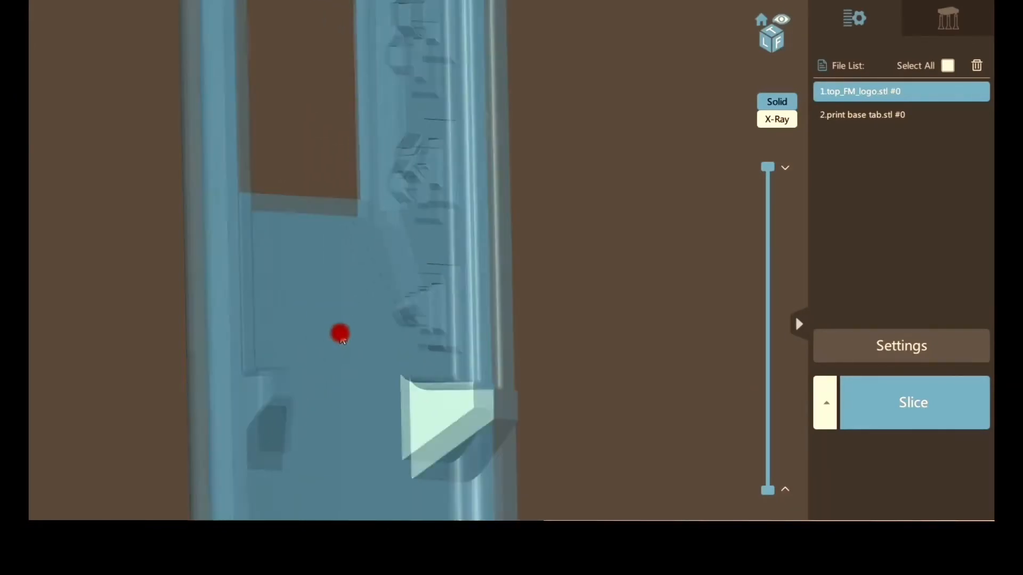
pyautogui.scroll(-5, 340, 334)
pyautogui.moveTo(390, 254); pyautogui.dragTo(420, 273)
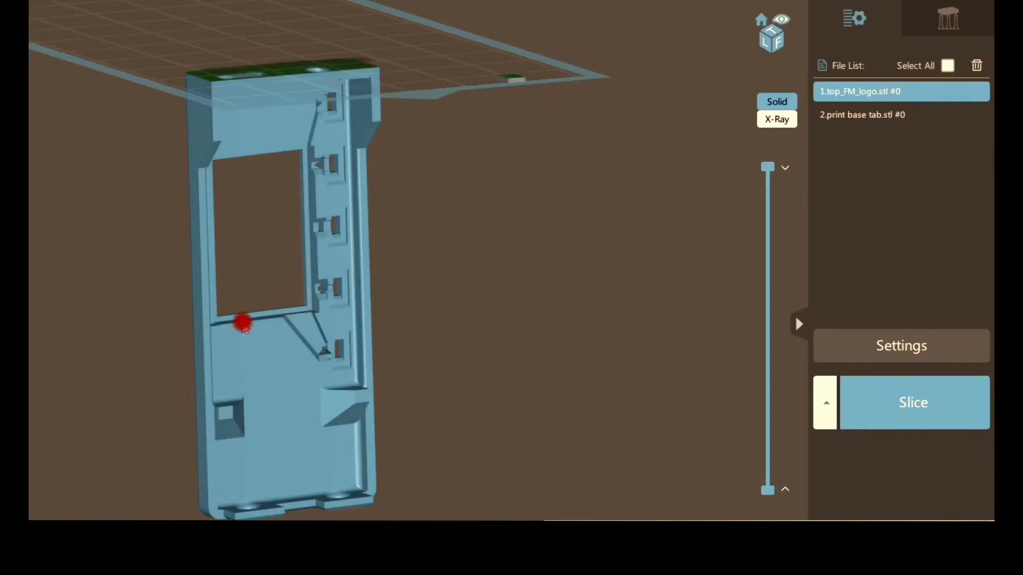
pyautogui.moveTo(243, 326); pyautogui.dragTo(241, 360, button='right')
pyautogui.scroll(5, 244, 352)
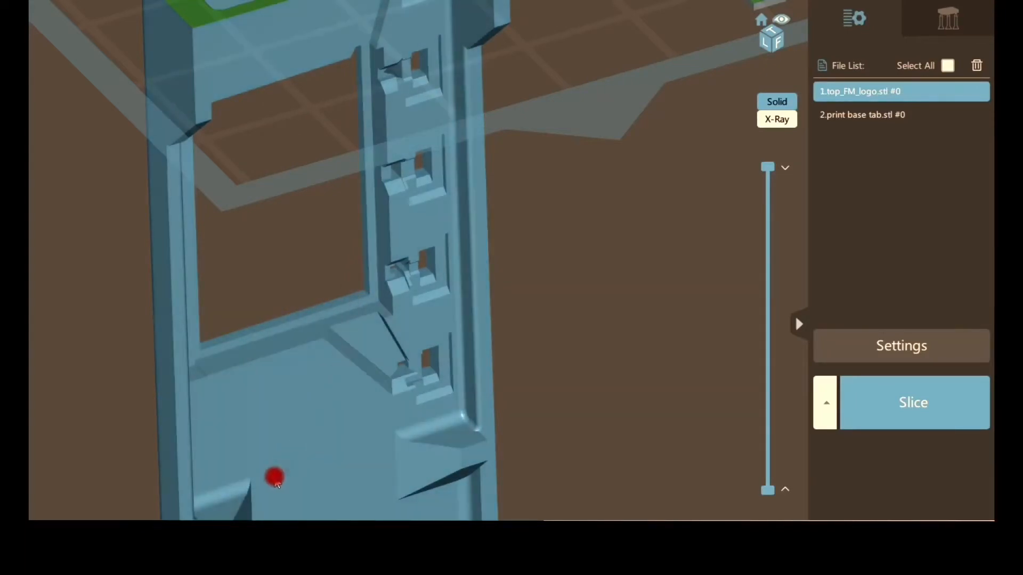
pyautogui.moveTo(270, 502); pyautogui.dragTo(267, 373, button='middle')
pyautogui.moveTo(273, 383); pyautogui.dragTo(253, 364, button='right')
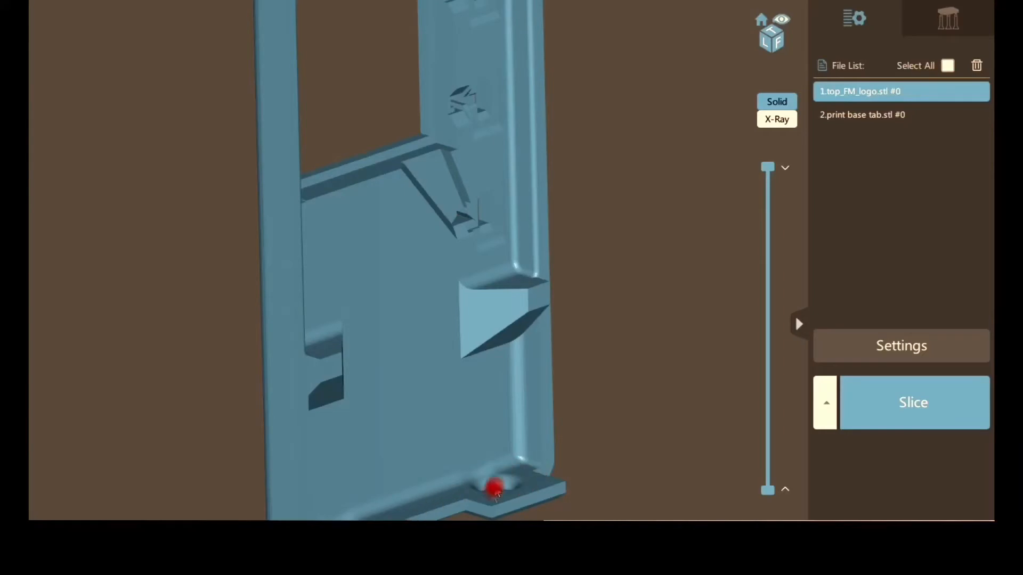
pyautogui.scroll(-10, 498, 474)
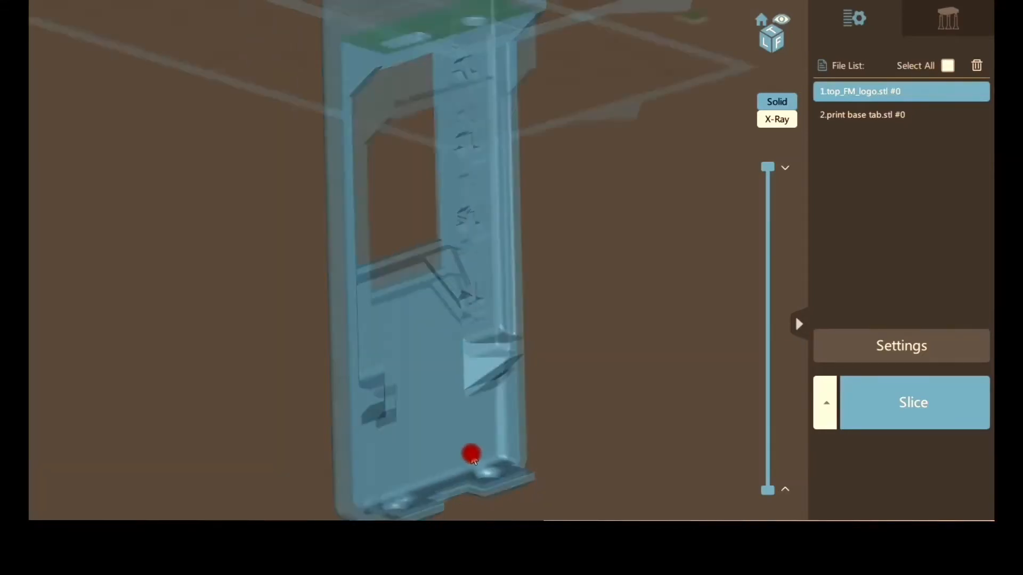
# Step: Move the print base tab against the long edge of the enclosure's base, near the slotted end
pyautogui.moveTo(586, 255)
pyautogui.mouseDown()
pyautogui.moveTo(687, 260)
pyautogui.moveTo(689, 277)
pyautogui.moveTo(682, 296)
pyautogui.moveTo(586, 254)
pyautogui.mouseUp()
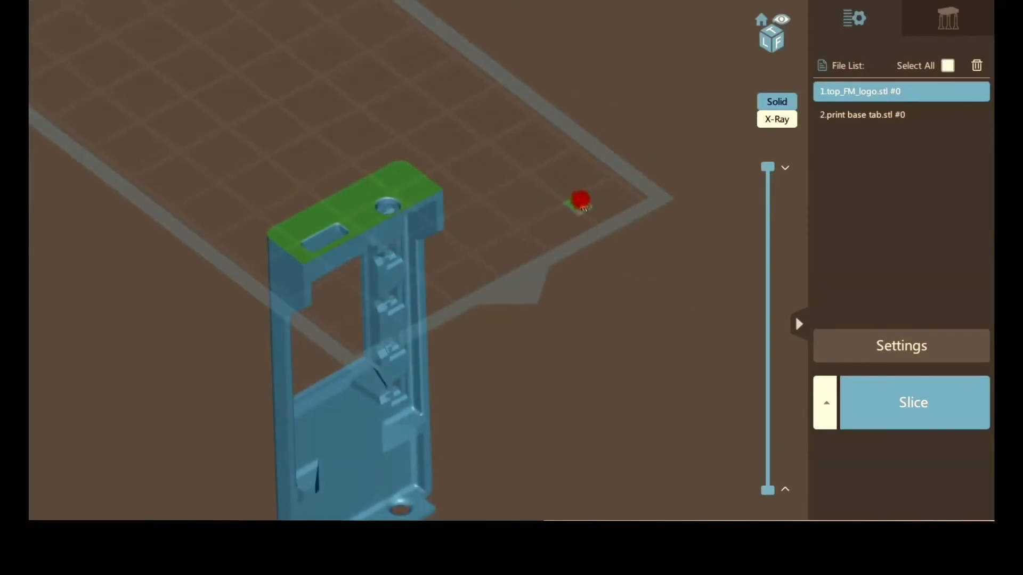
pyautogui.scroll(10, 584, 203)
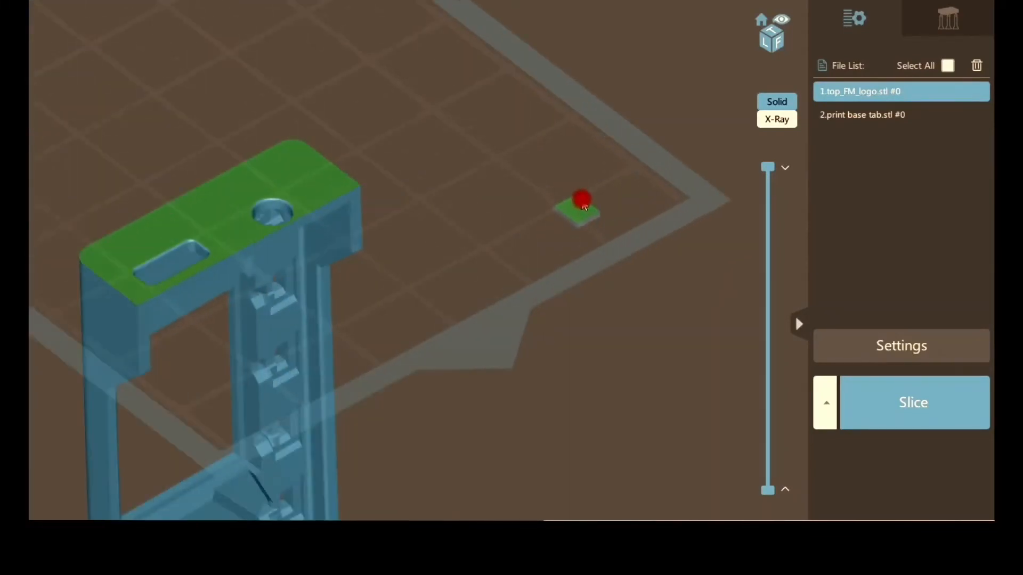
pyautogui.moveTo(588, 224); pyautogui.dragTo(443, 287)
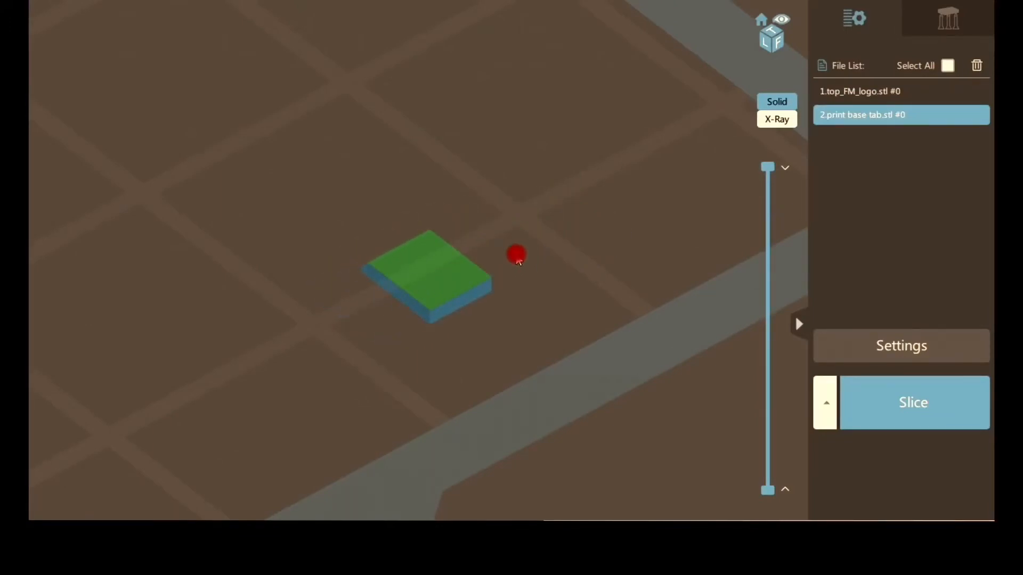
pyautogui.scroll(-6, 516, 255)
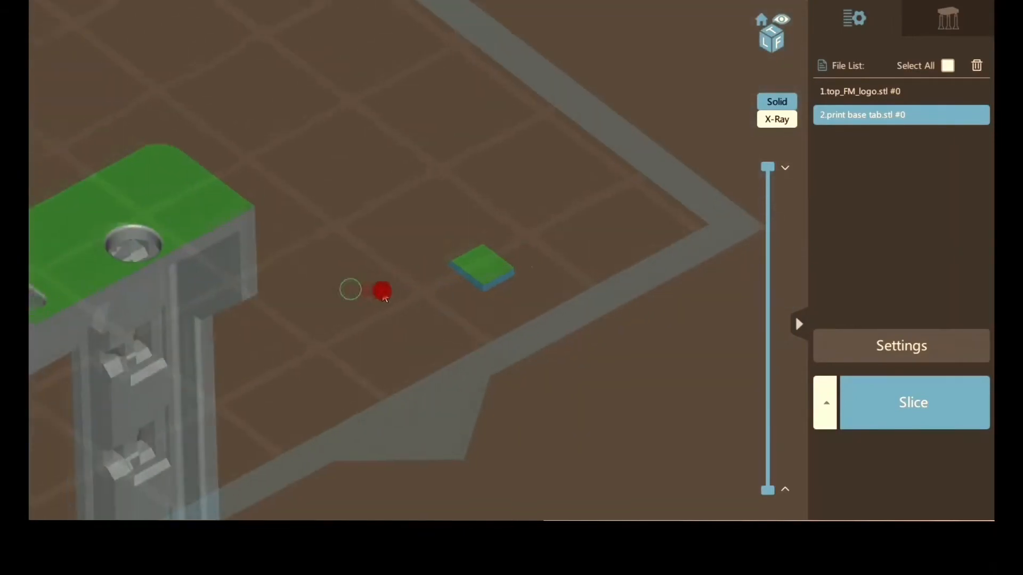
pyautogui.moveTo(383, 296); pyautogui.dragTo(565, 263, button='middle')
pyautogui.moveTo(711, 240); pyautogui.dragTo(135, 242)
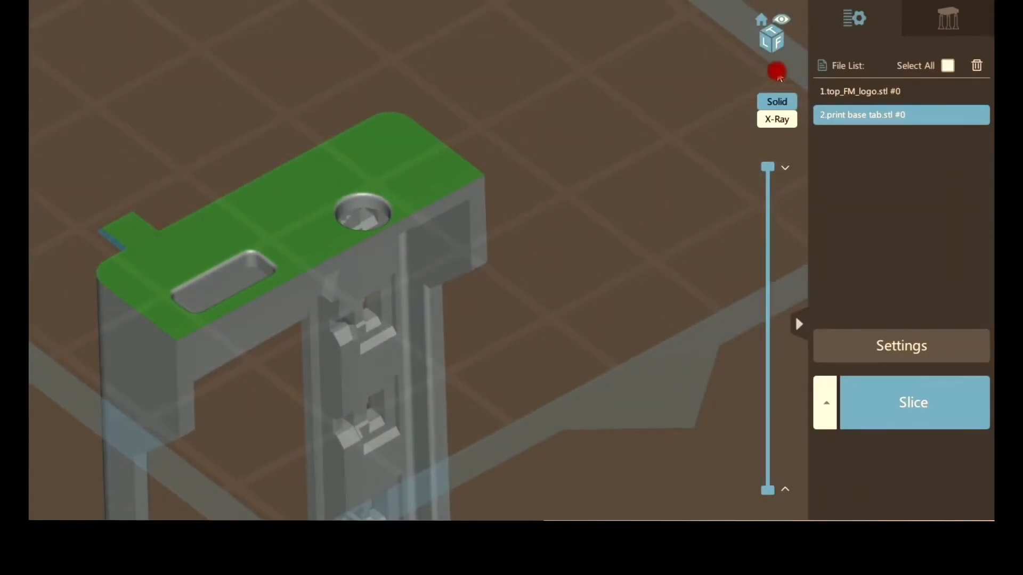
pyautogui.moveTo(585, 110); pyautogui.dragTo(607, 165, button='right')
pyautogui.moveTo(306, 341); pyautogui.dragTo(430, 284)
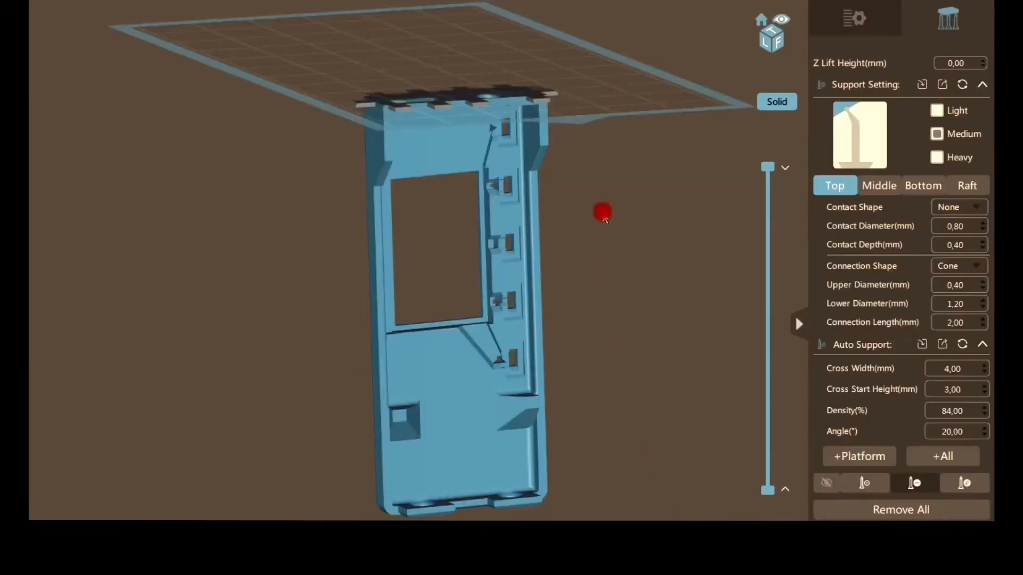
# Step: Inspect the tabbed base and the enclosure's overhangs at the button cutouts, window frame and inner brackets for support needs
pyautogui.moveTo(602, 215); pyautogui.dragTo(660, 165)
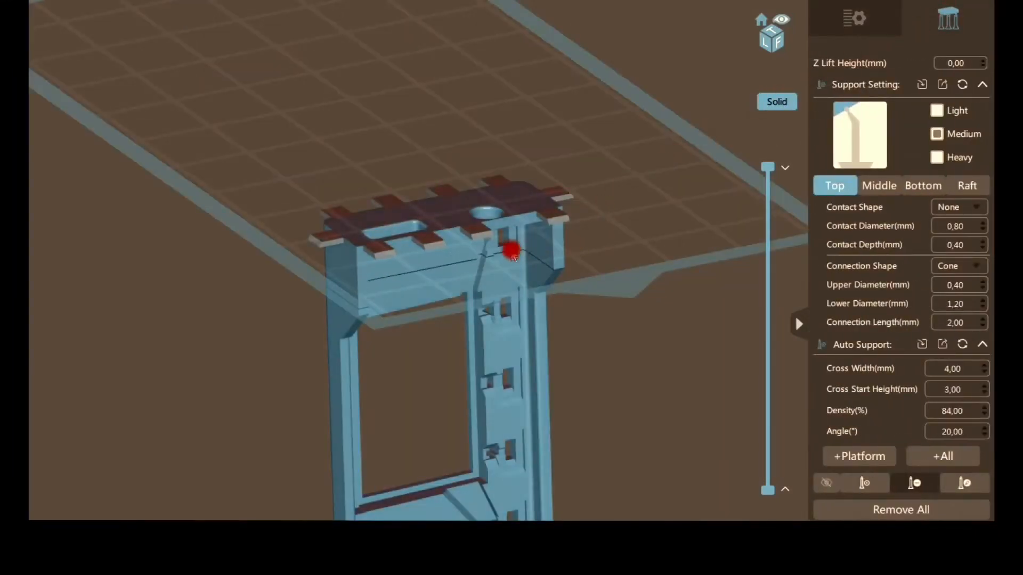
pyautogui.scroll(5, 511, 244)
pyautogui.scroll(1, 509, 249)
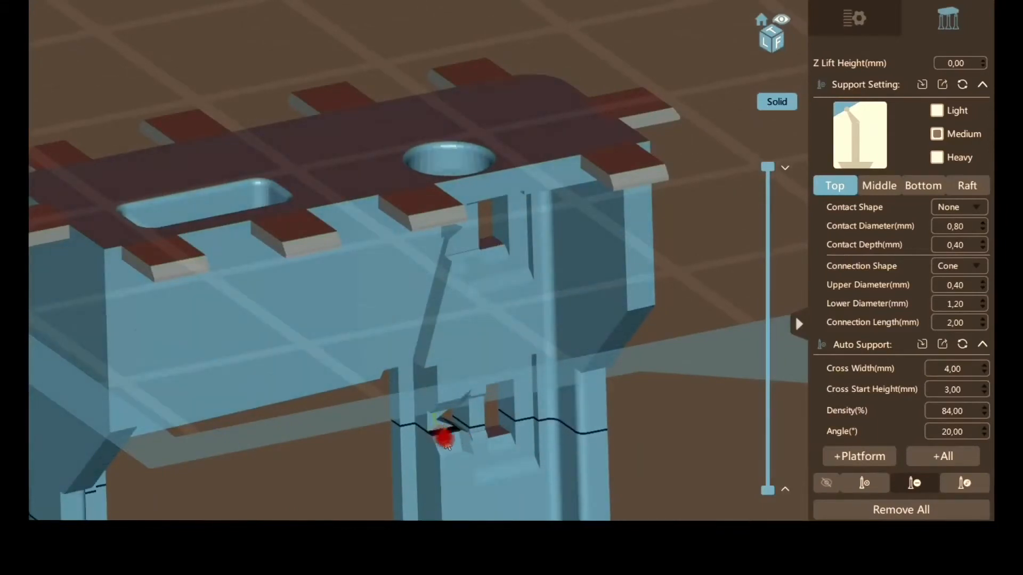
pyautogui.scroll(4, 447, 434)
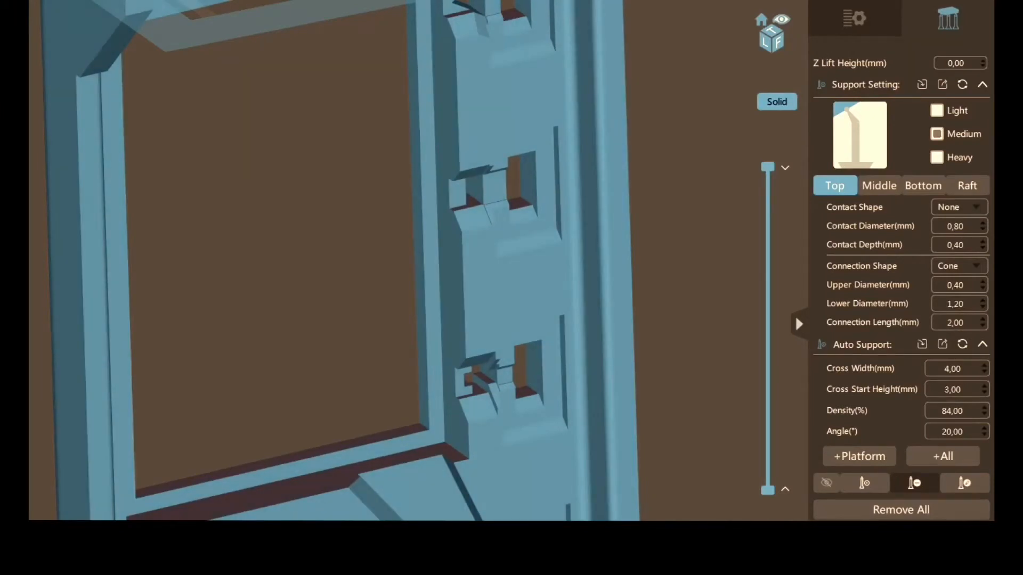
pyautogui.scroll(-3, 594, 448)
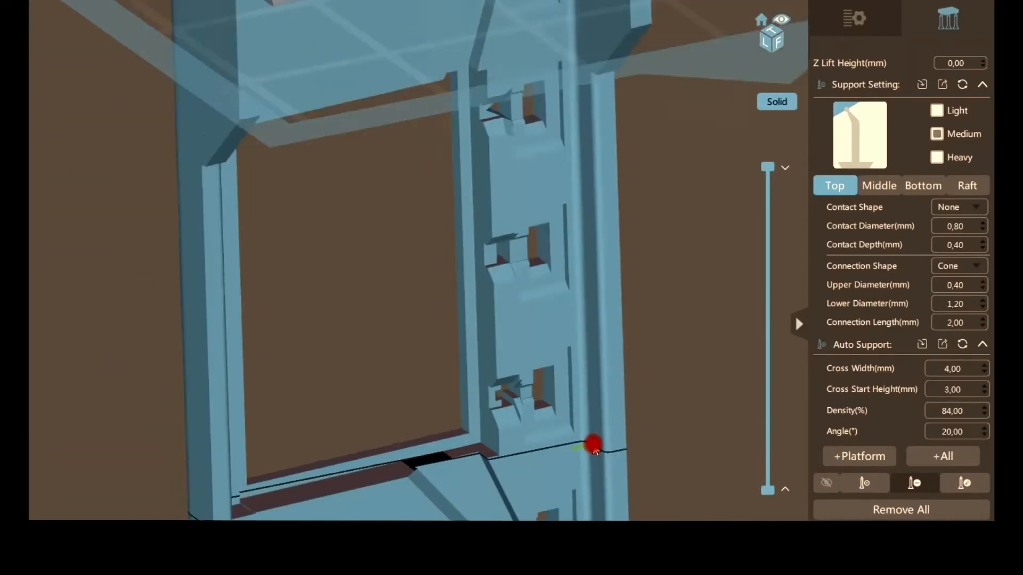
pyautogui.scroll(4, 595, 495)
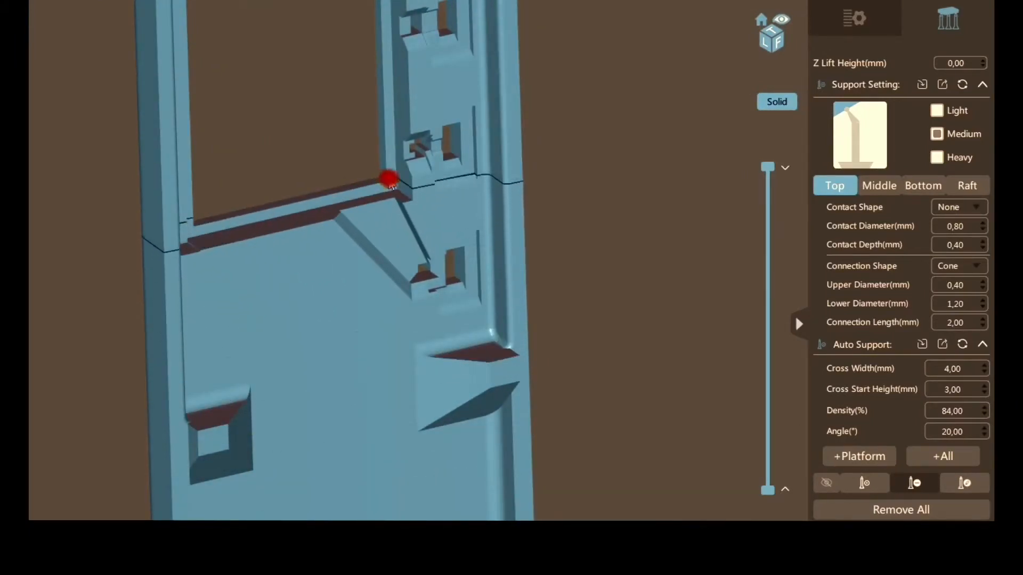
pyautogui.scroll(-6, 324, 197)
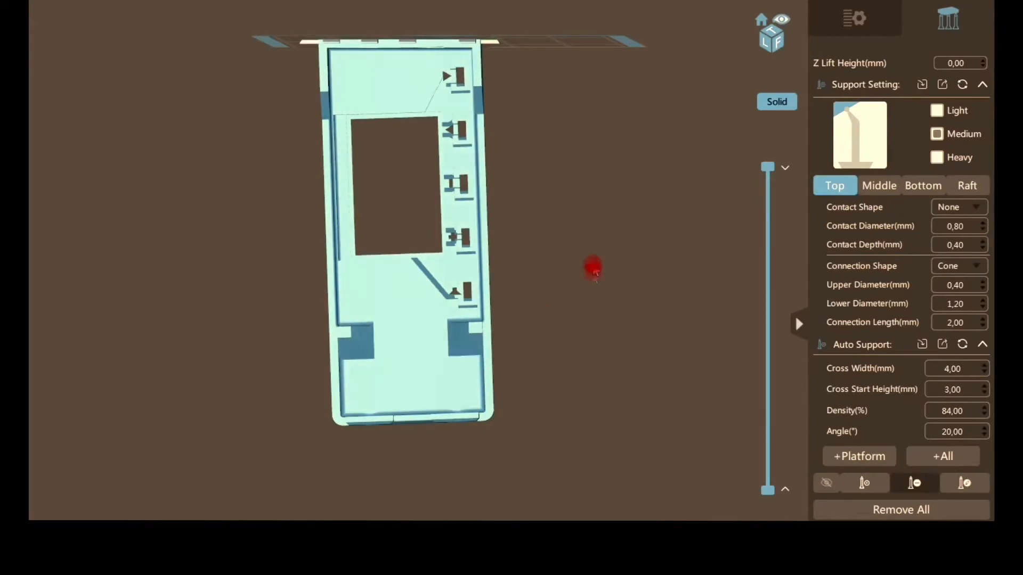
pyautogui.moveTo(607, 240); pyautogui.dragTo(642, 258)
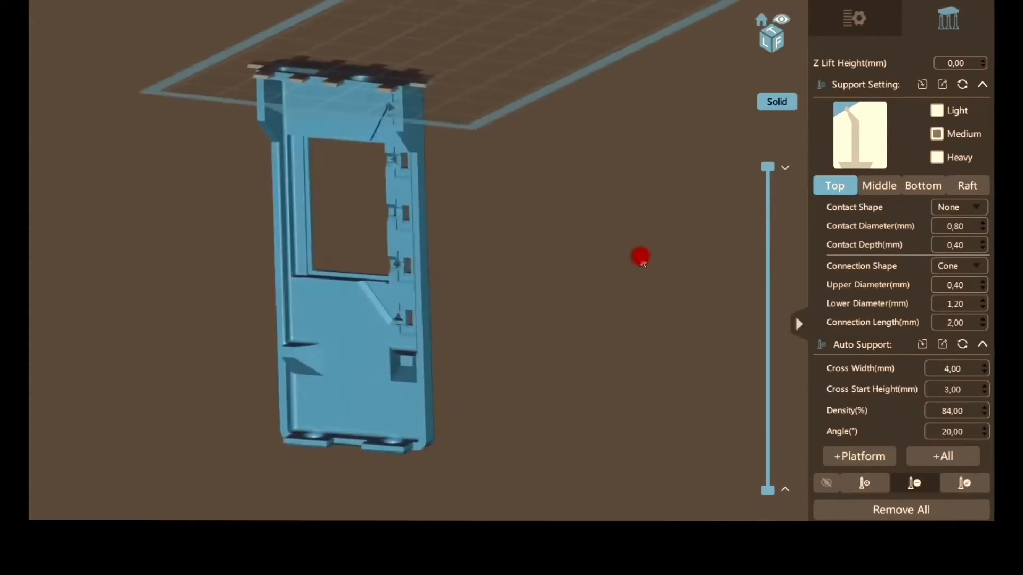
pyautogui.moveTo(573, 182); pyautogui.dragTo(618, 263)
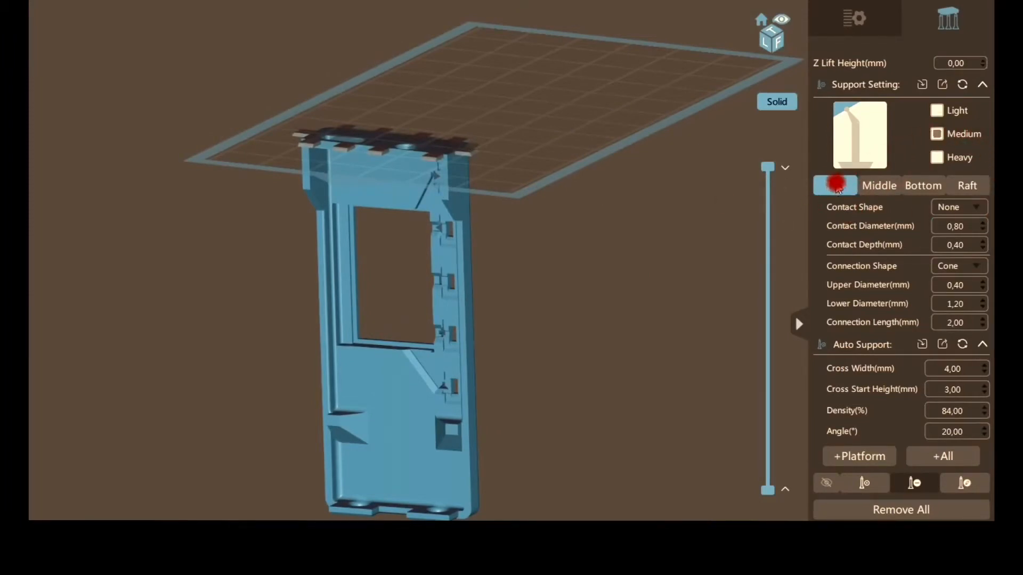
# Step: Set the top contact shape of the medium supports to Sphere with a contact depth of 0.80 mm
pyautogui.click(958, 207)
pyautogui.click(954, 245)
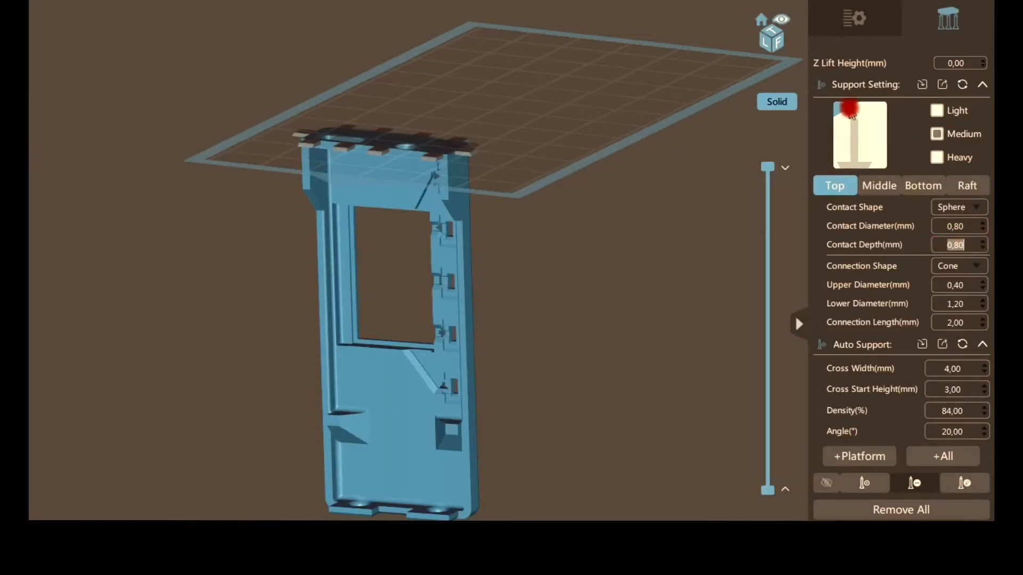
# Step: Configure the medium supports with a Cone connection, 0.60 mm upper diameter, 2.60 mm connection length, 1.30 mm middle diameter and 42° middle angle
pyautogui.click(954, 269)
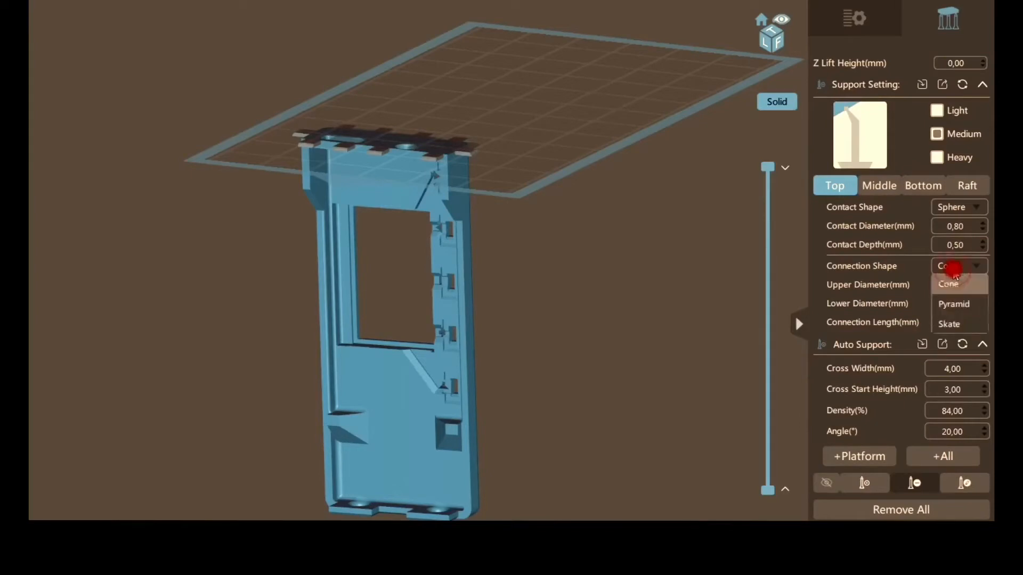
pyautogui.click(947, 303)
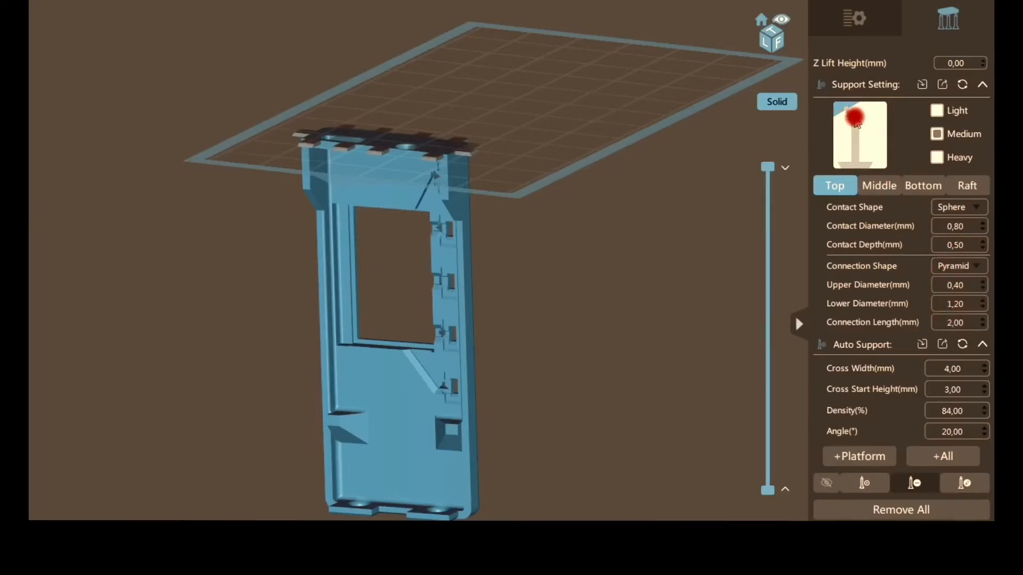
pyautogui.click(967, 273)
pyautogui.click(959, 284)
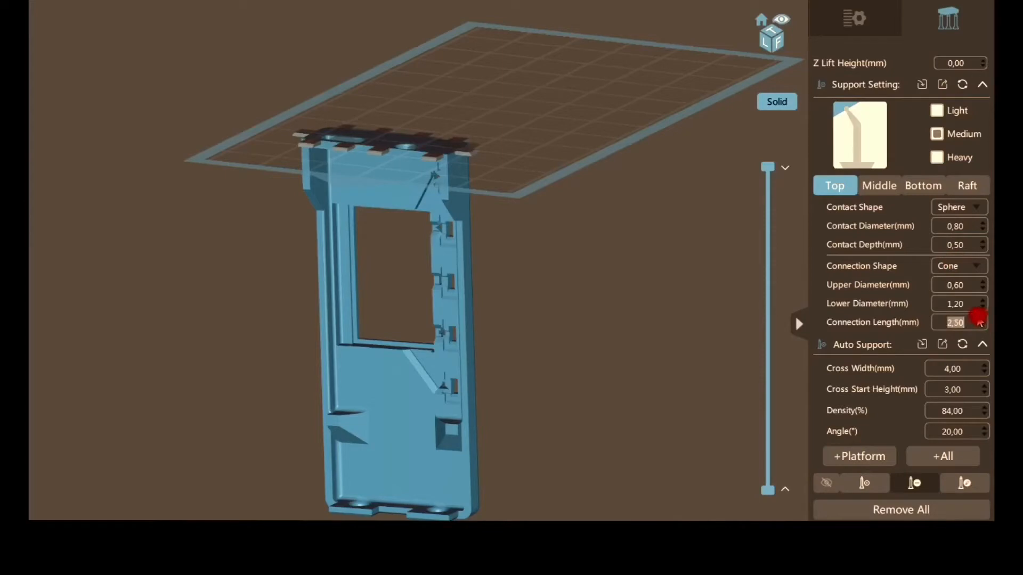
pyautogui.click(878, 185)
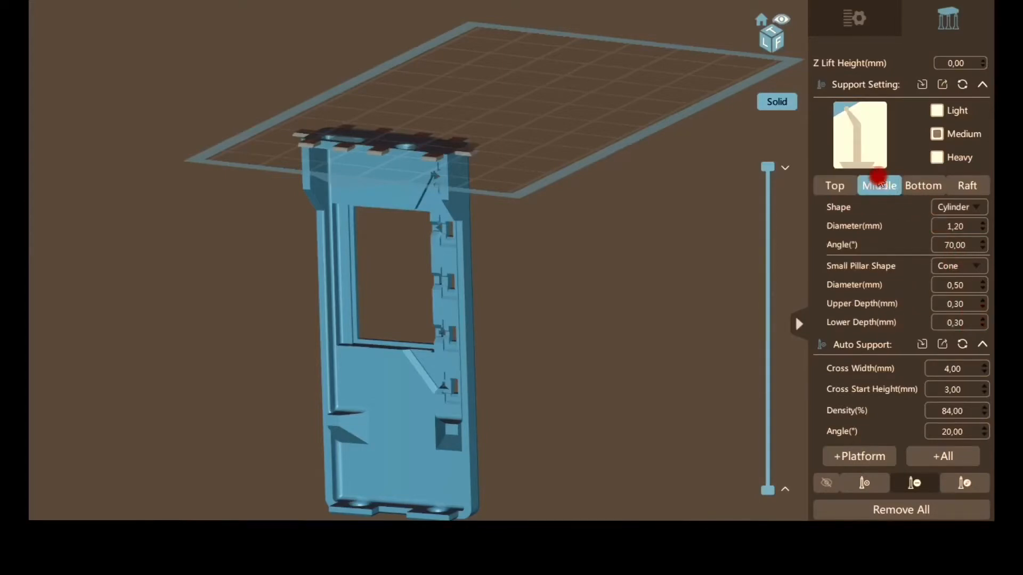
pyautogui.click(926, 187)
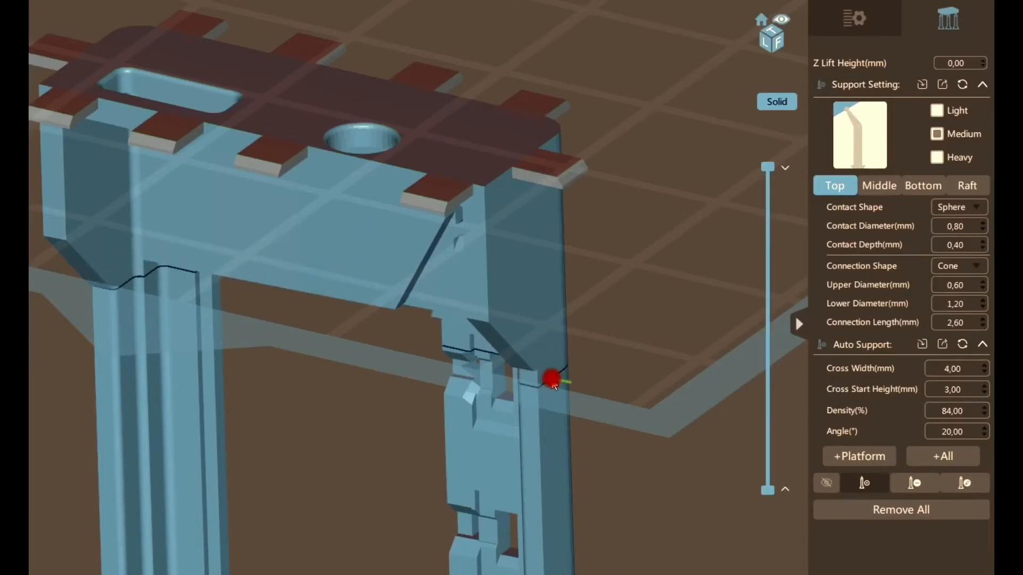
# Step: Add a medium support to the side wall beside the first button cutout and reposition its pillar near the end base tab
pyautogui.click(553, 382)
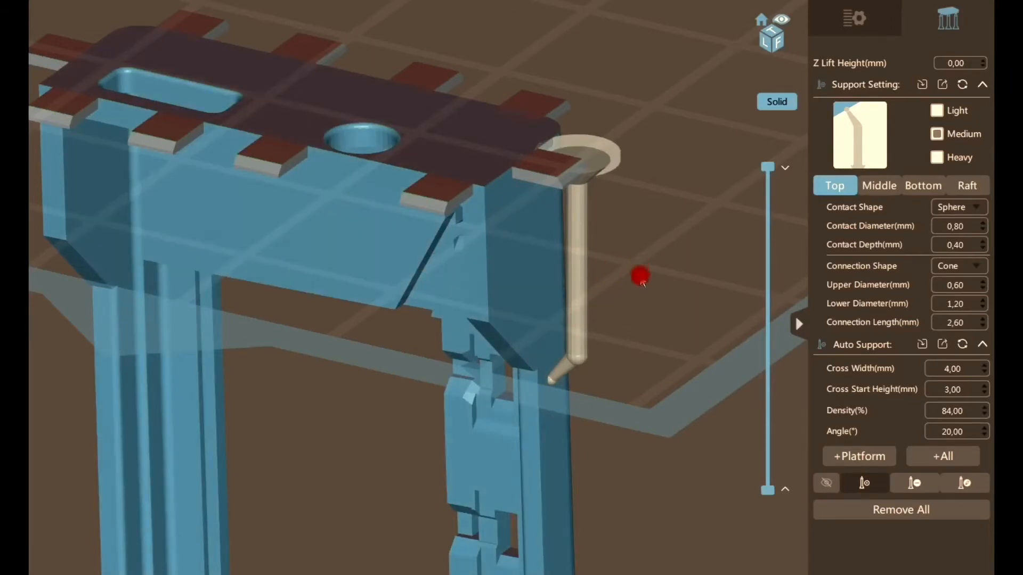
pyautogui.click(578, 156)
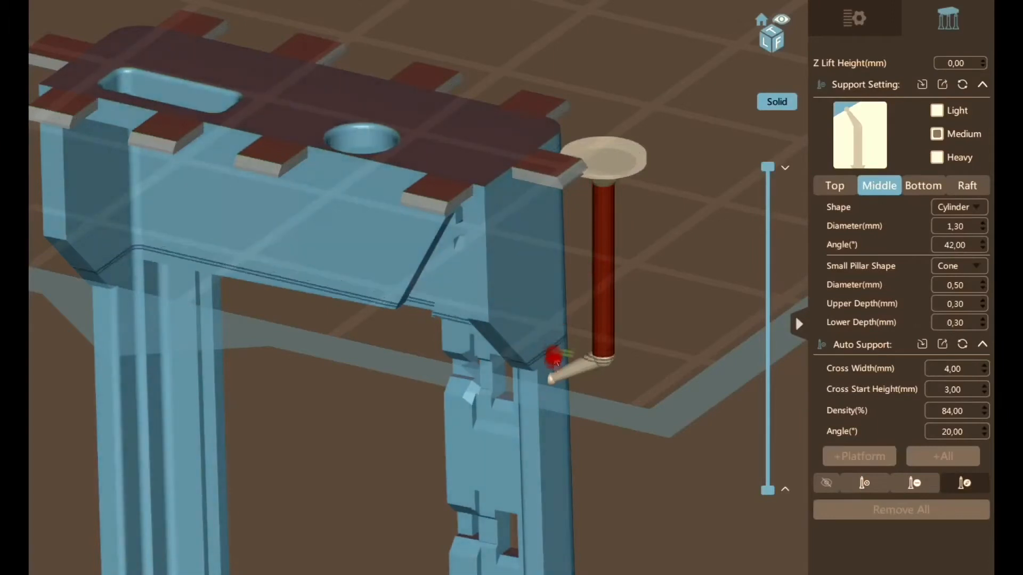
pyautogui.scroll(5, 566, 381)
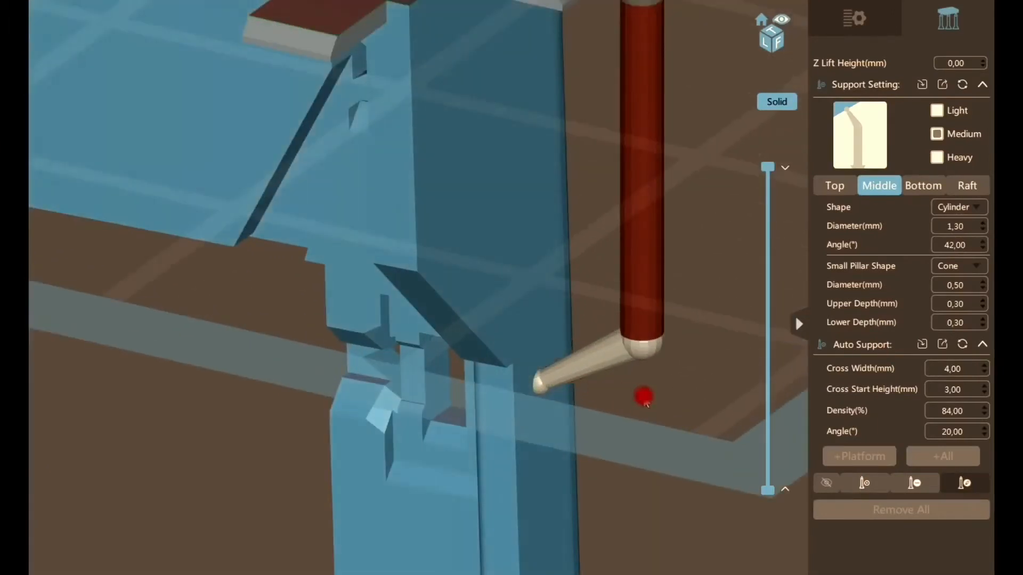
pyautogui.click(544, 392)
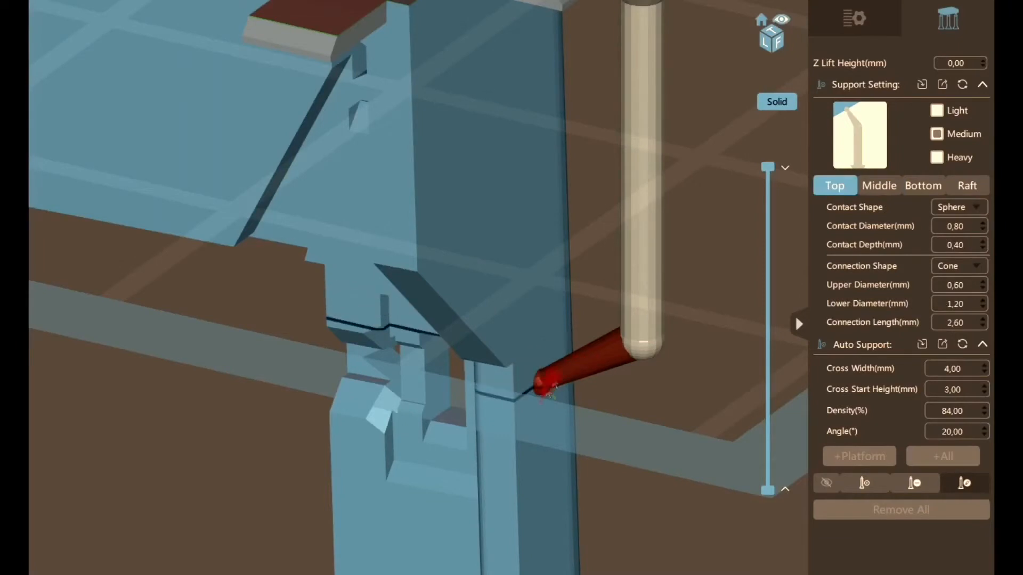
pyautogui.click(642, 286)
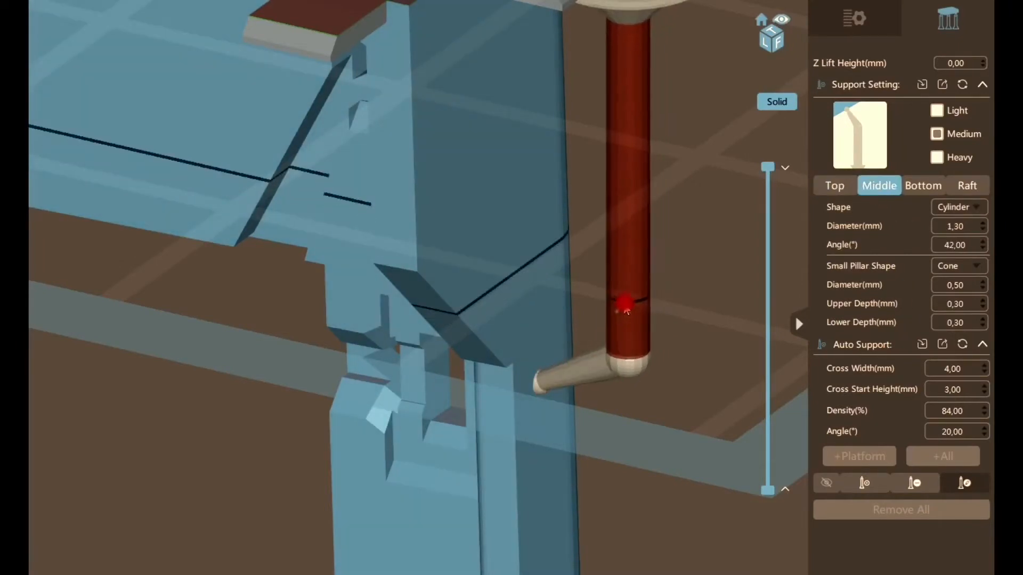
pyautogui.moveTo(626, 311); pyautogui.dragTo(616, 308)
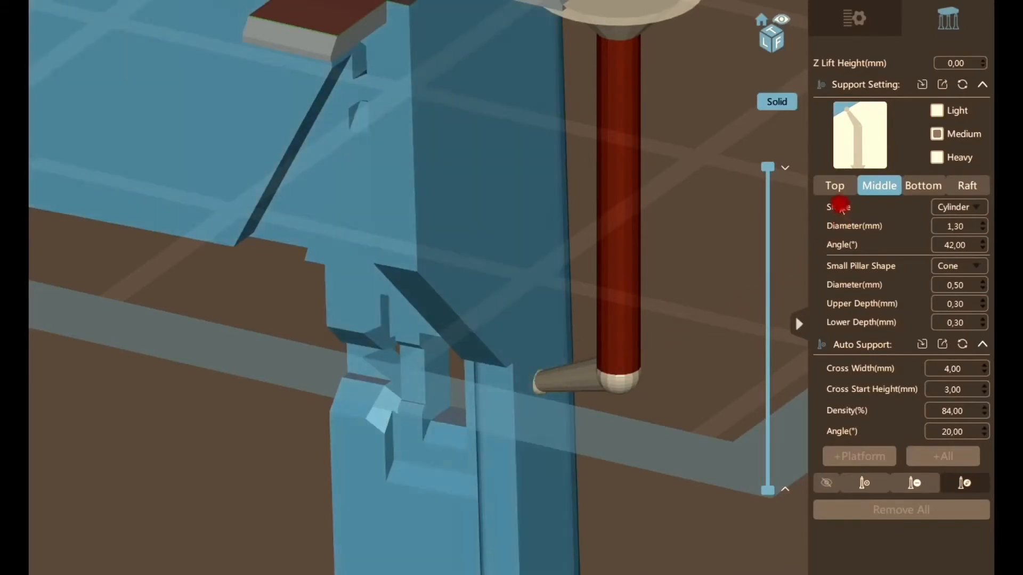
pyautogui.click(832, 189)
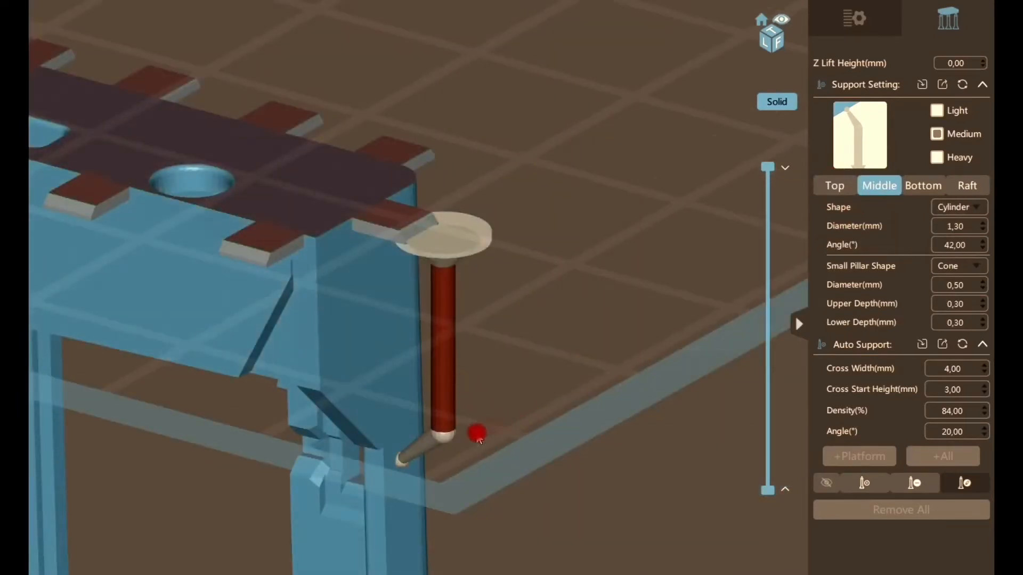
# Step: Adjust the elbow height of the new side-wall support and fine-tune its pillar position beside the end tab
pyautogui.moveTo(492, 450); pyautogui.dragTo(473, 437, button='right')
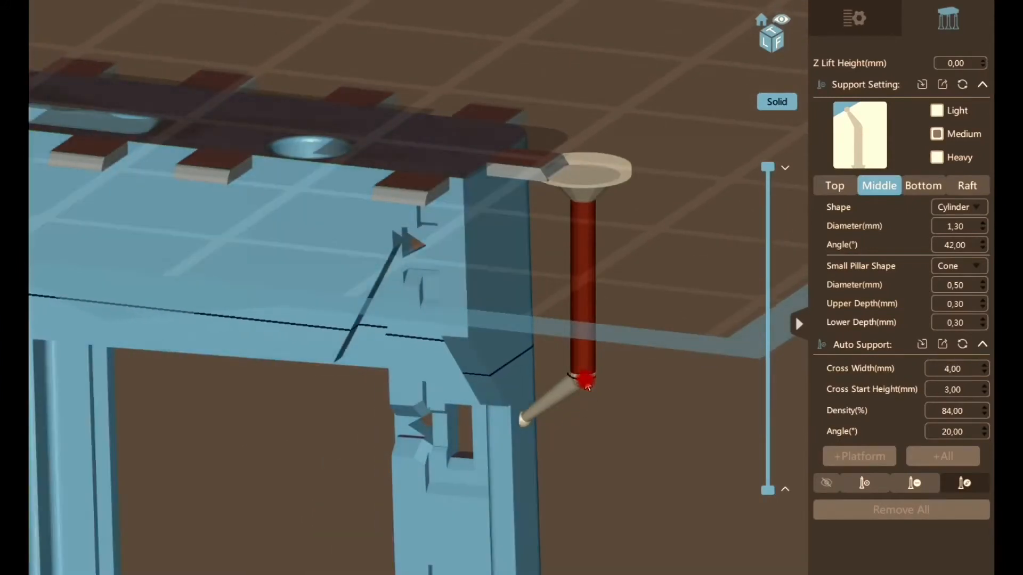
pyautogui.moveTo(588, 387)
pyautogui.mouseDown()
pyautogui.moveTo(586, 365)
pyautogui.moveTo(588, 400)
pyautogui.mouseUp()
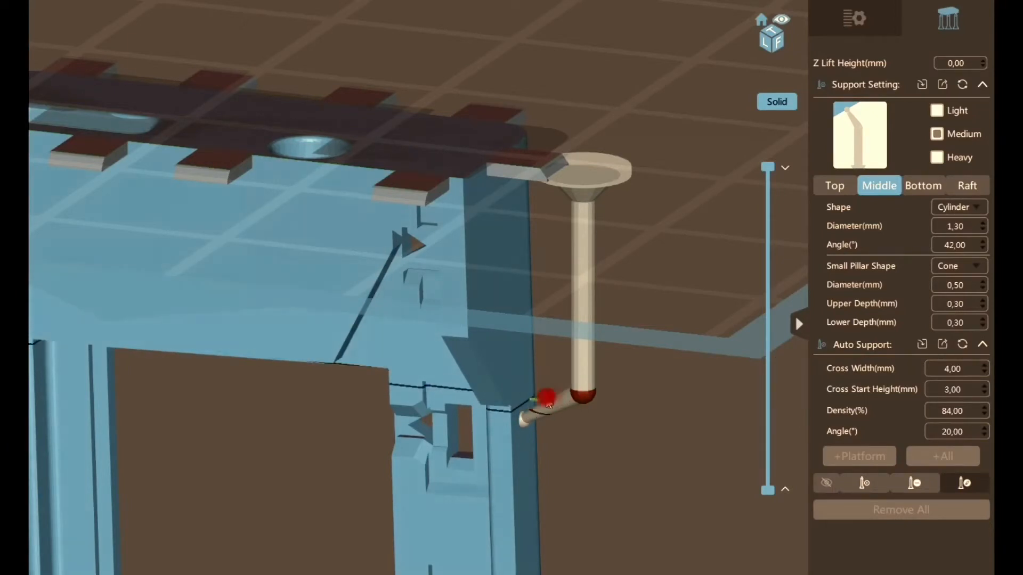
pyautogui.moveTo(586, 404); pyautogui.dragTo(584, 331)
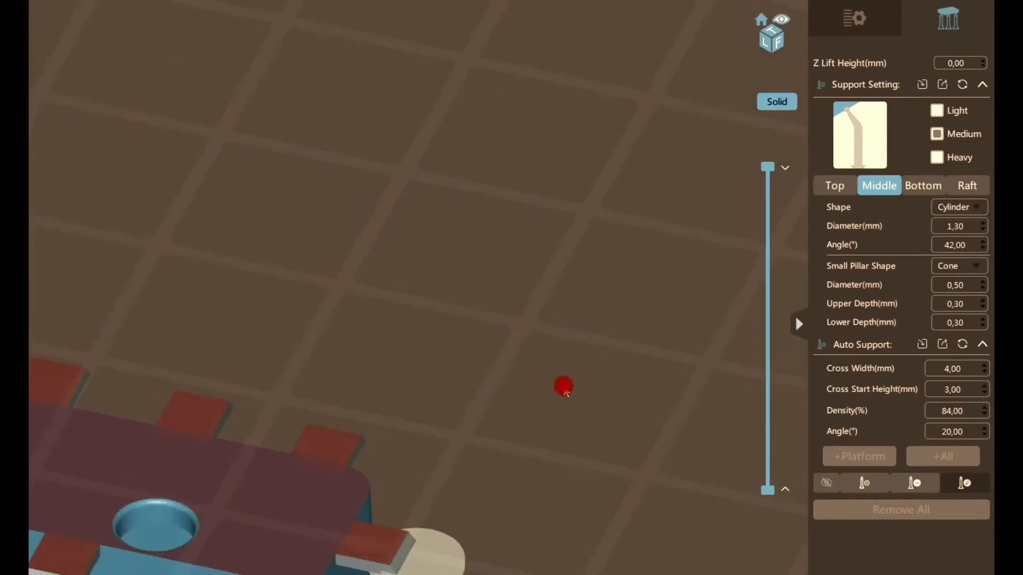
pyautogui.moveTo(567, 393); pyautogui.dragTo(578, 294, button='right')
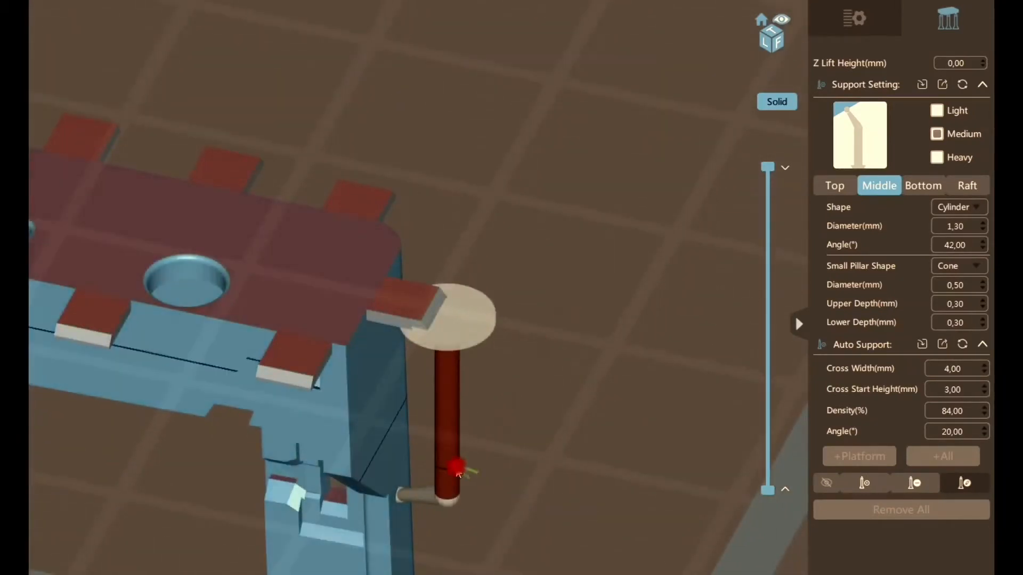
pyautogui.moveTo(458, 474); pyautogui.dragTo(458, 470)
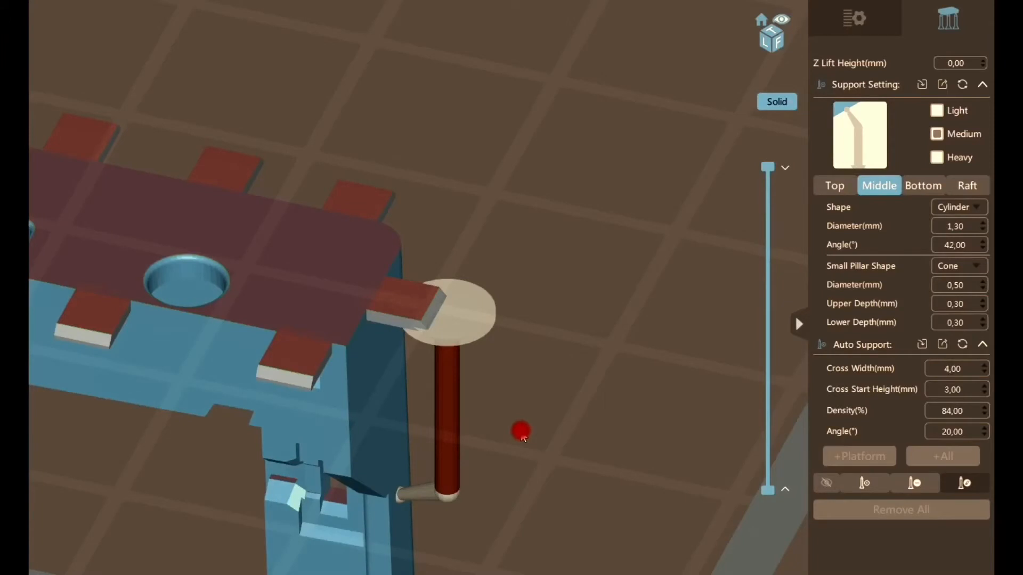
# Step: Inspect the side-wall support's foot against the end base tab and its contact with the enclosure wall
pyautogui.click(865, 18)
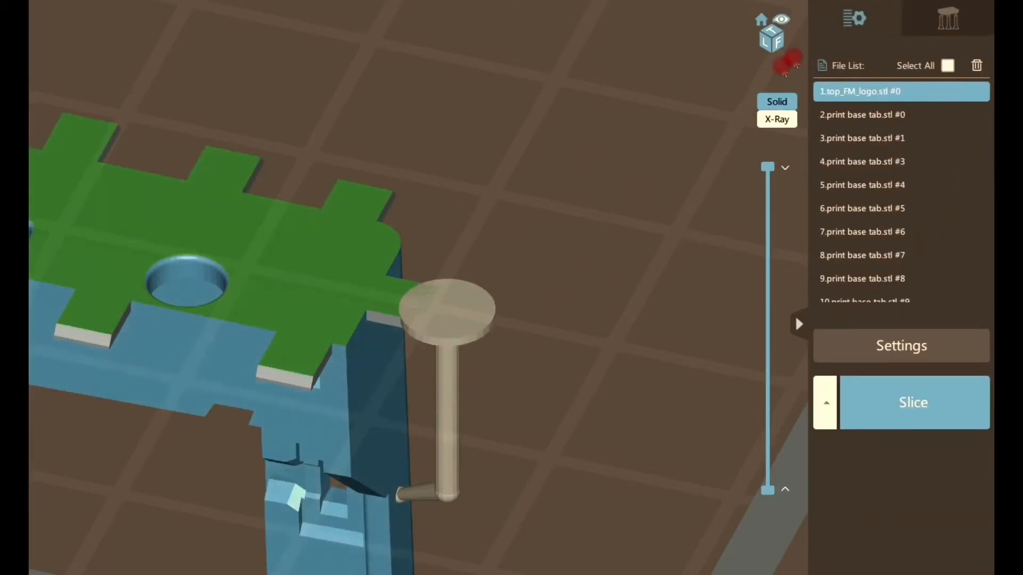
pyautogui.click(939, 31)
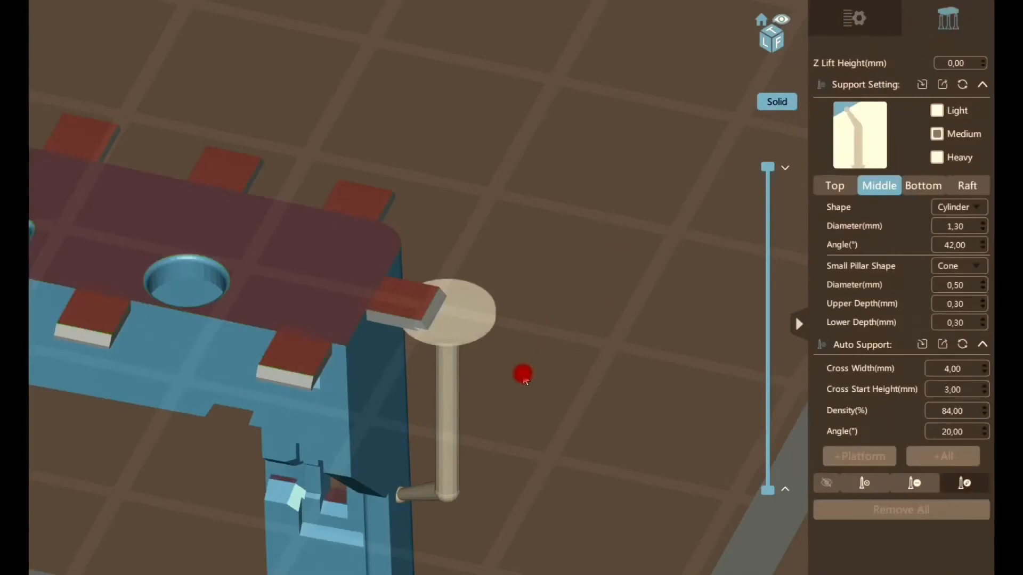
pyautogui.moveTo(524, 378); pyautogui.dragTo(528, 369, button='middle')
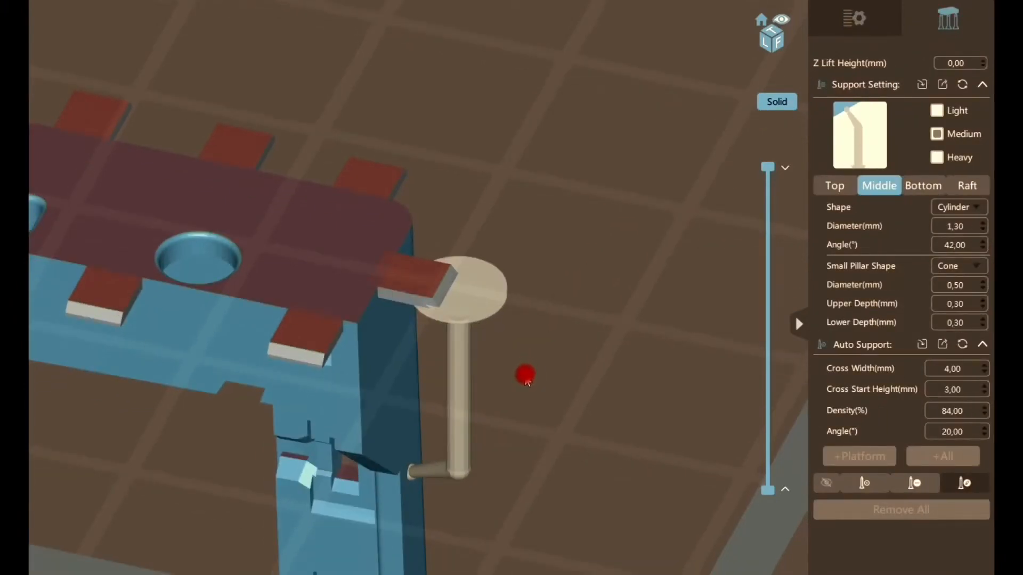
pyautogui.moveTo(517, 383); pyautogui.dragTo(532, 352, button='right')
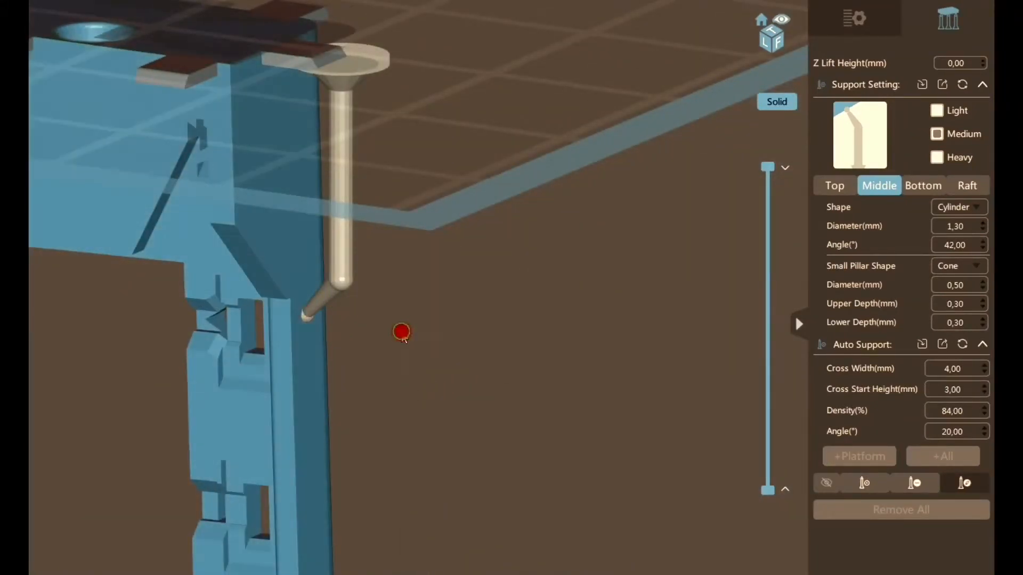
pyautogui.moveTo(401, 332); pyautogui.dragTo(465, 335, button='middle')
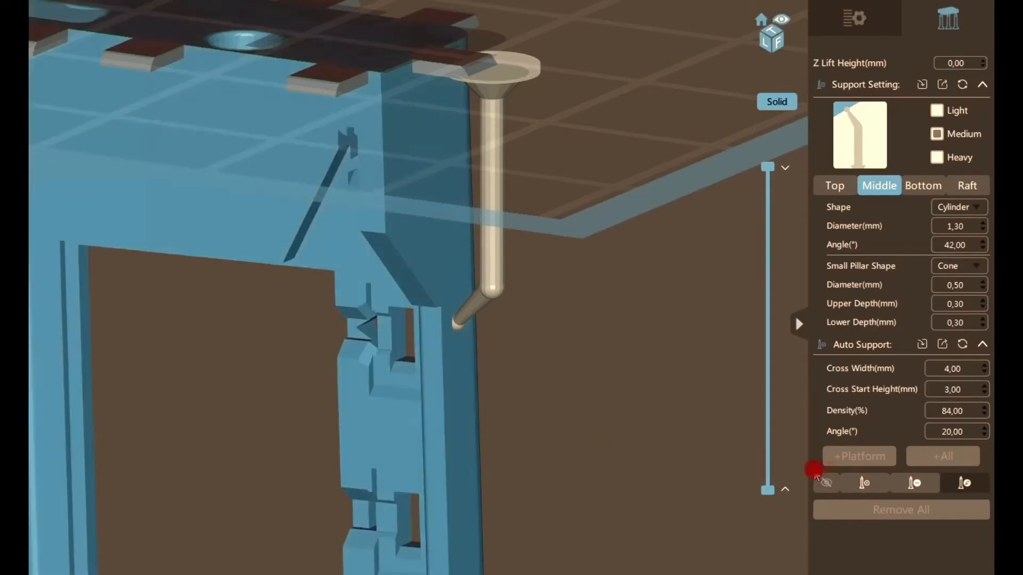
# Step: Add a second support farther along the same side wall, between the first two button cutouts, and reposition its pillar
pyautogui.click(860, 482)
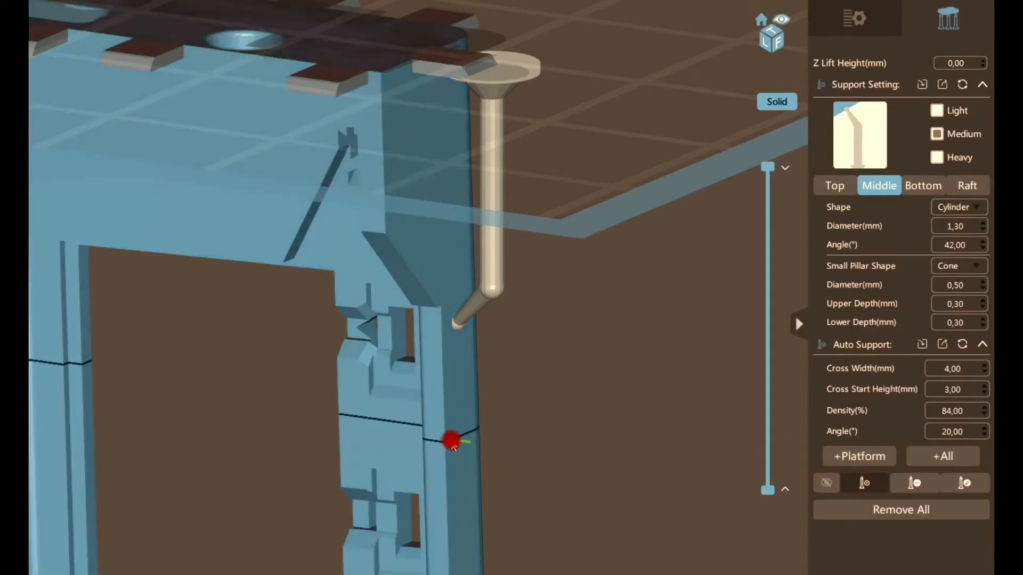
pyautogui.click(451, 441)
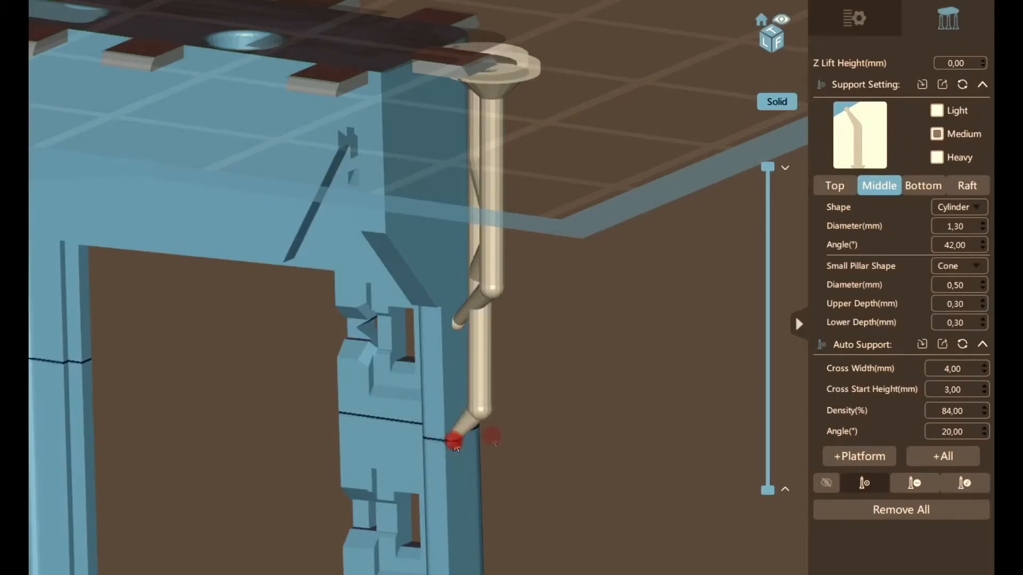
pyautogui.click(962, 482)
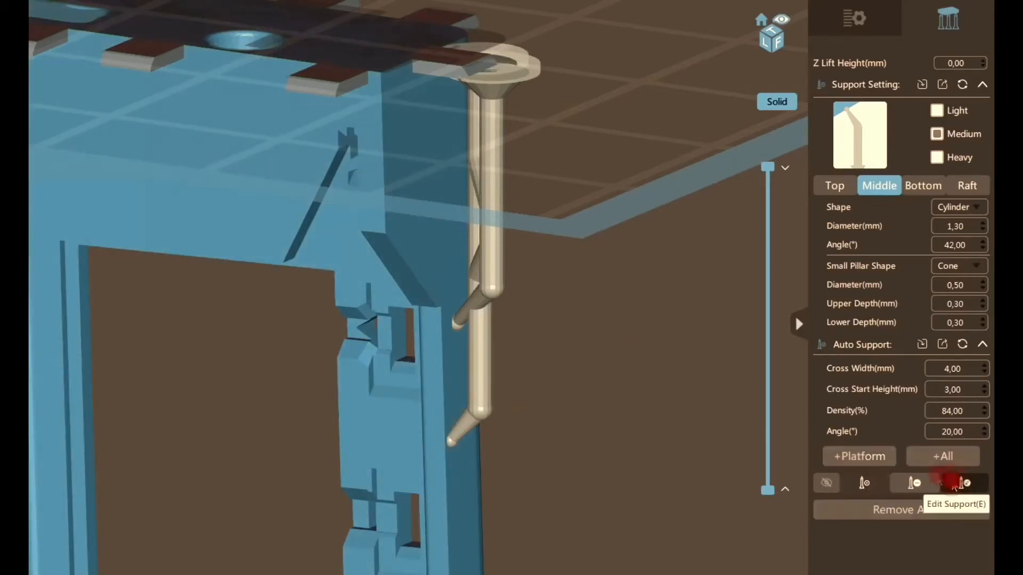
pyautogui.moveTo(485, 346); pyautogui.dragTo(524, 341)
pyautogui.moveTo(524, 343); pyautogui.dragTo(570, 349, button='right')
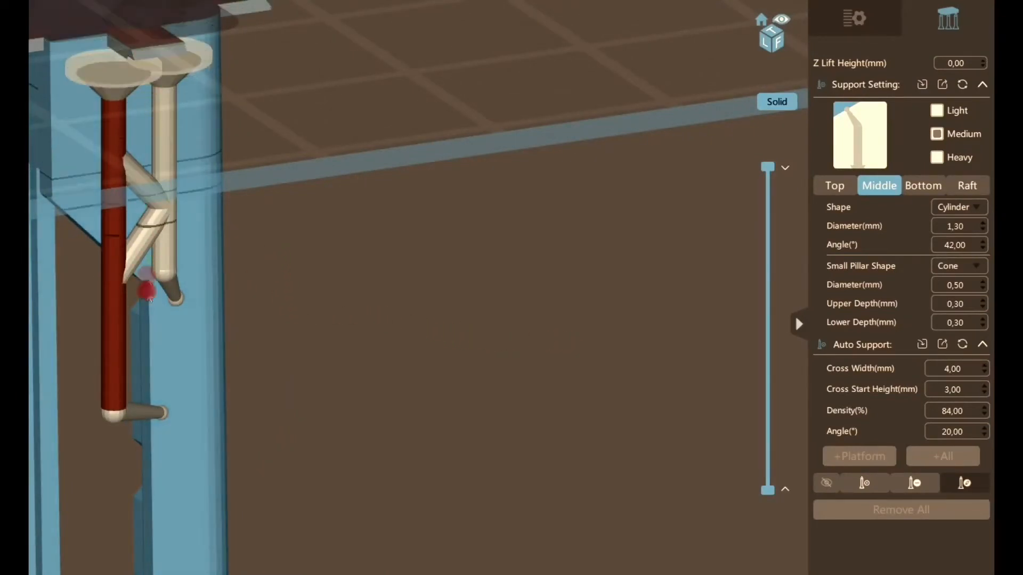
pyautogui.moveTo(120, 348); pyautogui.dragTo(149, 350)
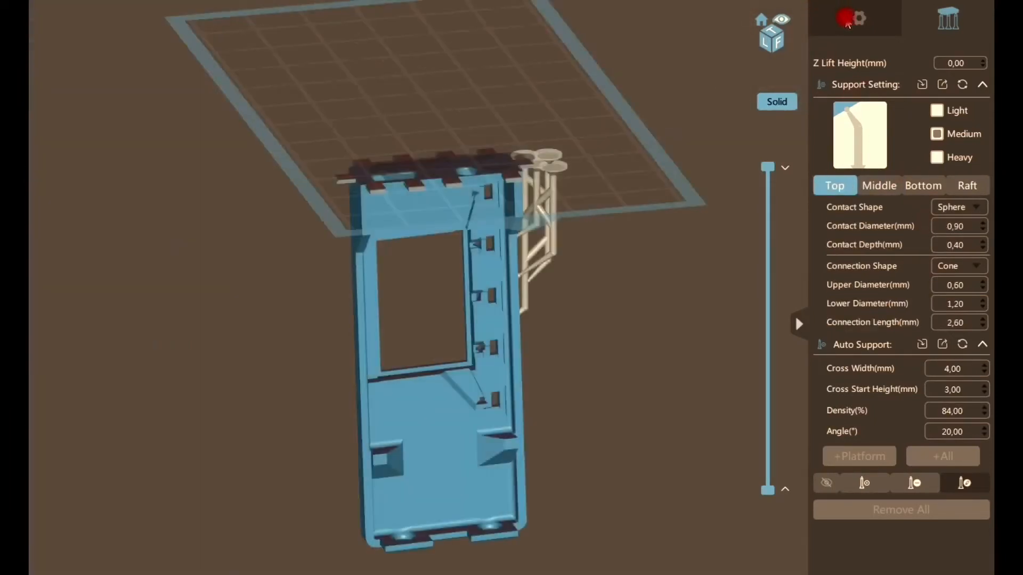
# Step: Inspect the cross-braced supports beside the enclosure, checking their overlapping feet at the end tab and their wall contacts
pyautogui.click(847, 24)
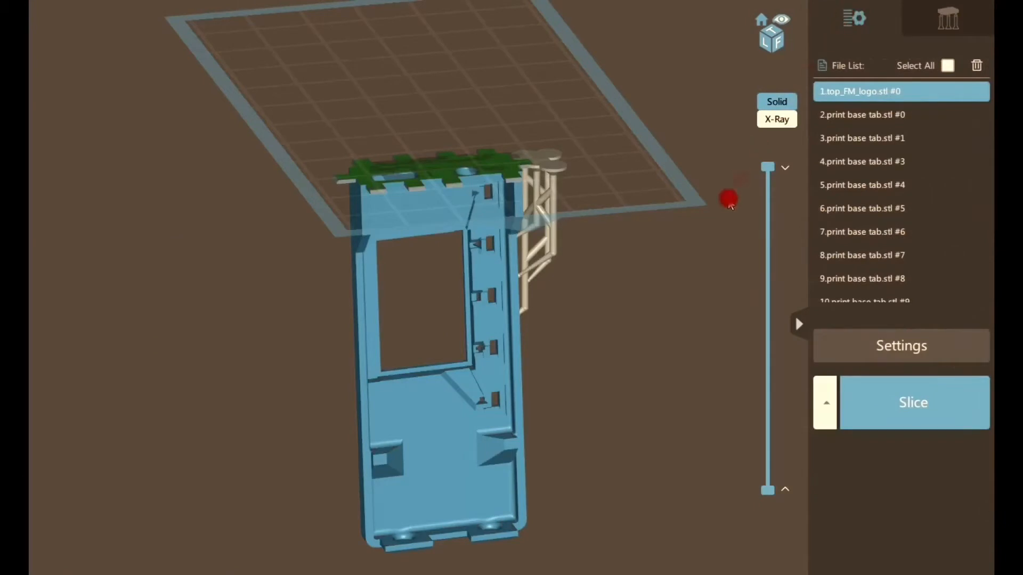
pyautogui.moveTo(650, 305); pyautogui.dragTo(682, 347)
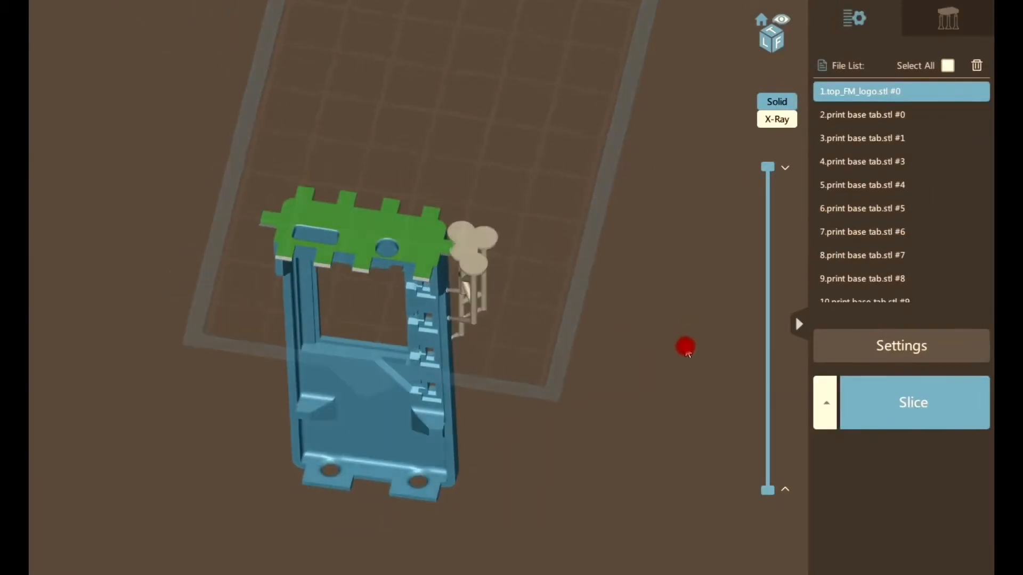
pyautogui.scroll(5, 479, 234)
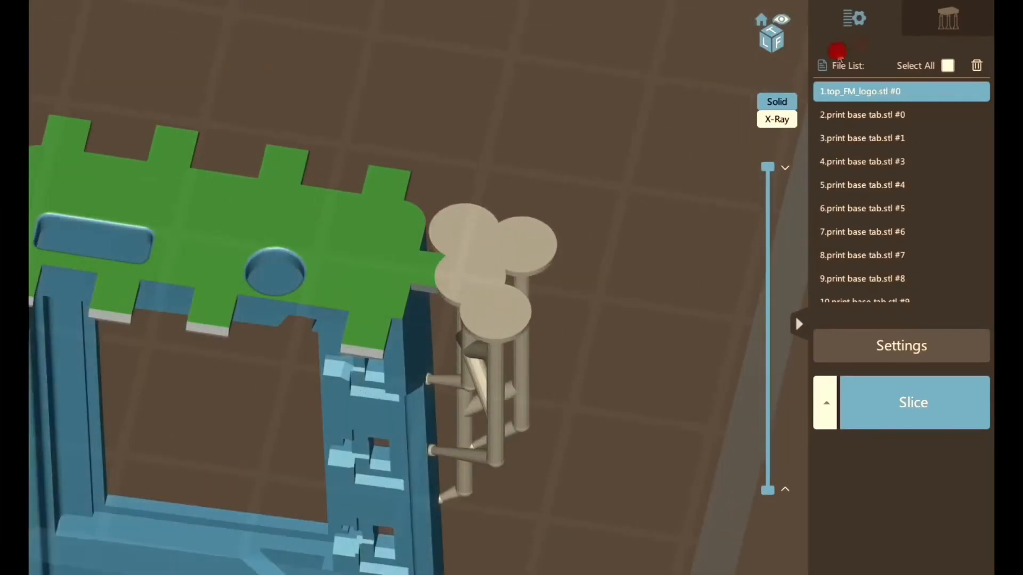
pyautogui.click(939, 20)
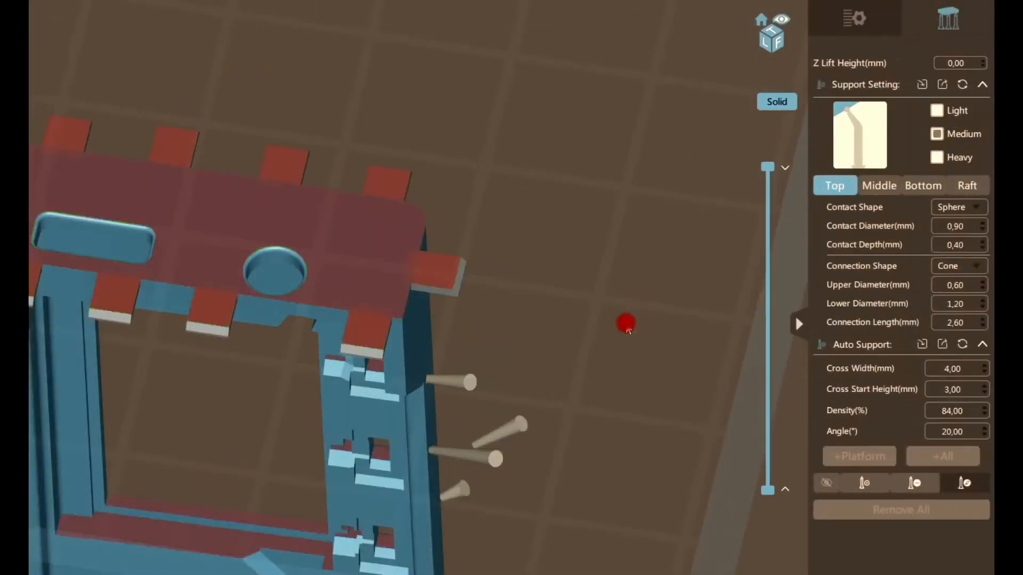
pyautogui.scroll(-5, 624, 315)
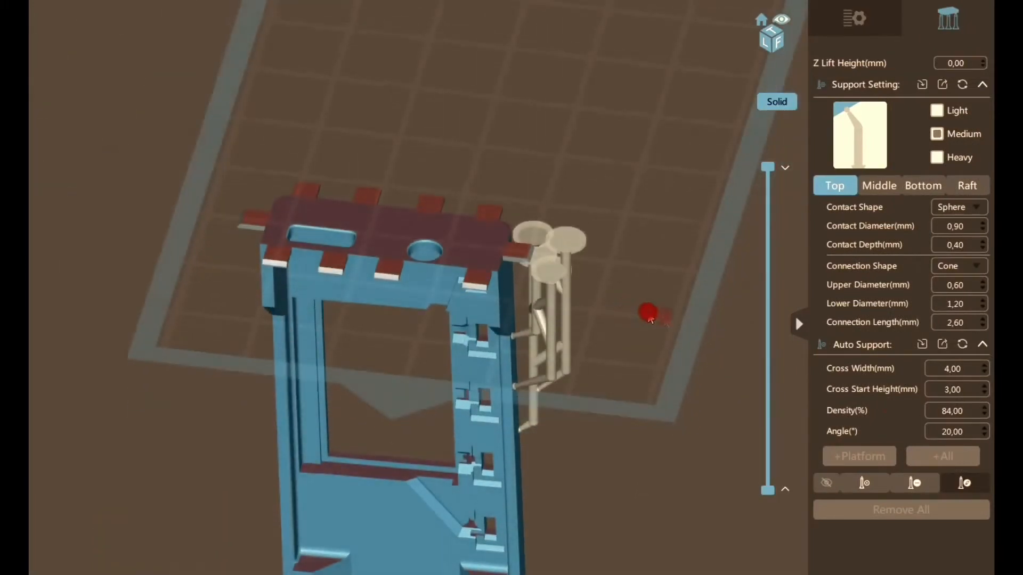
pyautogui.moveTo(619, 309); pyautogui.dragTo(646, 293)
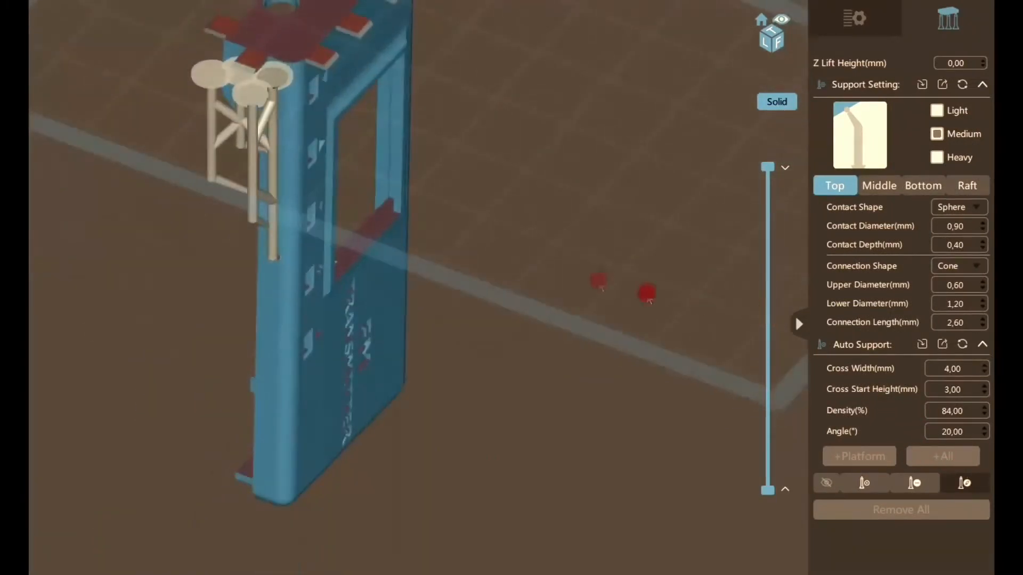
# Step: Attach the outer side-wall support's tip to its neighbouring pillar, lower its elbow slightly and reposition the brace between both pillars
pyautogui.click(274, 170)
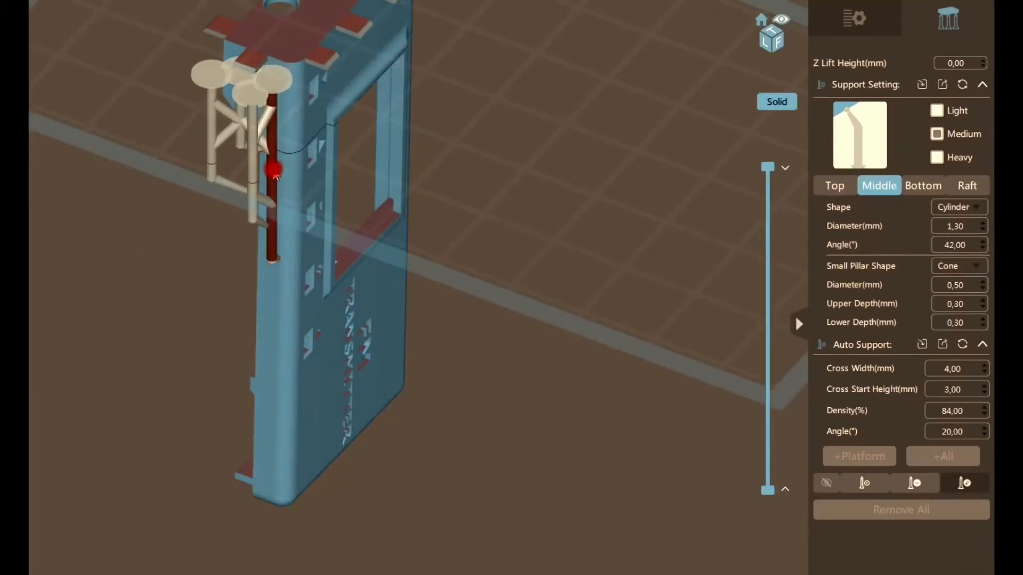
pyautogui.moveTo(506, 207); pyautogui.dragTo(397, 166)
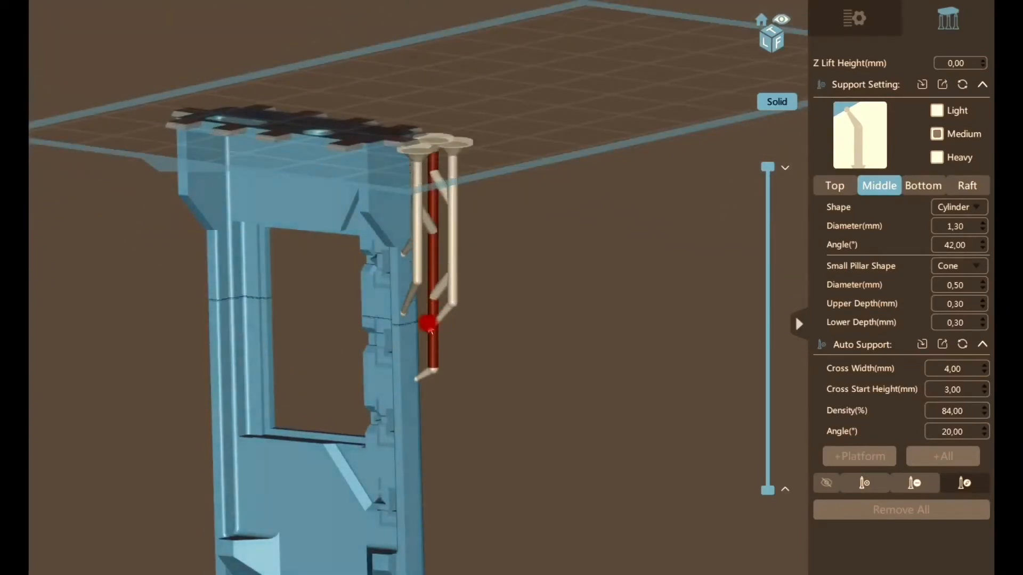
pyautogui.scroll(5, 426, 328)
pyautogui.moveTo(432, 332); pyautogui.dragTo(441, 347)
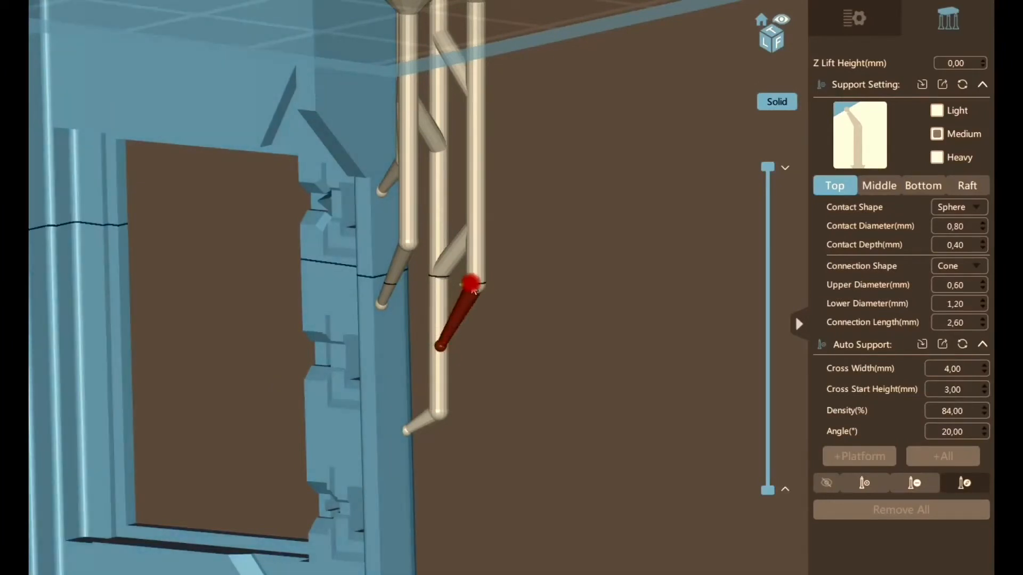
pyautogui.moveTo(475, 285)
pyautogui.mouseDown()
pyautogui.moveTo(475, 297)
pyautogui.moveTo(461, 258)
pyautogui.moveTo(466, 206)
pyautogui.mouseUp()
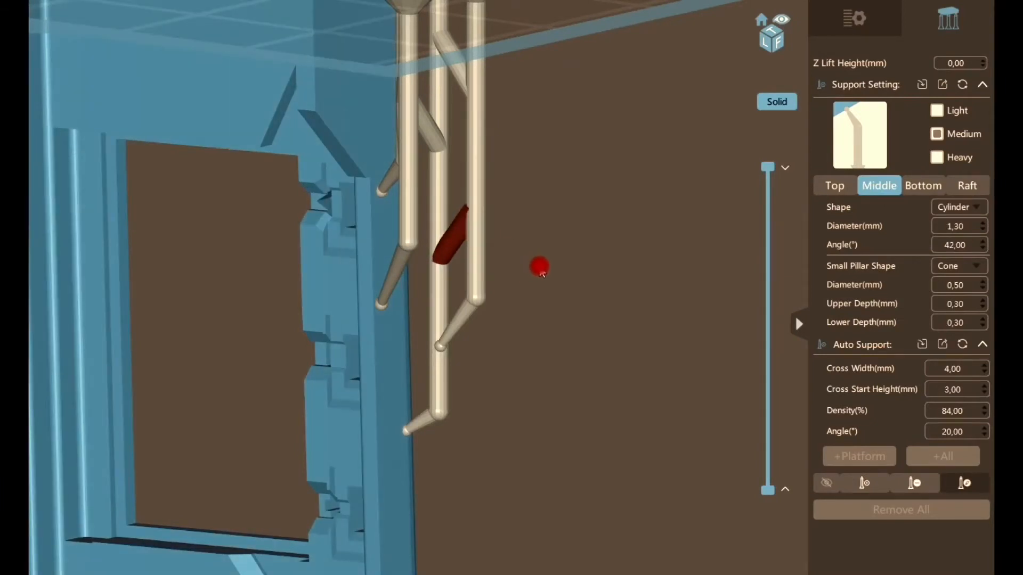
pyautogui.click(848, 27)
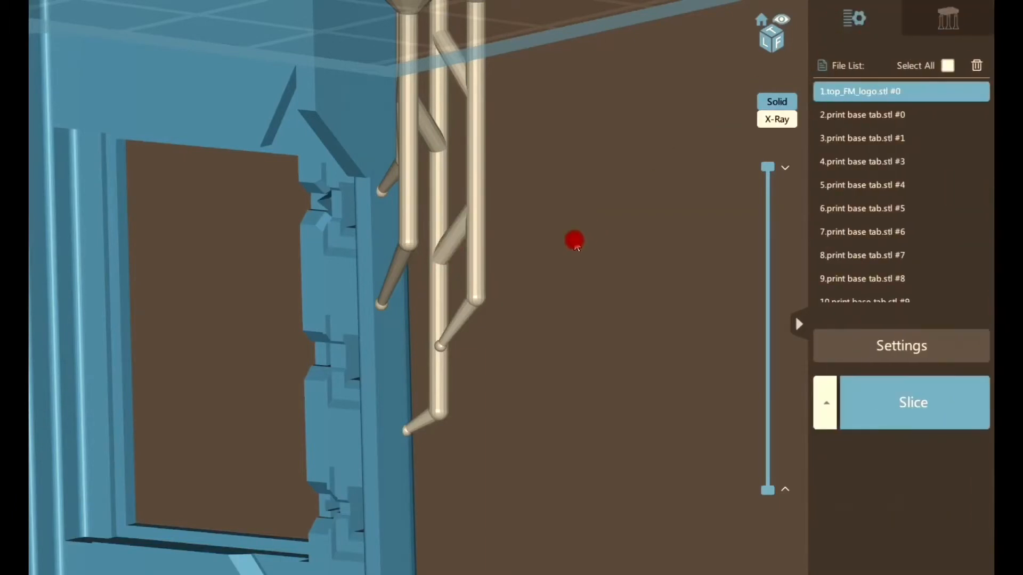
pyautogui.scroll(-6, 574, 241)
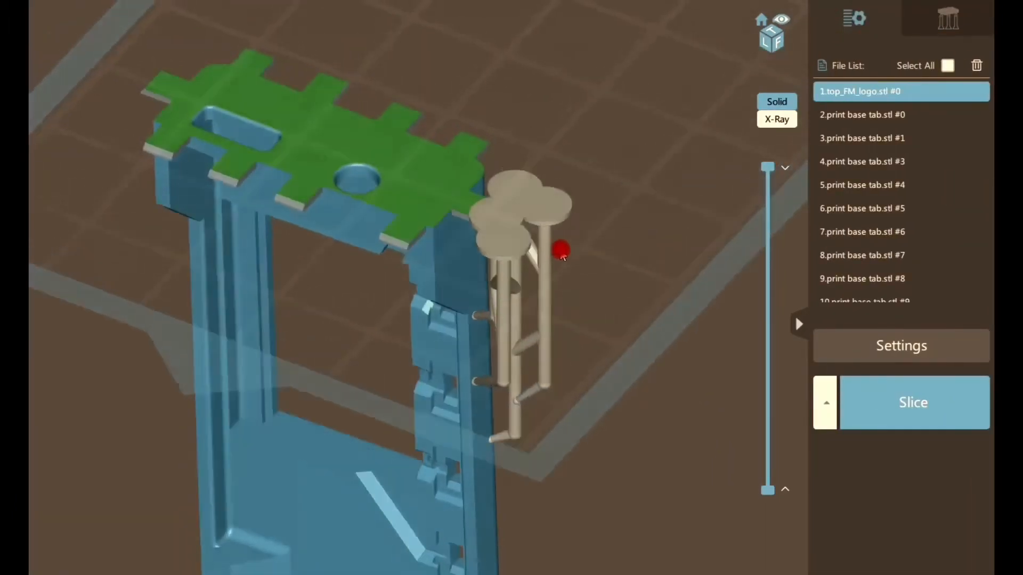
pyautogui.moveTo(561, 253); pyautogui.dragTo(566, 252, button='right')
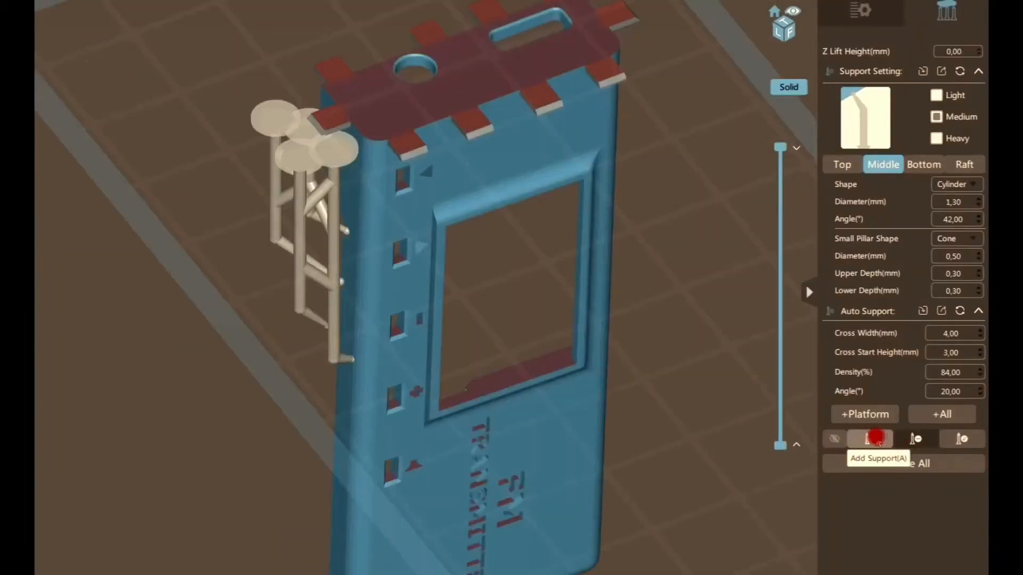
# Step: Add two parallel medium supports inside the display window, spanning from its far ledge to the edge nearest the base tabs
pyautogui.click(873, 439)
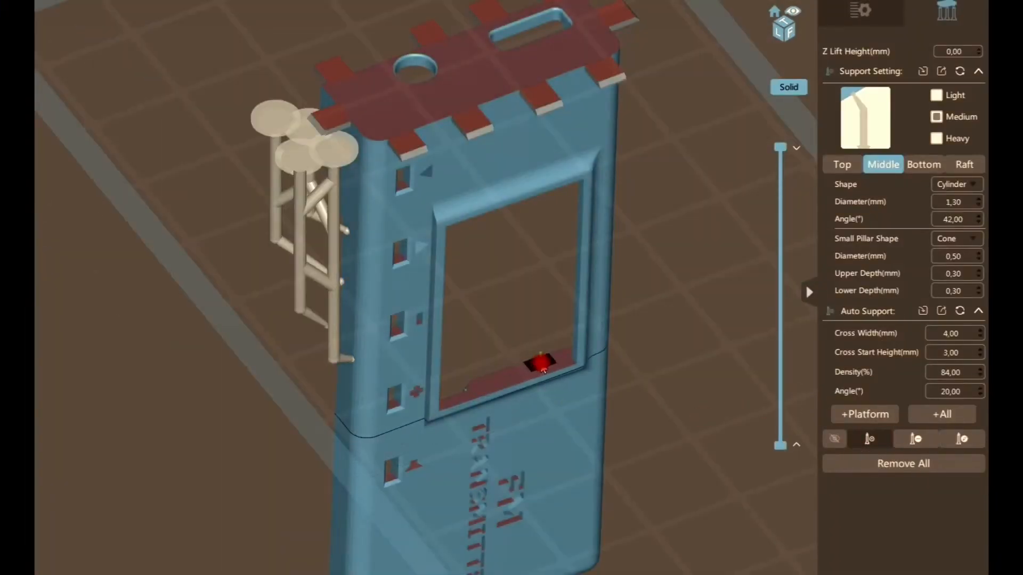
pyautogui.scroll(2, 543, 369)
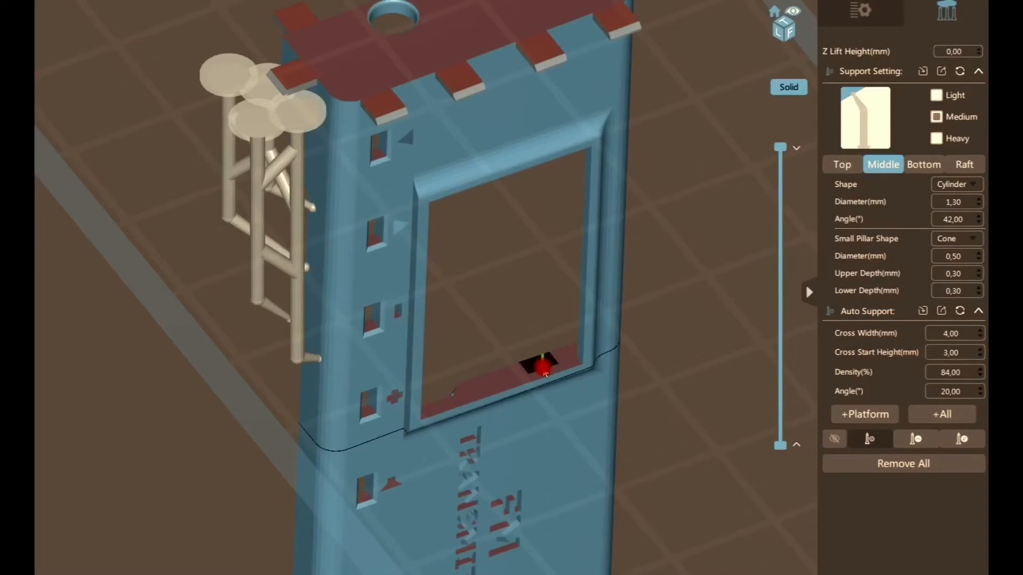
pyautogui.click(536, 376)
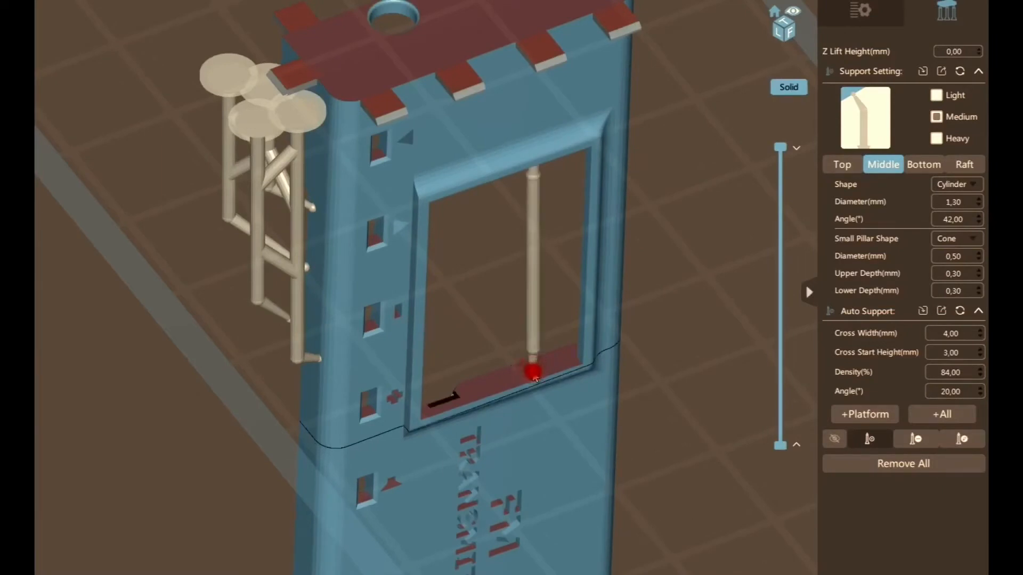
pyautogui.moveTo(572, 351); pyautogui.dragTo(598, 342, button='right')
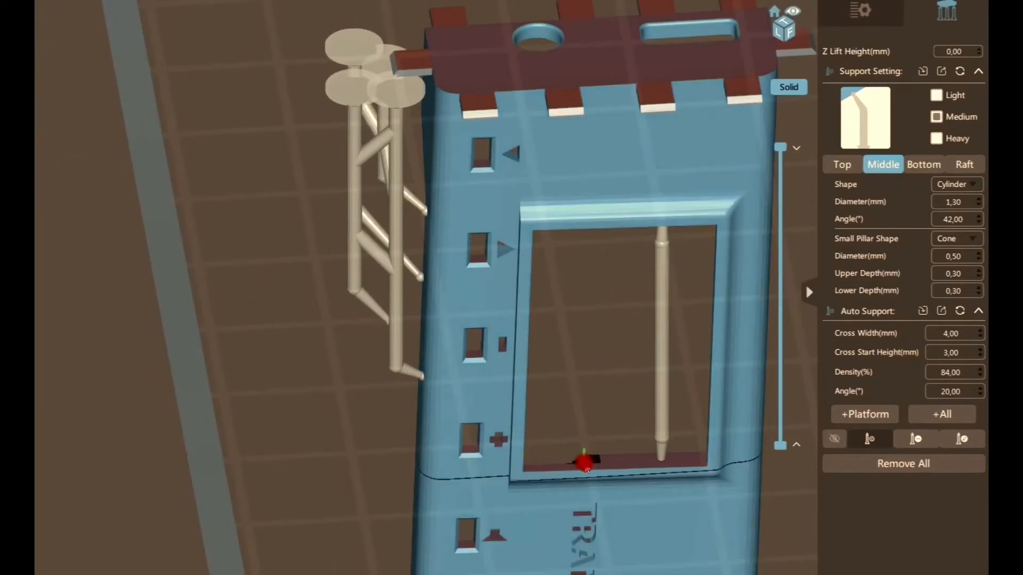
pyautogui.click(588, 467)
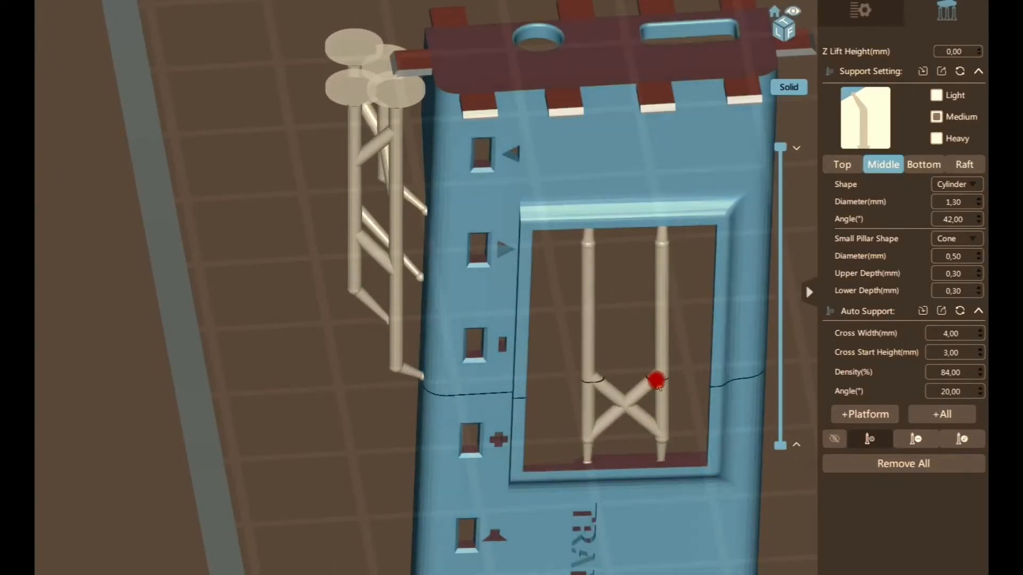
pyautogui.moveTo(658, 379); pyautogui.dragTo(536, 292, button='right')
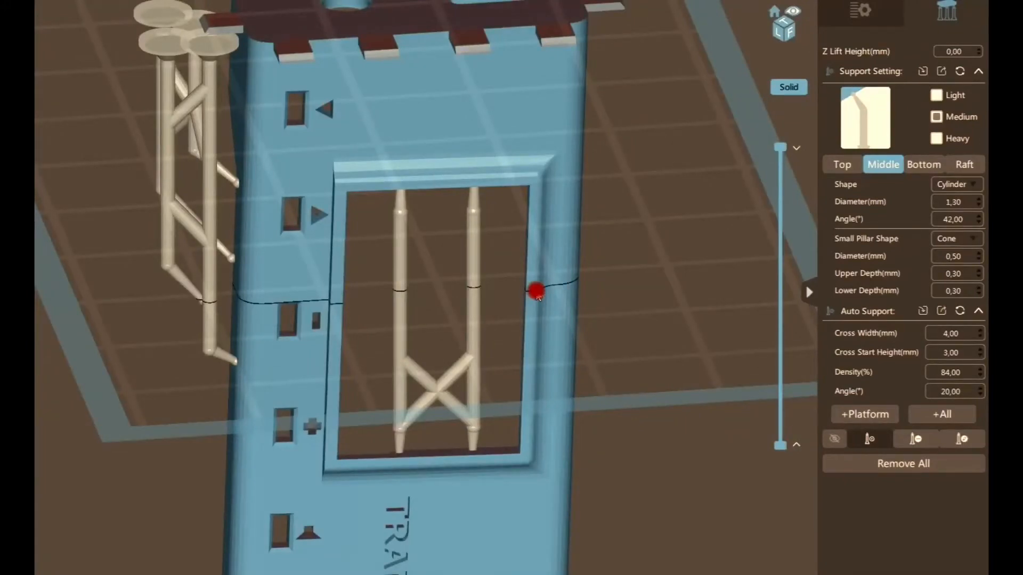
pyautogui.moveTo(536, 290); pyautogui.dragTo(296, 224, button='right')
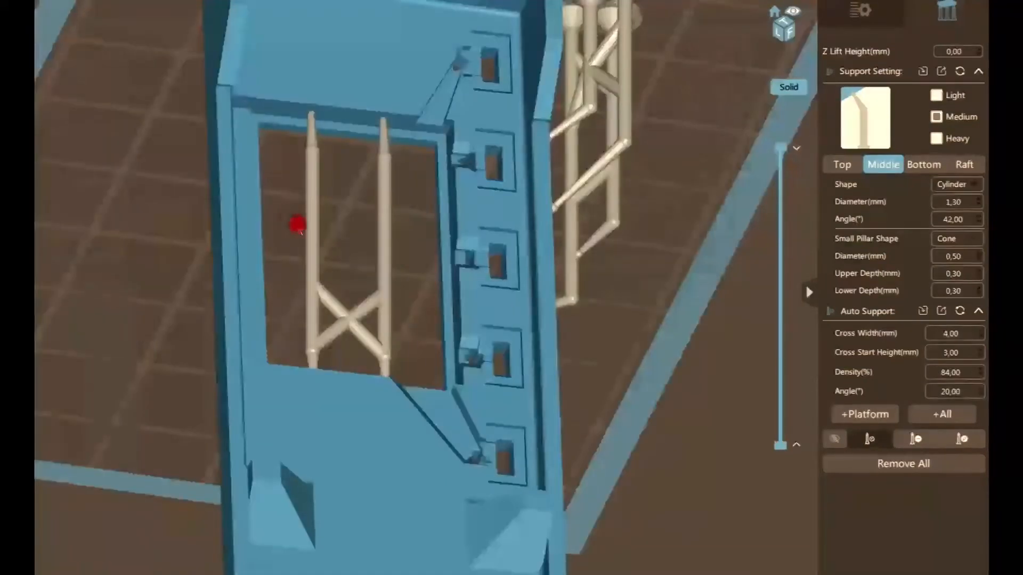
# Step: Set the upper diameter to 1.30 mm on the window support's connection at the edge nearest the base tabs
pyautogui.click(961, 439)
pyautogui.click(392, 194)
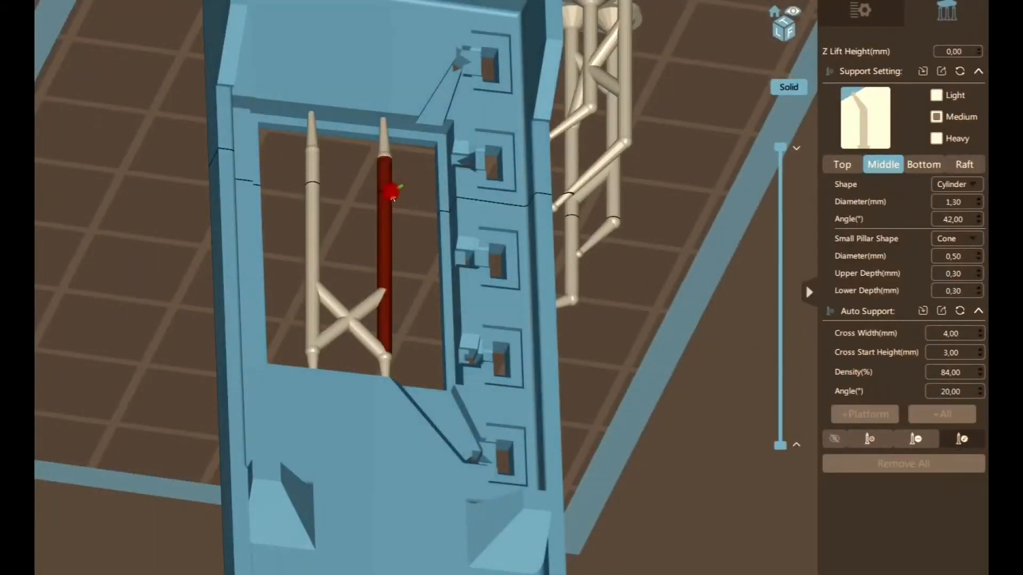
pyautogui.click(383, 137)
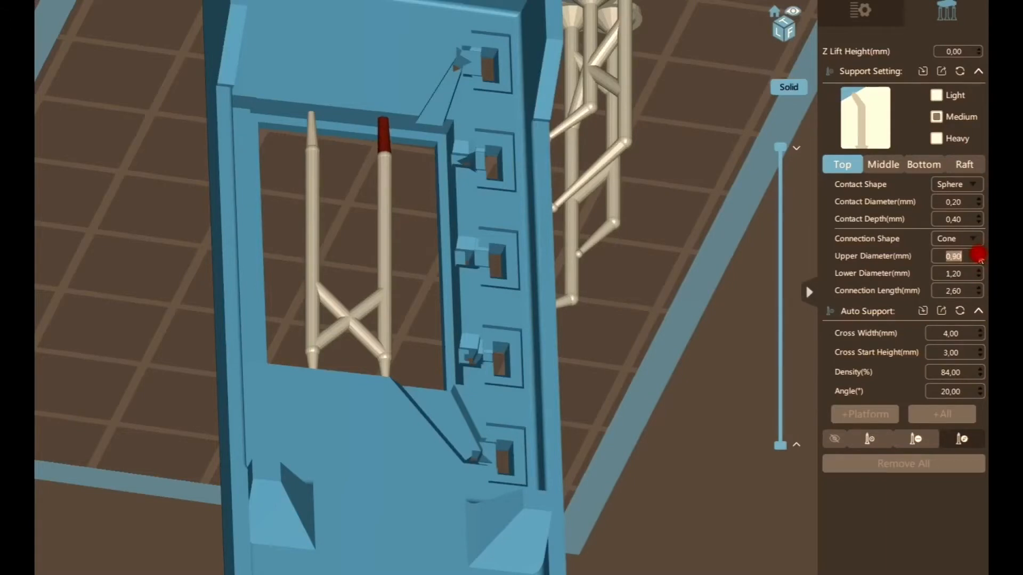
pyautogui.write('1,3')
# Step: Lengthen the tapered tips of both window supports by moving their joints away from the window's far ledge
pyautogui.scroll(5, 430, 388)
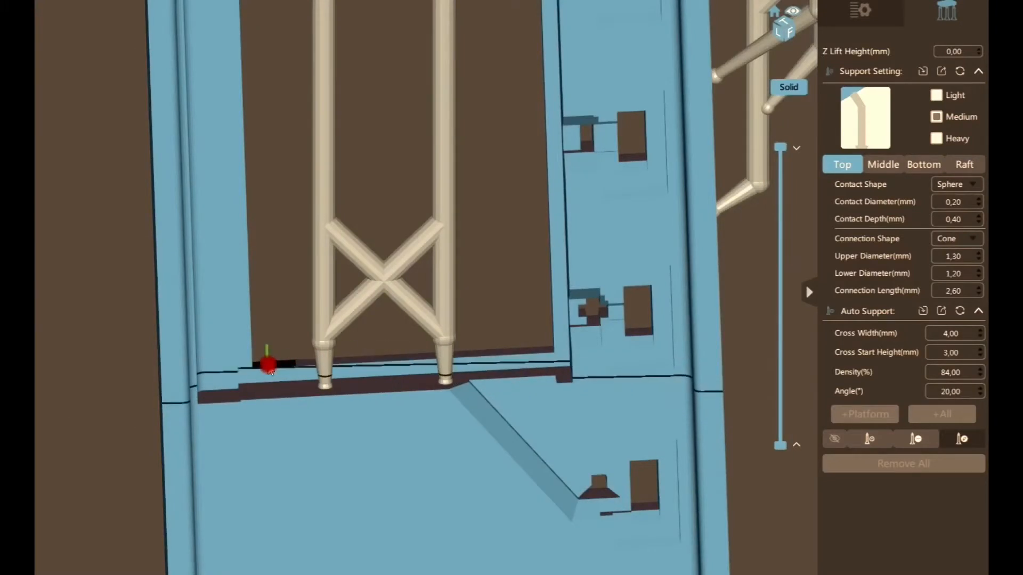
pyautogui.moveTo(325, 344); pyautogui.dragTo(321, 254)
pyautogui.moveTo(445, 343); pyautogui.dragTo(447, 251)
pyautogui.scroll(-3, 447, 250)
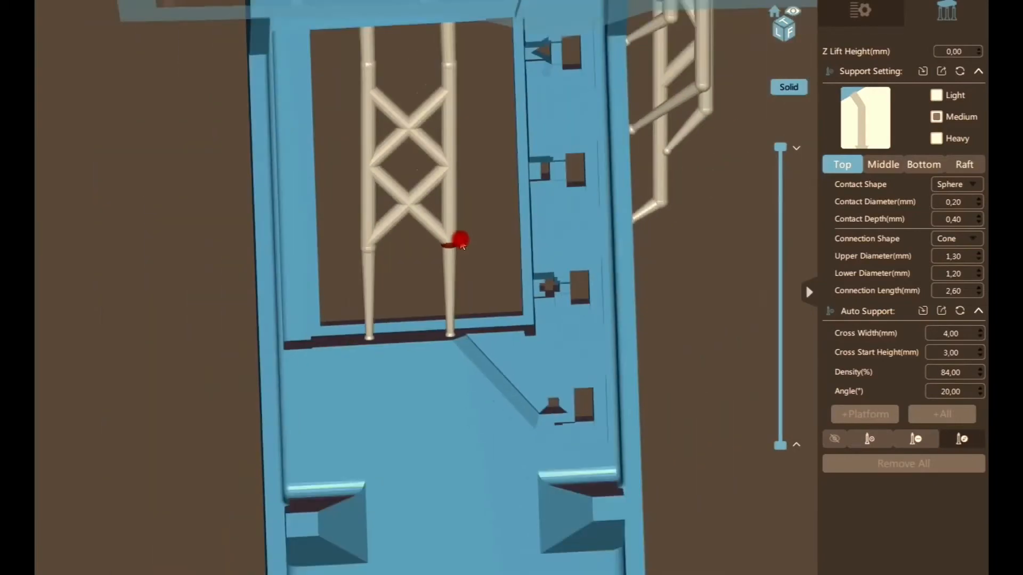
# Step: Reposition the contact points of both window supports toward the inner side of the far ledge
pyautogui.moveTo(460, 242); pyautogui.dragTo(433, 263, button='right')
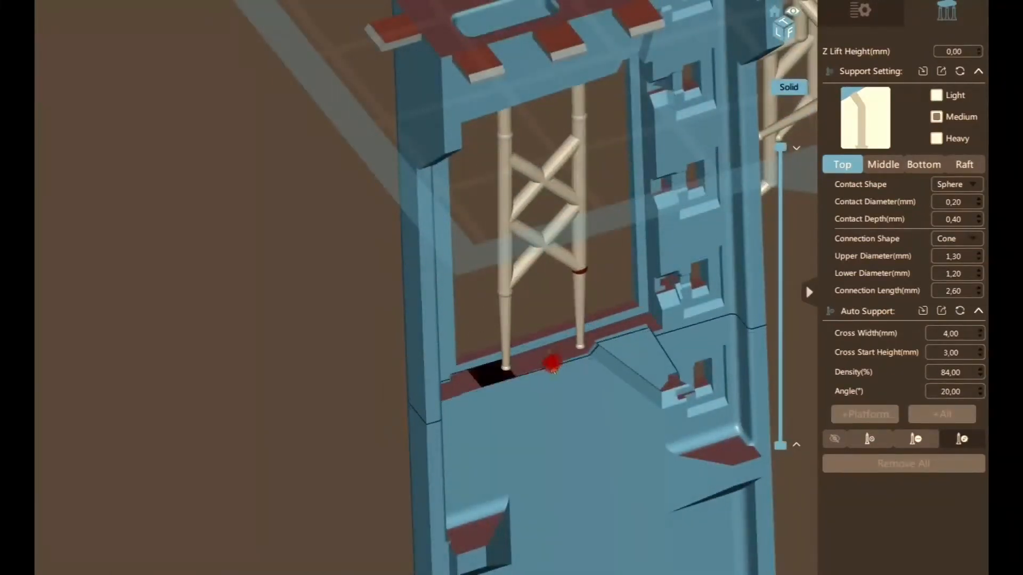
pyautogui.moveTo(560, 351); pyautogui.dragTo(533, 350, button='right')
pyautogui.scroll(5, 721, 294)
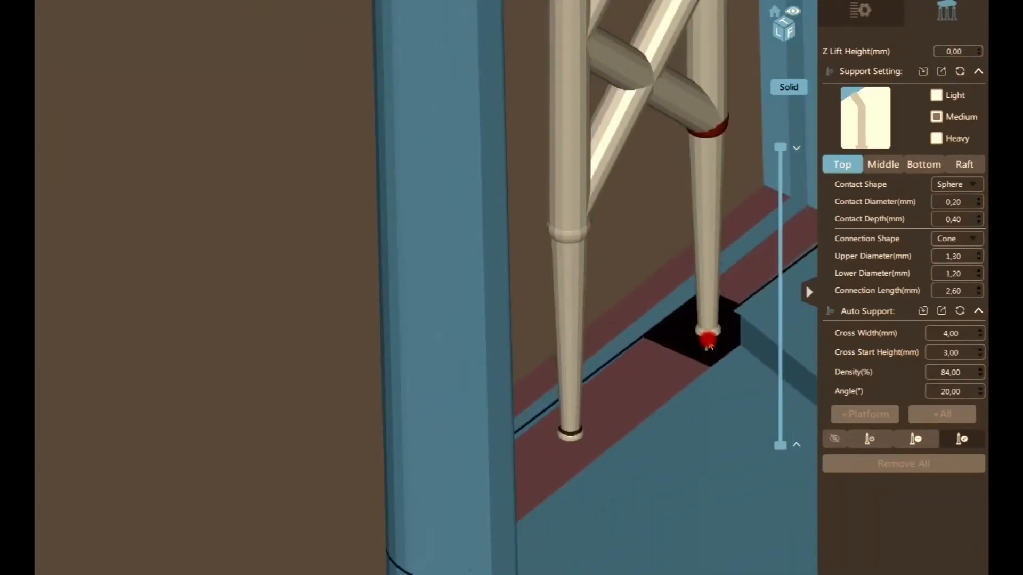
pyautogui.click(711, 339)
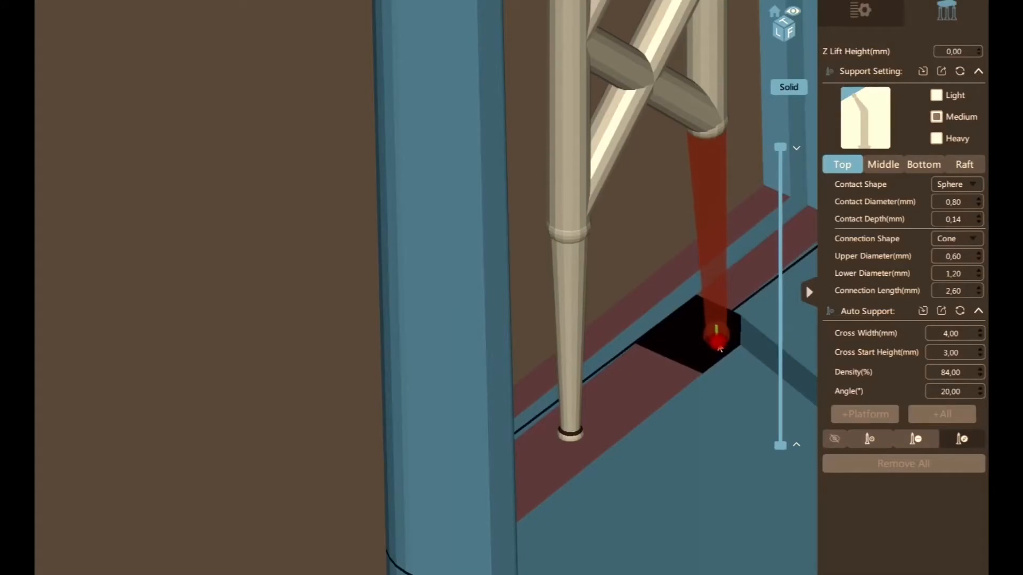
pyautogui.moveTo(719, 349); pyautogui.dragTo(722, 345)
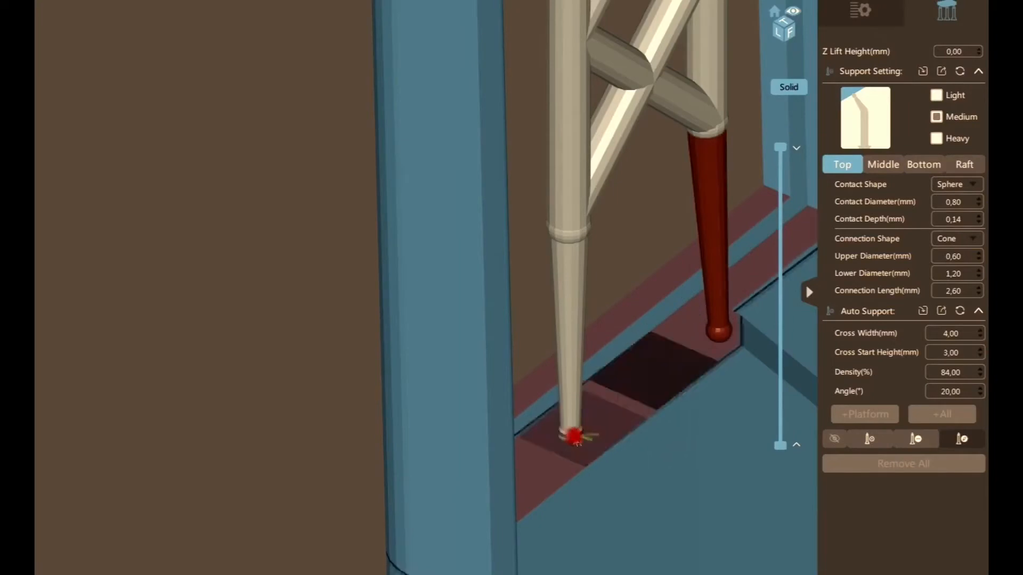
pyautogui.moveTo(576, 437); pyautogui.dragTo(582, 450)
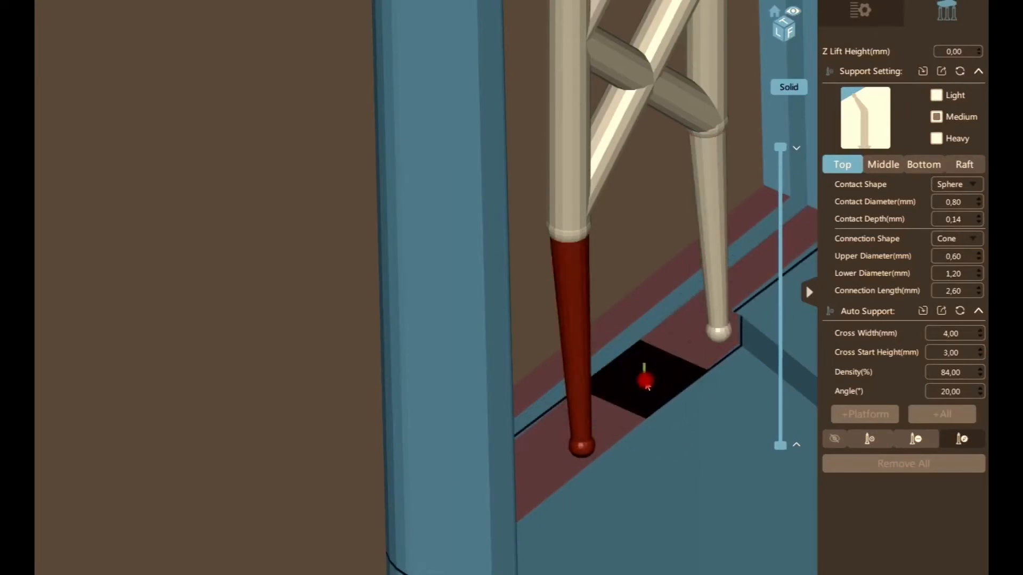
# Step: Check both tips from the front and shift the slanted tip's contact point sideways to line up with its pillar
pyautogui.scroll(-6, 646, 385)
pyautogui.moveTo(645, 382); pyautogui.dragTo(563, 219, button='right')
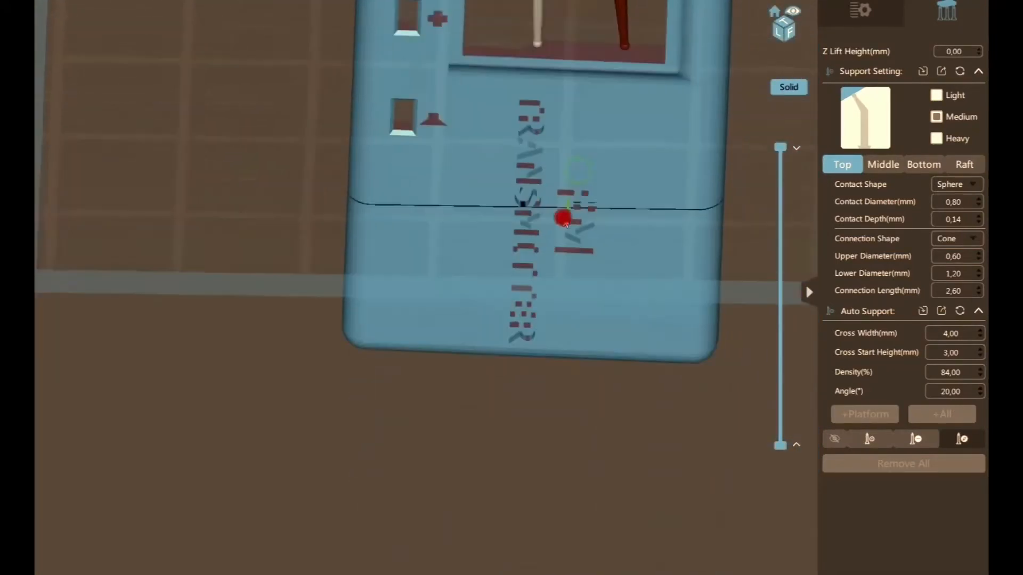
pyautogui.moveTo(564, 222); pyautogui.dragTo(524, 365, button='middle')
pyautogui.scroll(5, 524, 365)
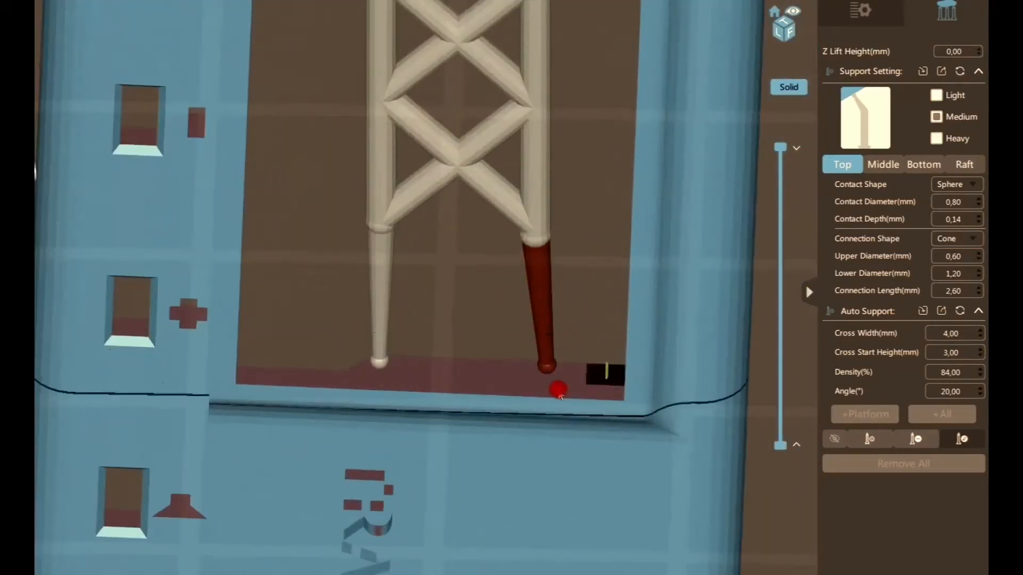
pyautogui.scroll(-4, 473, 418)
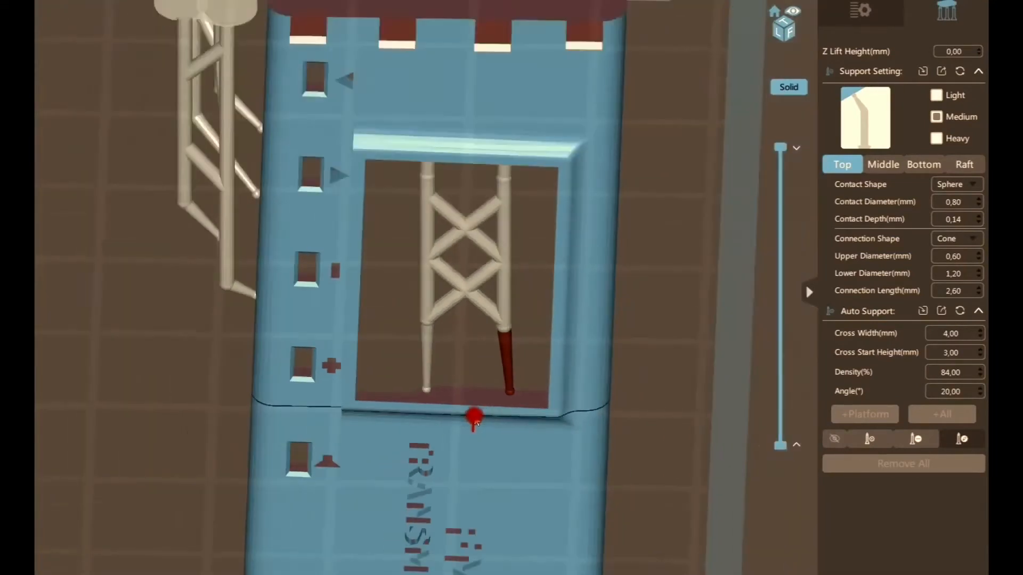
pyautogui.moveTo(513, 397); pyautogui.dragTo(508, 398)
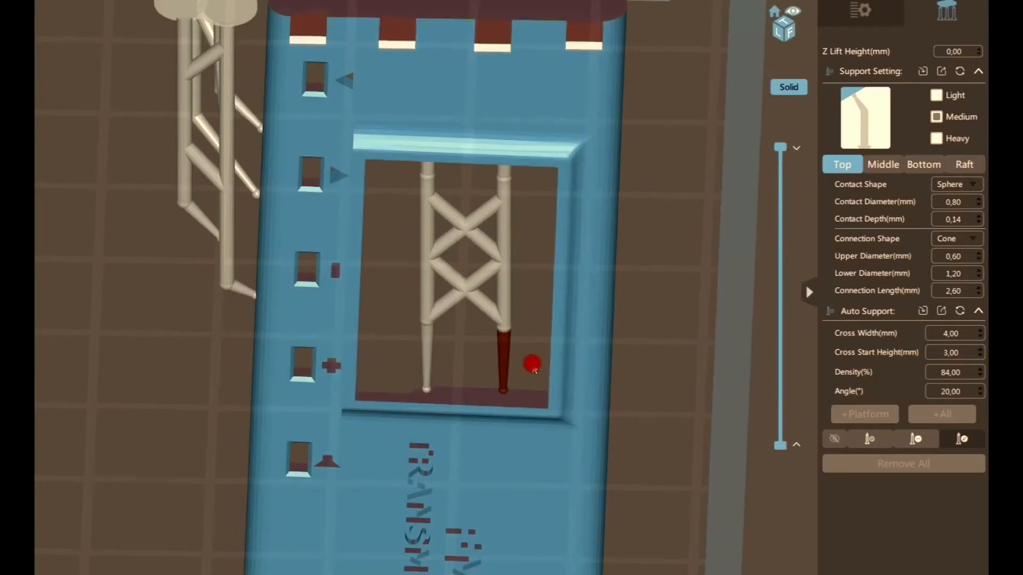
# Step: Add an angled branch from the joint of the window support nearest the plain side wall to the adjacent ledge corner
pyautogui.moveTo(529, 360); pyautogui.dragTo(692, 341)
pyautogui.moveTo(581, 484); pyautogui.dragTo(544, 241, button='middle')
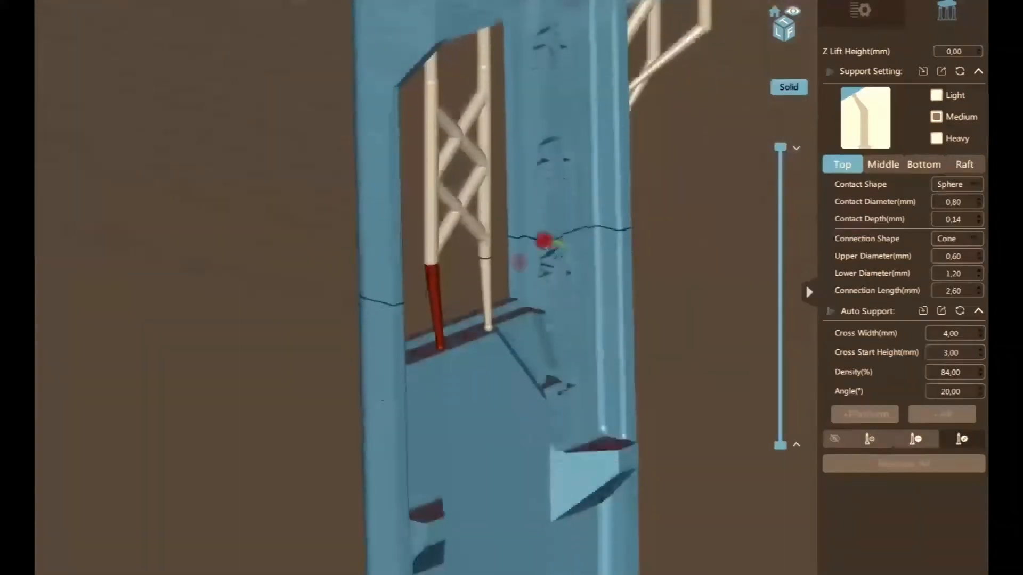
pyautogui.scroll(-3, 443, 368)
pyautogui.scroll(6, 450, 352)
pyautogui.moveTo(451, 352)
pyautogui.mouseDown(button='right')
pyautogui.moveTo(493, 347)
pyautogui.moveTo(468, 349)
pyautogui.mouseUp(button='right')
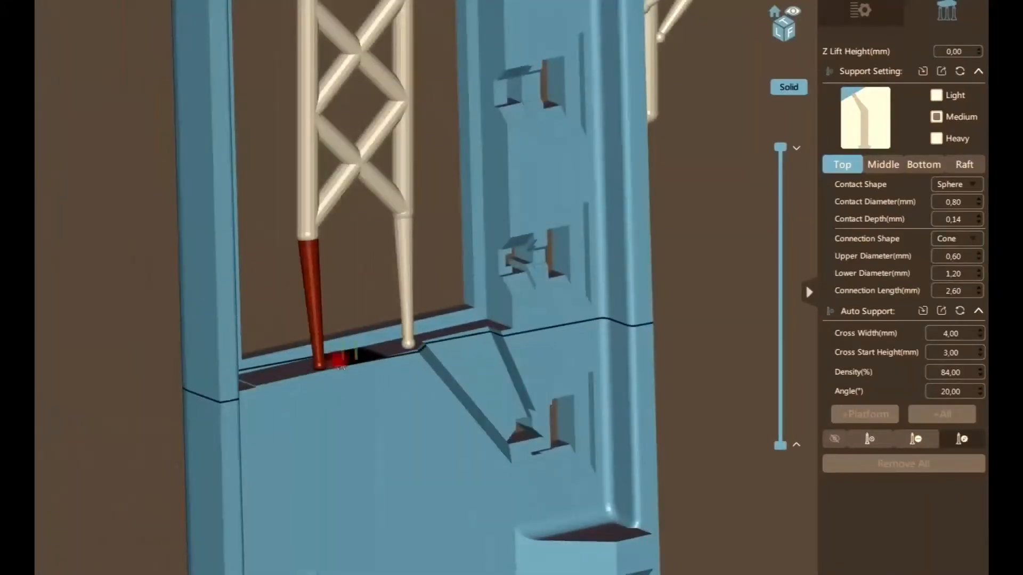
pyautogui.scroll(5, 347, 358)
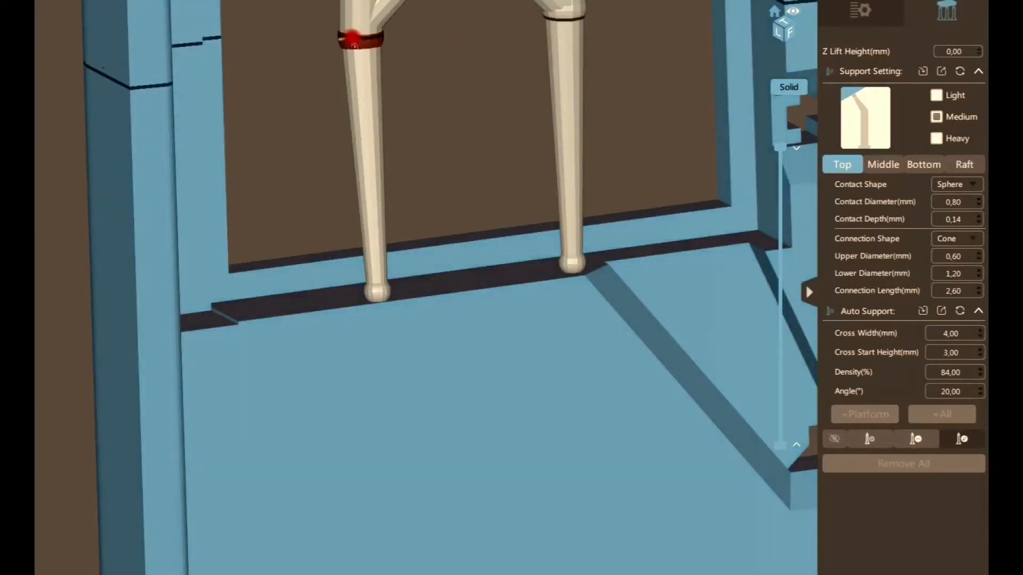
pyautogui.click(356, 40)
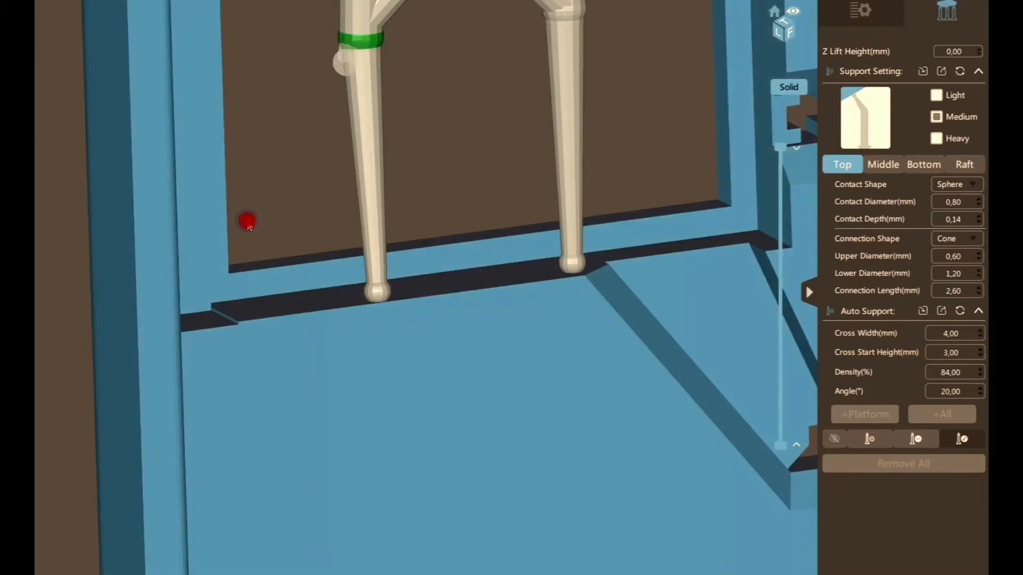
pyautogui.moveTo(248, 223); pyautogui.dragTo(261, 219, button='right')
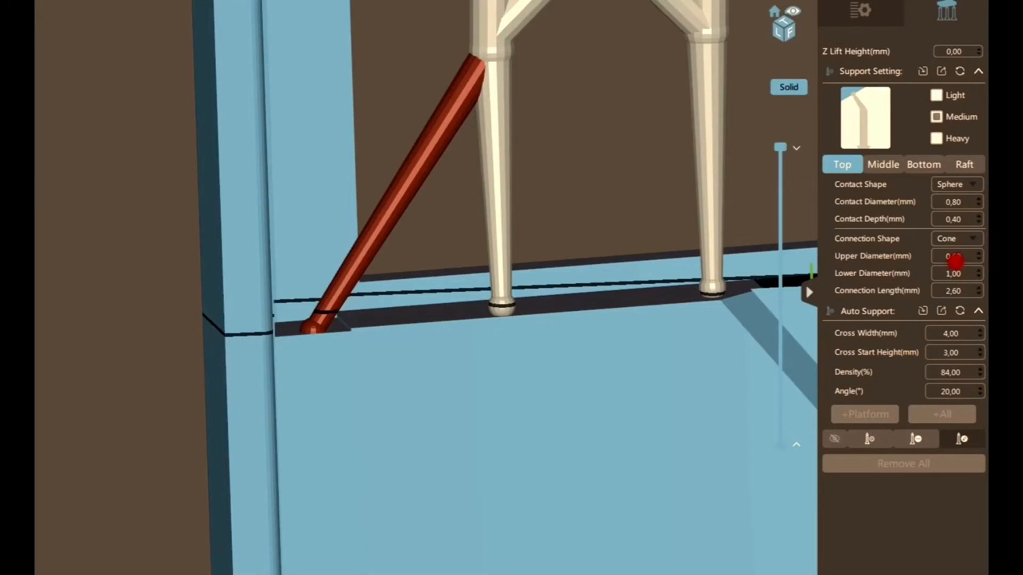
# Step: Set the angled branch's upper diameter to 0.40 mm and compare its settings with the adjacent straight tip
pyautogui.doubleClick(955, 261)
pyautogui.click(979, 261)
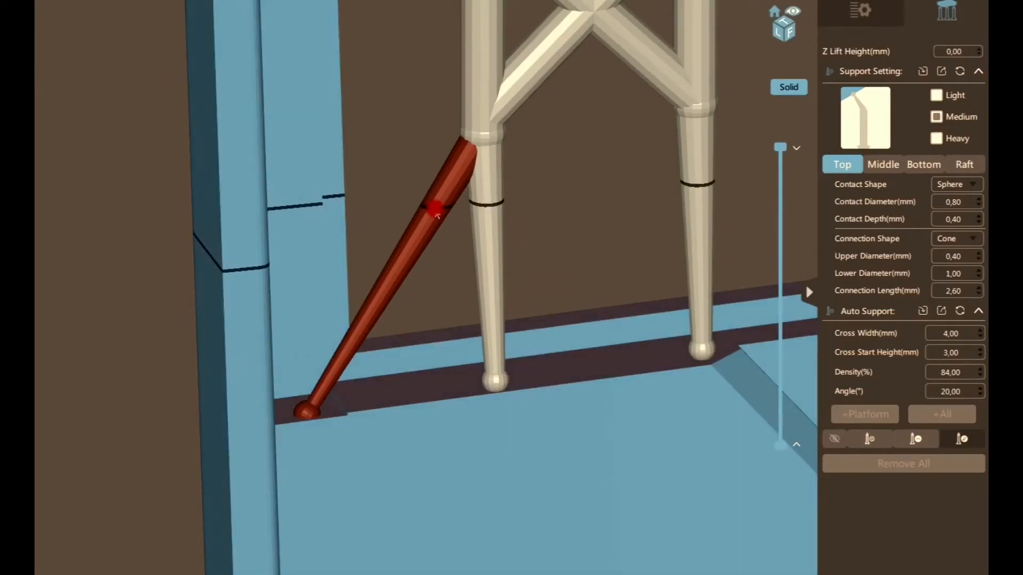
pyautogui.click(485, 191)
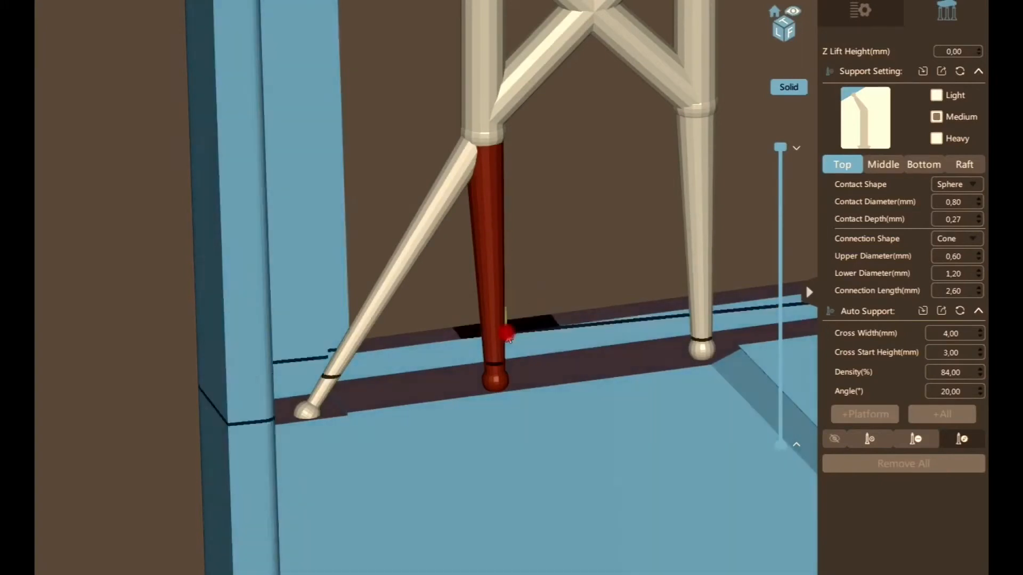
pyautogui.click(429, 230)
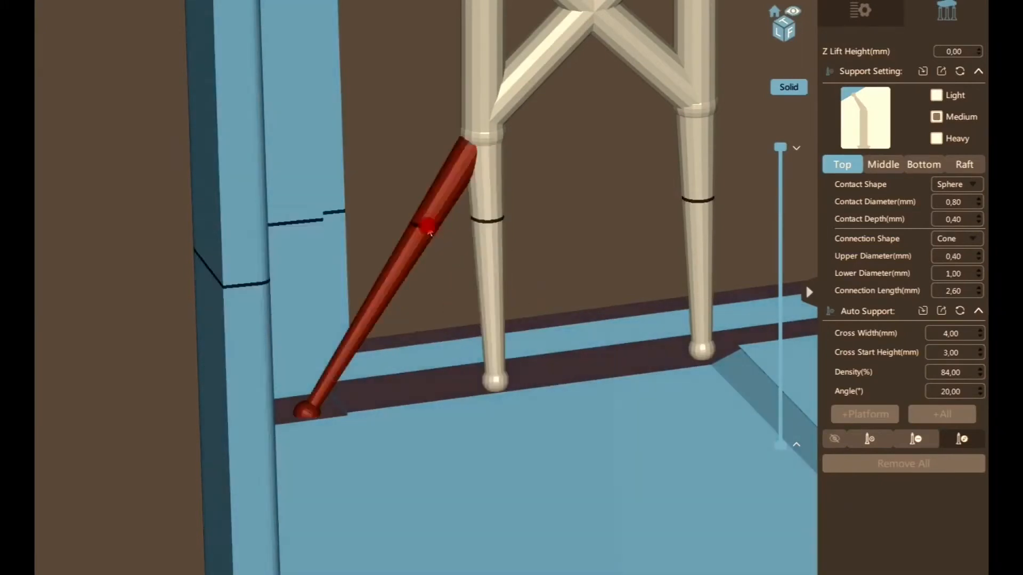
# Step: Add four angled branches from the plain-wall window support's joint along the ledge's inner side, two on each side of its straight tip
pyautogui.click(887, 439)
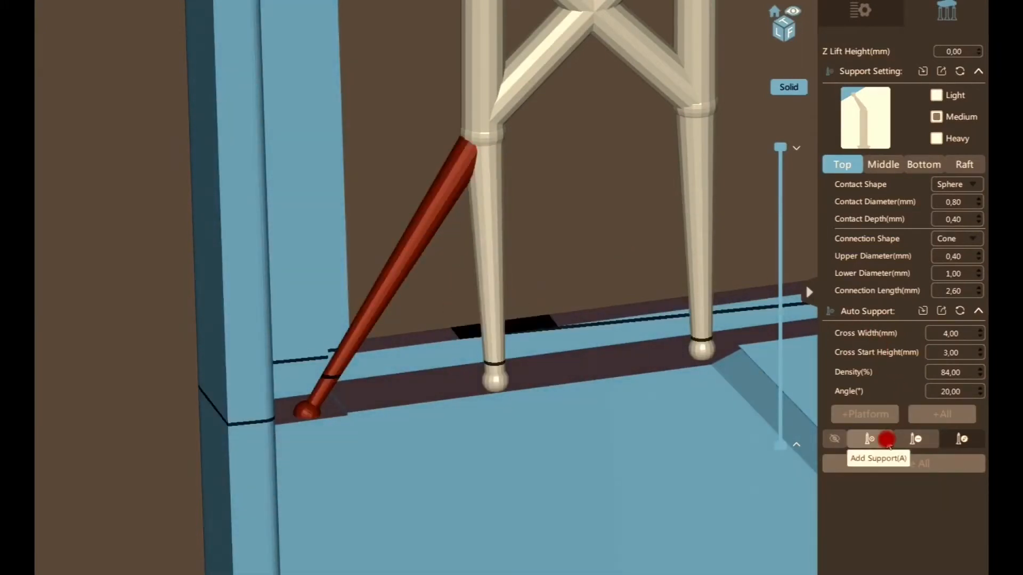
pyautogui.click(488, 142)
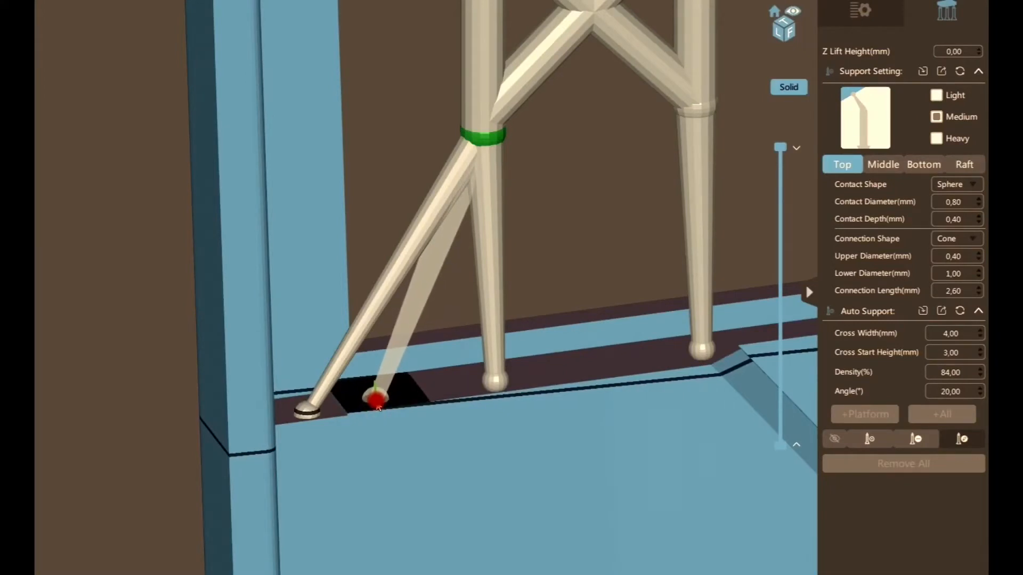
pyautogui.click(377, 405)
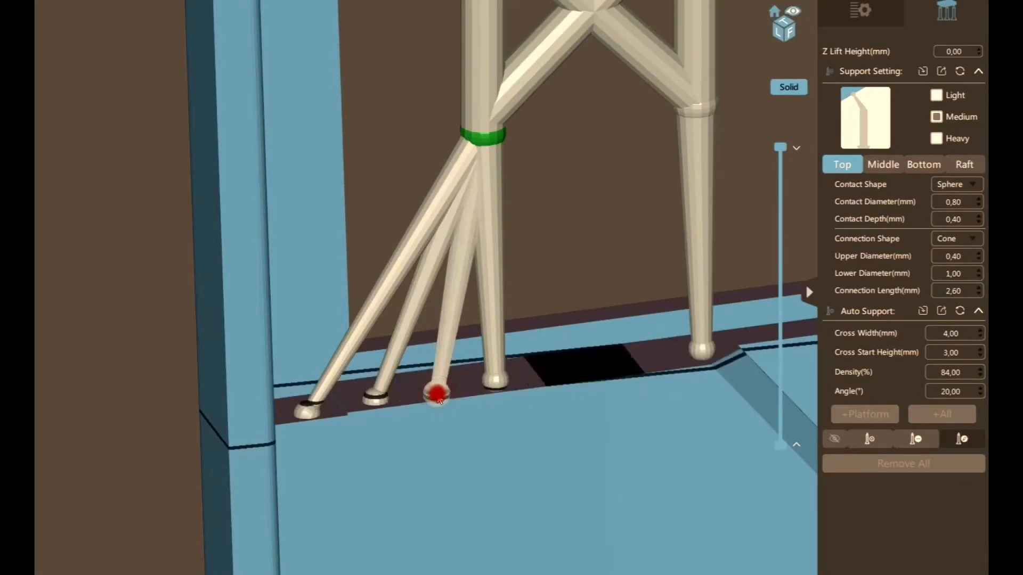
pyautogui.click(438, 401)
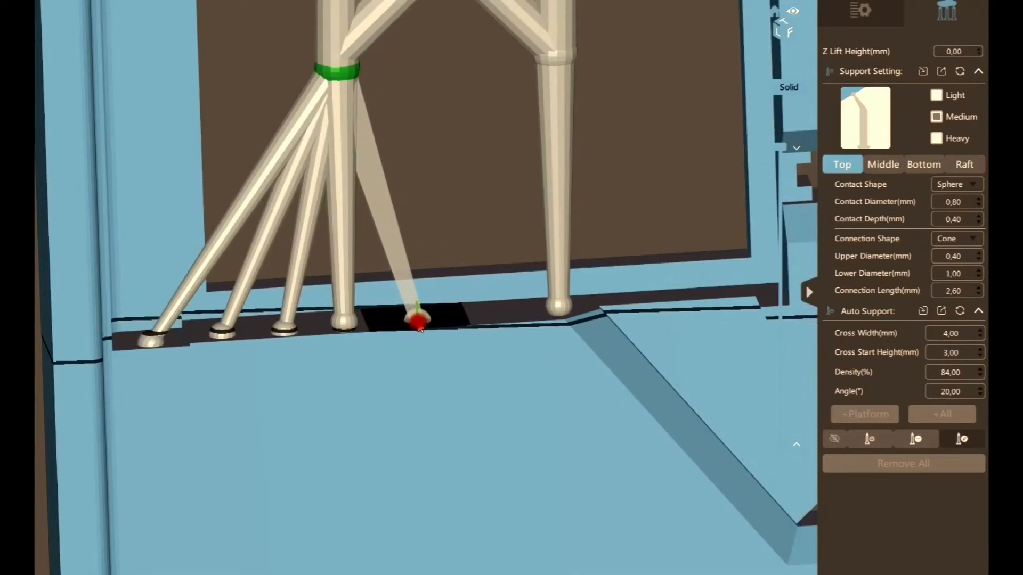
pyautogui.click(419, 329)
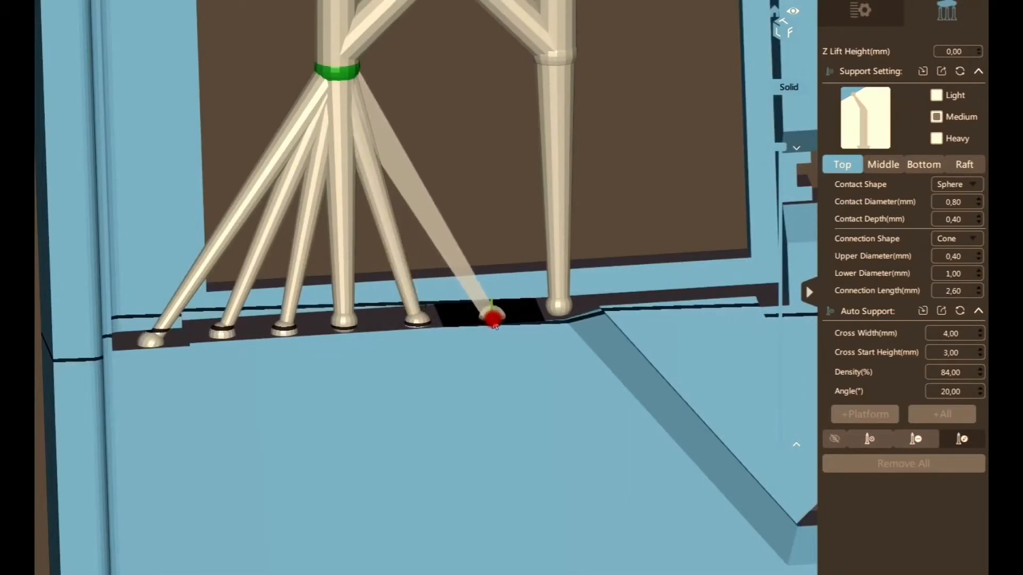
pyautogui.click(495, 321)
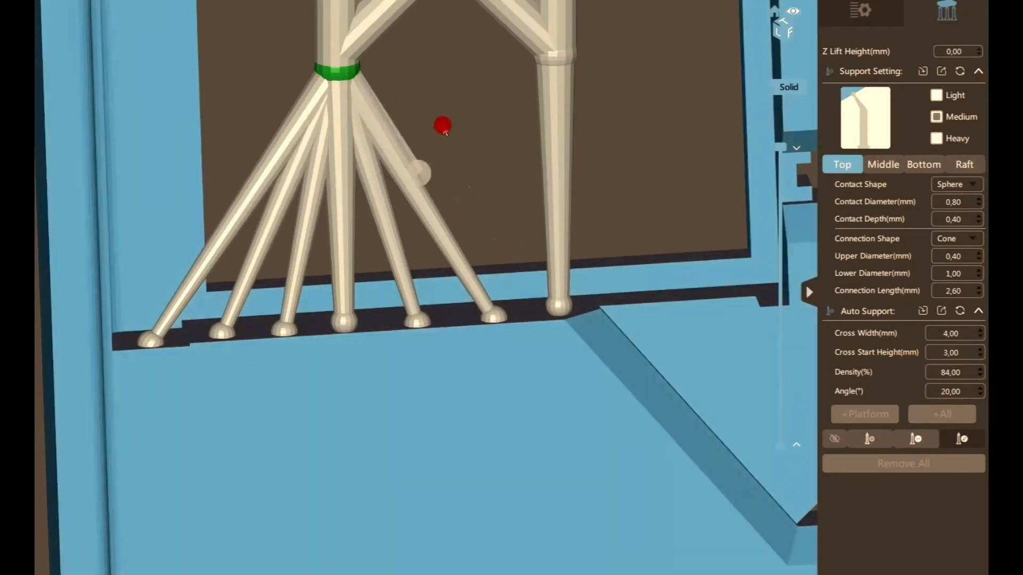
# Step: Add four evenly spaced branches from the same joint to the window ledge's outer side, near the engraved face
pyautogui.moveTo(471, 132); pyautogui.dragTo(452, 156, button='right')
pyautogui.moveTo(637, 226); pyautogui.dragTo(237, 283, button='right')
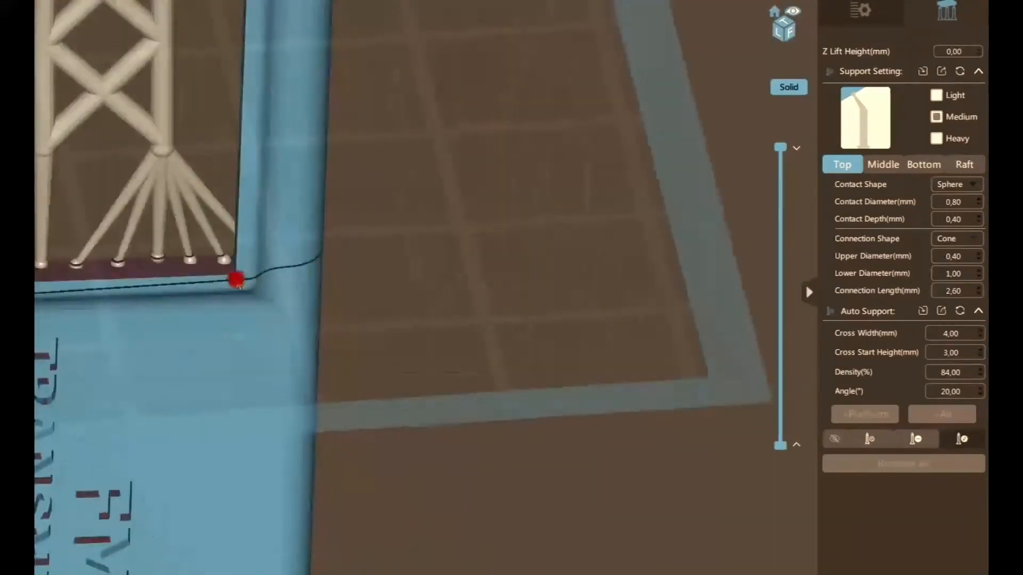
pyautogui.moveTo(238, 284); pyautogui.dragTo(403, 310, button='middle')
pyautogui.moveTo(403, 310); pyautogui.dragTo(383, 299, button='right')
pyautogui.scroll(3, 483, 214)
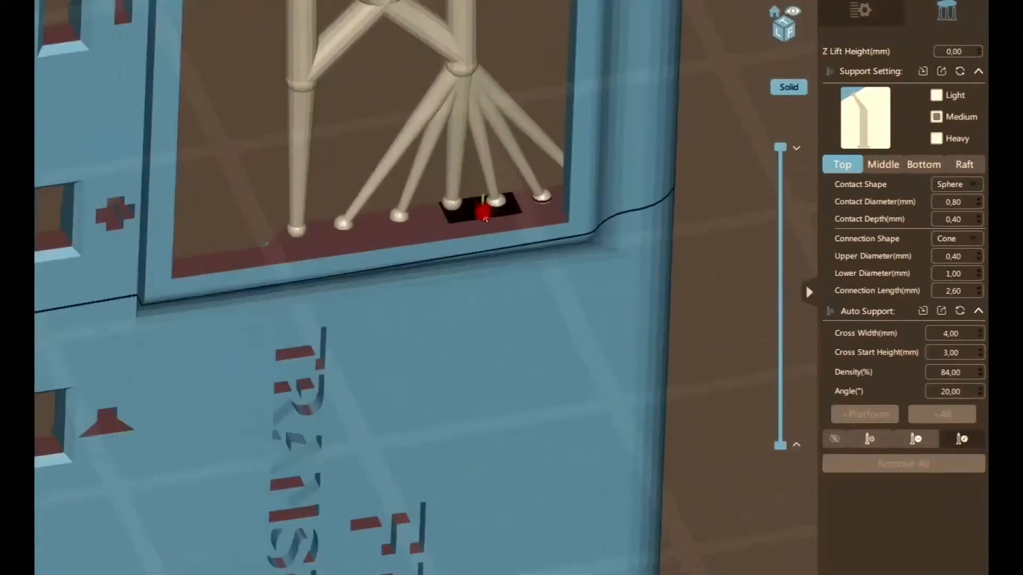
pyautogui.moveTo(462, 71); pyautogui.dragTo(469, 236)
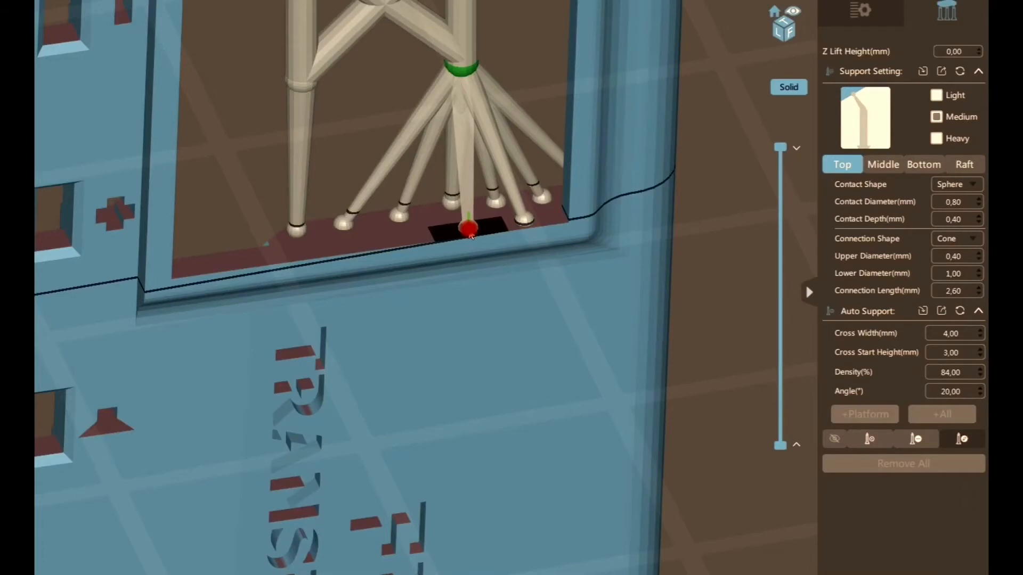
pyautogui.moveTo(471, 236); pyautogui.dragTo(409, 249)
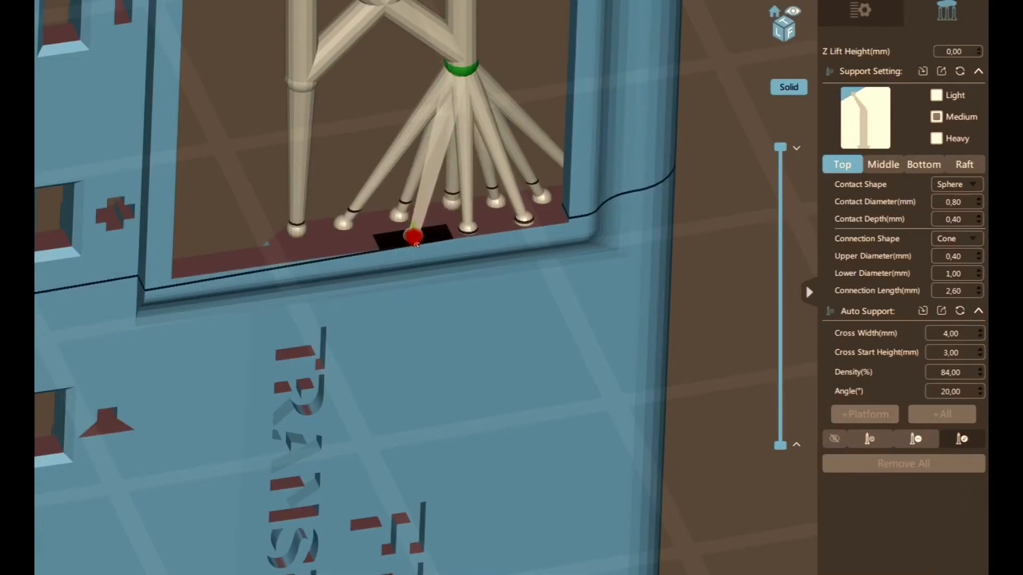
pyautogui.moveTo(419, 242); pyautogui.dragTo(368, 250)
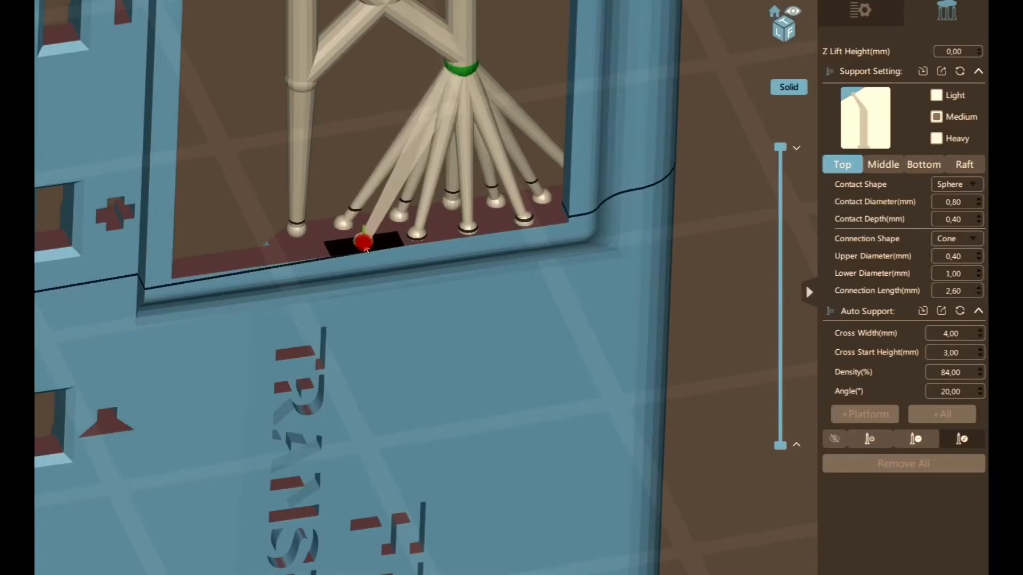
pyautogui.moveTo(367, 250); pyautogui.dragTo(365, 247)
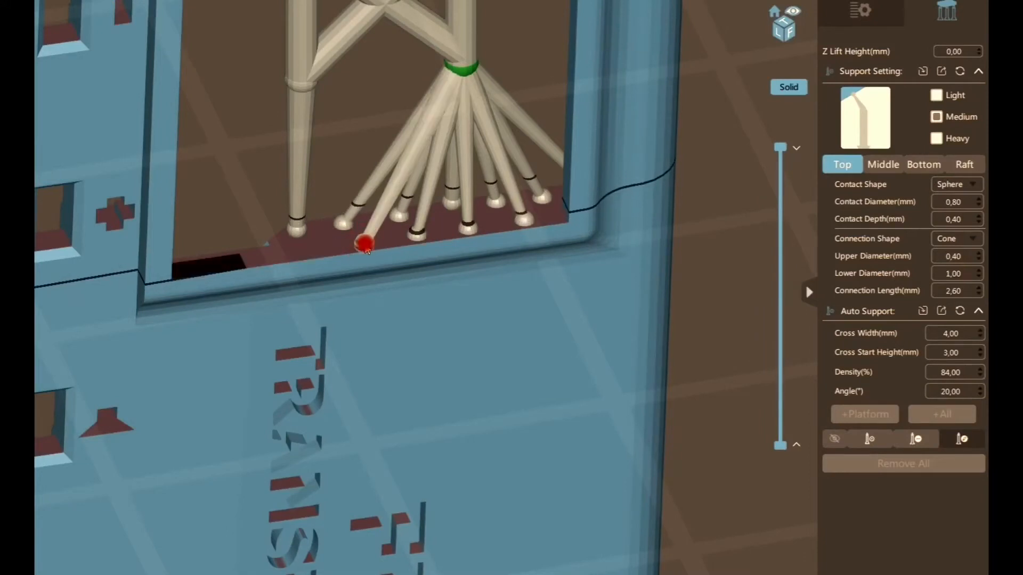
# Step: Add a branch from the joint of the window support nearest the button openings straight to the ledge's outer side
pyautogui.moveTo(342, 118); pyautogui.dragTo(369, 161, button='middle')
pyautogui.moveTo(376, 209); pyautogui.dragTo(389, 329)
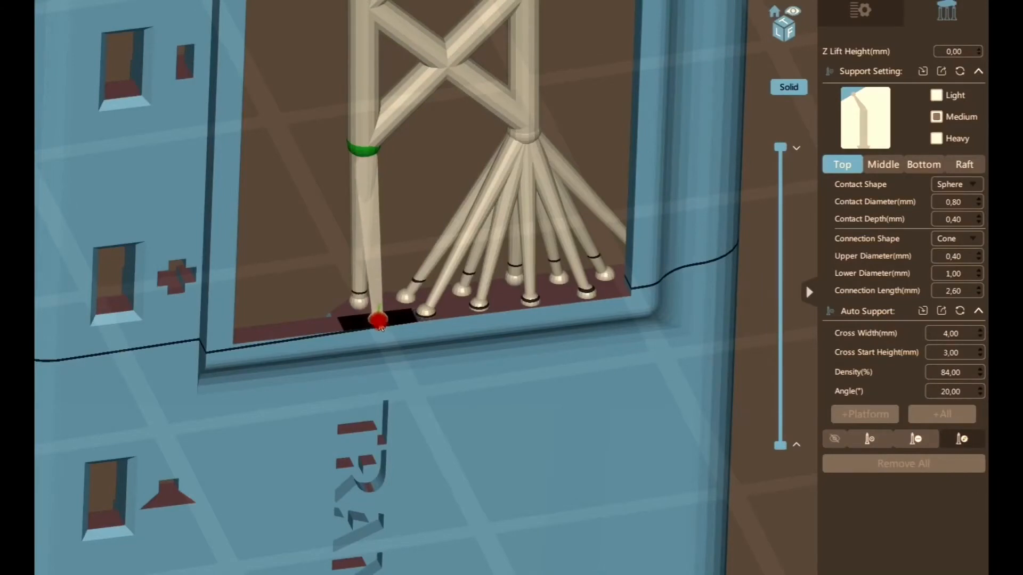
pyautogui.click(378, 321)
pyautogui.click(270, 213)
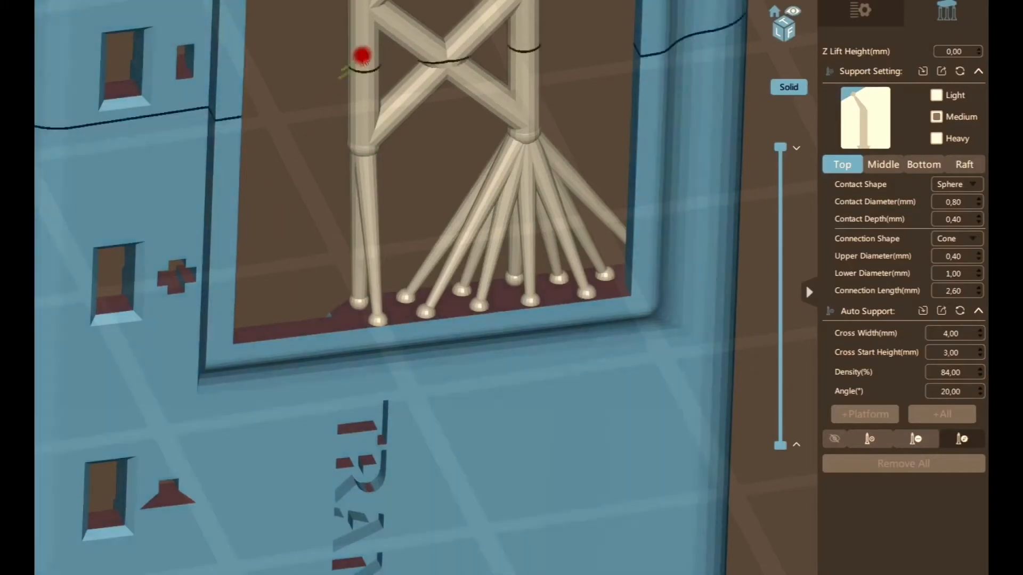
# Step: Shift that support's pillar slightly toward the button openings and add two more outer-side branches from its joint toward the window corner
pyautogui.click(364, 58)
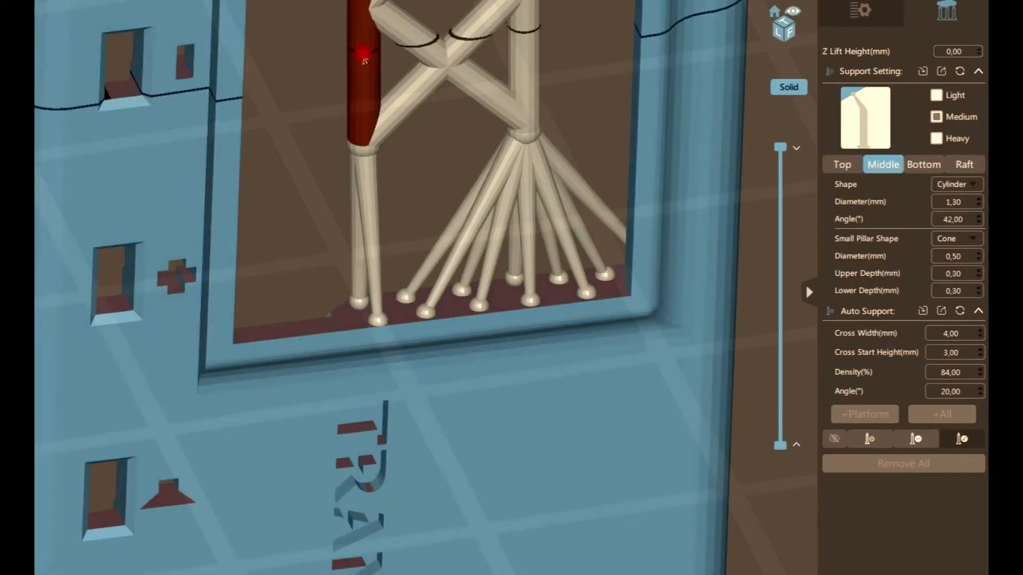
pyautogui.moveTo(364, 60); pyautogui.dragTo(342, 64)
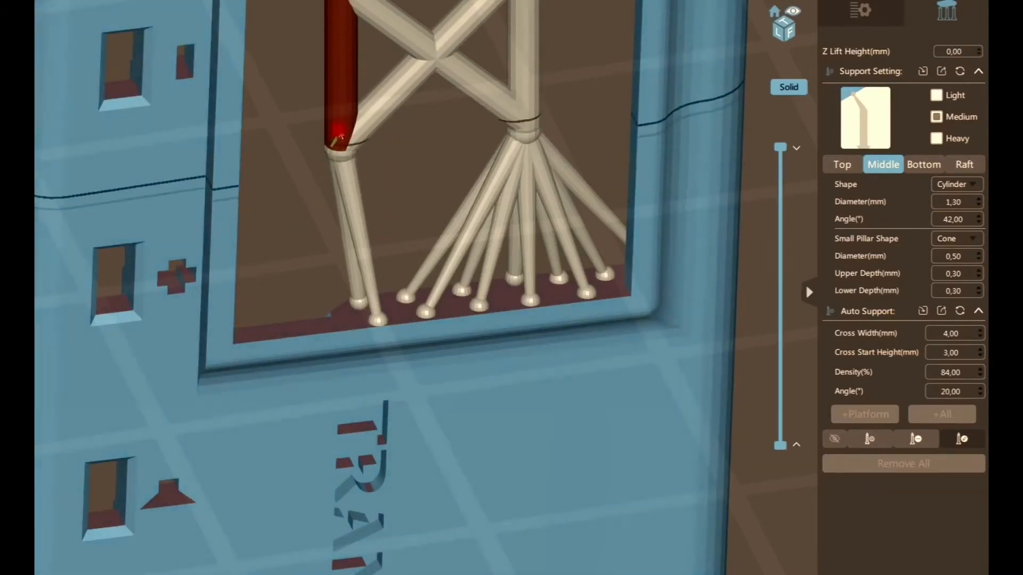
pyautogui.click(342, 155)
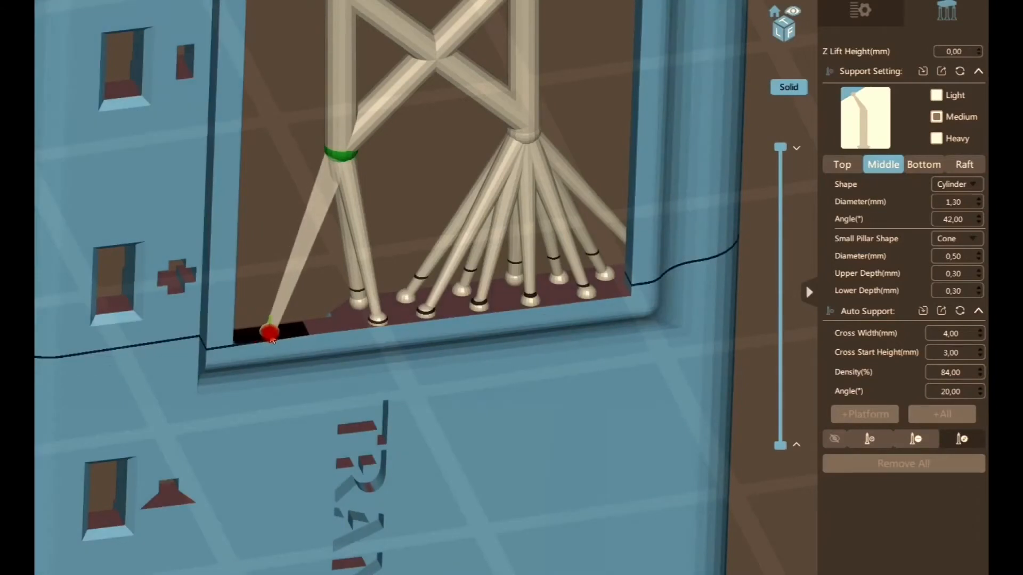
pyautogui.click(270, 336)
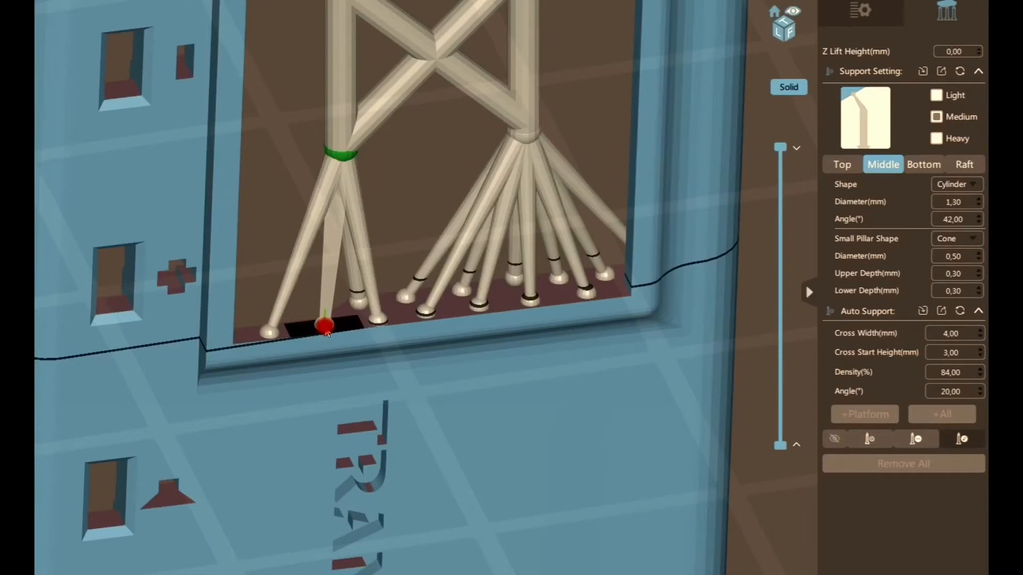
pyautogui.click(326, 331)
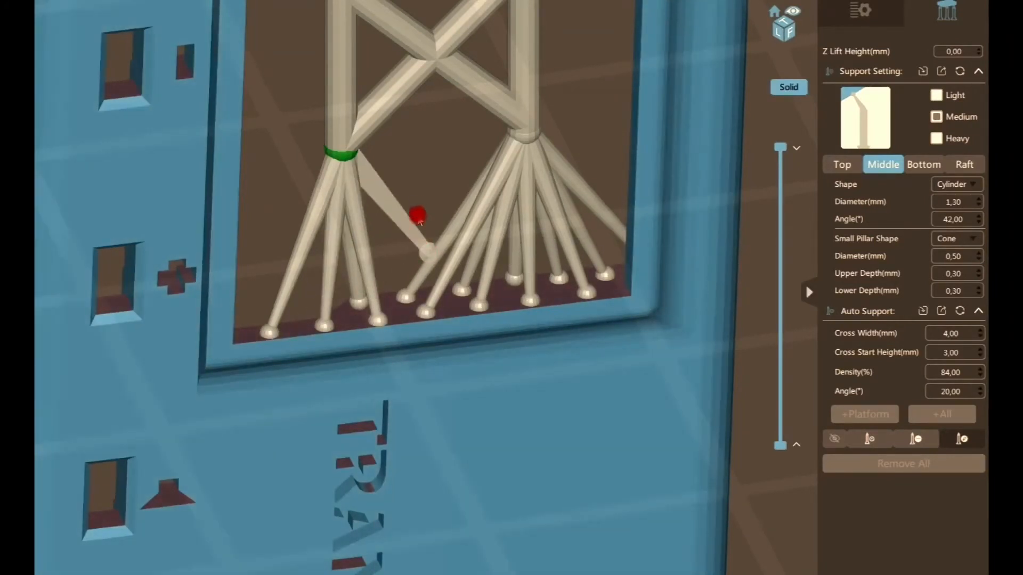
# Step: Reposition the contact point of the shifted pillar's slanted tip at the opposite window edge so the tip lines up with the pillar
pyautogui.scroll(3, 313, 299)
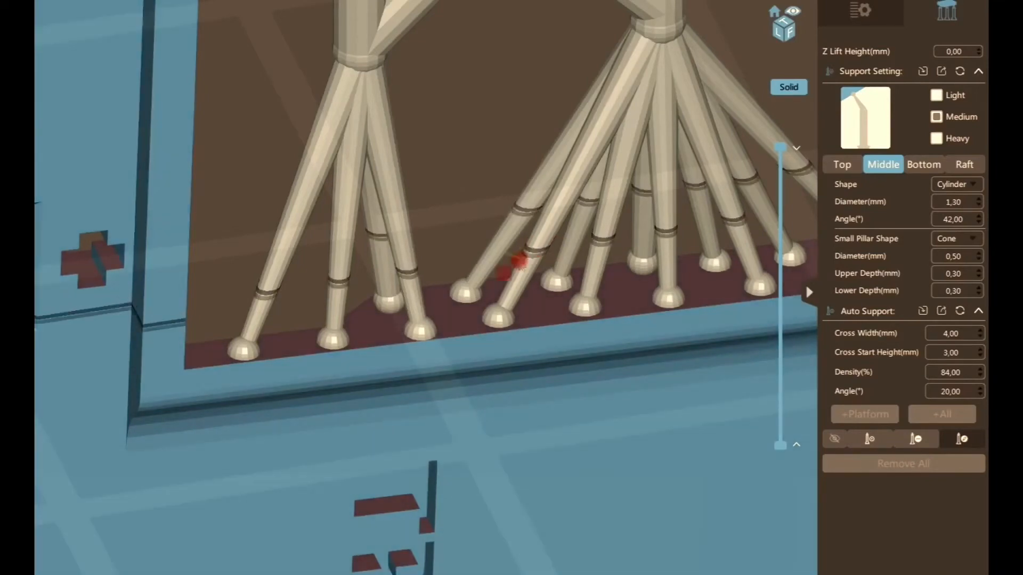
pyautogui.scroll(1, 360, 355)
pyautogui.scroll(-3, 361, 334)
pyautogui.scroll(-2, 359, 320)
pyautogui.scroll(6, 469, 194)
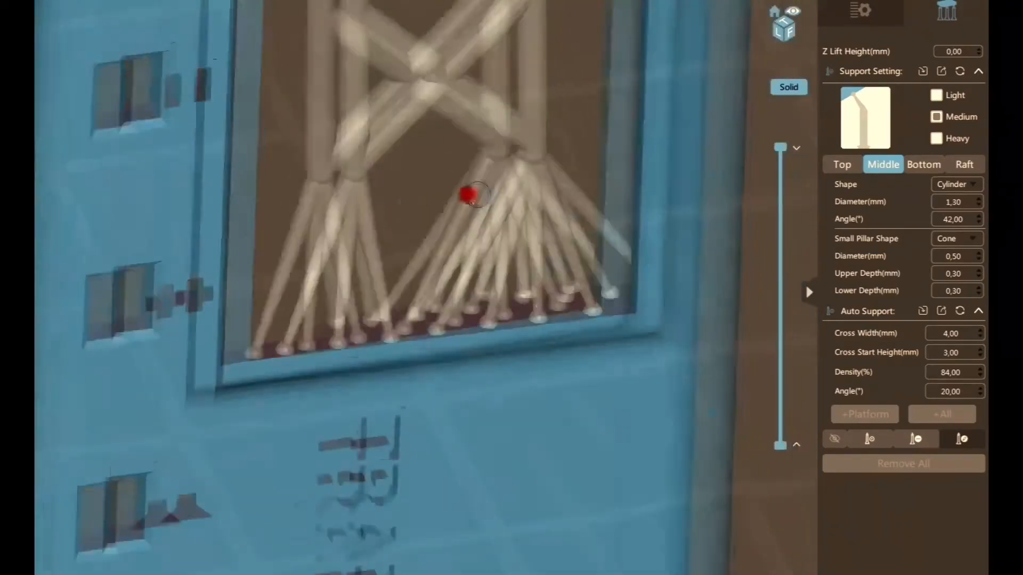
pyautogui.scroll(-3, 328, 185)
pyautogui.scroll(3, 278, 144)
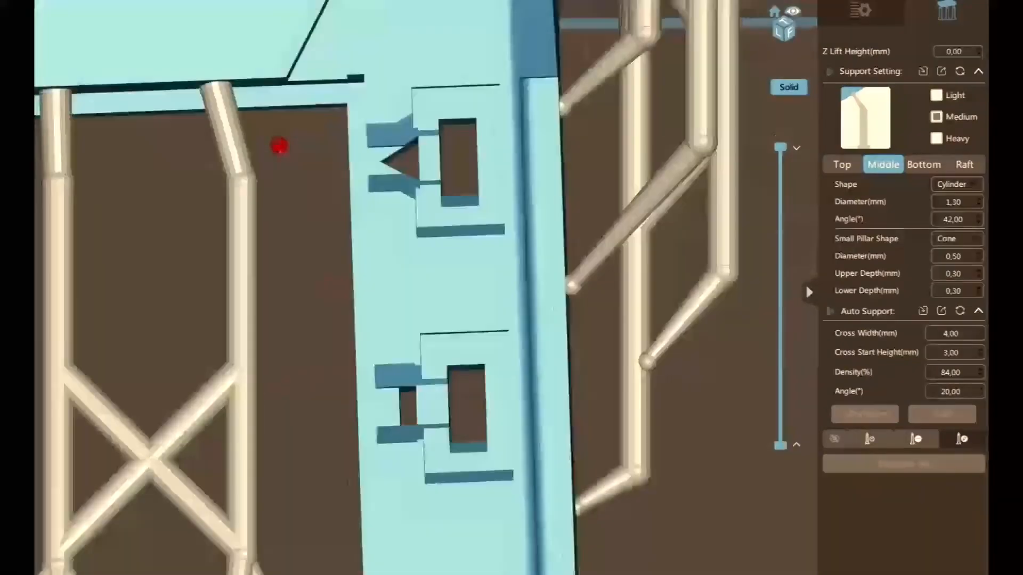
pyautogui.scroll(2, 326, 304)
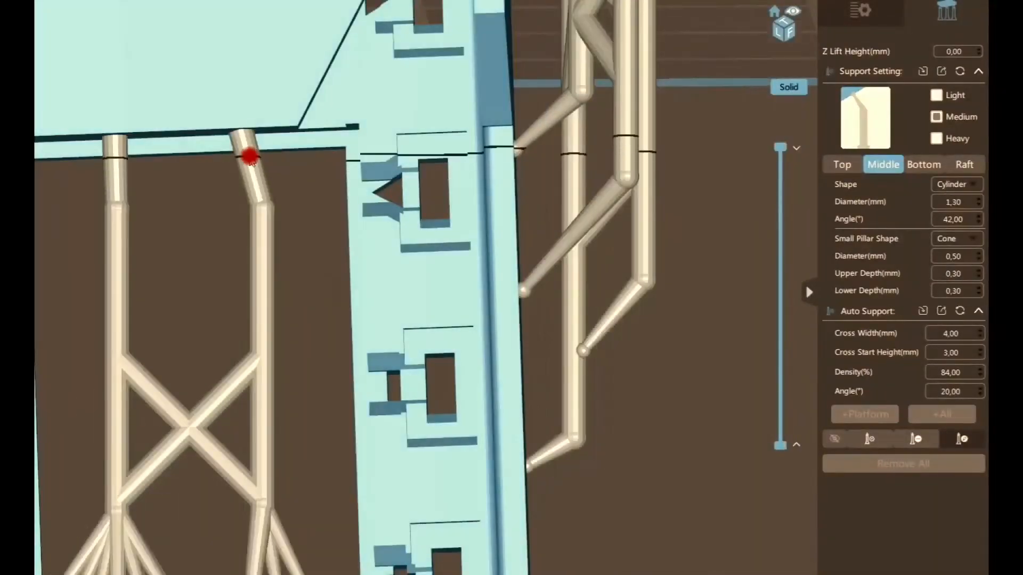
pyautogui.moveTo(250, 157); pyautogui.dragTo(265, 133)
pyautogui.scroll(1, 300, 153)
pyautogui.scroll(-5, 301, 155)
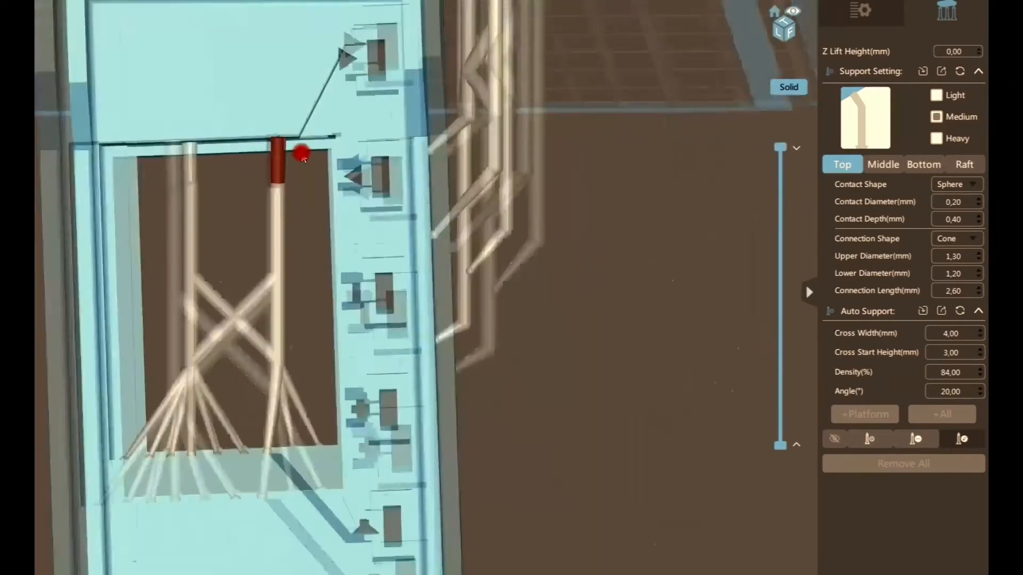
pyautogui.moveTo(351, 183)
pyautogui.mouseDown(button='right')
pyautogui.moveTo(341, 174)
pyautogui.moveTo(360, 131)
pyautogui.moveTo(384, 196)
pyautogui.mouseUp(button='right')
pyautogui.scroll(3, 382, 193)
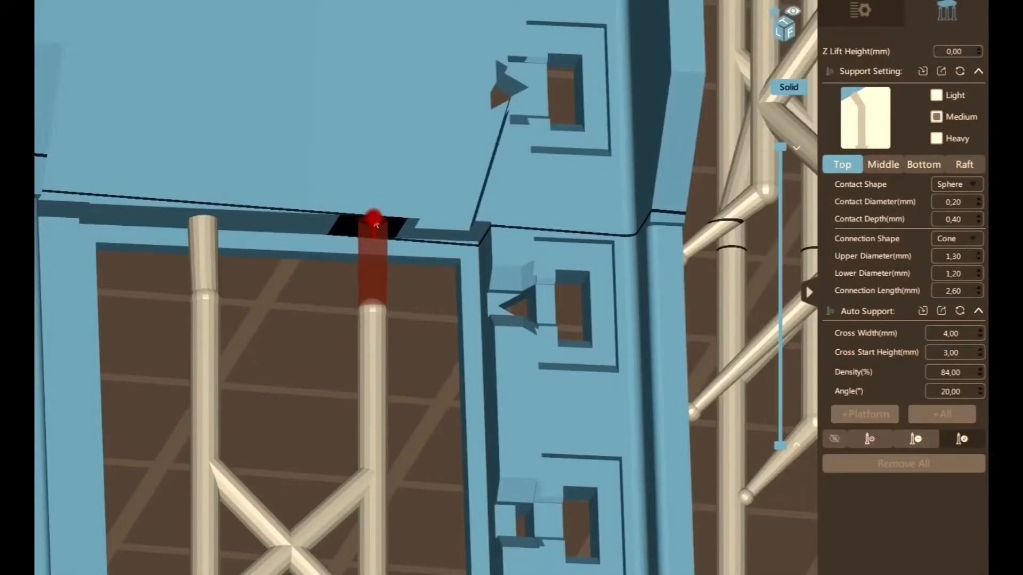
pyautogui.moveTo(376, 226)
pyautogui.mouseDown()
pyautogui.moveTo(478, 174)
pyautogui.moveTo(386, 230)
pyautogui.mouseUp()
pyautogui.scroll(-10, 474, 201)
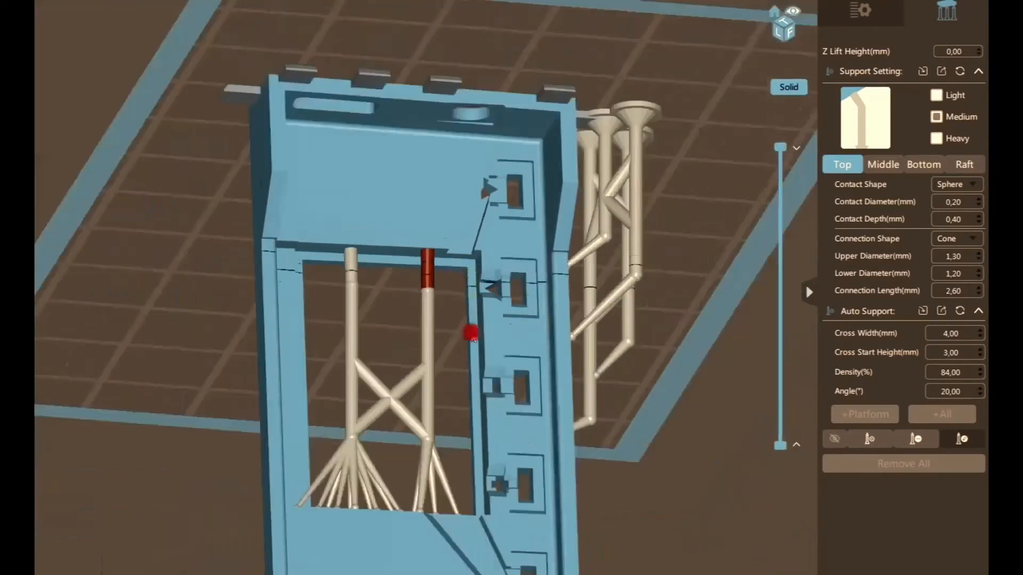
# Step: Add three branches from the shifted support's joint along the ledge's inner side, ending in the corner beside the button openings
pyautogui.moveTo(472, 337); pyautogui.dragTo(432, 310, button='right')
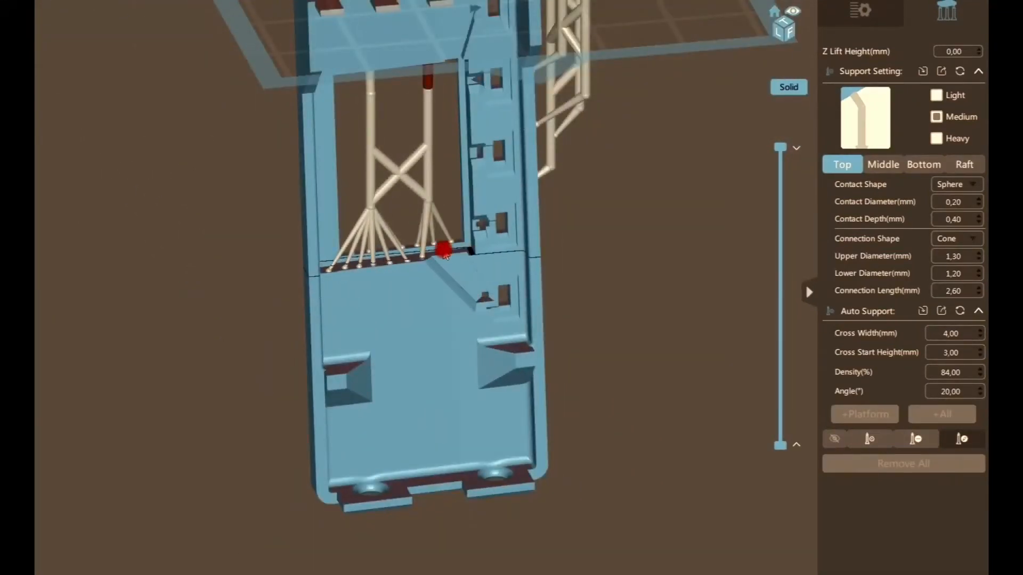
pyautogui.scroll(10, 443, 251)
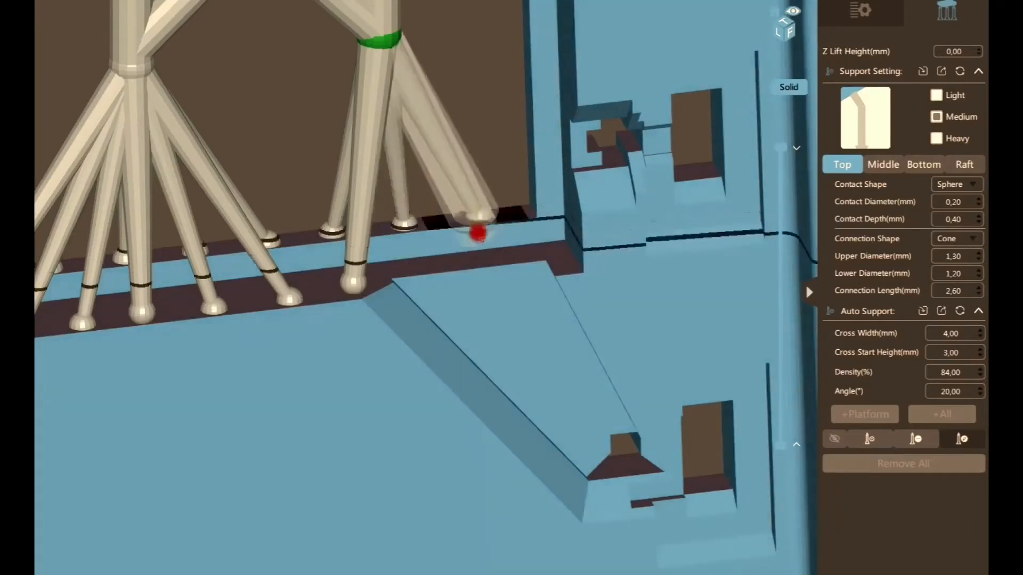
pyautogui.click(479, 226)
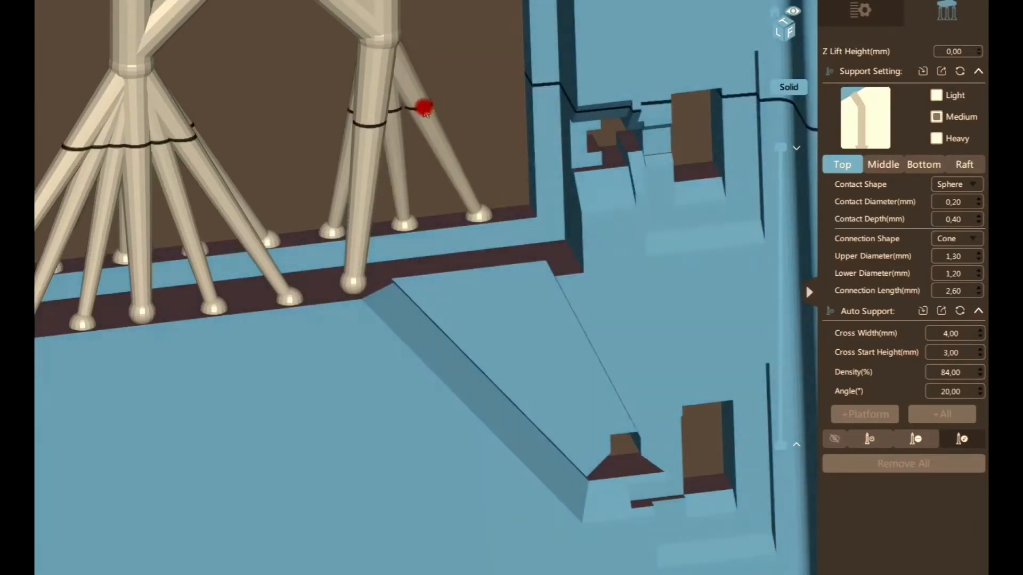
pyautogui.click(424, 109)
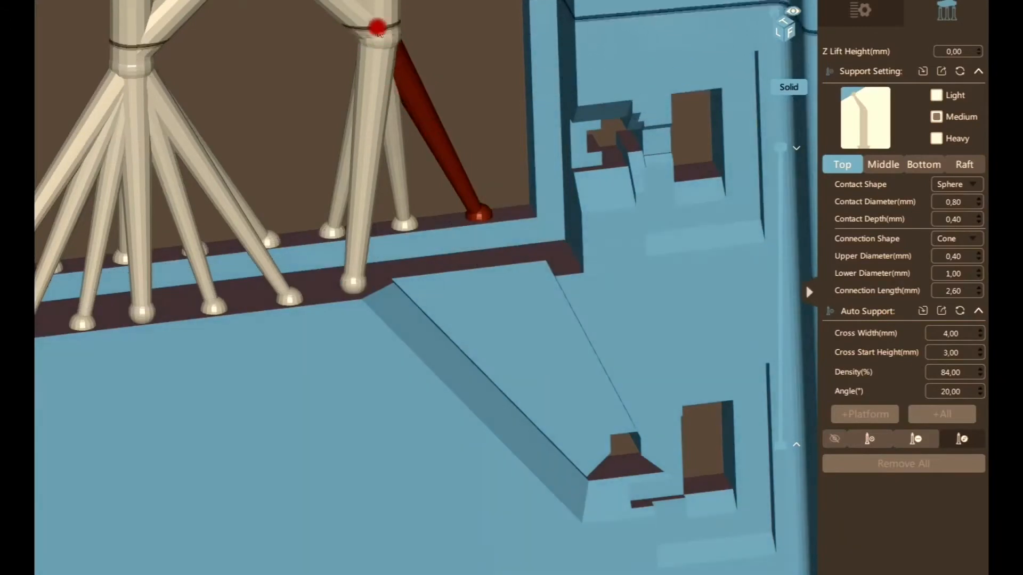
pyautogui.click(387, 38)
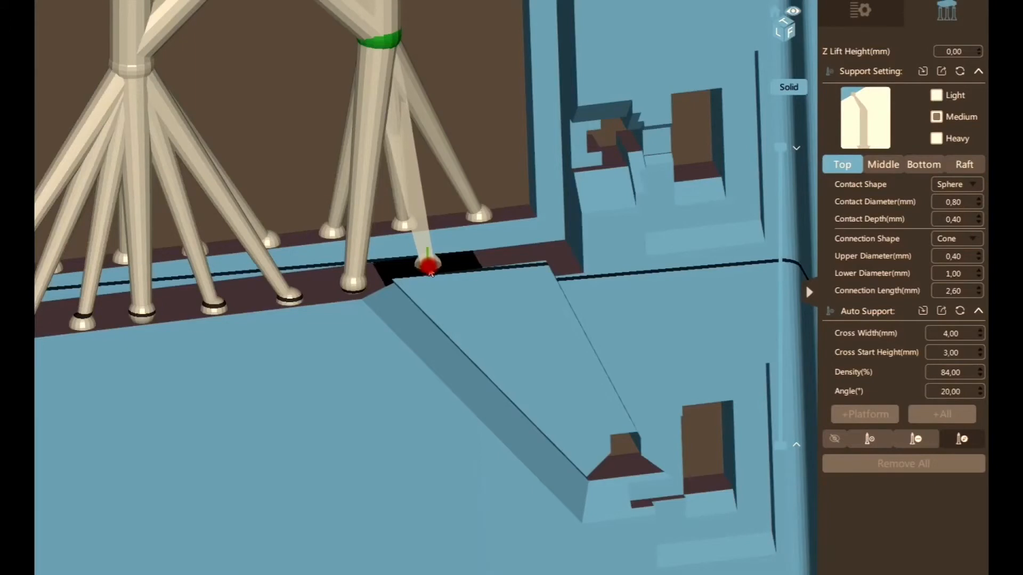
pyautogui.click(429, 269)
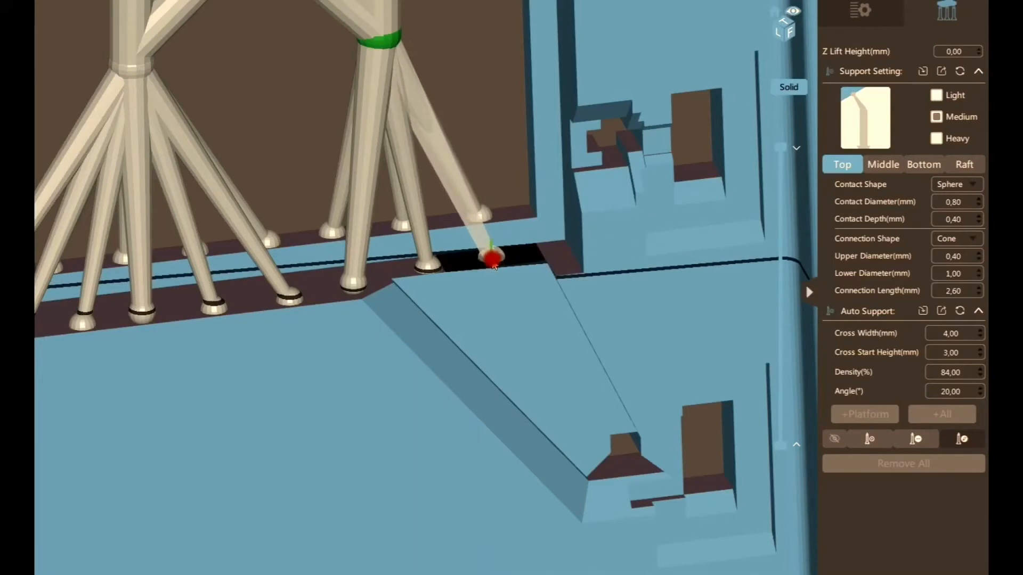
pyautogui.click(491, 265)
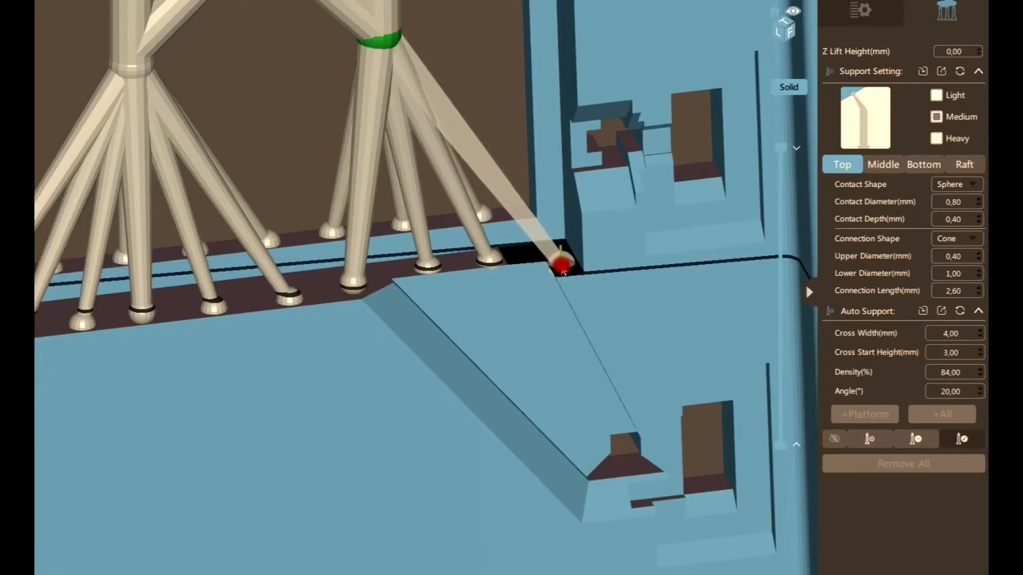
pyautogui.scroll(2, 548, 255)
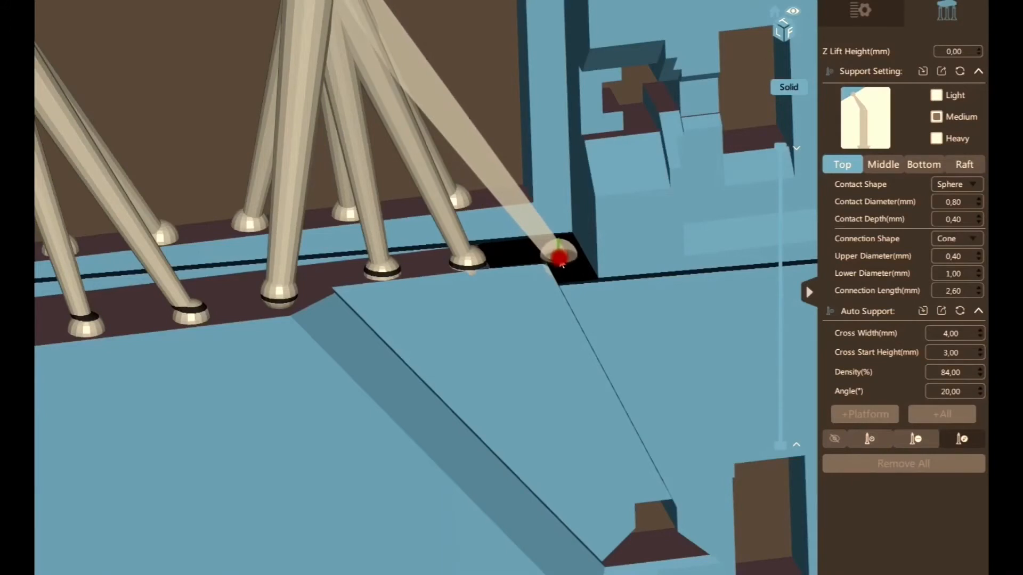
pyautogui.click(561, 262)
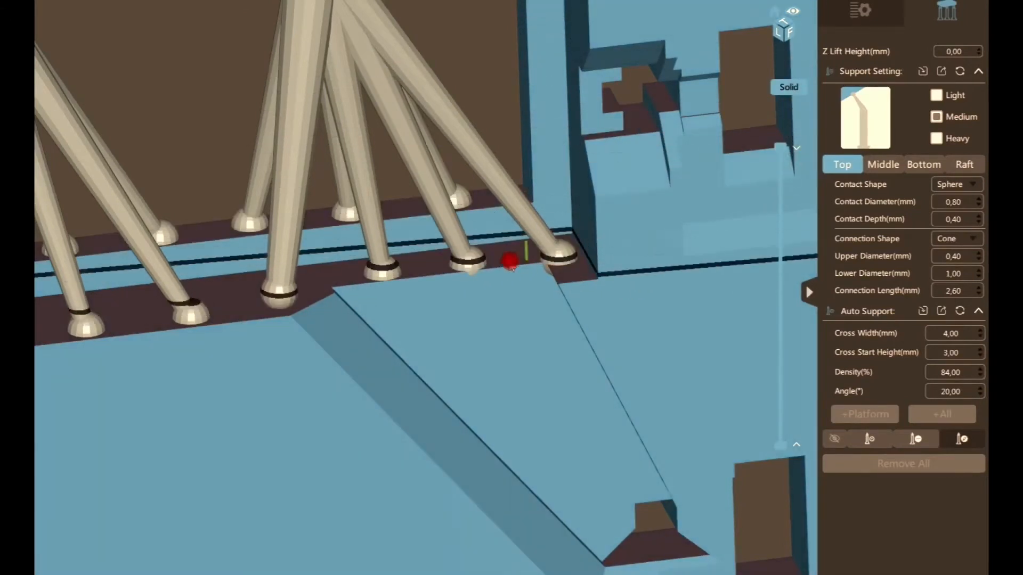
# Step: Set the contact diameter of the two outer-side branch tips nearest the window corner to 0.70 mm
pyautogui.click(557, 251)
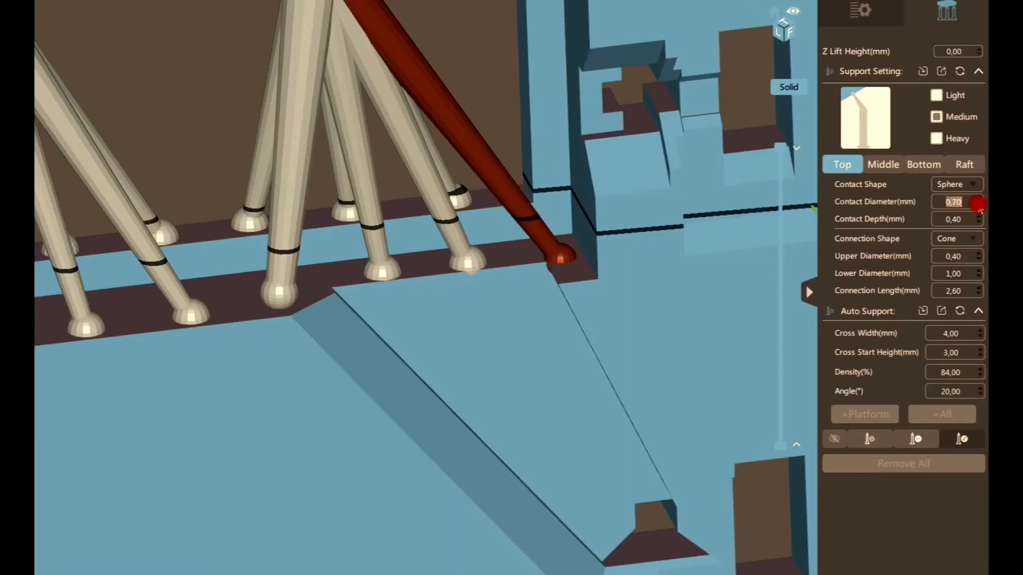
pyautogui.click(474, 258)
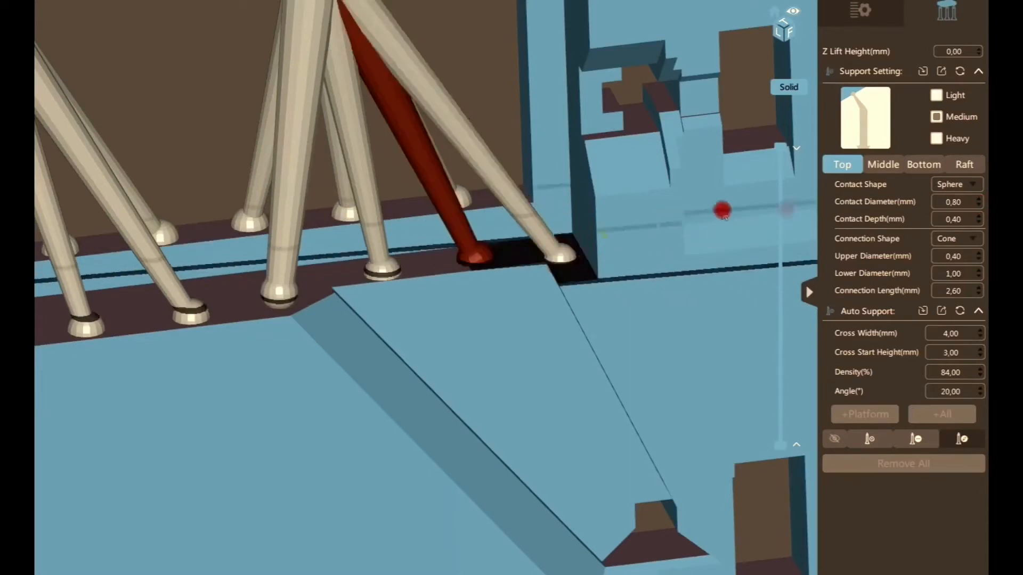
pyautogui.click(979, 207)
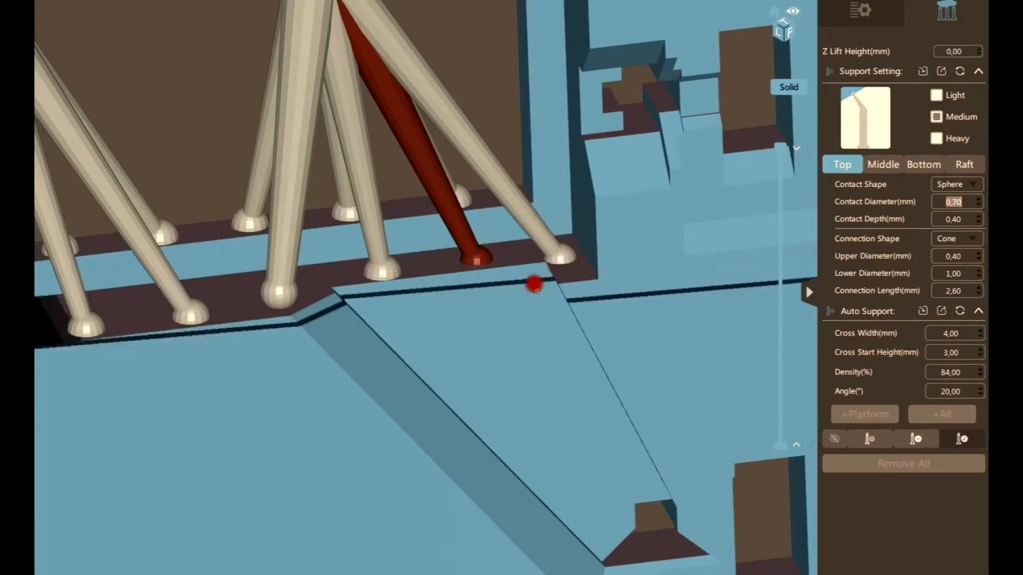
pyautogui.scroll(1, 450, 299)
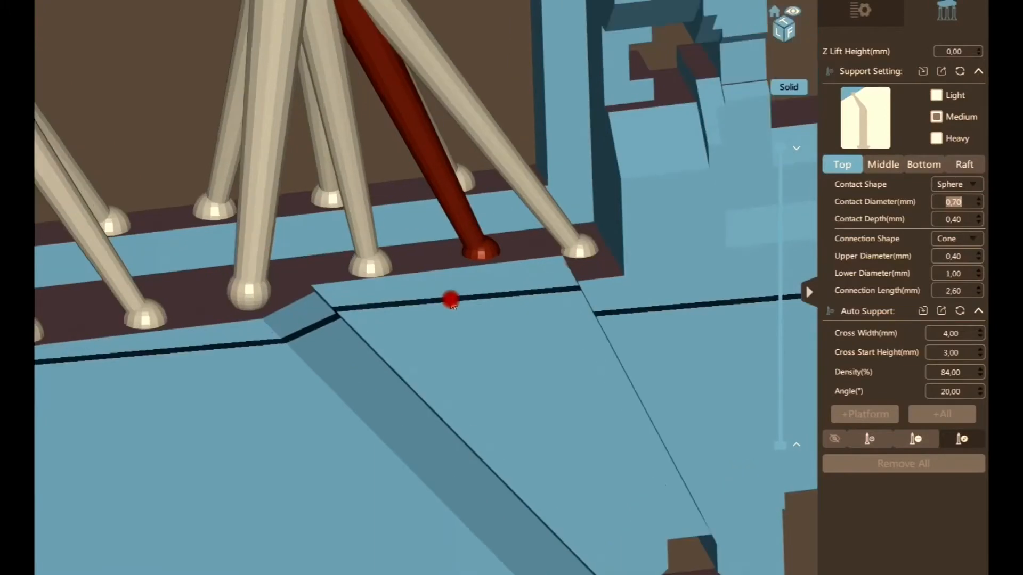
pyautogui.scroll(-2, 450, 299)
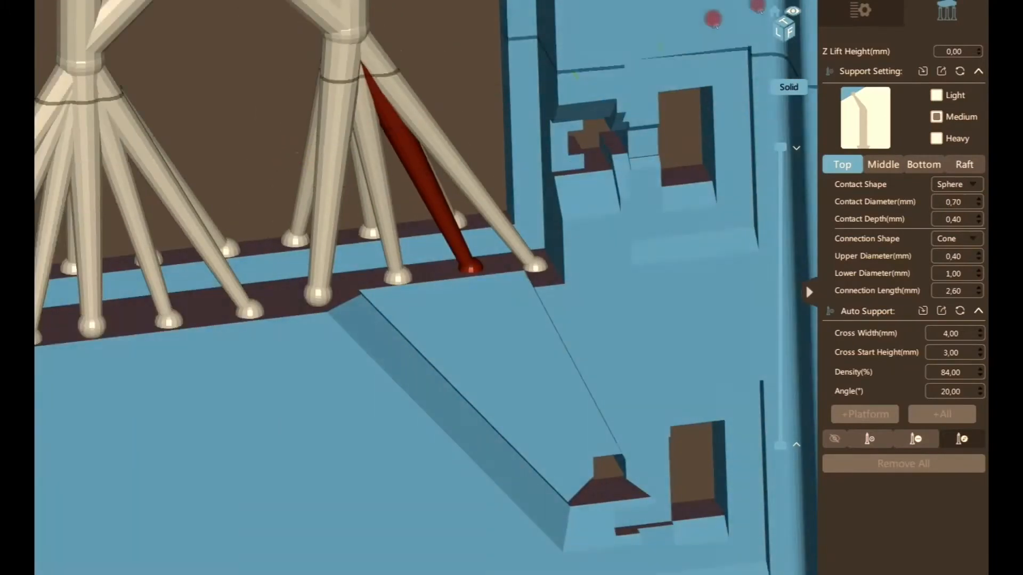
# Step: Delete the shifted window support's slanted main tip at the ledge's outer edge
pyautogui.click(853, 19)
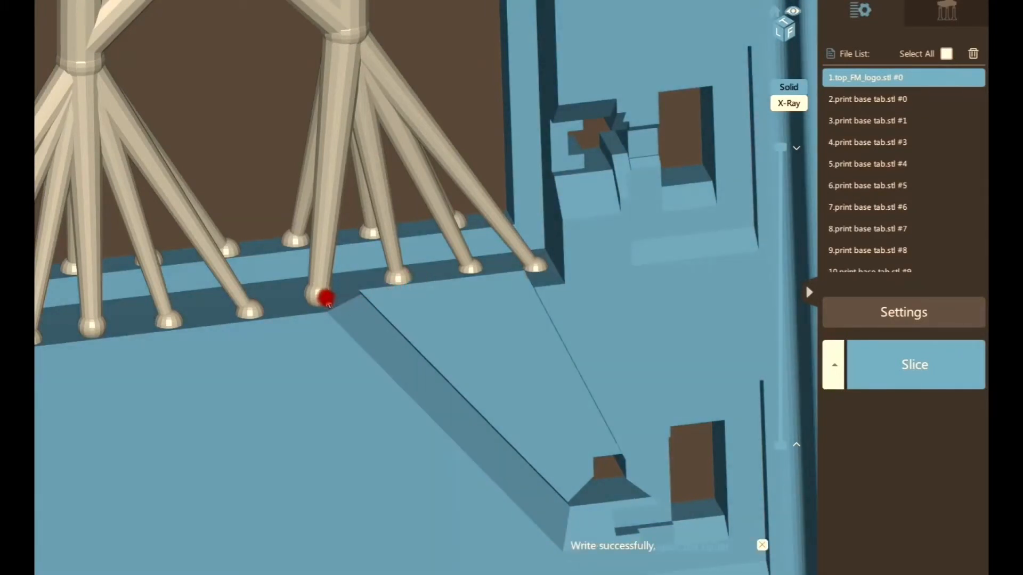
pyautogui.scroll(4, 305, 297)
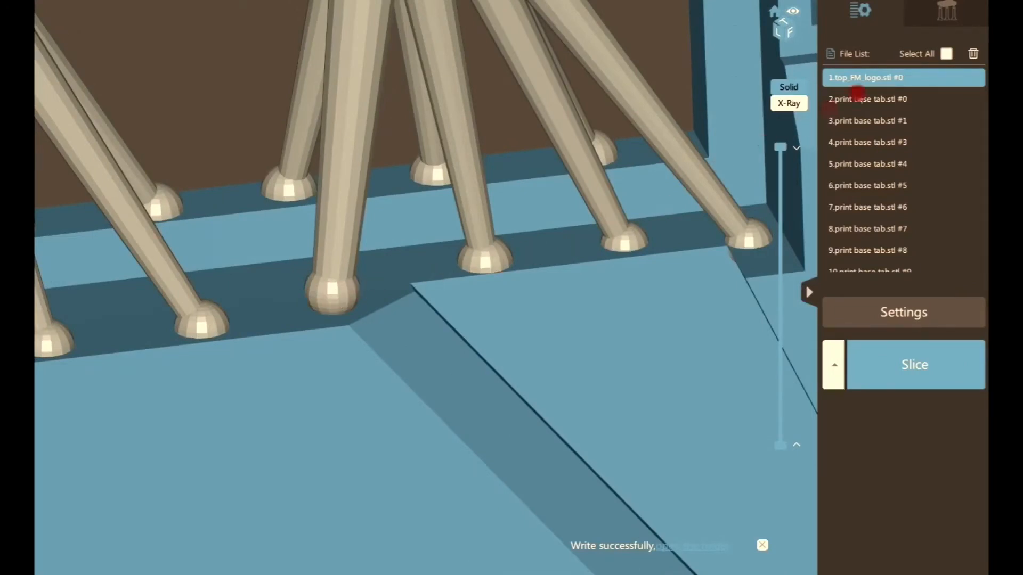
pyautogui.click(946, 11)
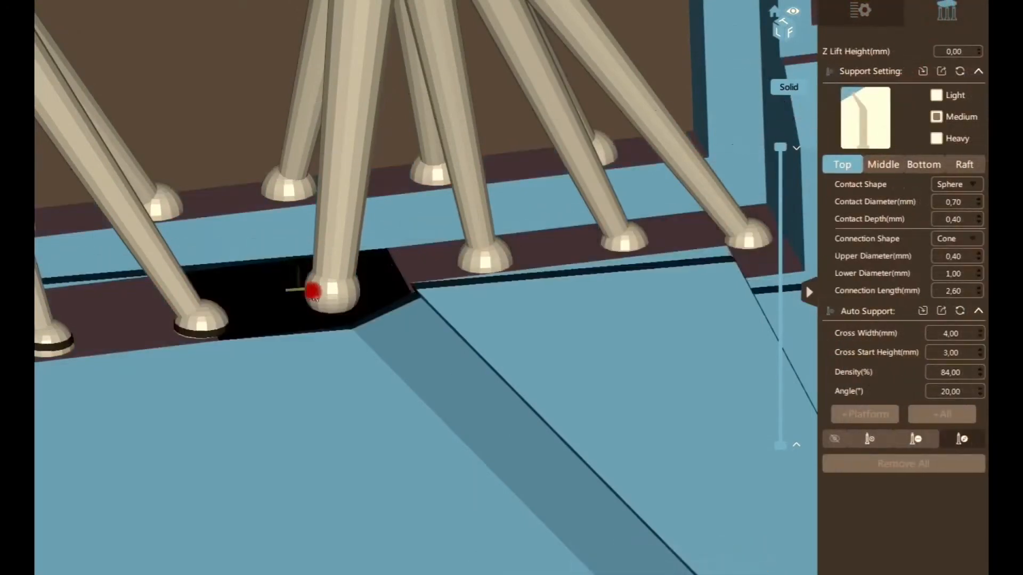
pyautogui.click(327, 298)
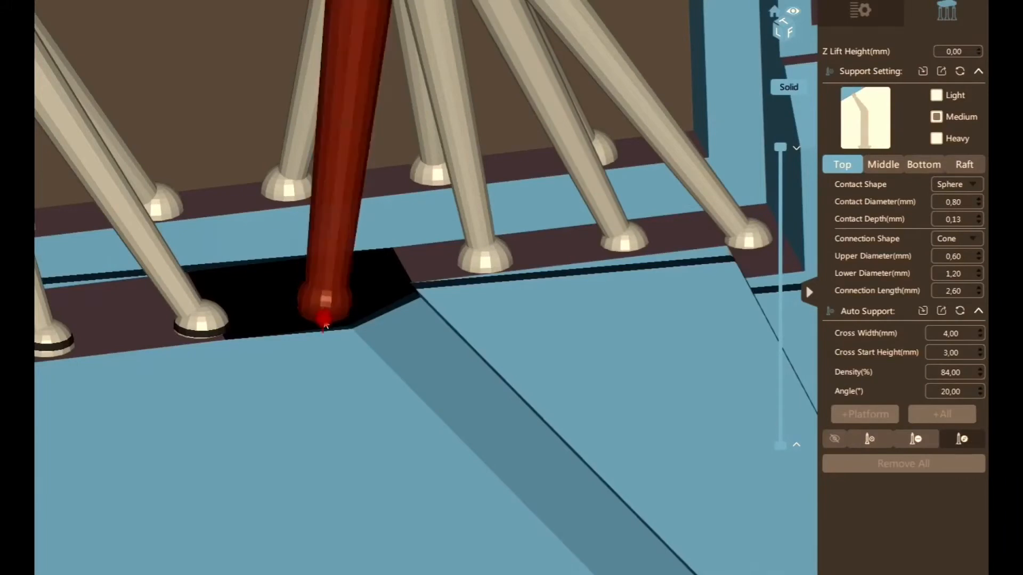
pyautogui.scroll(2, 416, 296)
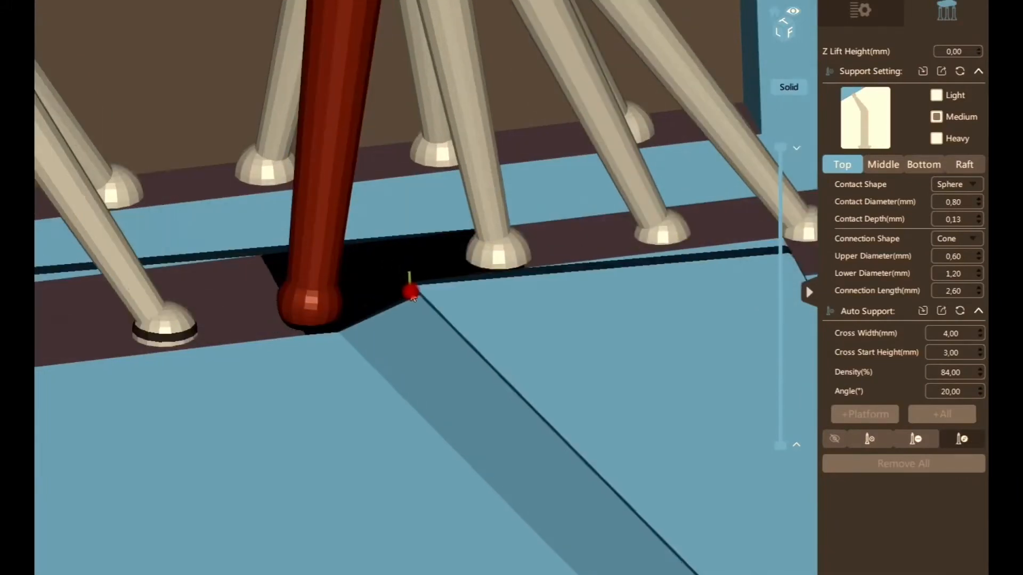
pyautogui.scroll(-5, 416, 295)
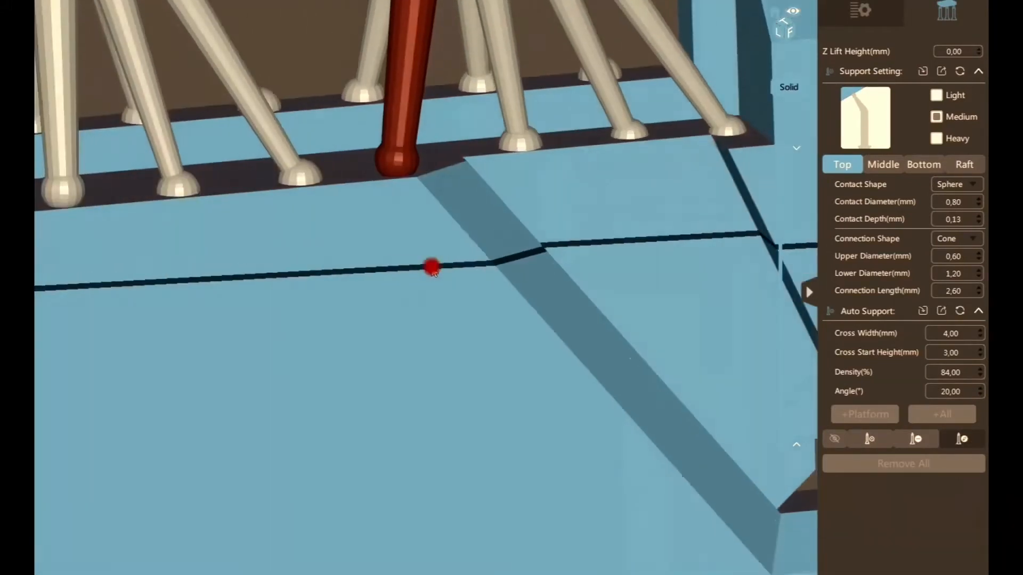
pyautogui.moveTo(402, 143); pyautogui.dragTo(400, 172, button='middle')
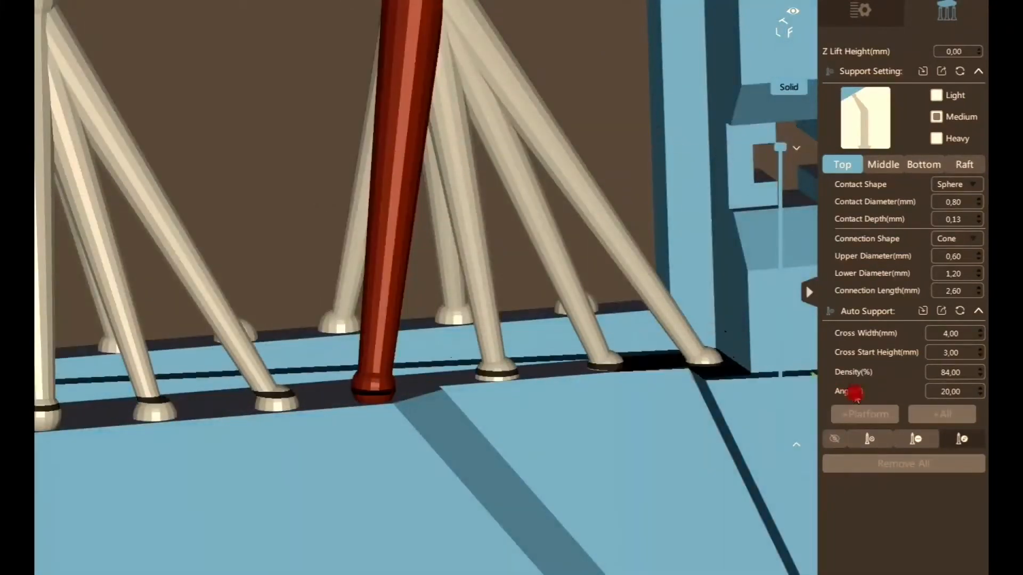
pyautogui.click(919, 439)
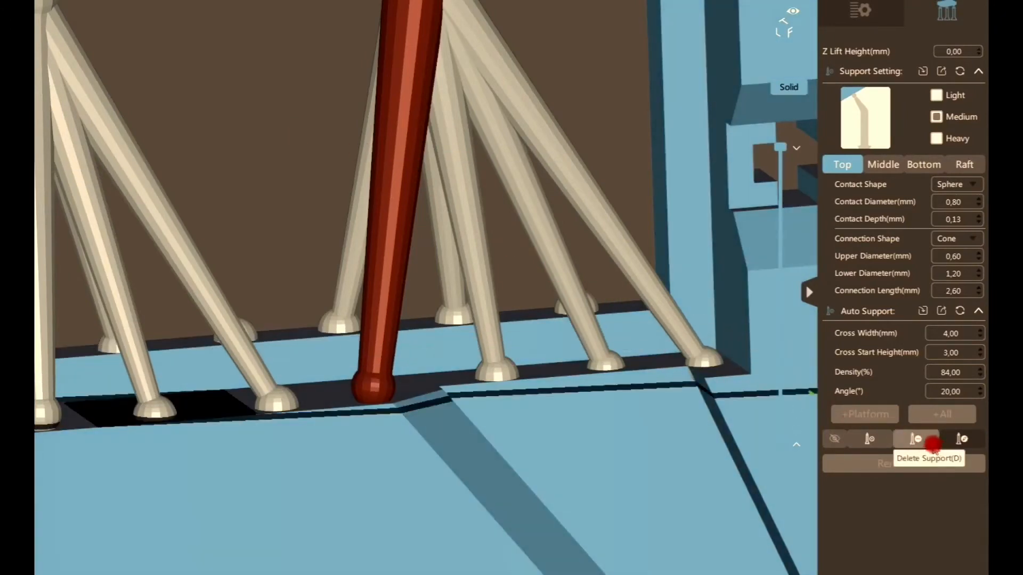
pyautogui.click(929, 439)
pyautogui.click(394, 171)
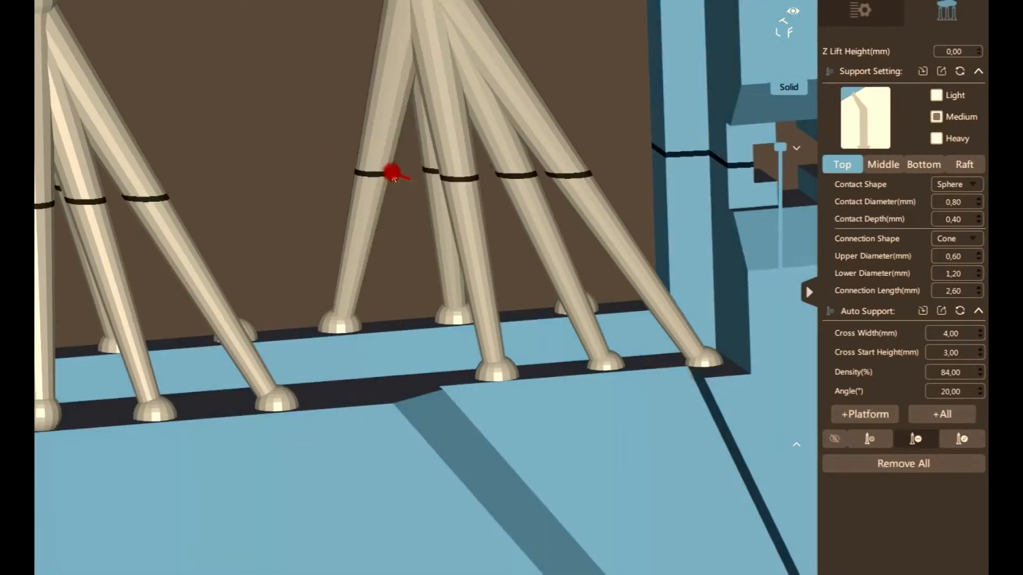
# Step: Add a replacement branch from the shifted support's joint to the ledge's outer side, at the deleted tip's spot
pyautogui.moveTo(398, 171); pyautogui.dragTo(392, 197, button='middle')
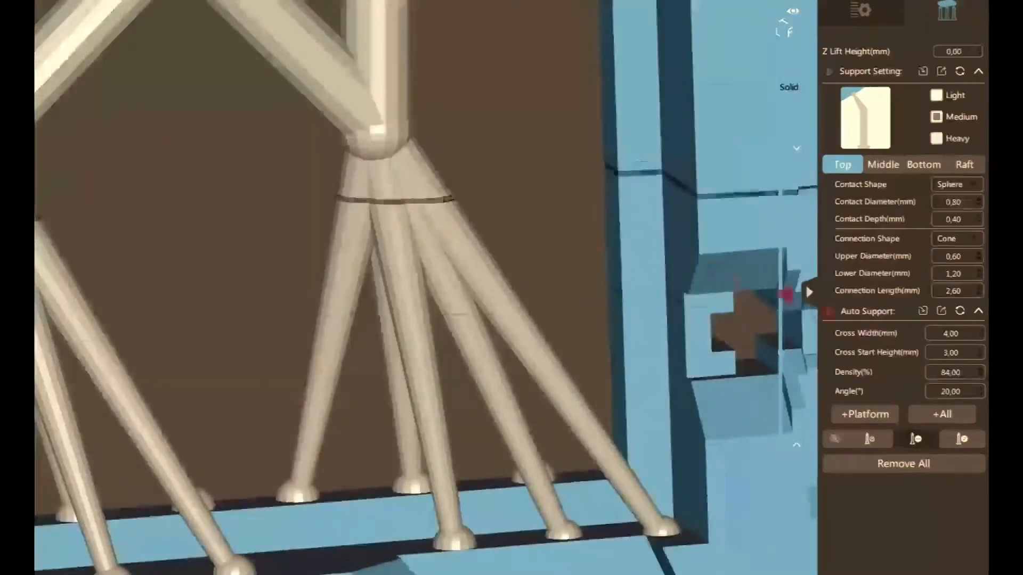
pyautogui.click(960, 439)
pyautogui.moveTo(379, 145); pyautogui.dragTo(322, 564)
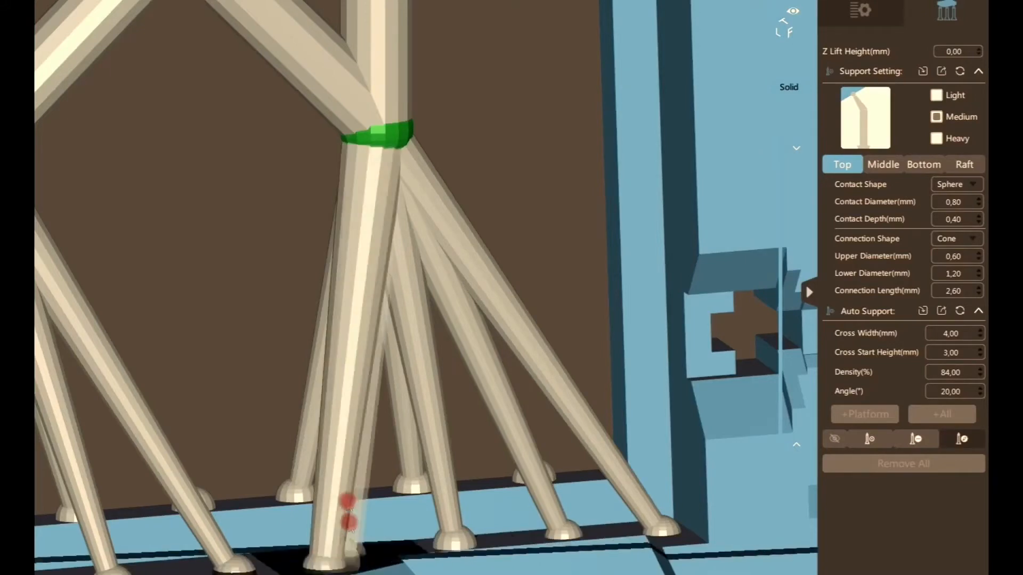
pyautogui.click(204, 352)
pyautogui.moveTo(210, 345); pyautogui.dragTo(221, 325, button='middle')
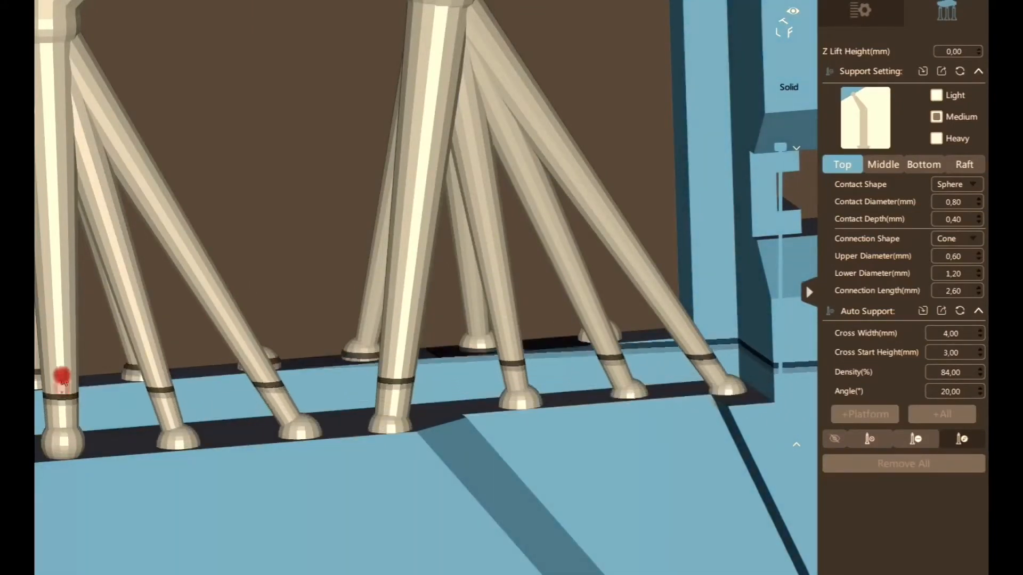
# Step: Replace the other window support's outer-side main tip with a new branch from its joint, landing slightly closer to the neighbouring branch
pyautogui.click(55, 308)
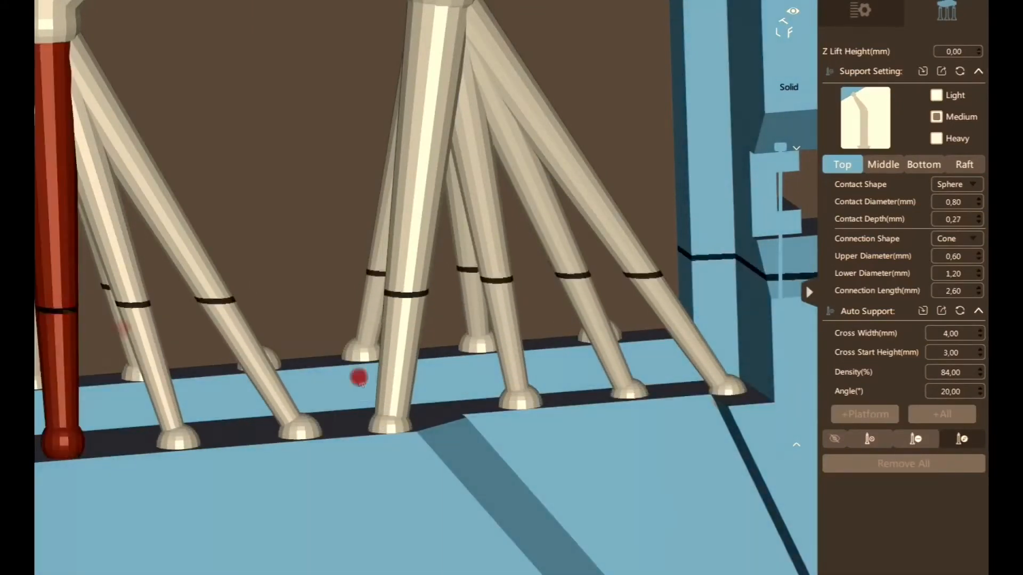
pyautogui.click(917, 438)
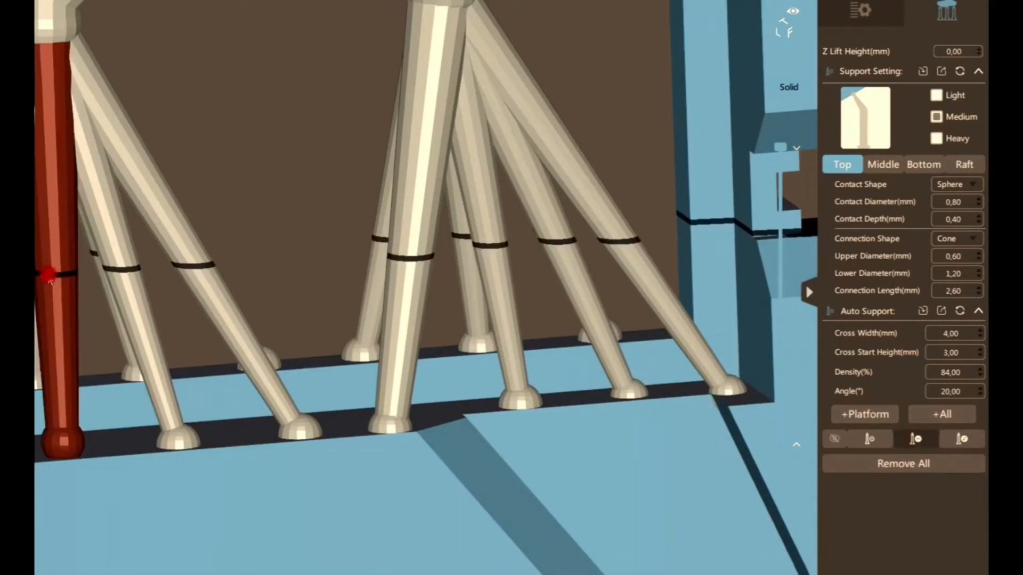
pyautogui.click(48, 276)
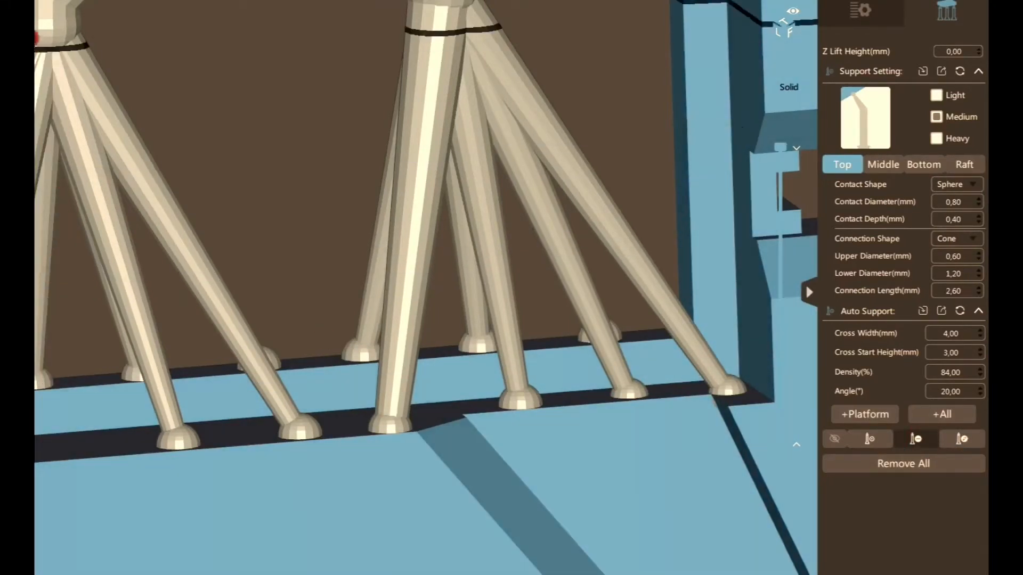
pyautogui.click(958, 440)
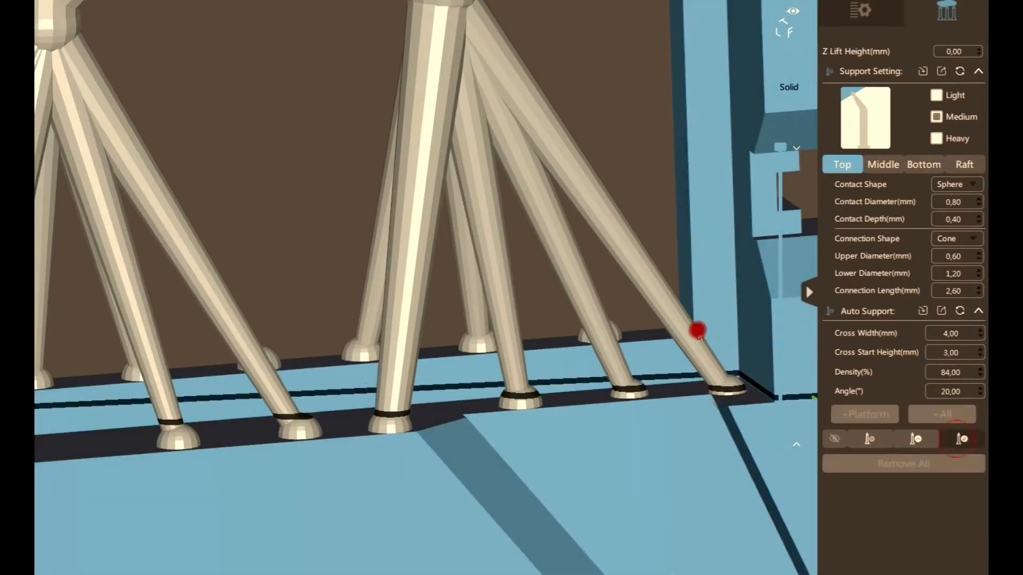
pyautogui.click(54, 29)
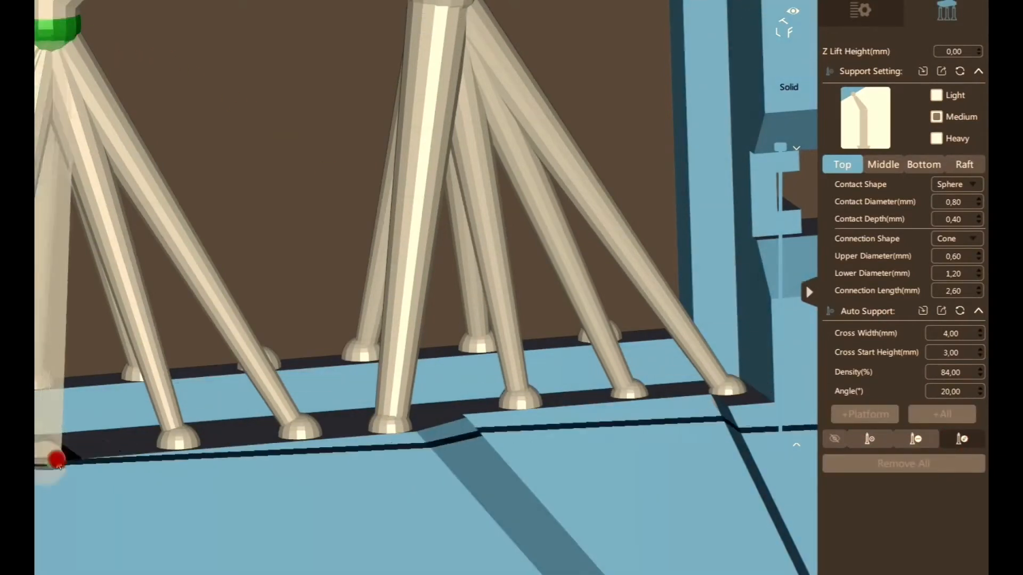
pyautogui.click(81, 448)
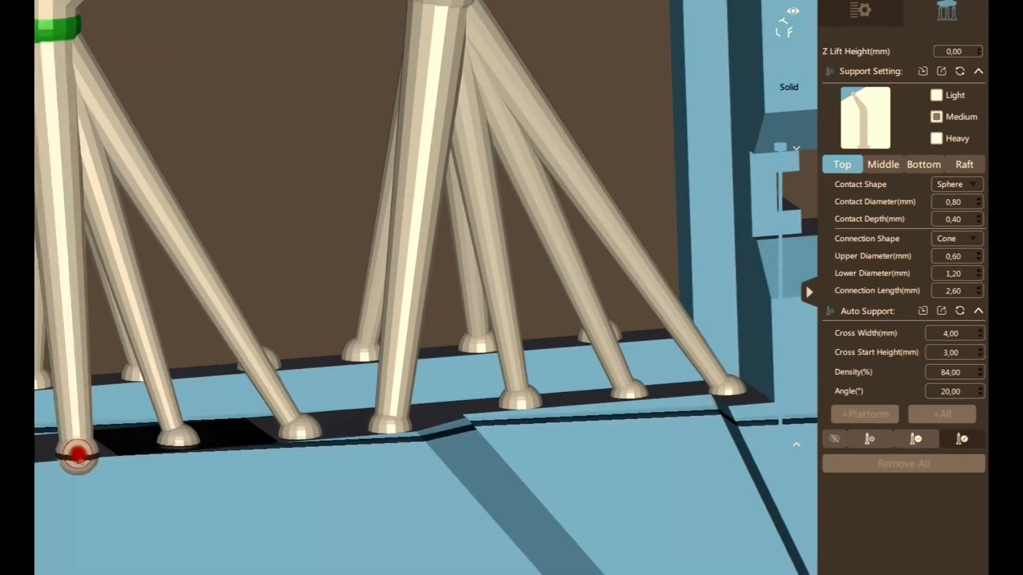
pyautogui.moveTo(172, 330); pyautogui.dragTo(291, 231)
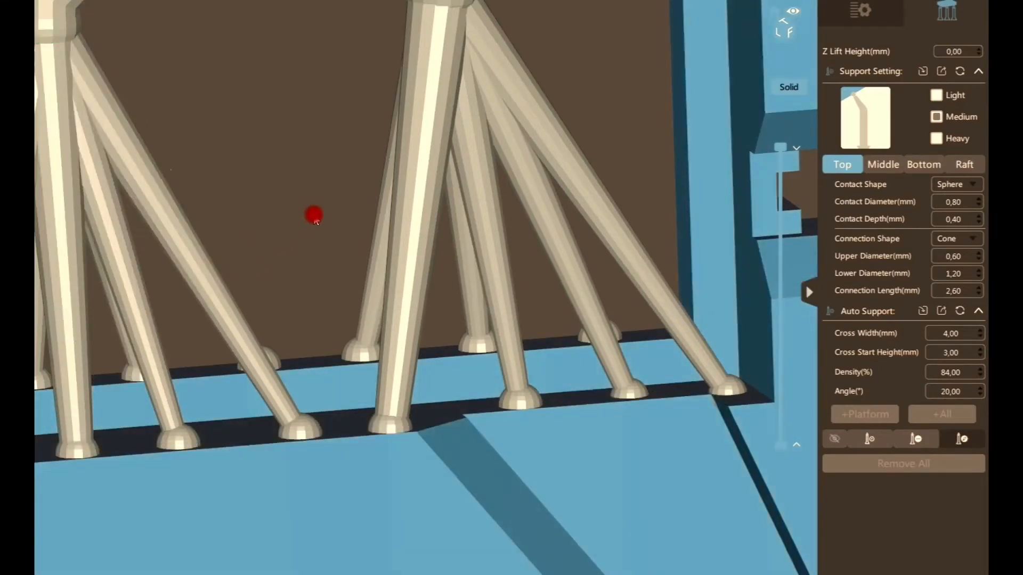
# Step: Add a medium support at the crossing of the window braces and move its pillar midway between the two window pillars
pyautogui.scroll(-3, 314, 215)
pyautogui.scroll(-5, 340, 333)
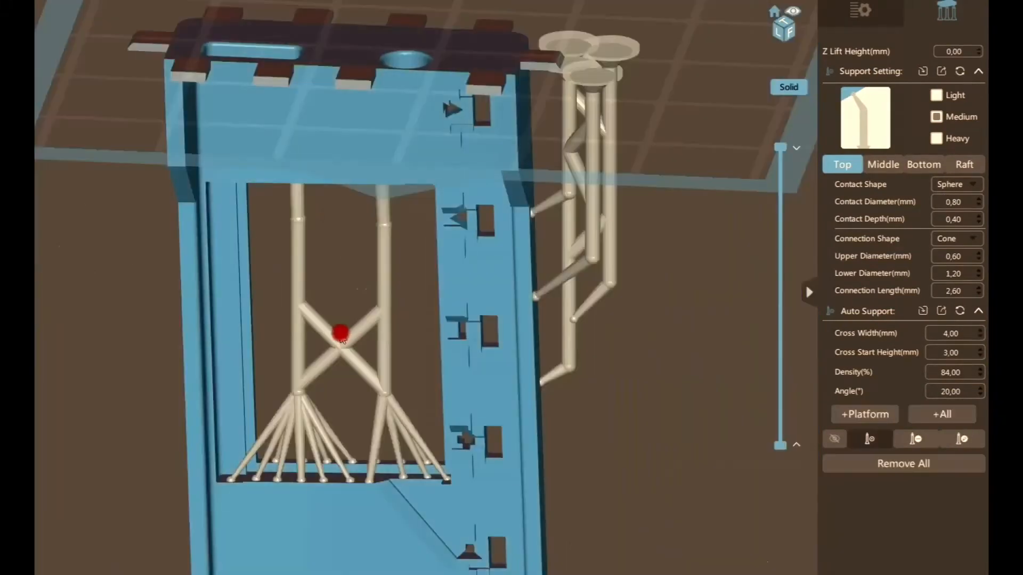
pyautogui.click(341, 339)
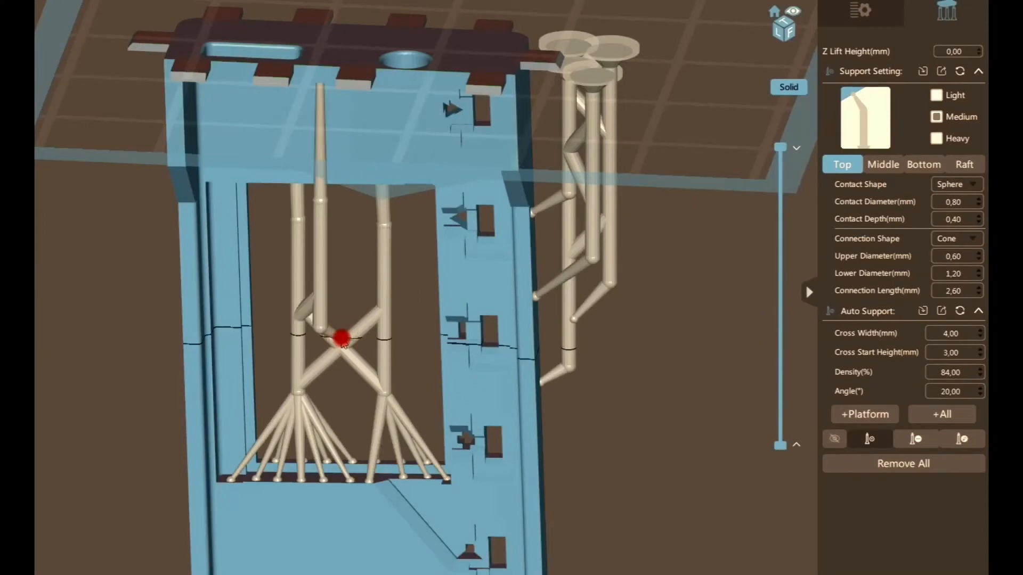
pyautogui.moveTo(421, 247); pyautogui.dragTo(653, 325, button='right')
pyautogui.click(963, 439)
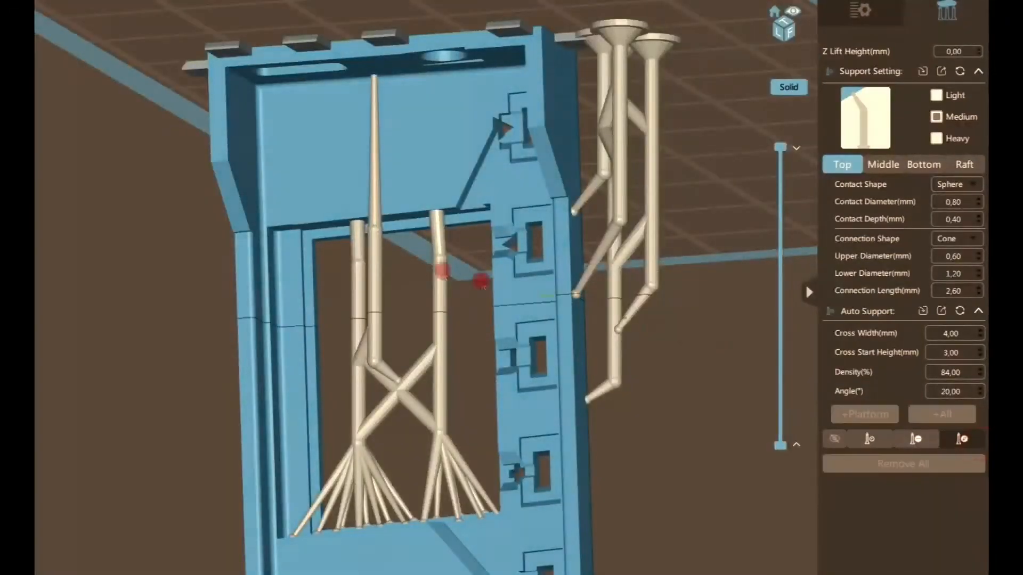
pyautogui.moveTo(376, 274); pyautogui.dragTo(402, 282)
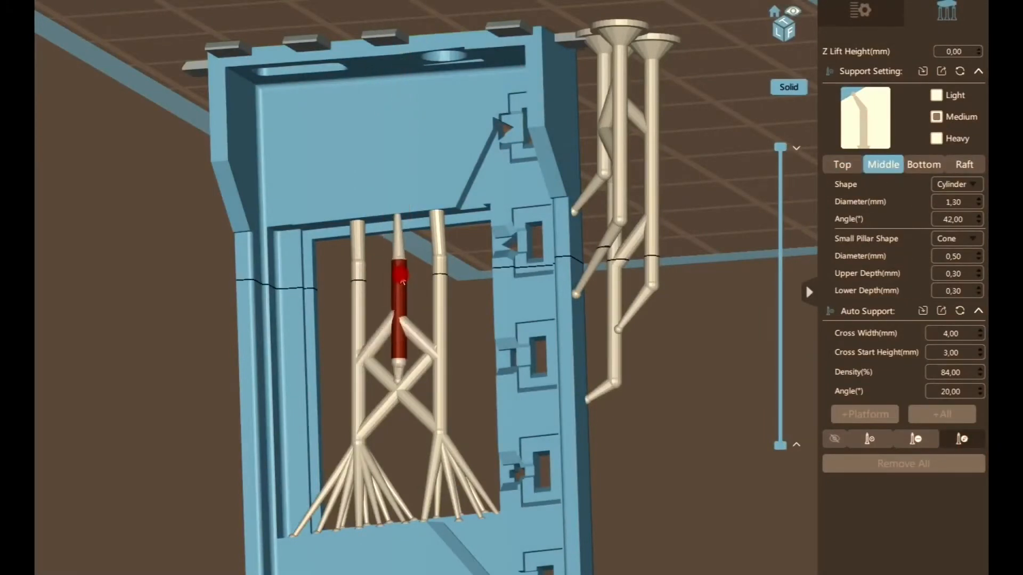
# Step: Set the centre pillar's diameter to 1.10 mm and its upper tip to 0.20 mm contact diameter and 0.90 mm upper diameter
pyautogui.scroll(5, 391, 214)
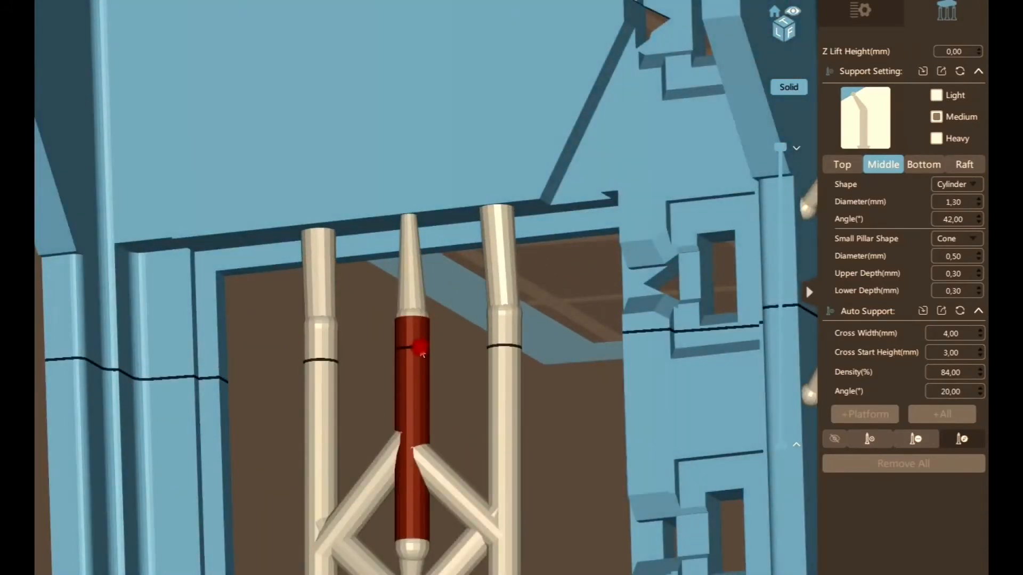
pyautogui.click(979, 206)
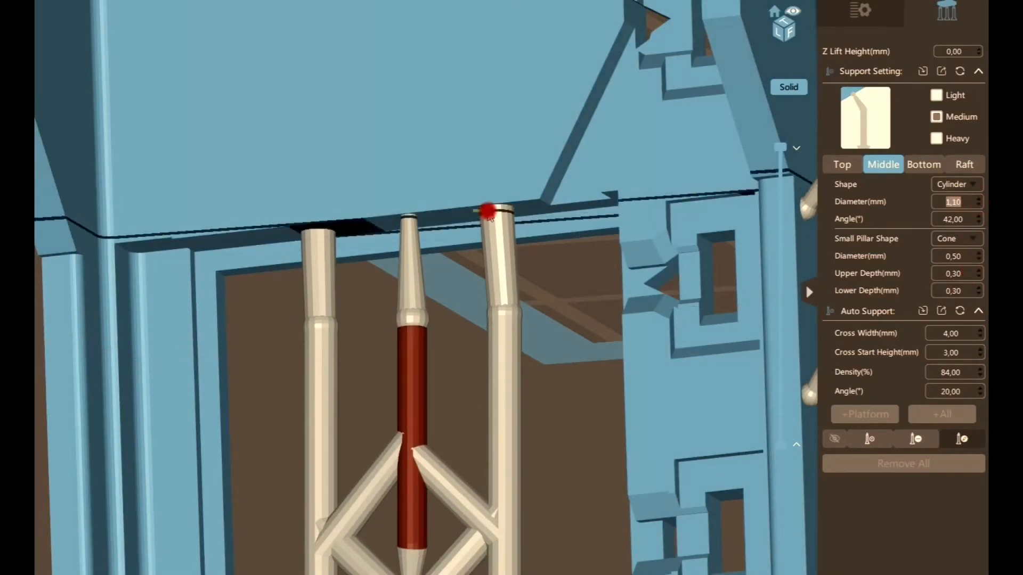
pyautogui.click(419, 244)
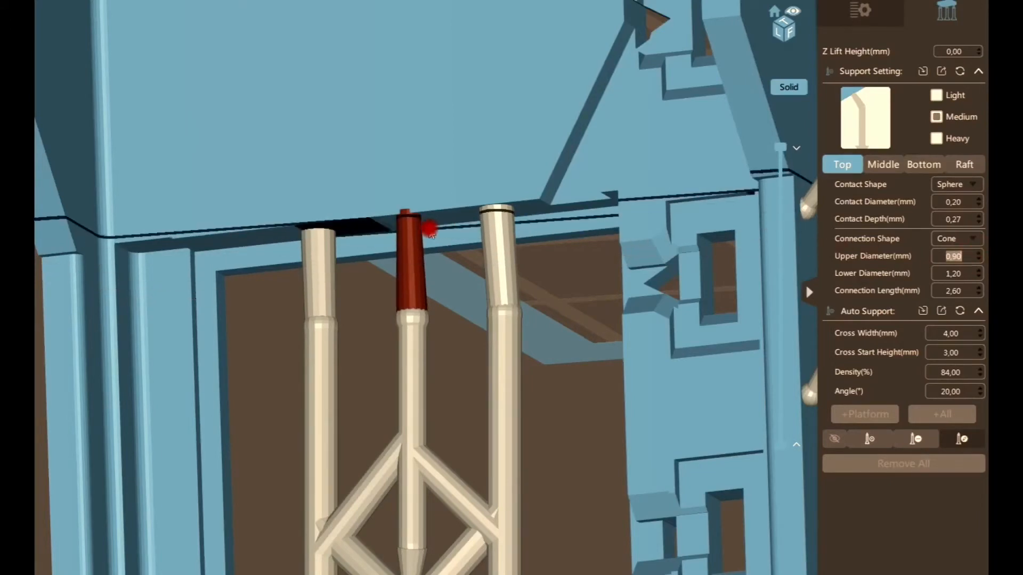
pyautogui.scroll(2, 416, 233)
pyautogui.scroll(3, 416, 234)
pyautogui.moveTo(410, 231); pyautogui.dragTo(405, 206)
pyautogui.scroll(-3, 497, 290)
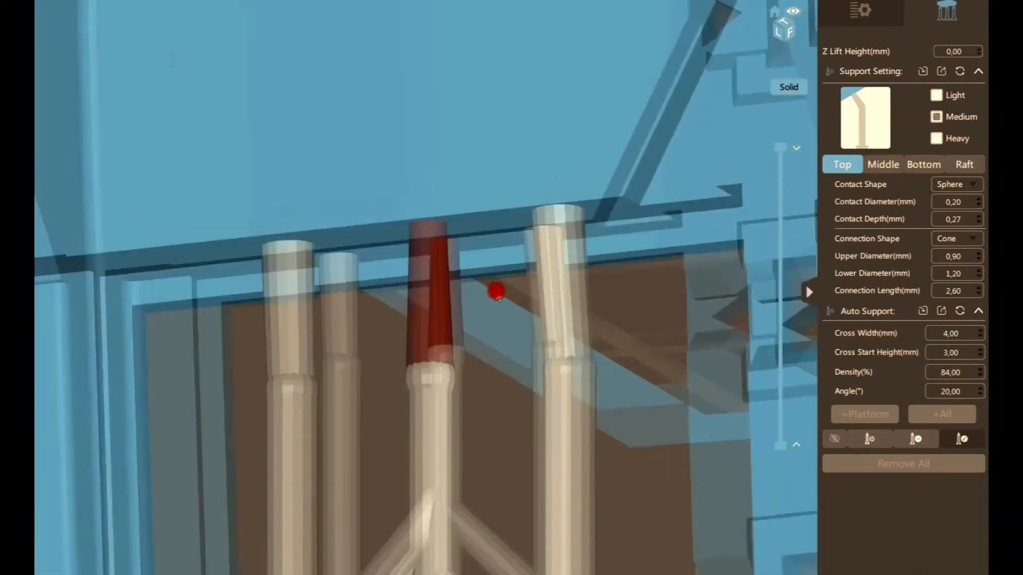
pyautogui.scroll(-1, 497, 295)
pyautogui.moveTo(498, 295); pyautogui.dragTo(496, 296, button='right')
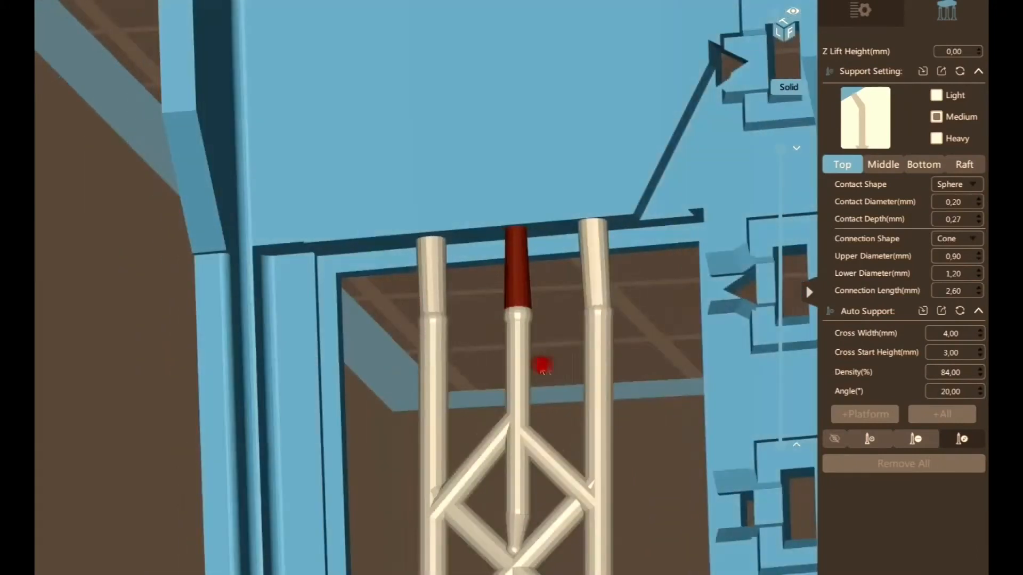
# Step: Move the brace between the centre pillar and the pillar nearest the button openings higher up both pillars
pyautogui.moveTo(543, 363); pyautogui.dragTo(506, 306, button='right')
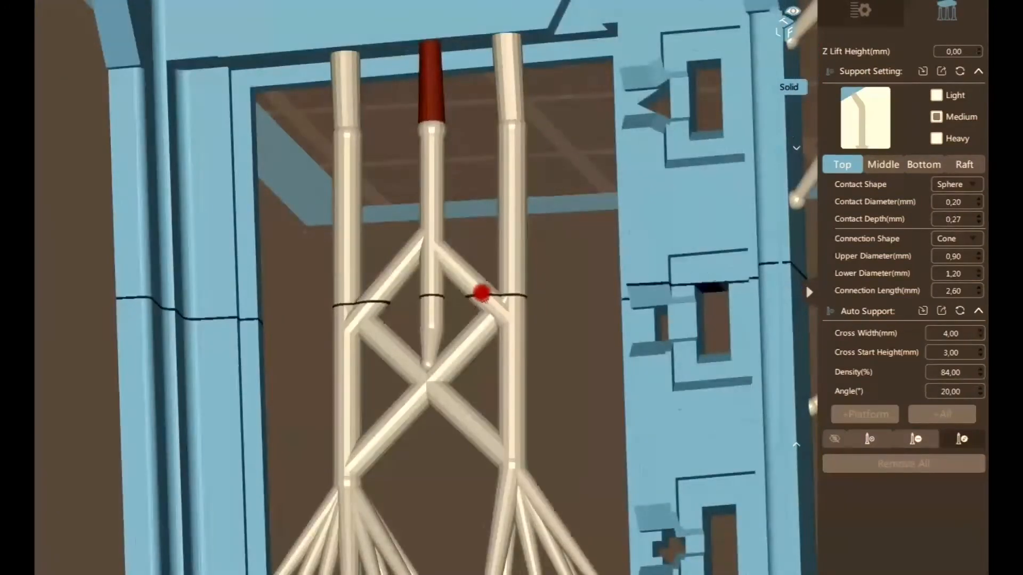
pyautogui.click(478, 291)
pyautogui.moveTo(479, 291); pyautogui.dragTo(437, 177)
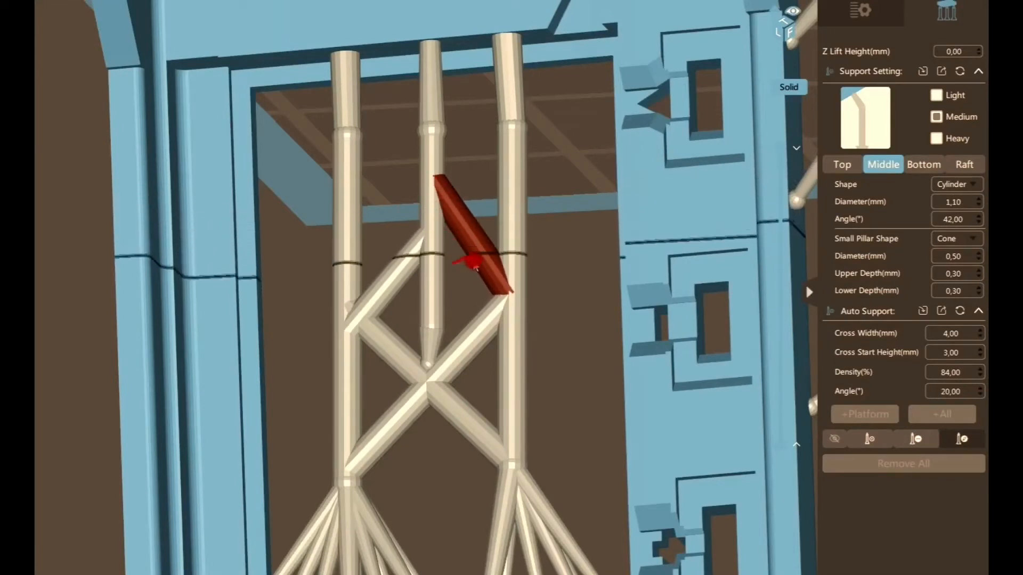
# Step: Move the braces on both sides of the centre window pillar higher, bringing the button-side brace up to the pillar's upper joint
pyautogui.moveTo(487, 255); pyautogui.dragTo(430, 127)
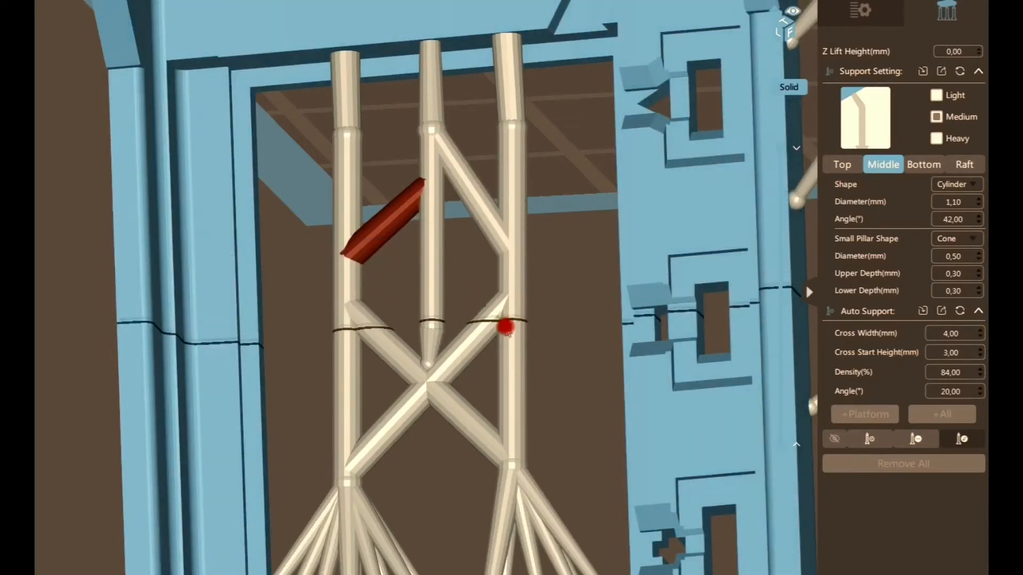
pyautogui.scroll(-3, 444, 413)
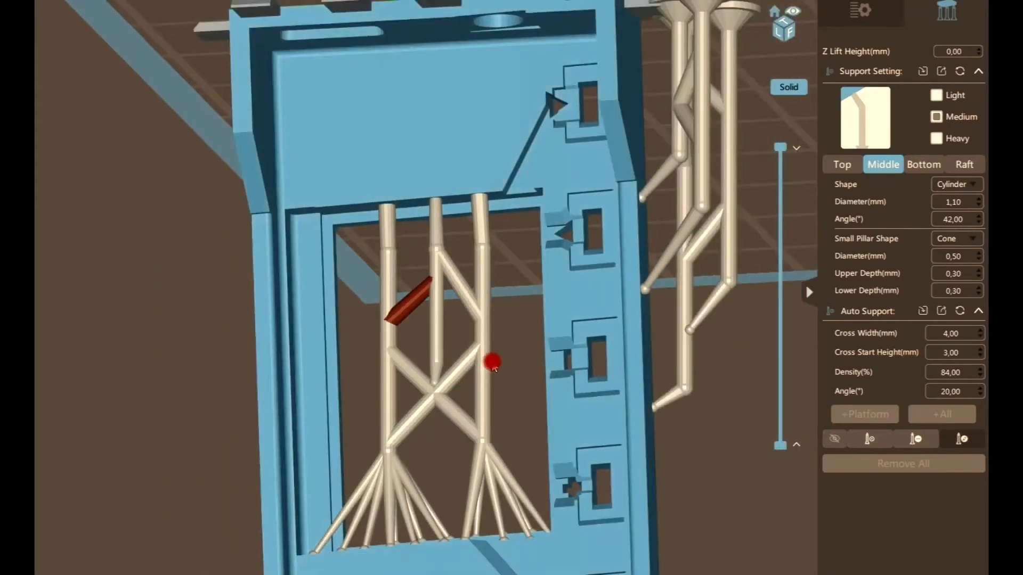
pyautogui.moveTo(493, 365); pyautogui.dragTo(418, 390, button='right')
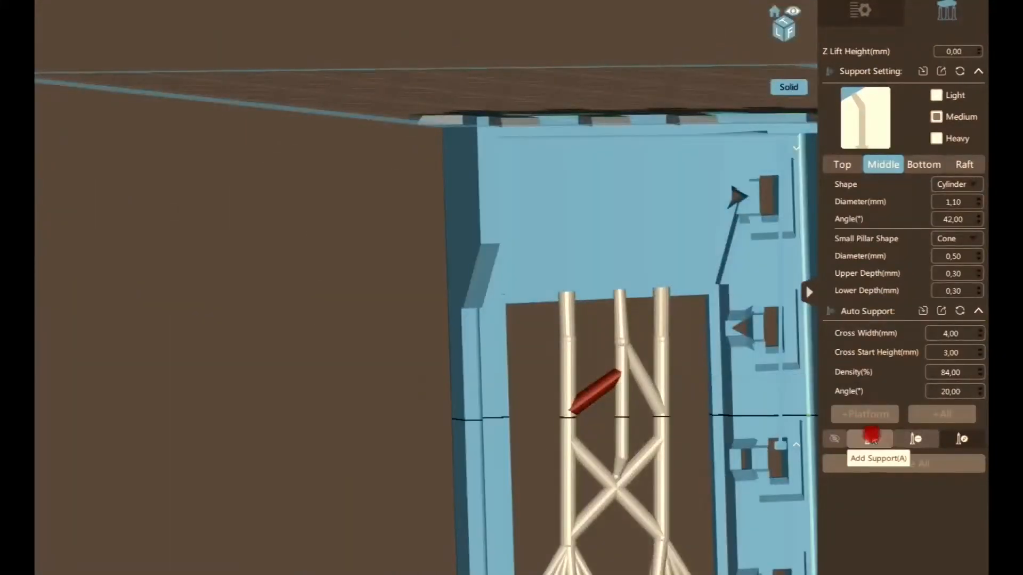
pyautogui.click(957, 438)
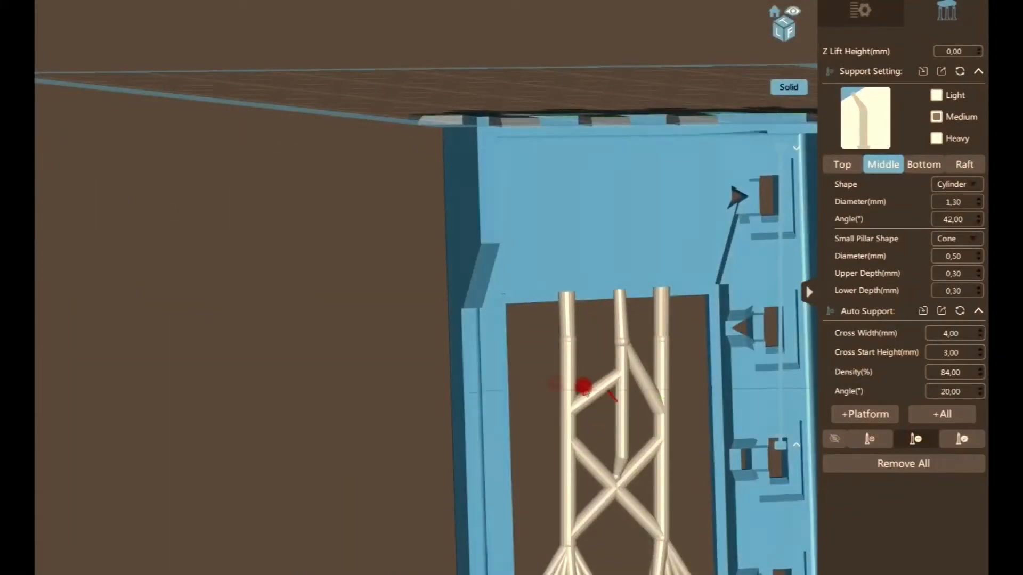
pyautogui.moveTo(570, 403); pyautogui.dragTo(357, 219, button='middle')
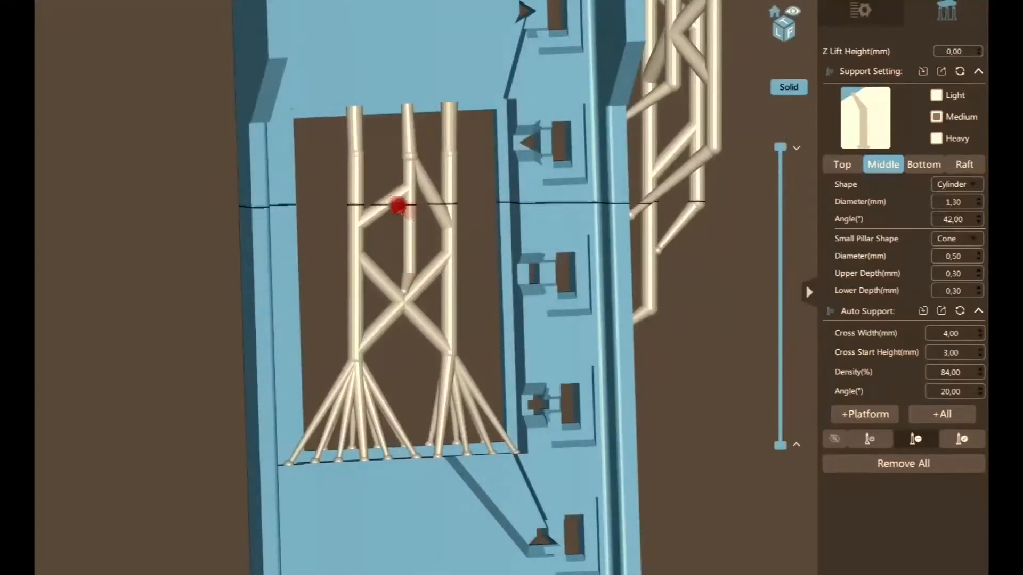
# Step: Steepen the brace between the centre pillar and the pillar farthest from the button openings by spreading its two ends apart vertically
pyautogui.click(975, 439)
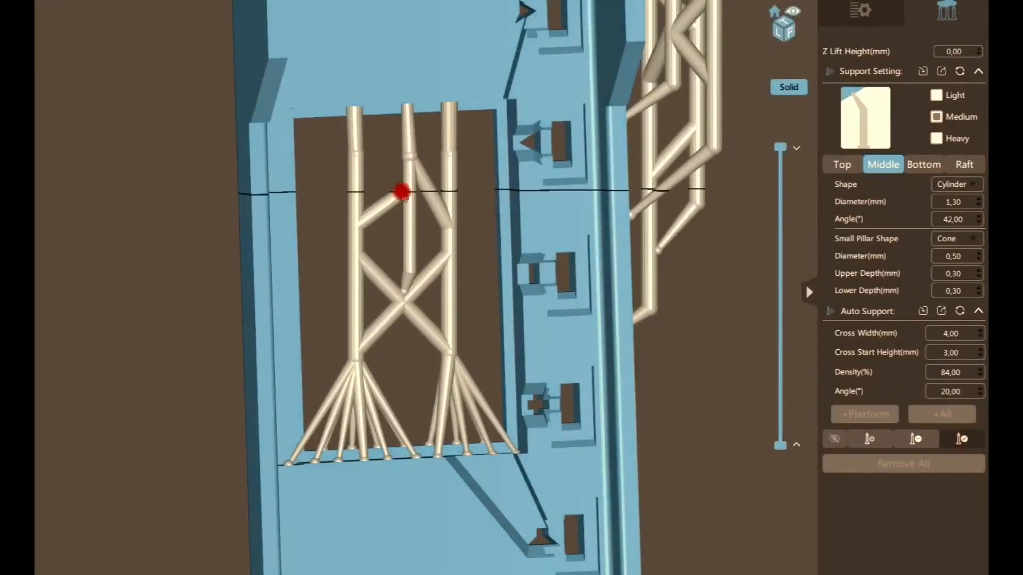
pyautogui.click(404, 169)
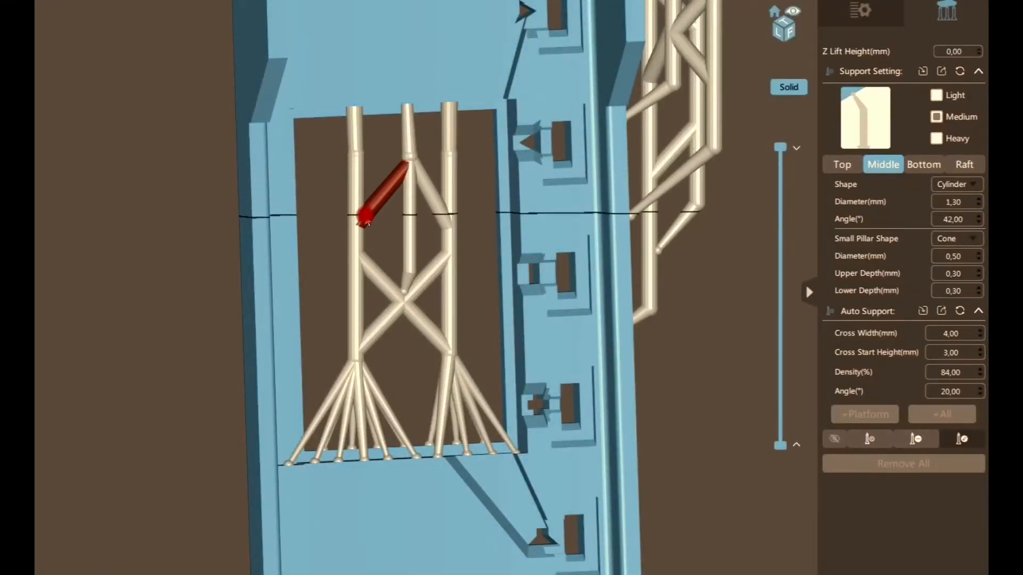
pyautogui.click(364, 220)
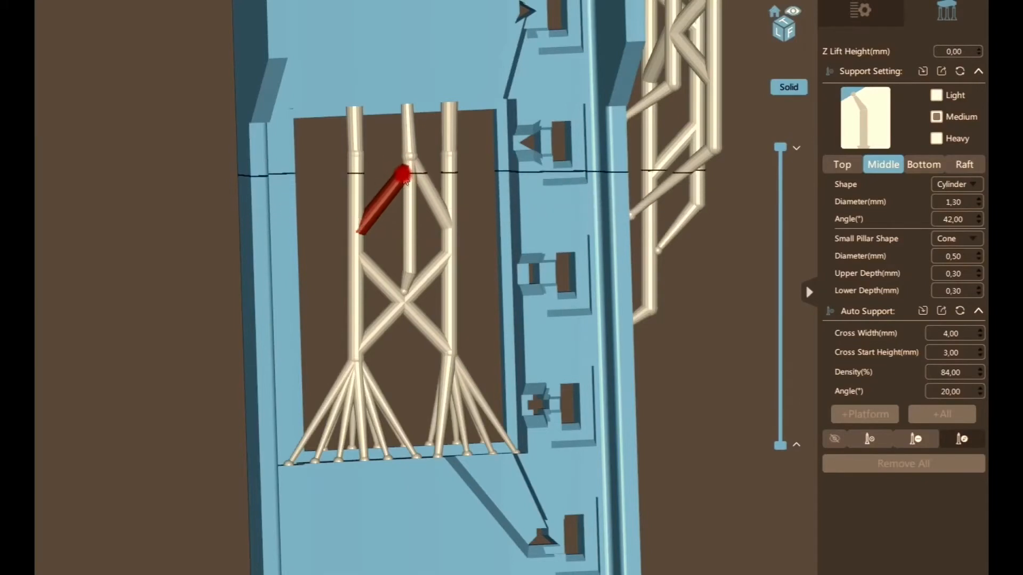
pyautogui.moveTo(365, 223); pyautogui.dragTo(364, 234)
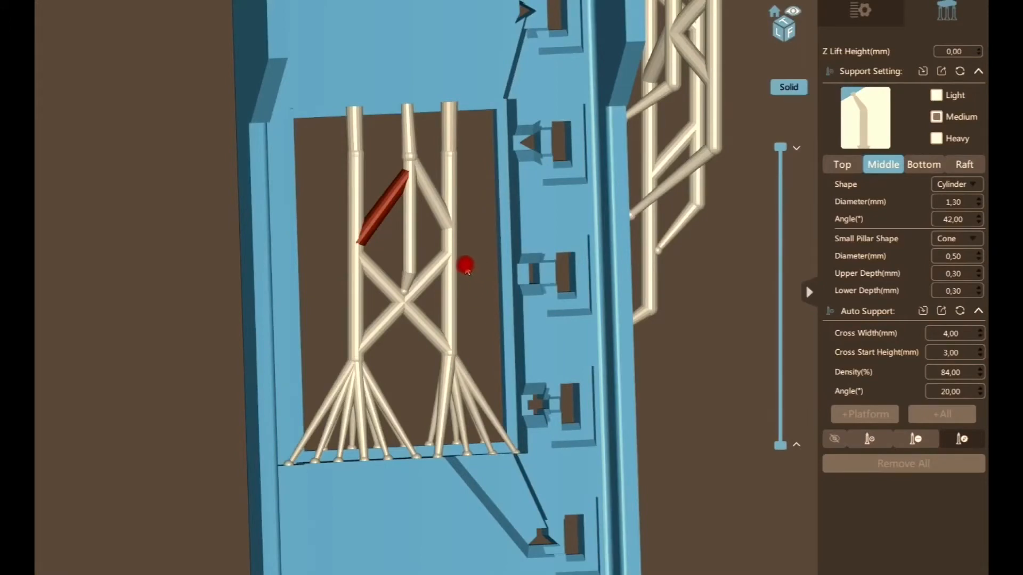
pyautogui.moveTo(464, 263); pyautogui.dragTo(370, 234, button='right')
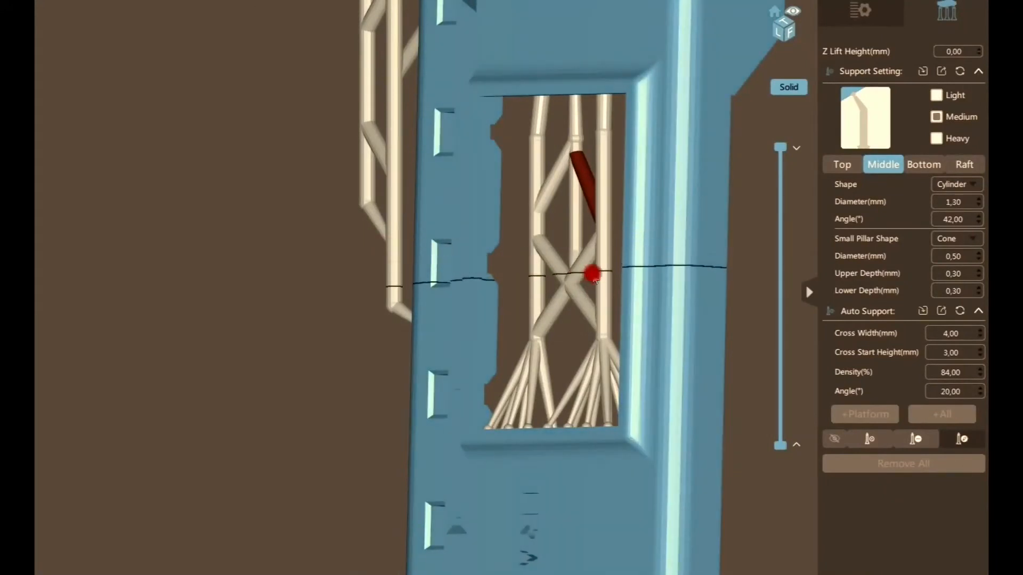
pyautogui.moveTo(594, 278); pyautogui.dragTo(525, 279, button='right')
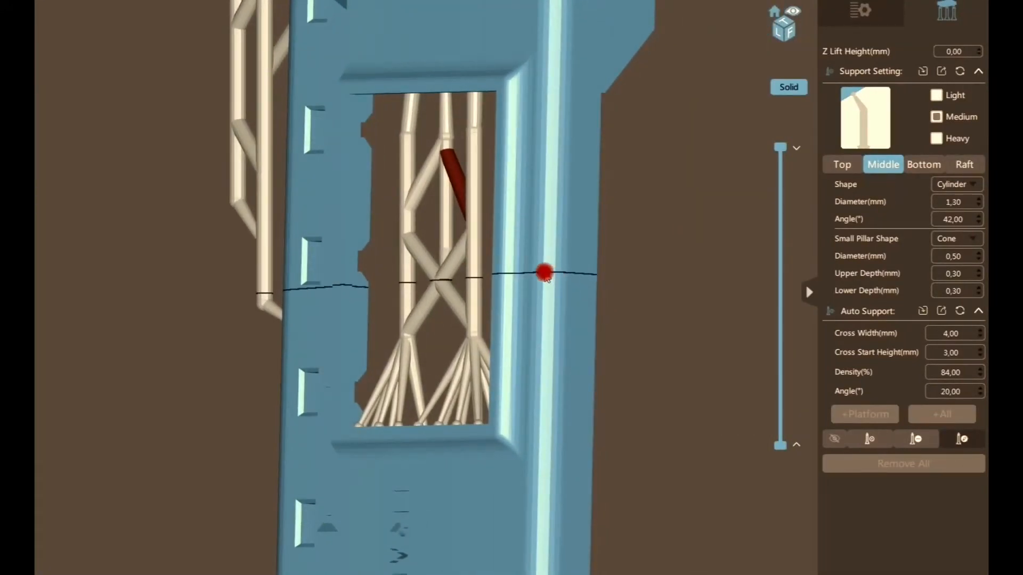
# Step: Add a medium support near the front corner of the red overhanging ledge just past the last button opening
pyautogui.click(907, 442)
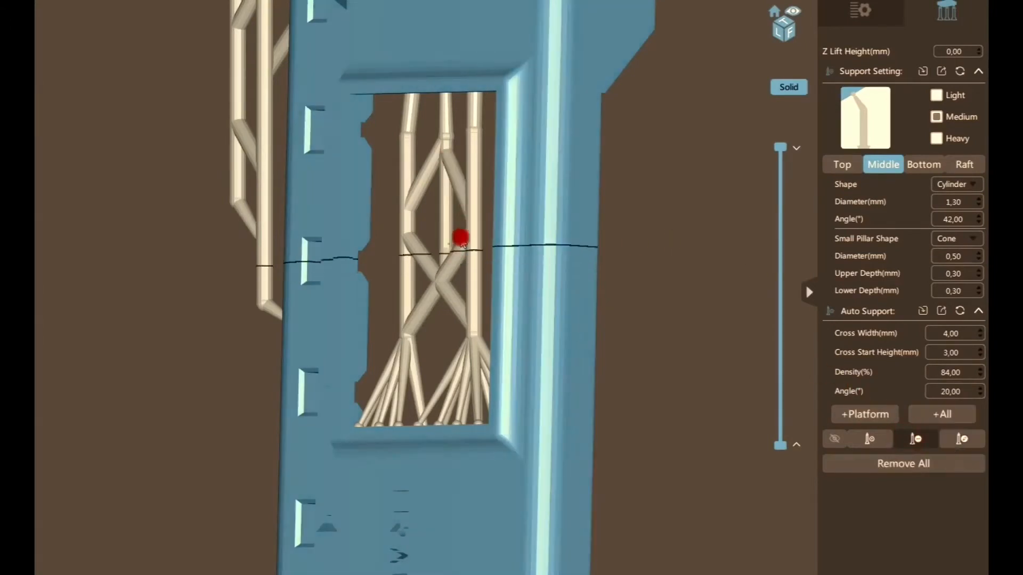
pyautogui.moveTo(470, 236); pyautogui.dragTo(449, 316, button='middle')
pyautogui.moveTo(439, 206); pyautogui.dragTo(471, 258, button='right')
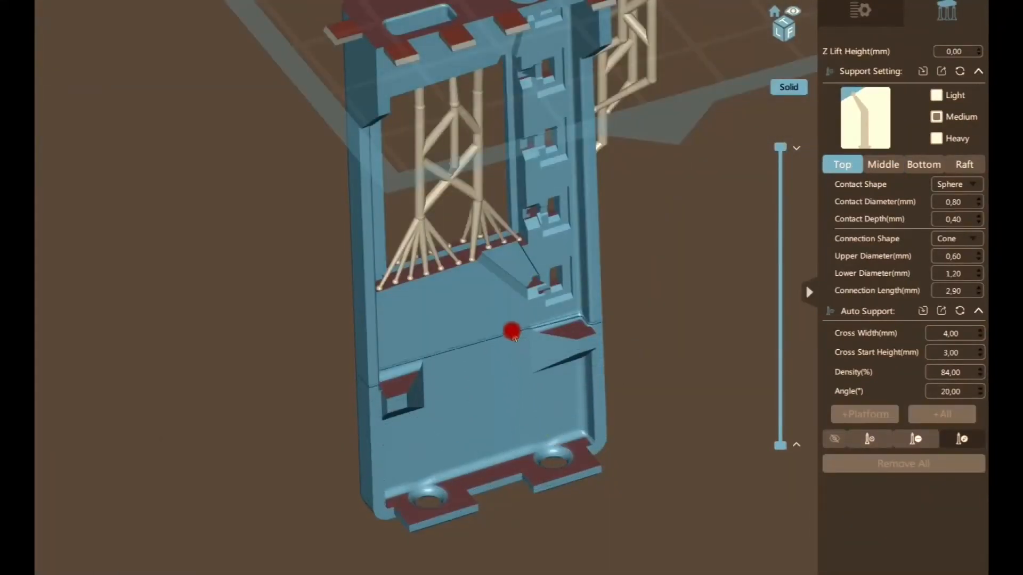
pyautogui.scroll(3, 512, 331)
pyautogui.scroll(2, 518, 397)
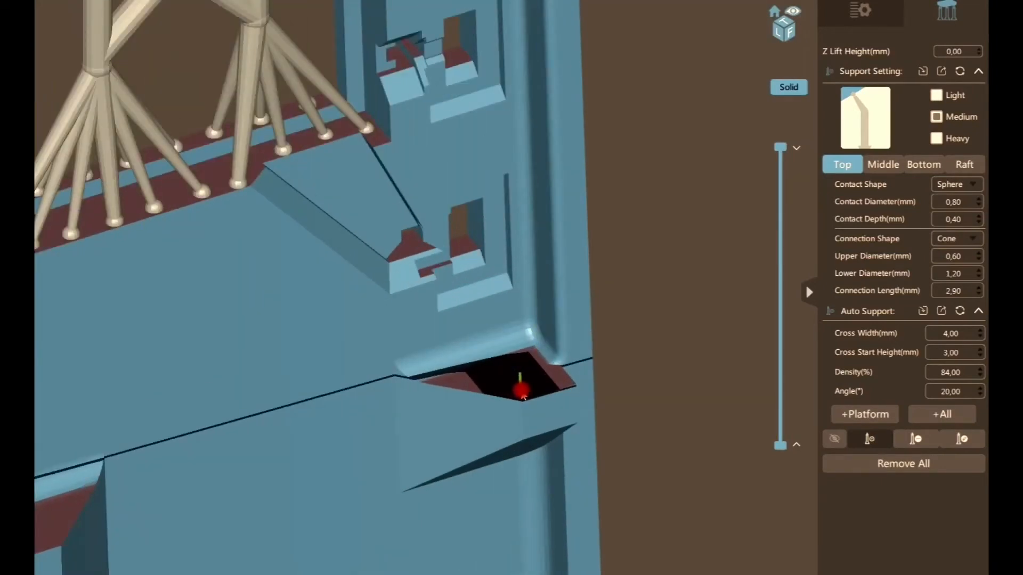
pyautogui.click(522, 394)
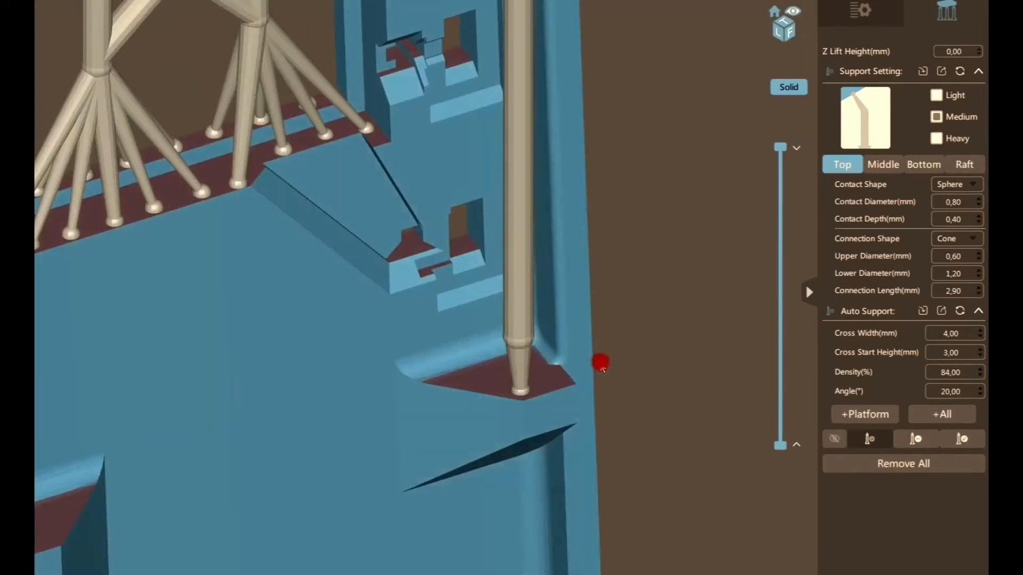
pyautogui.scroll(4, 533, 408)
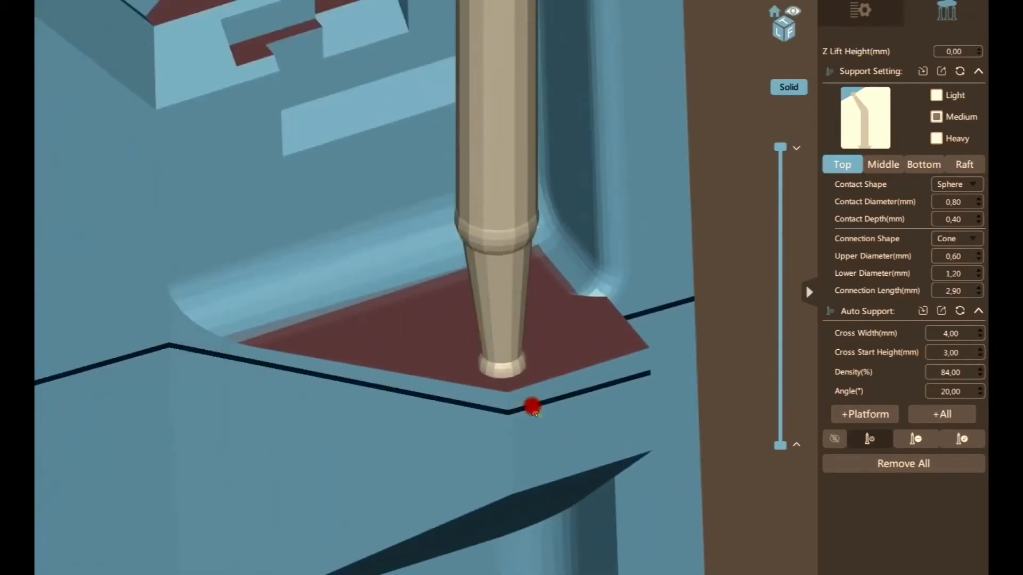
pyautogui.scroll(-5, 533, 408)
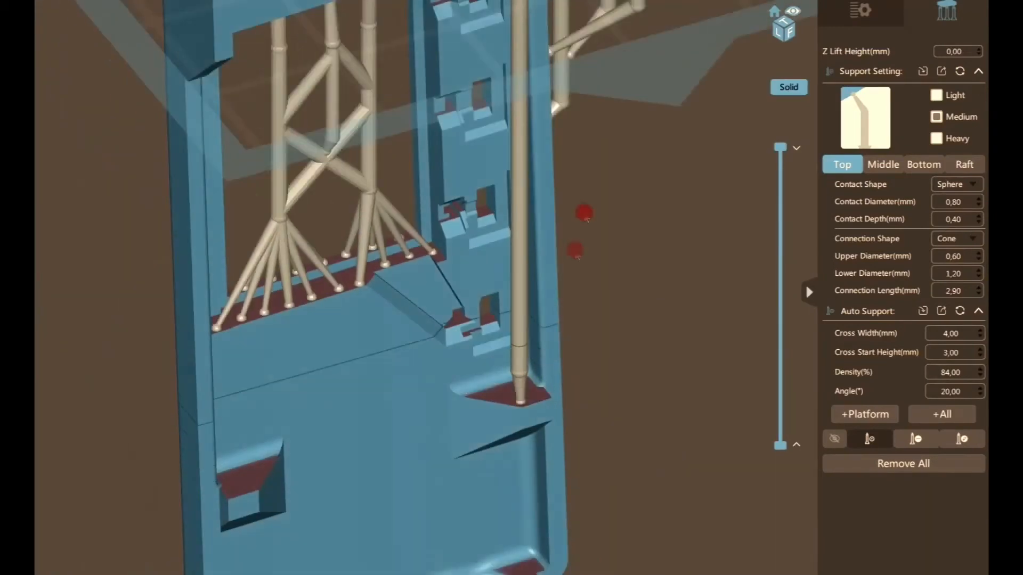
# Step: Move the new support's pillar inward, away from the side wall, so its lower tip slants to the ledge
pyautogui.moveTo(596, 125); pyautogui.dragTo(566, 304, button='middle')
pyautogui.moveTo(534, 271)
pyautogui.mouseDown(button='right')
pyautogui.moveTo(537, 208)
pyautogui.moveTo(541, 317)
pyautogui.moveTo(541, 289)
pyautogui.mouseUp(button='right')
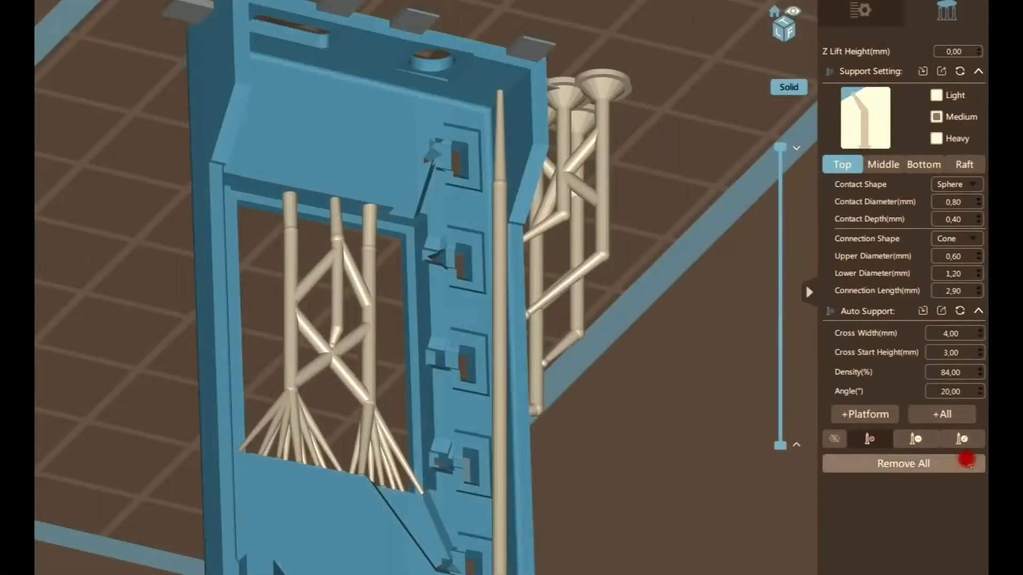
pyautogui.click(962, 438)
pyautogui.moveTo(499, 229); pyautogui.dragTo(488, 218)
pyautogui.moveTo(488, 218); pyautogui.dragTo(530, 230, button='right')
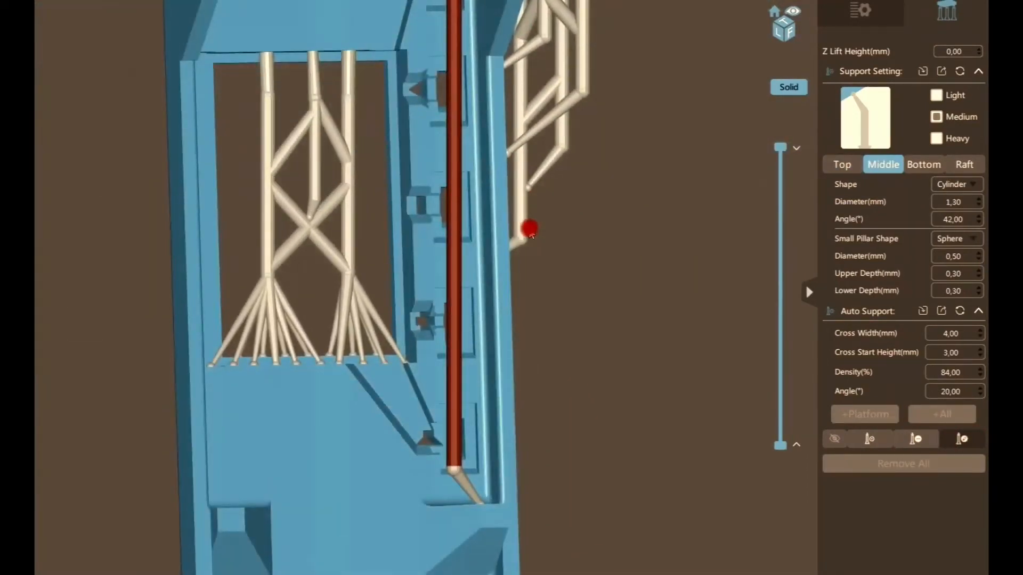
# Step: Set the ledge support's upper tip to 1.30 mm upper diameter and raise the pillar's lower joint to lengthen the slanted tip
pyautogui.moveTo(528, 230); pyautogui.dragTo(529, 379, button='middle')
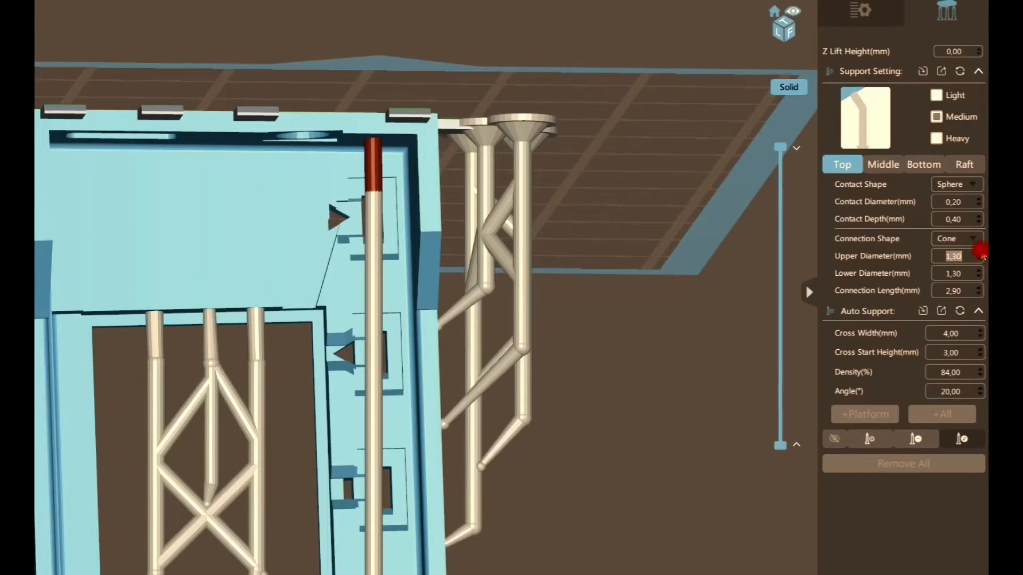
pyautogui.click(883, 165)
pyautogui.scroll(-5, 790, 223)
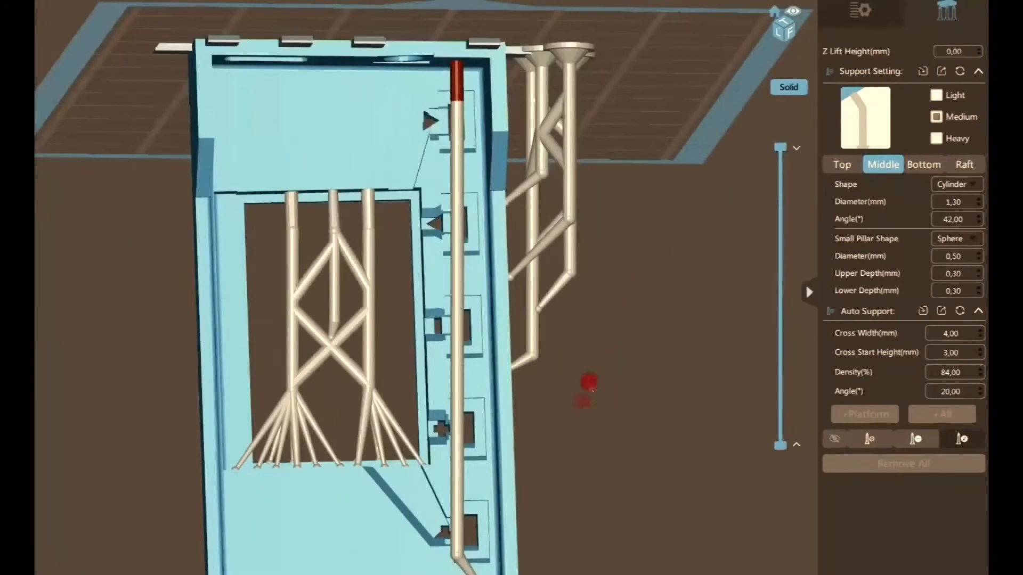
pyautogui.moveTo(570, 424); pyautogui.dragTo(563, 365, button='middle')
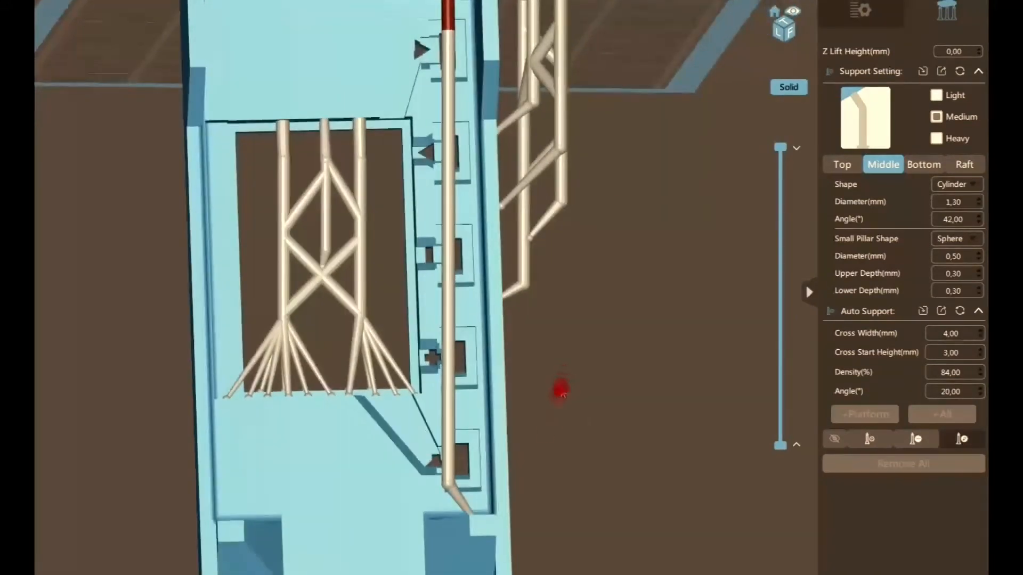
pyautogui.scroll(-2, 437, 504)
pyautogui.scroll(4, 437, 503)
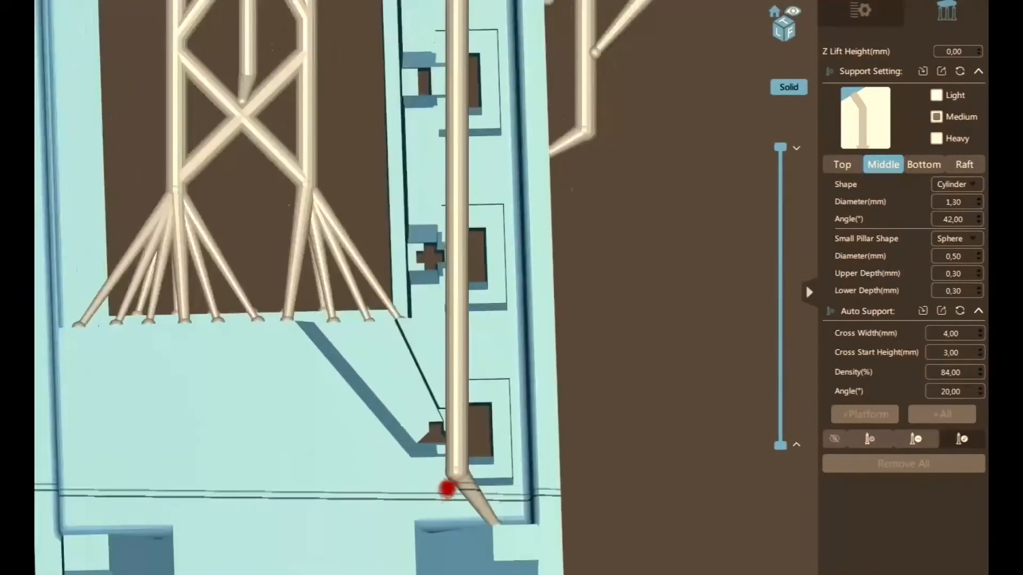
pyautogui.moveTo(458, 481); pyautogui.dragTo(468, 422)
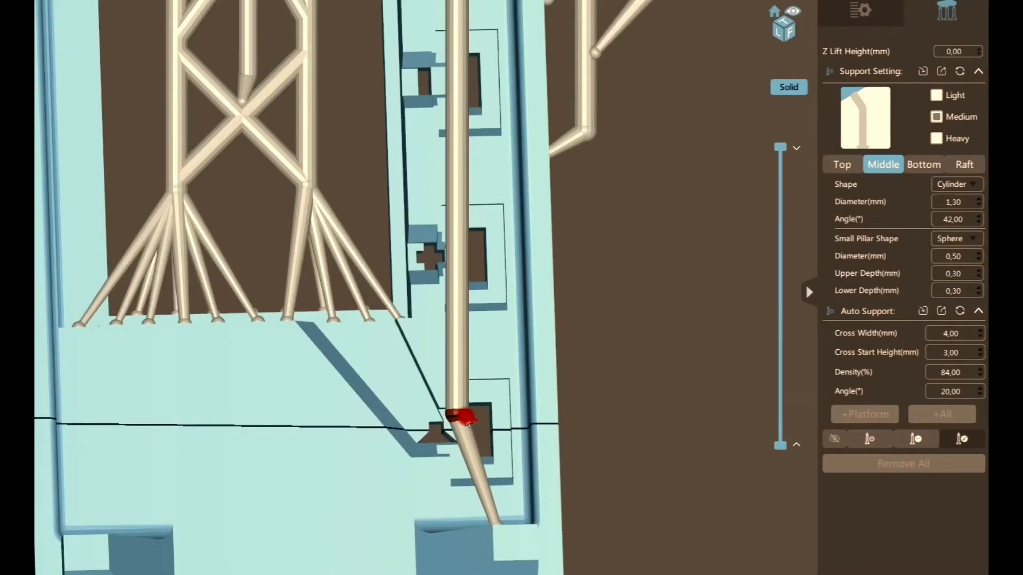
# Step: Add two branches from the ledge support's joint, landing on either side of its main tip, and raise the shared joint
pyautogui.moveTo(538, 417); pyautogui.dragTo(410, 377, button='right')
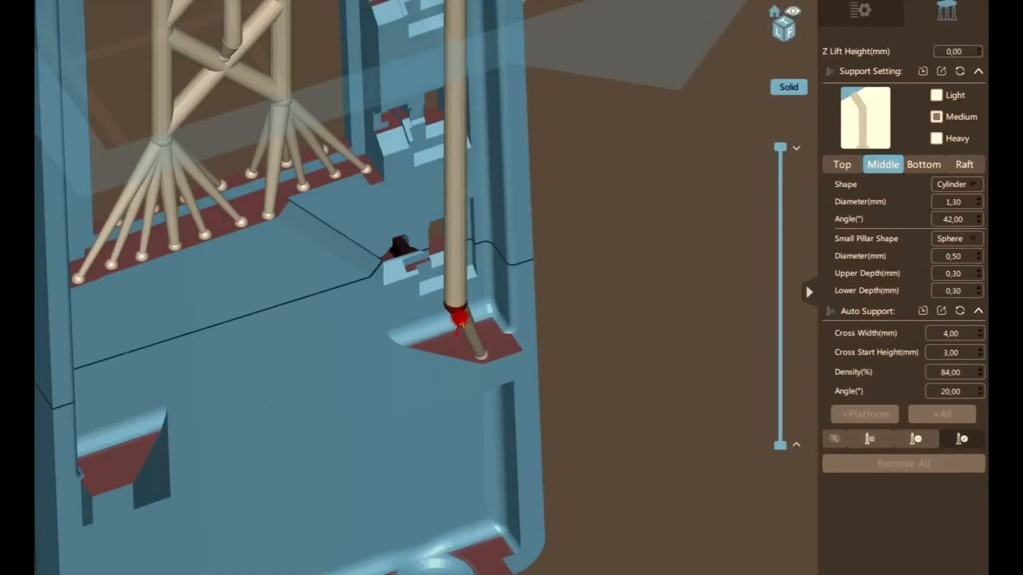
pyautogui.click(471, 331)
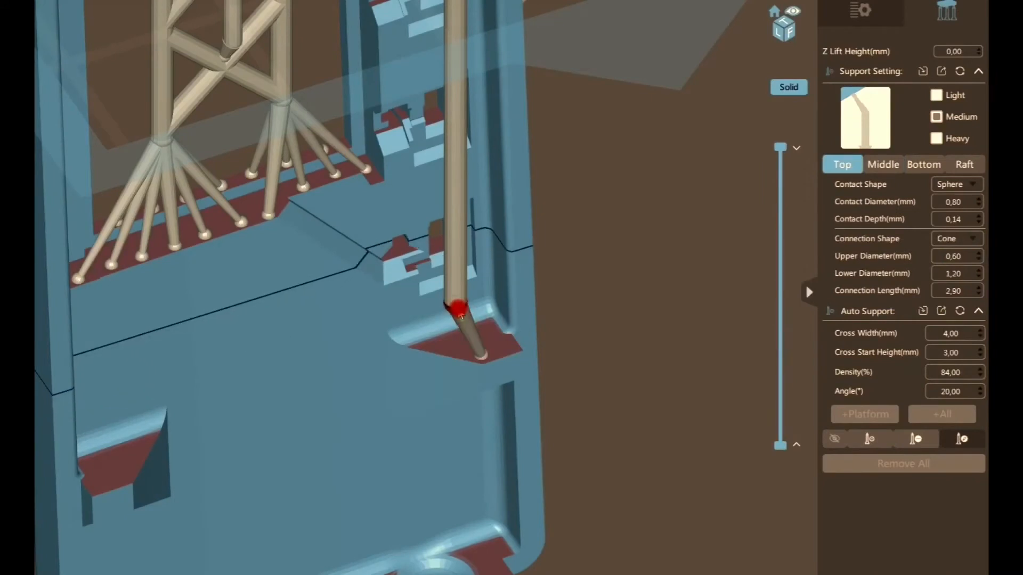
pyautogui.moveTo(458, 310); pyautogui.dragTo(438, 352)
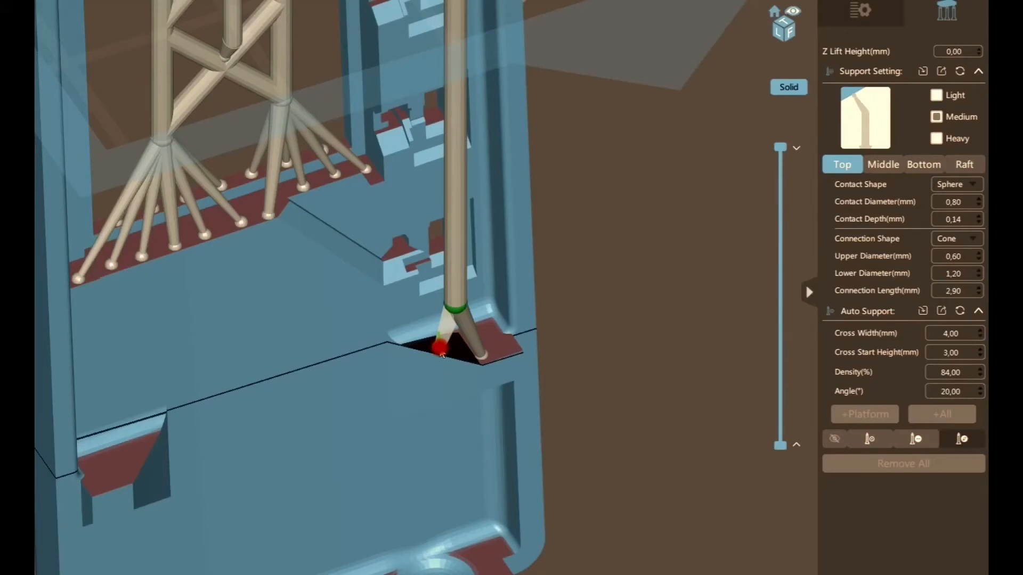
pyautogui.moveTo(441, 354); pyautogui.dragTo(441, 352)
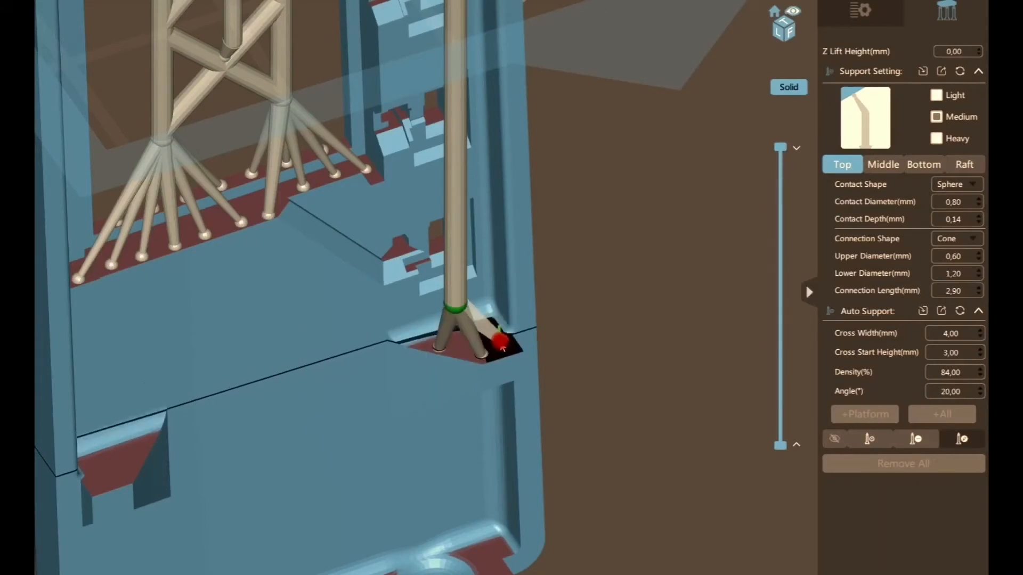
pyautogui.moveTo(521, 351); pyautogui.dragTo(536, 349, button='right')
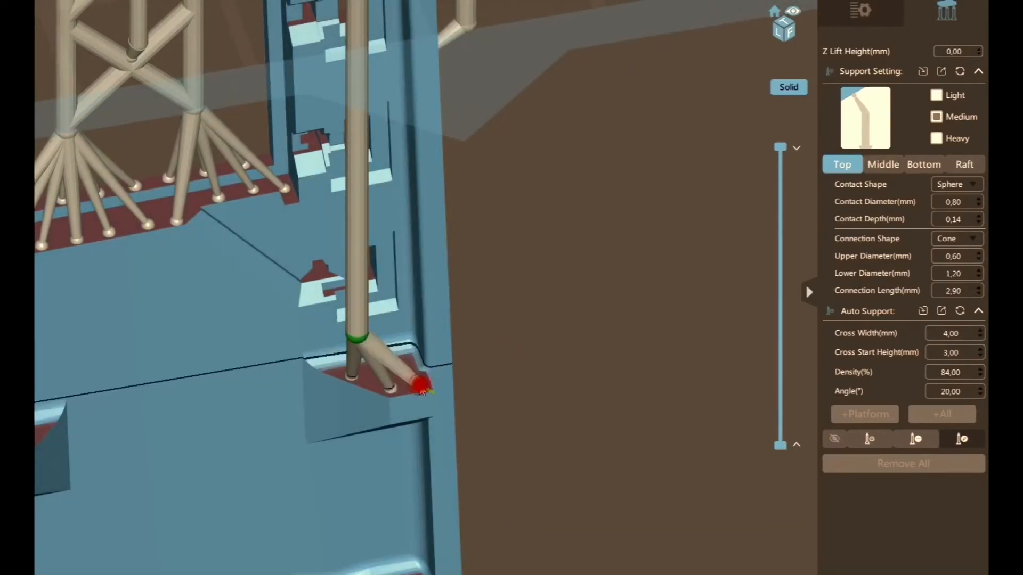
pyautogui.click(420, 385)
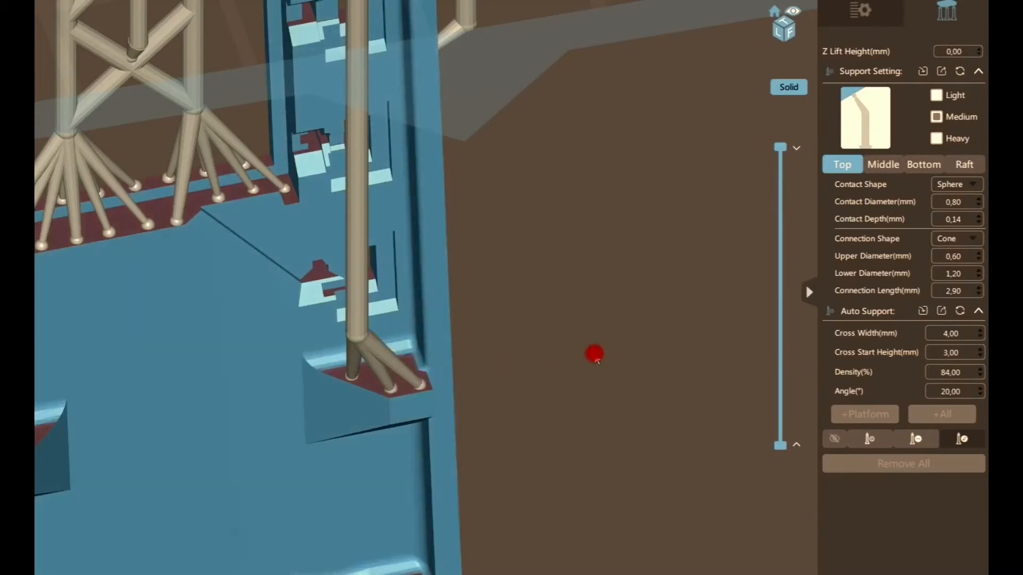
pyautogui.moveTo(359, 343); pyautogui.dragTo(362, 318)
pyautogui.moveTo(449, 306)
pyautogui.mouseDown(button='right')
pyautogui.moveTo(463, 305)
pyautogui.moveTo(435, 296)
pyautogui.mouseUp(button='right')
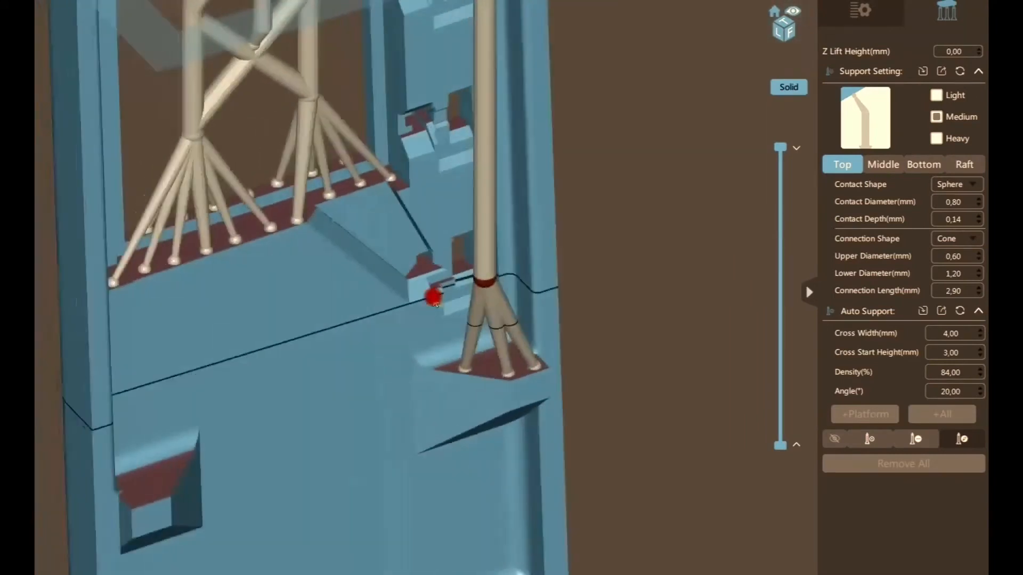
# Step: Try to move the middle branch's contact point farther back from the ledge's front corner
pyautogui.scroll(1, 497, 383)
pyautogui.scroll(2, 497, 383)
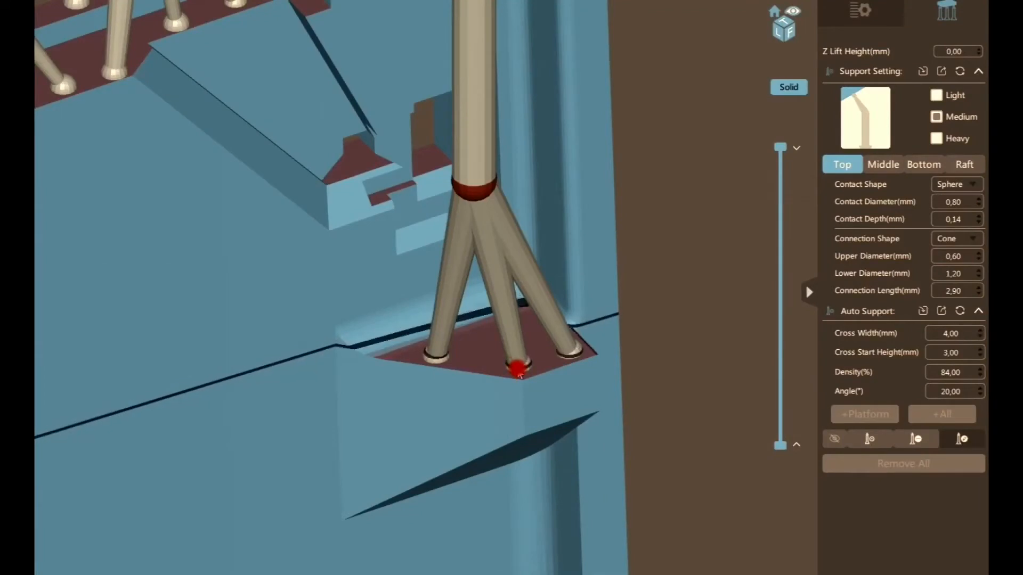
pyautogui.click(520, 376)
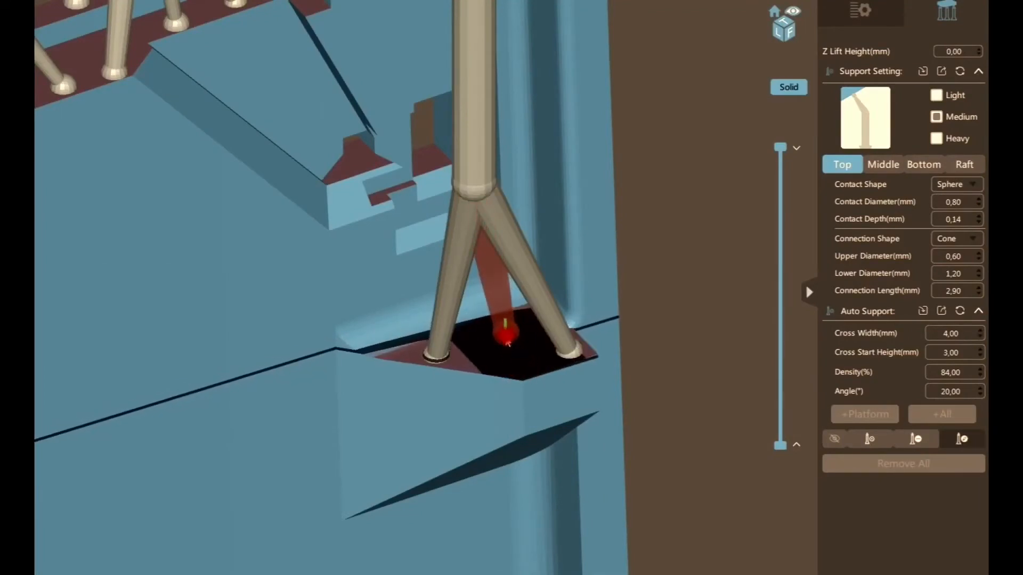
pyautogui.click(653, 317)
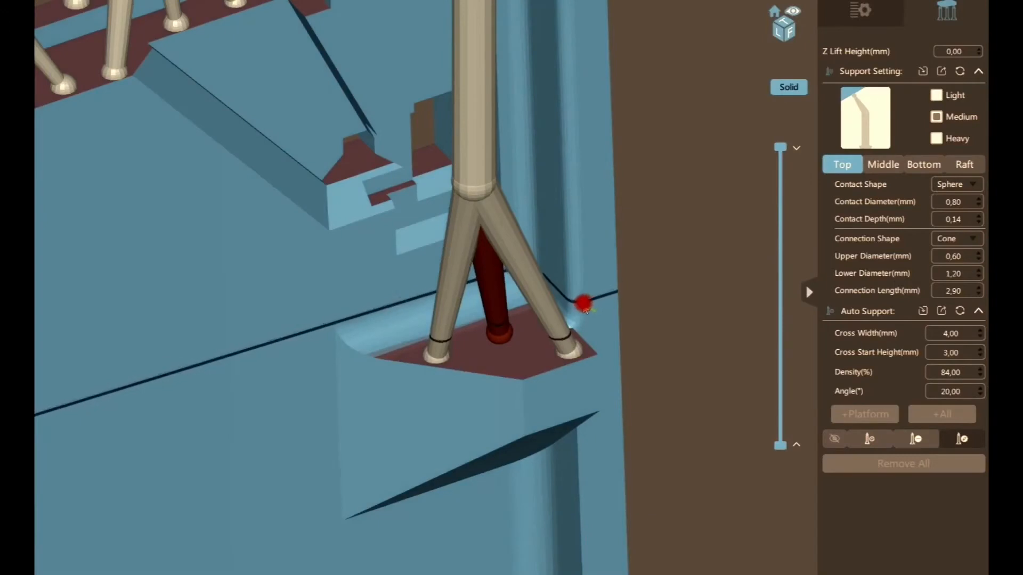
pyautogui.moveTo(583, 319)
pyautogui.mouseDown(button='right')
pyautogui.moveTo(586, 337)
pyautogui.moveTo(601, 325)
pyautogui.moveTo(571, 321)
pyautogui.mouseUp(button='right')
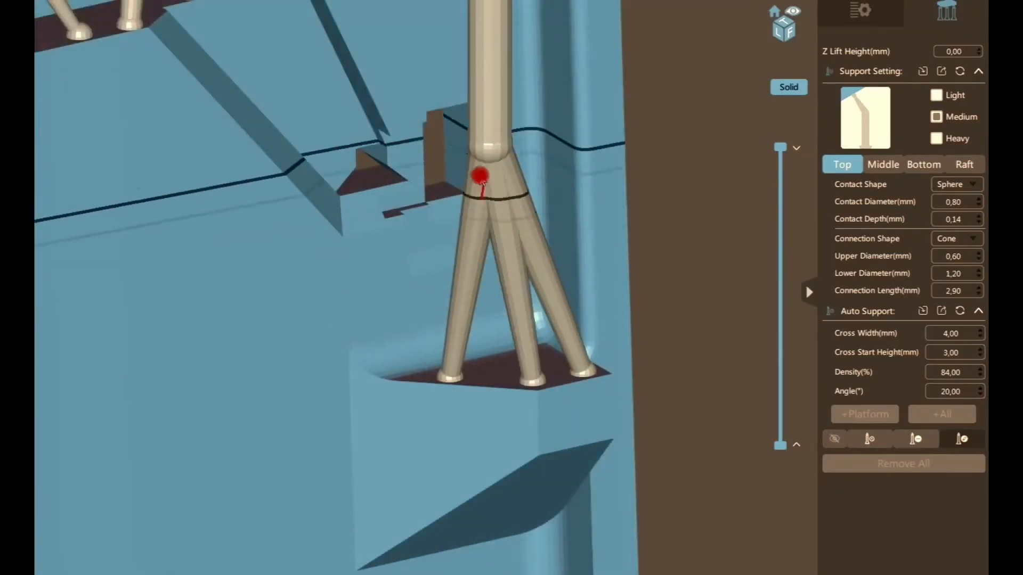
# Step: Add a fourth branch from the ledge support's joint, landing at the back of the ledge between the existing tips
pyautogui.click(488, 159)
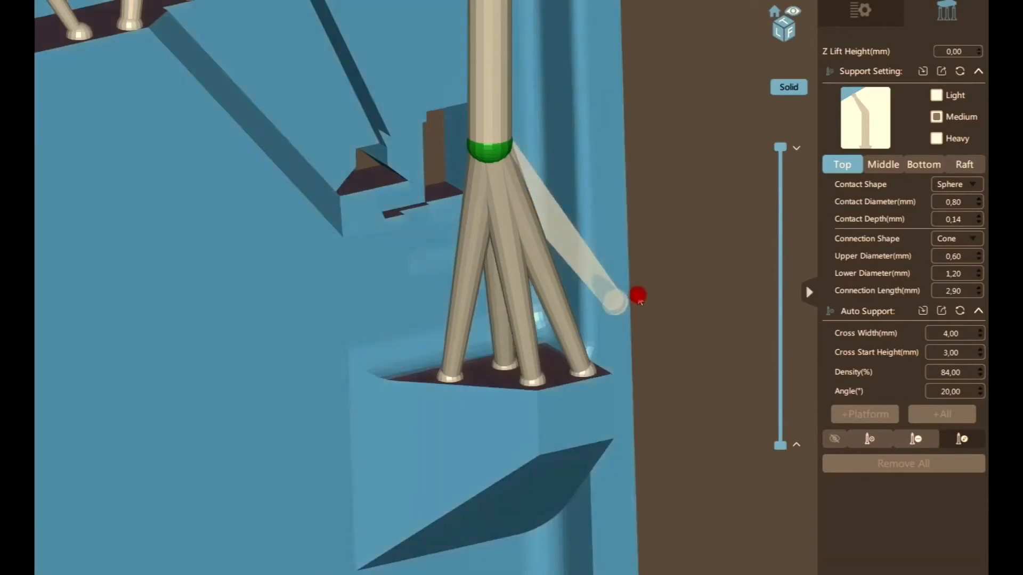
pyautogui.moveTo(637, 292); pyautogui.dragTo(617, 295, button='right')
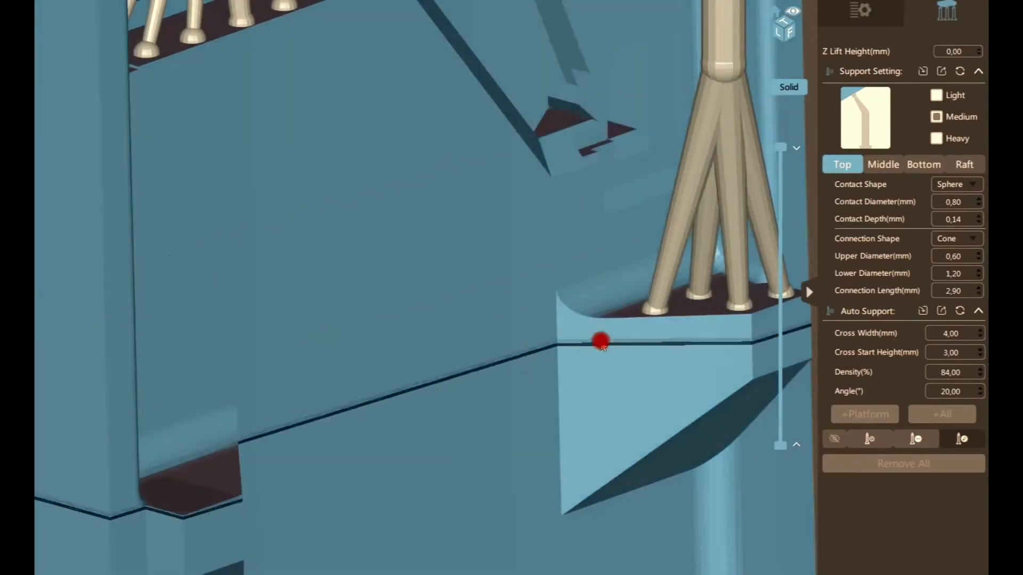
pyautogui.moveTo(600, 343); pyautogui.dragTo(535, 368, button='right')
pyautogui.moveTo(154, 383); pyautogui.dragTo(385, 380, button='middle')
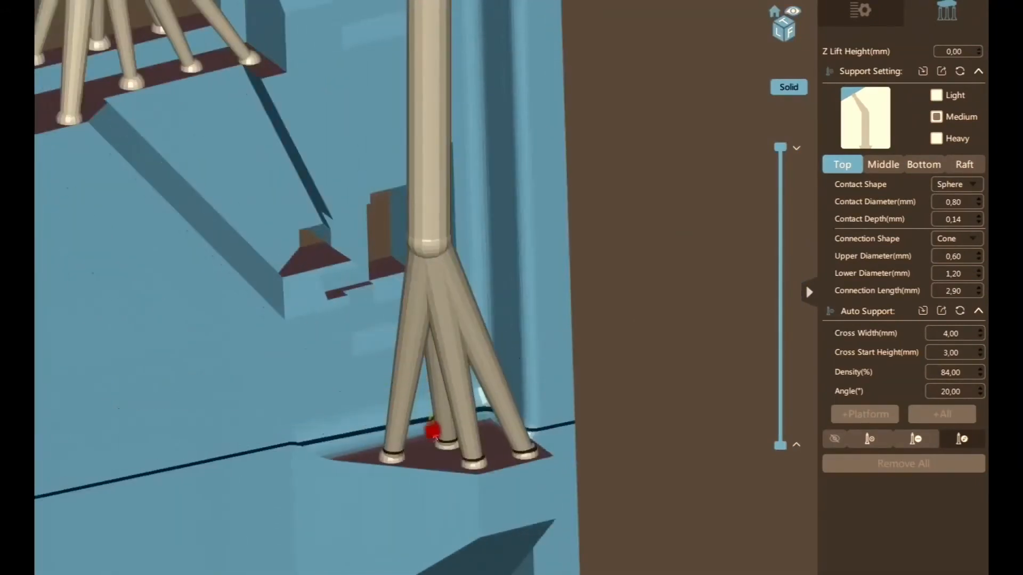
pyautogui.scroll(4, 432, 450)
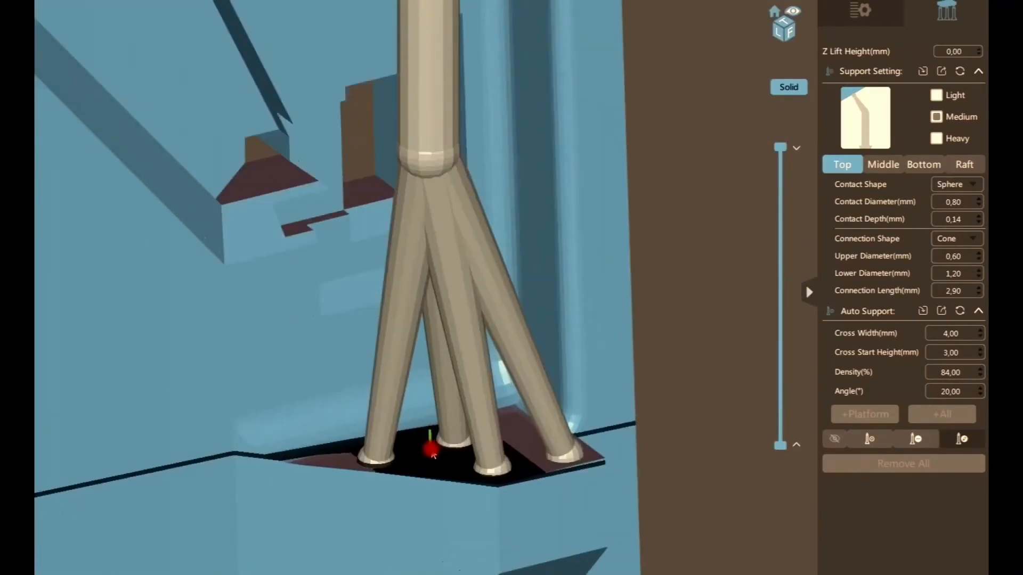
# Step: Move the front branch's contact point slightly closer to the ledge's front corner
pyautogui.click(498, 470)
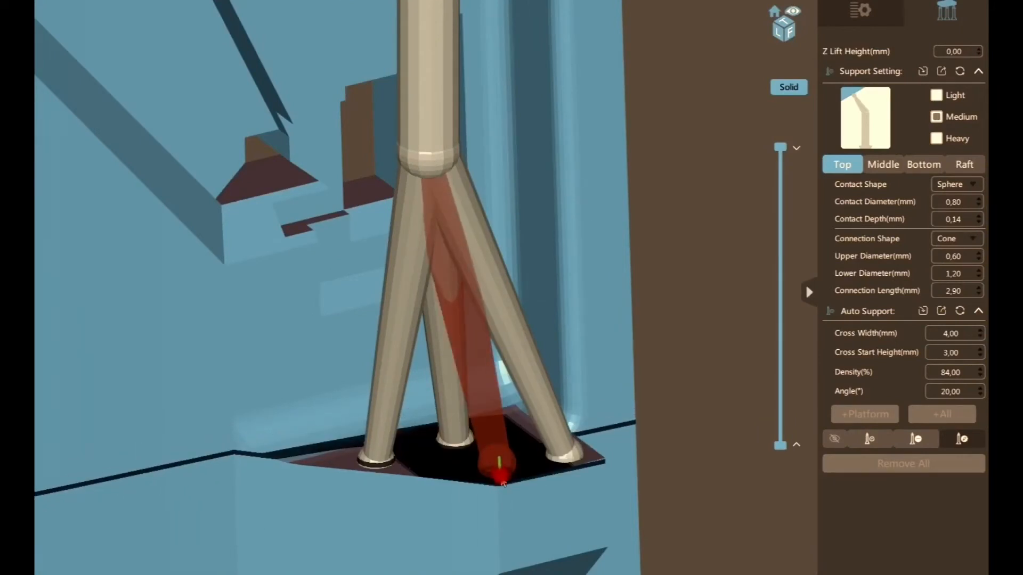
pyautogui.click(501, 482)
pyautogui.scroll(-1, 533, 498)
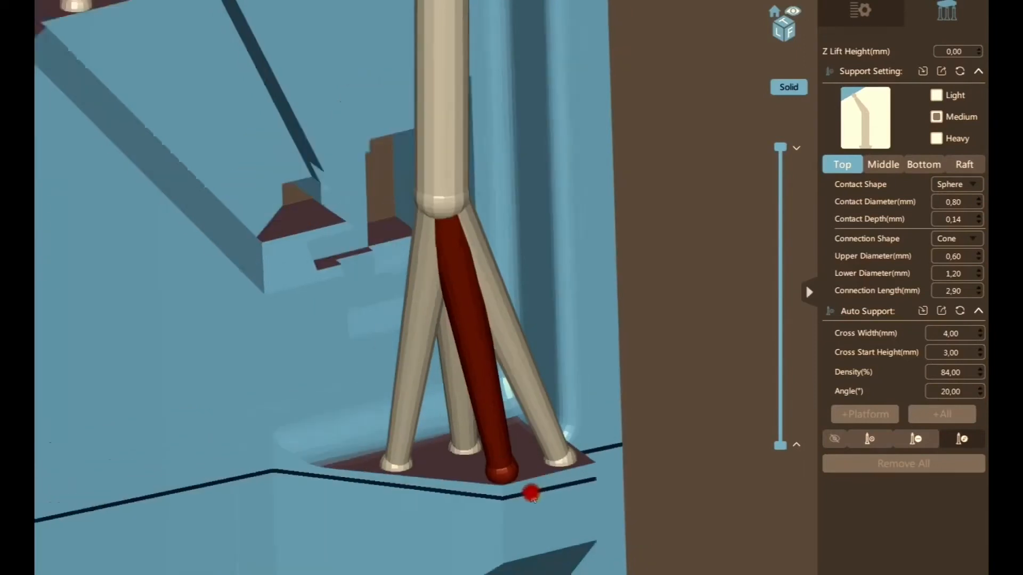
pyautogui.scroll(3, 530, 488)
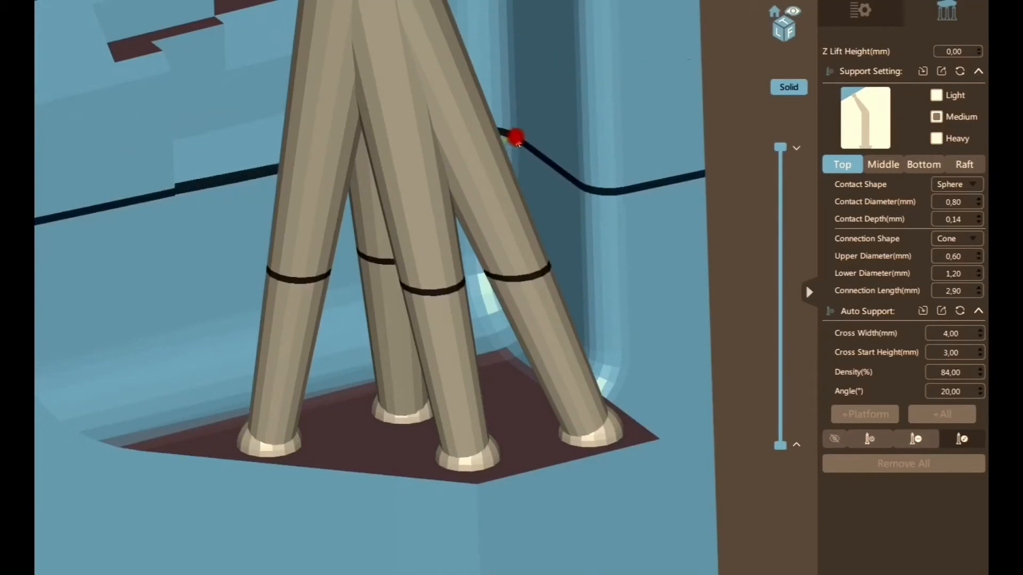
pyautogui.scroll(-5, 522, 160)
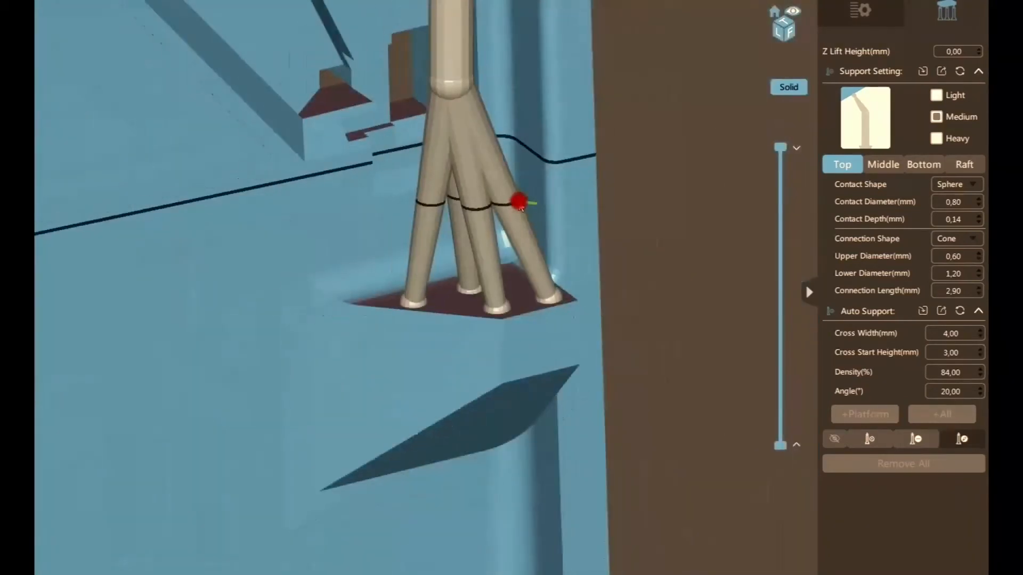
# Step: Set the upper diameter of all four ledge branches to 0.40 mm, with 1.10 mm lower diameter on the outermost branch
pyautogui.click(514, 214)
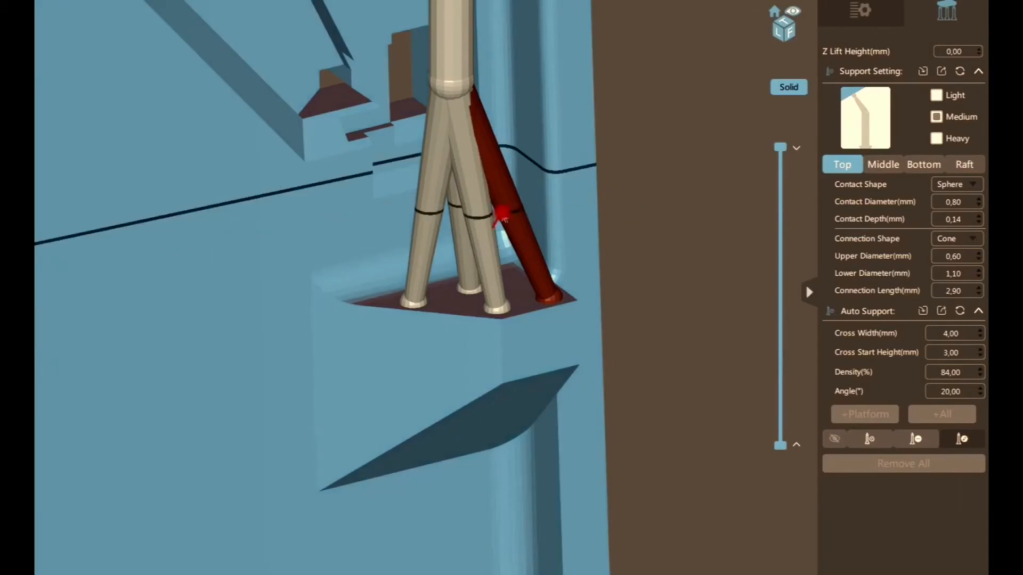
pyautogui.click(510, 212)
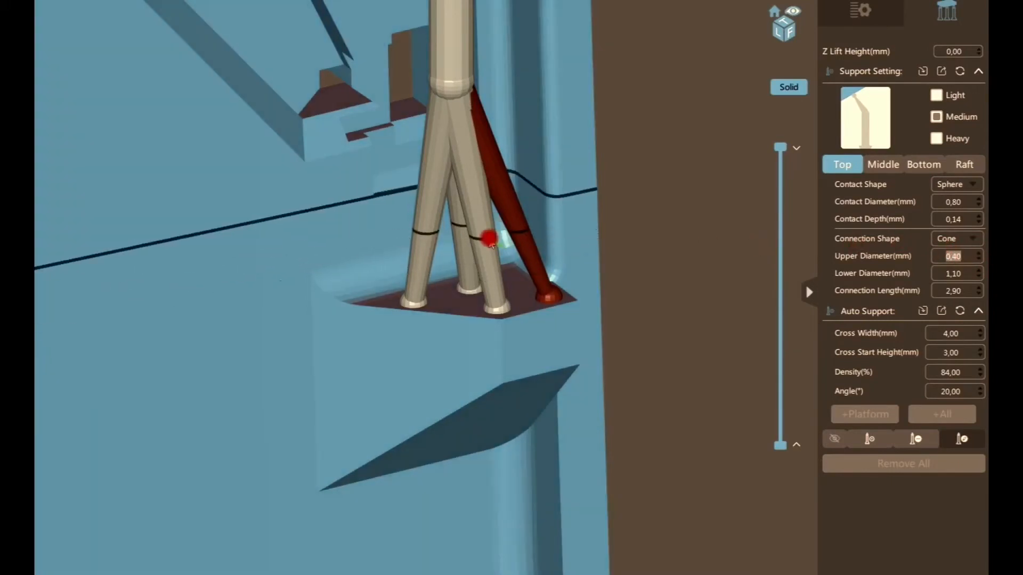
pyautogui.click(490, 240)
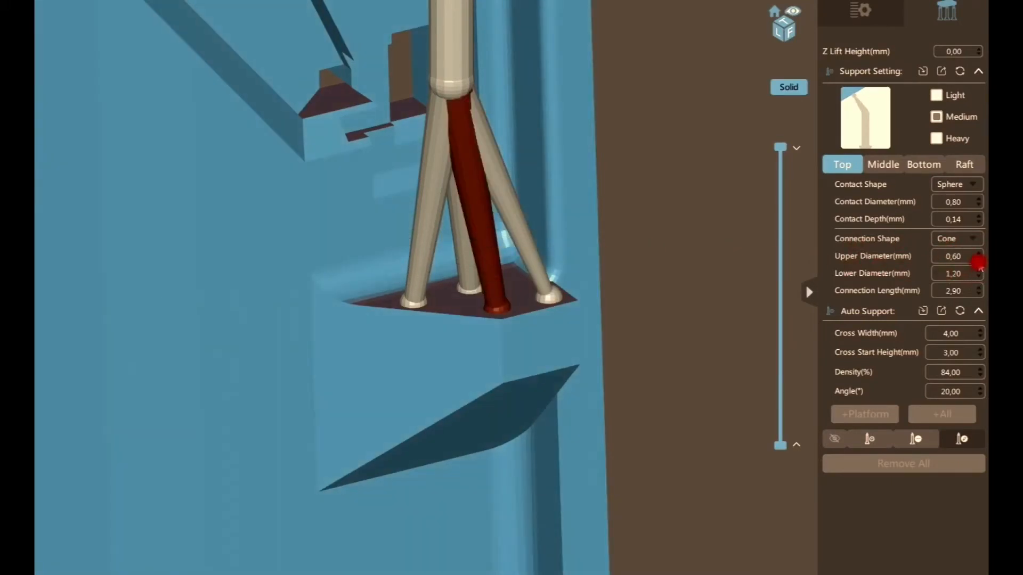
pyautogui.click(978, 261)
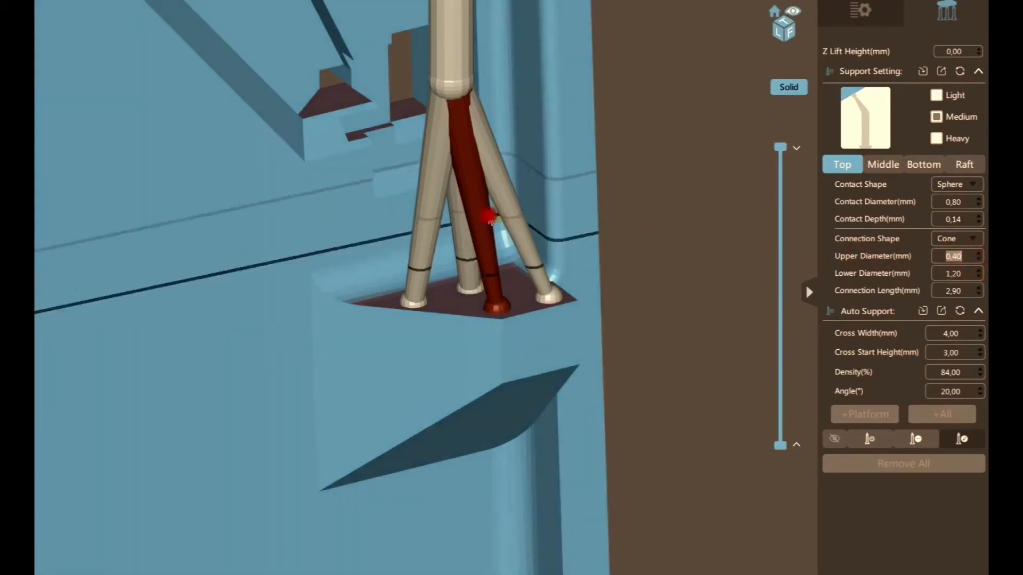
pyautogui.click(461, 223)
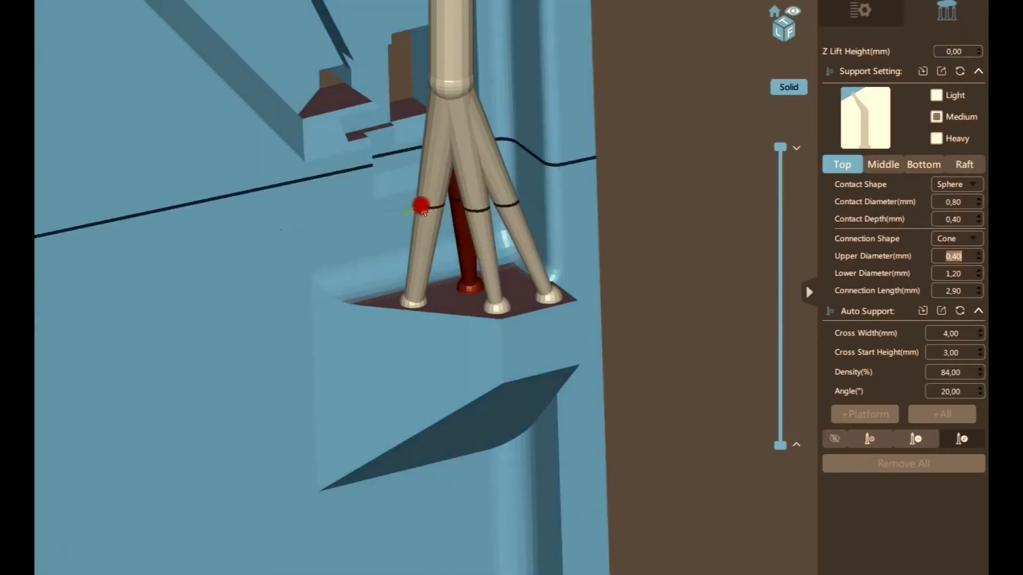
pyautogui.click(418, 206)
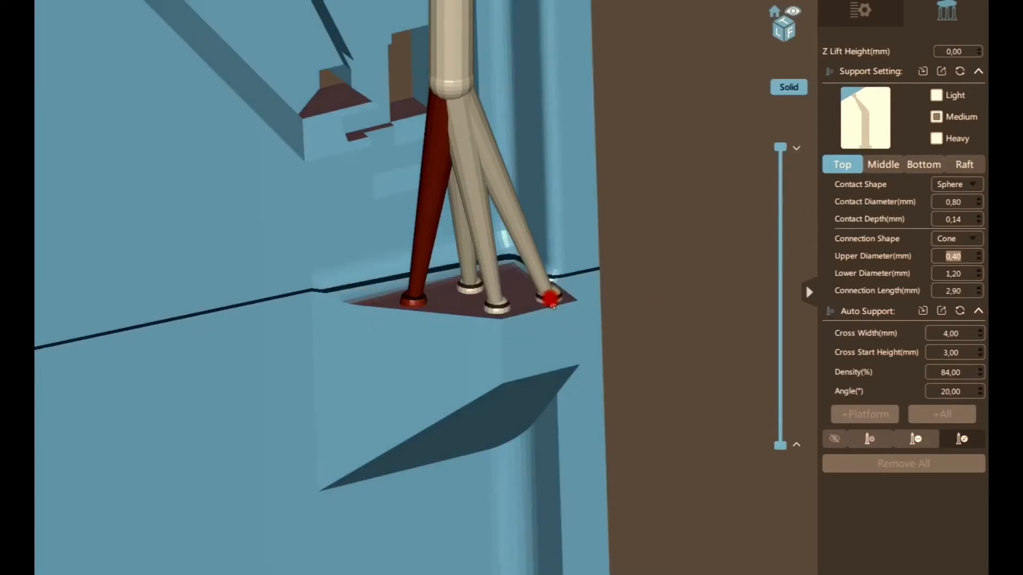
# Step: Set the contact diameter of all four ledge branches to 0.70 mm
pyautogui.click(551, 301)
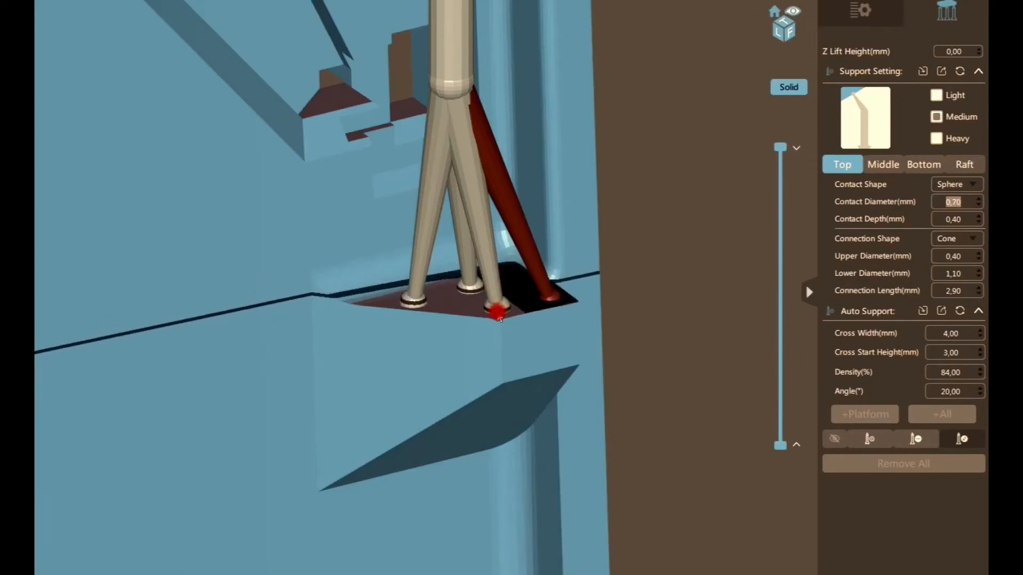
pyautogui.click(498, 305)
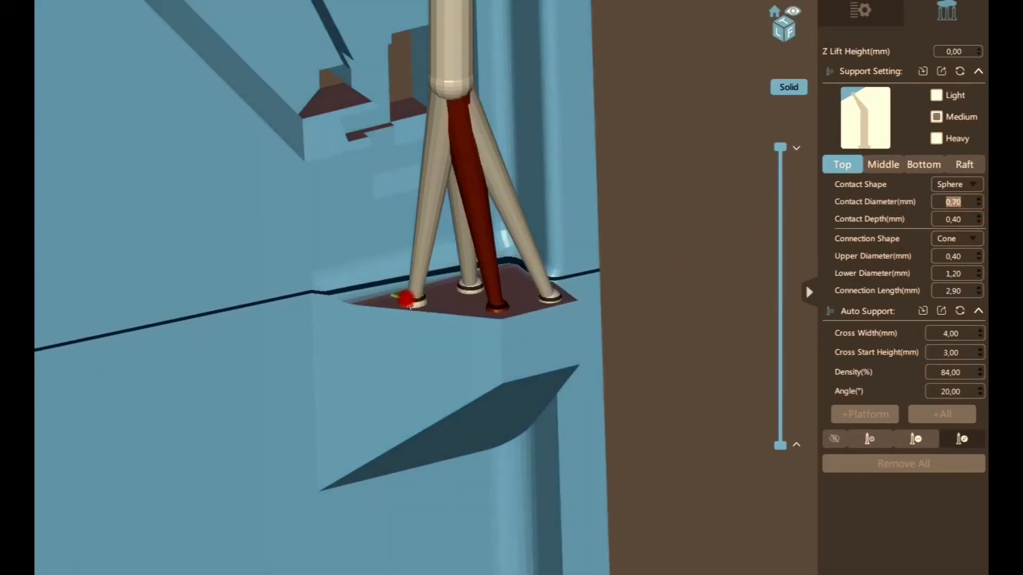
pyautogui.click(412, 301)
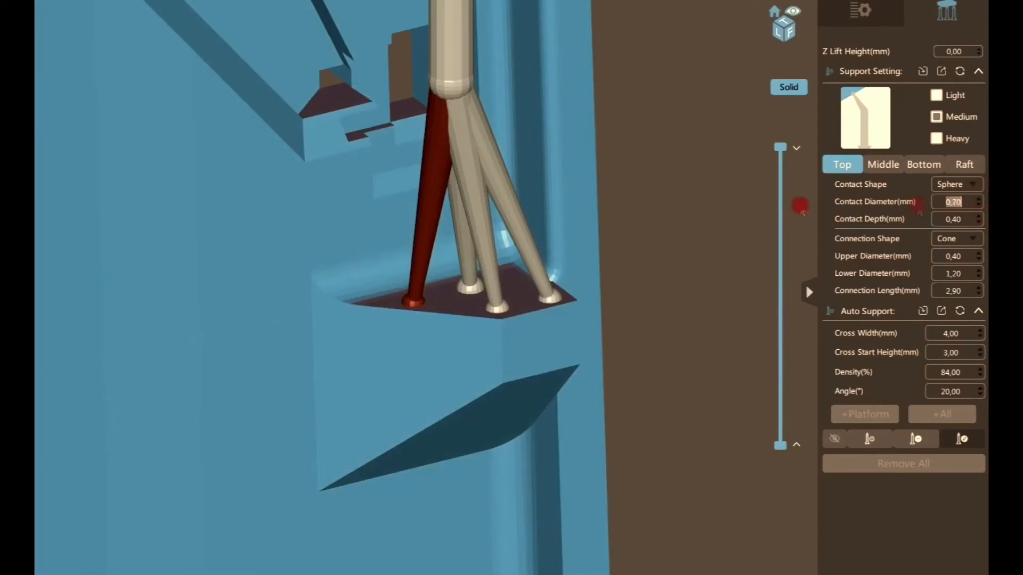
pyautogui.click(469, 290)
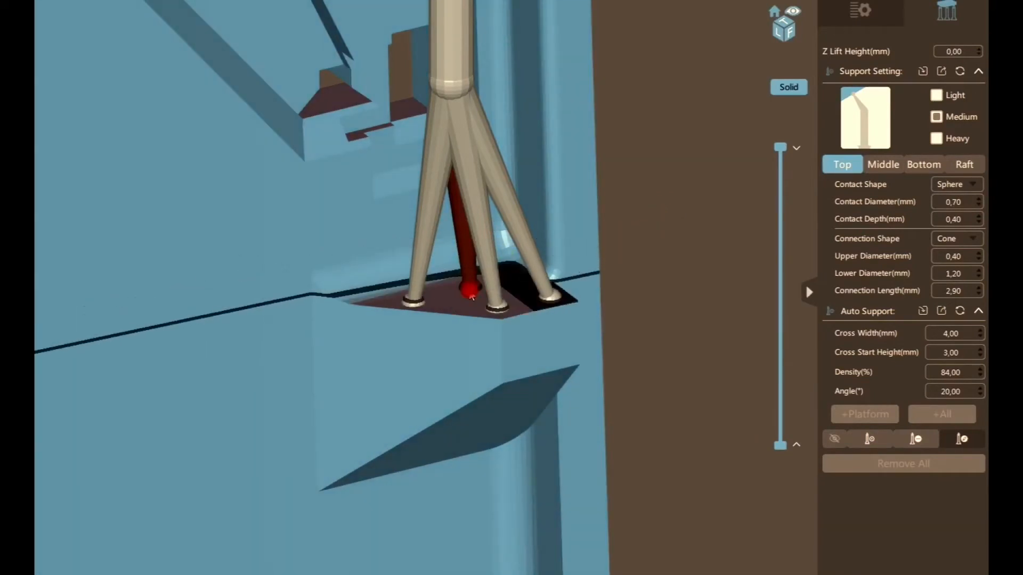
# Step: Shift the back branch's contact point toward the ledge's narrow end and add a fifth branch from the joint to the ledge's back corner
pyautogui.moveTo(470, 288)
pyautogui.mouseDown()
pyautogui.moveTo(508, 289)
pyautogui.moveTo(546, 248)
pyautogui.moveTo(541, 272)
pyautogui.moveTo(513, 294)
pyautogui.moveTo(452, 91)
pyautogui.moveTo(449, 267)
pyautogui.moveTo(460, 302)
pyautogui.mouseUp()
pyautogui.click(460, 301)
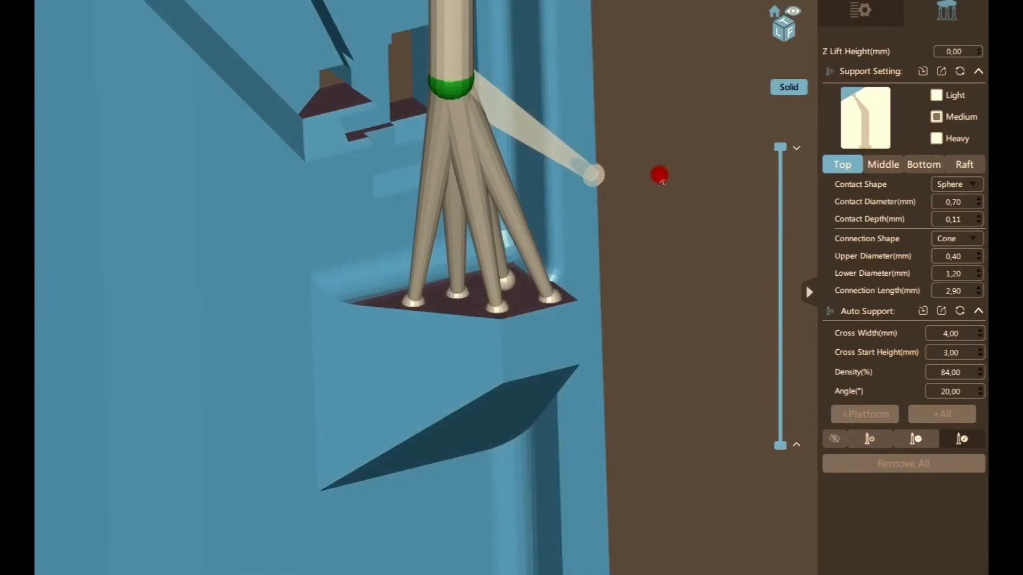
pyautogui.click(671, 224)
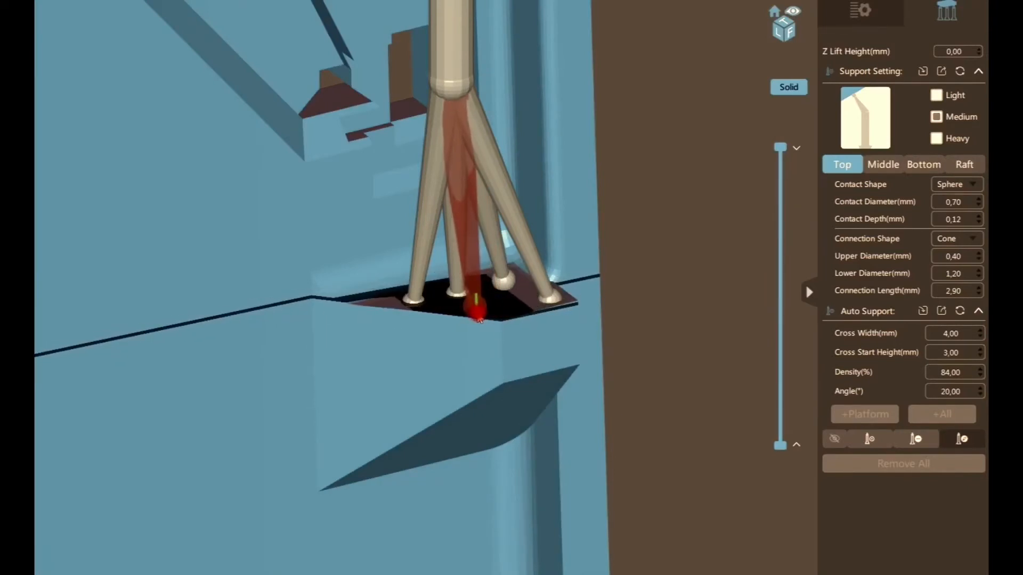
# Step: Shift the contact points of the front and outermost branches away from the ledge's outer end to space the tips more evenly
pyautogui.click(477, 316)
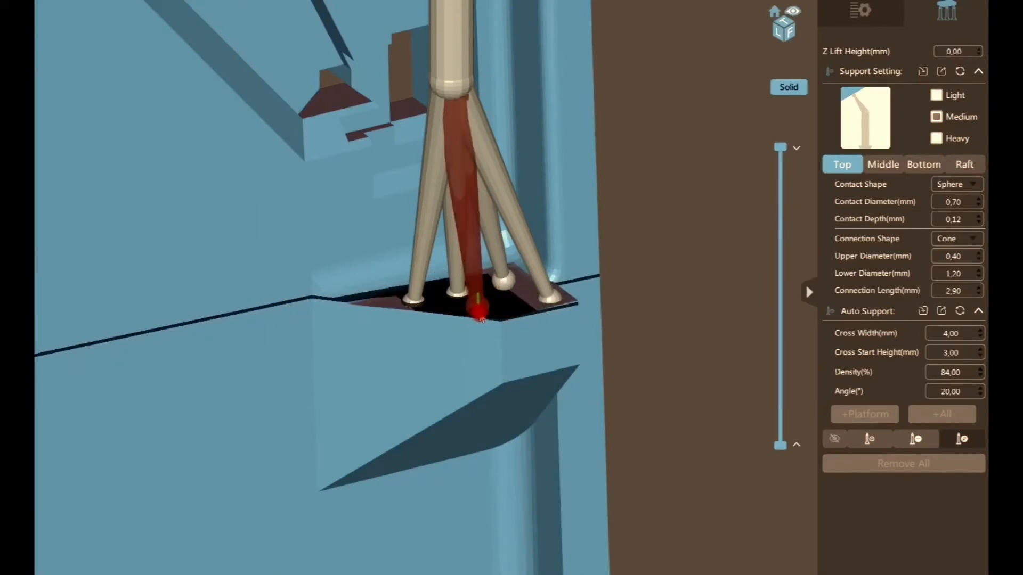
pyautogui.click(538, 311)
pyautogui.scroll(5, 496, 310)
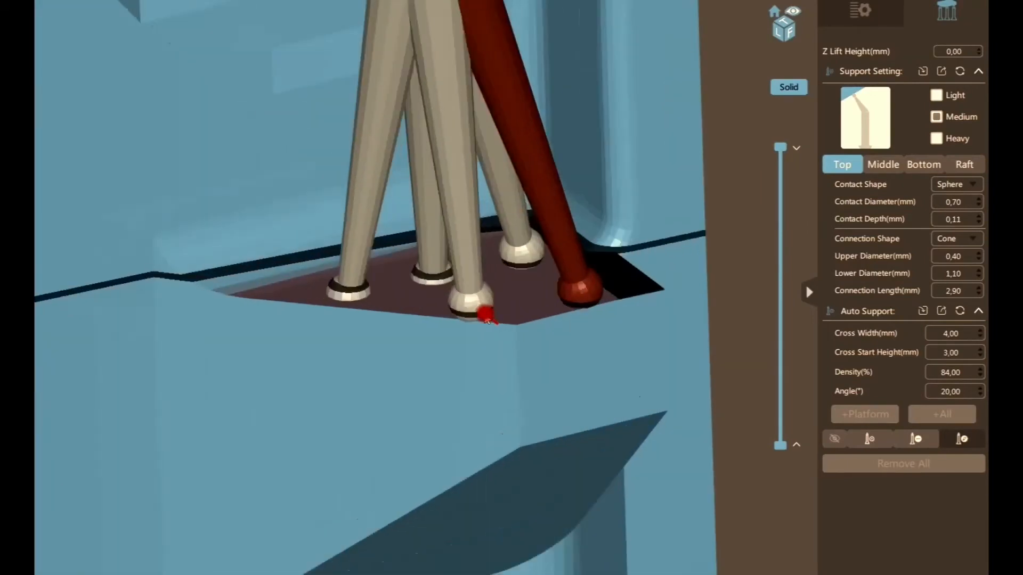
pyautogui.click(485, 301)
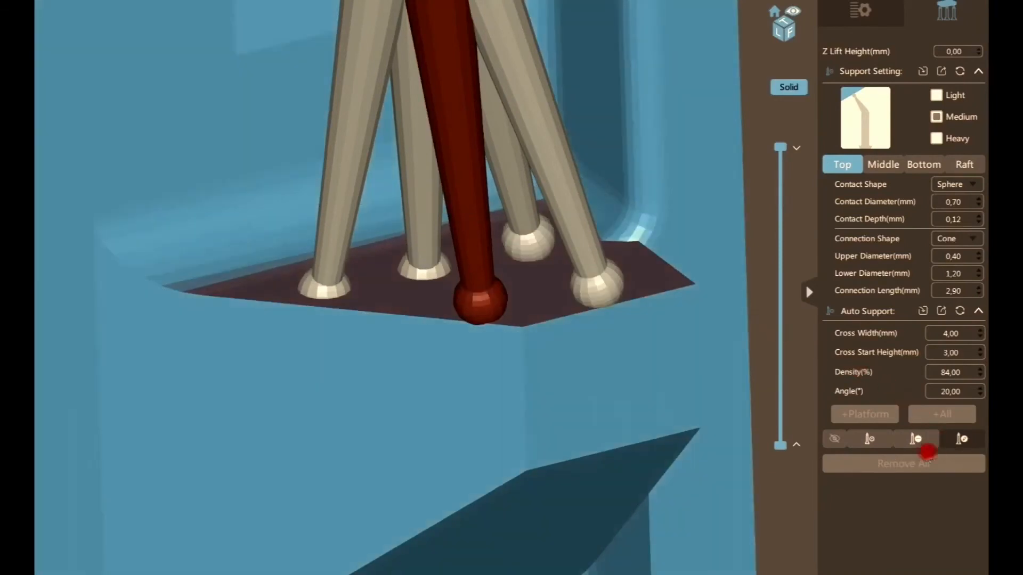
# Step: Delete the outermost, front and back-corner branches of the ledge support, keeping the two nearest the ledge's narrow end
pyautogui.click(914, 441)
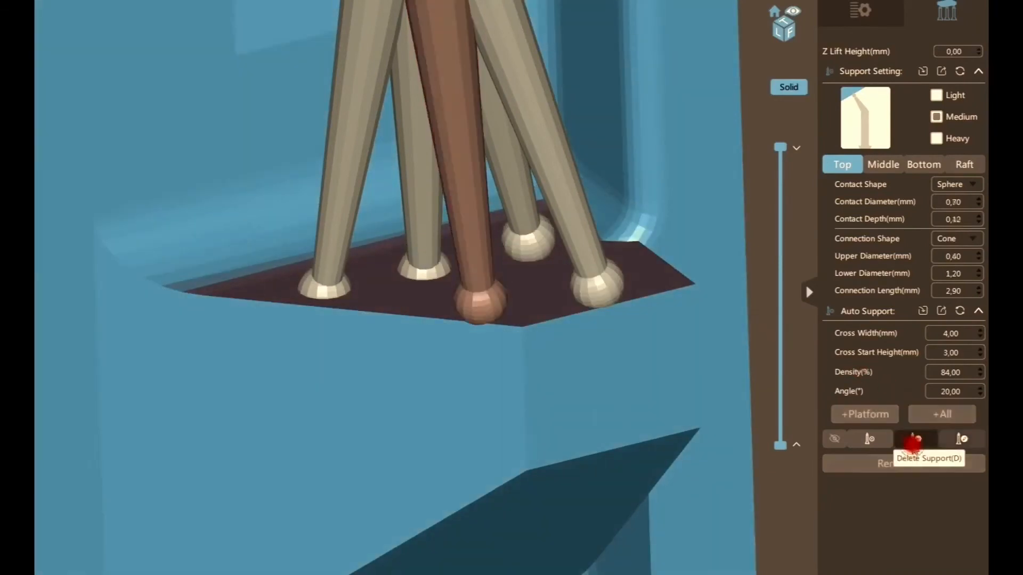
pyautogui.click(552, 182)
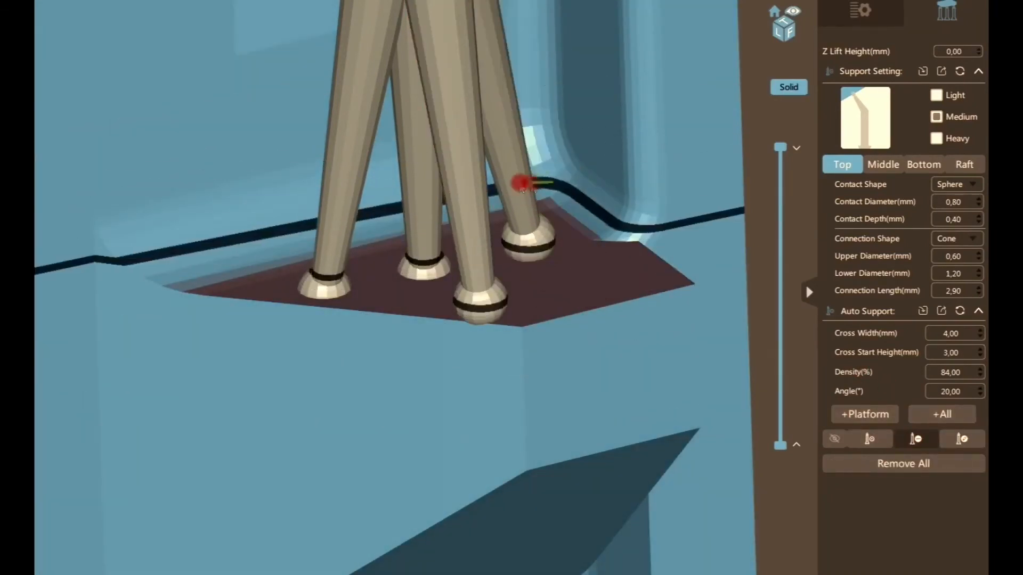
pyautogui.click(465, 179)
pyautogui.scroll(-3, 505, 187)
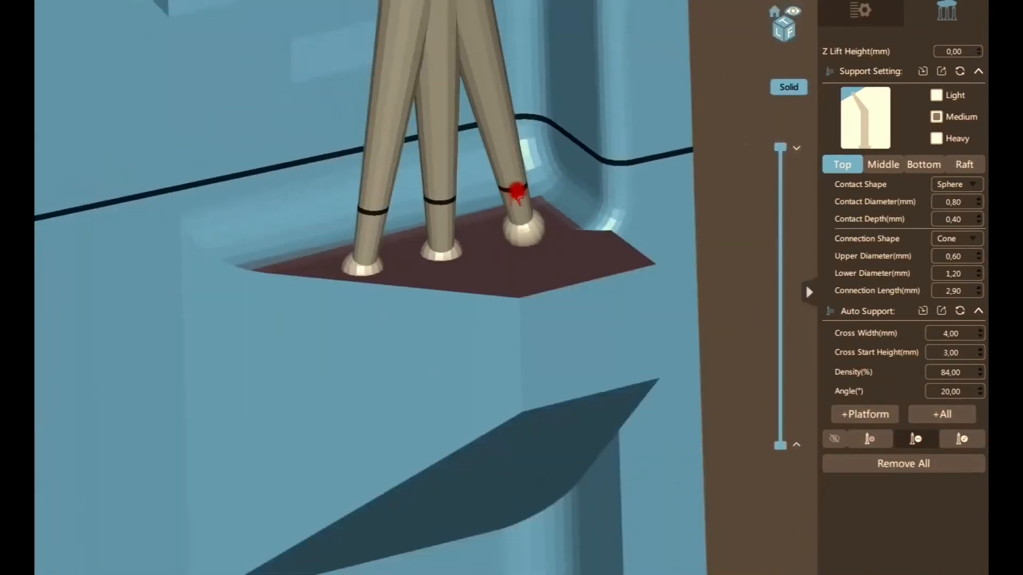
pyautogui.click(522, 197)
# Step: Add three branches from the ledge support's joint to the ledge's back, front and outer areas, and raise the joint to lengthen all branches
pyautogui.scroll(-4, 523, 187)
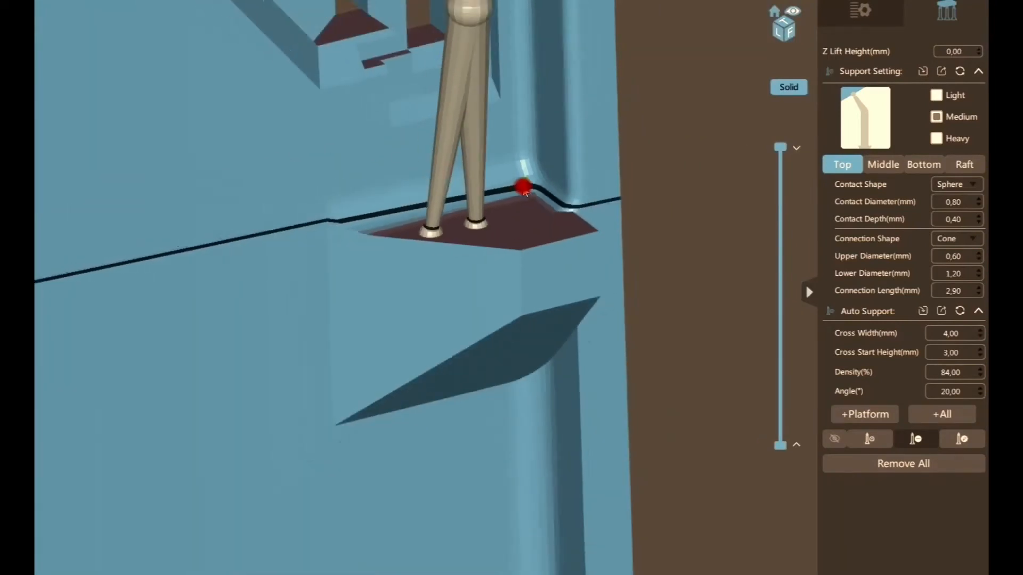
pyautogui.moveTo(508, 188); pyautogui.dragTo(511, 215, button='middle')
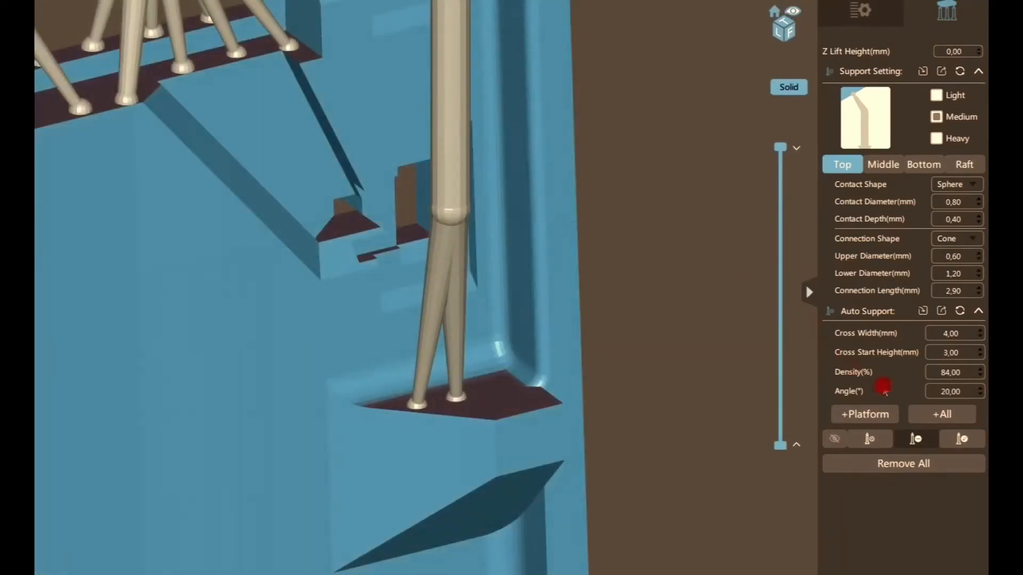
pyautogui.click(963, 438)
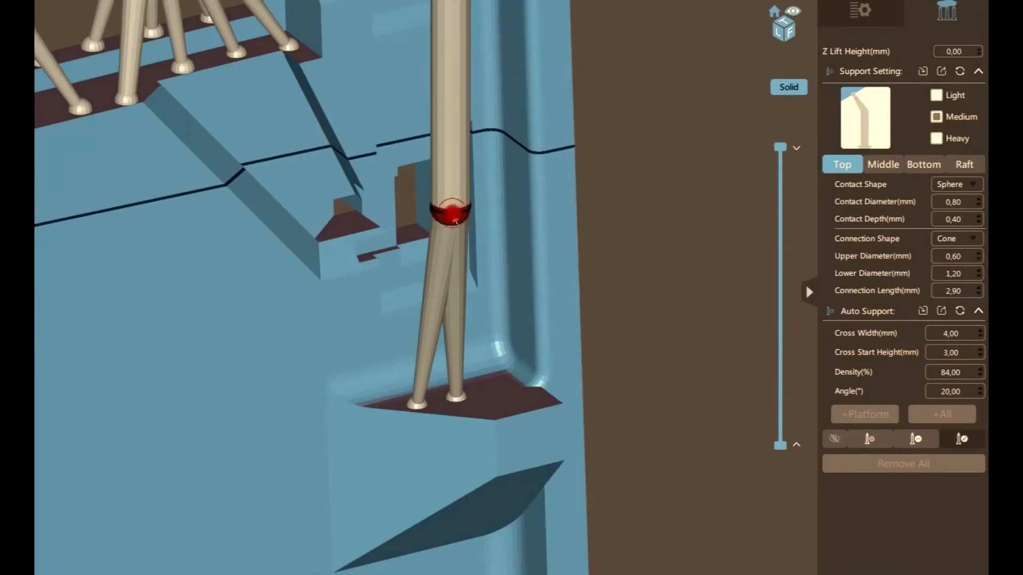
pyautogui.click(450, 213)
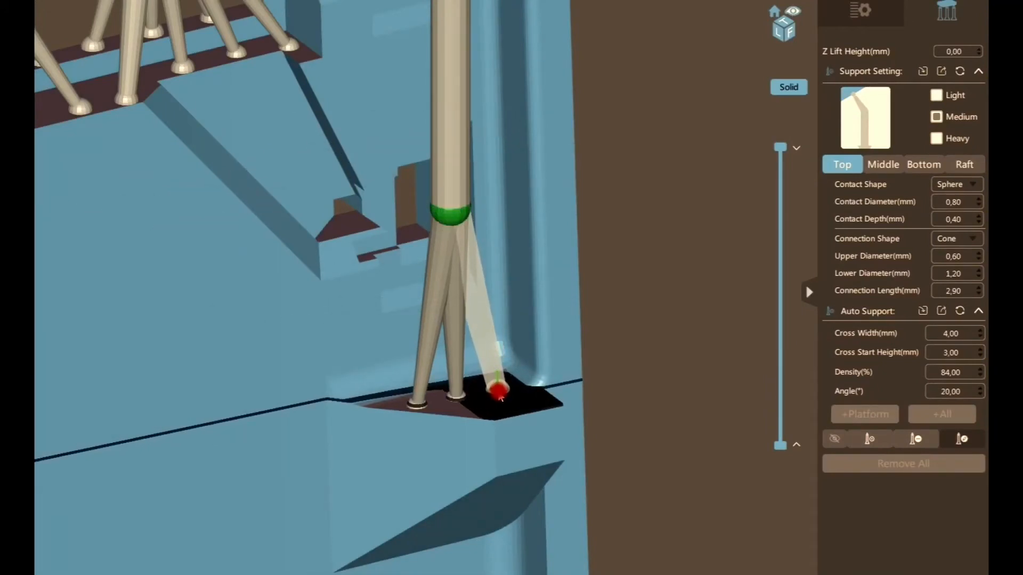
pyautogui.click(498, 393)
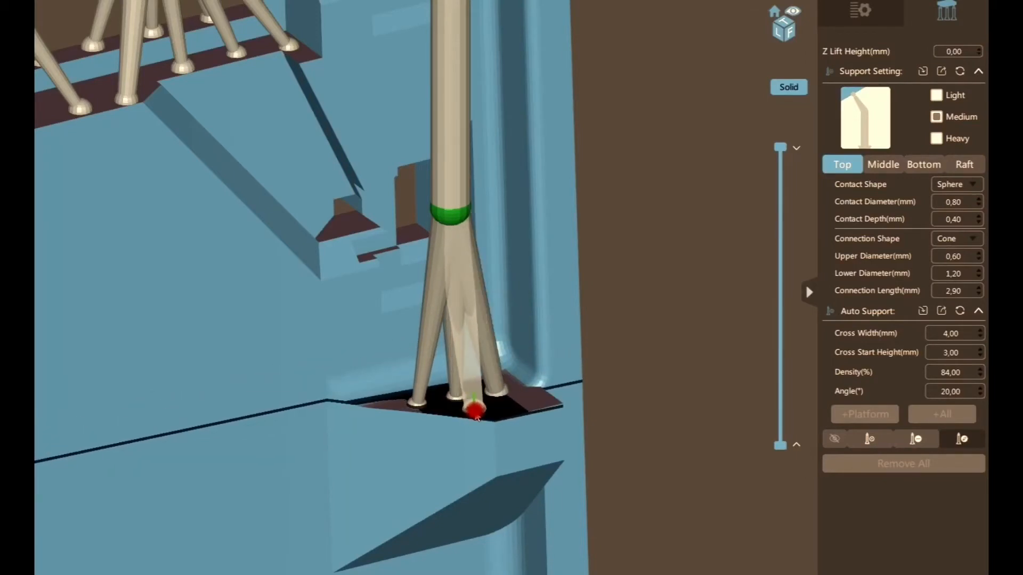
pyautogui.click(474, 413)
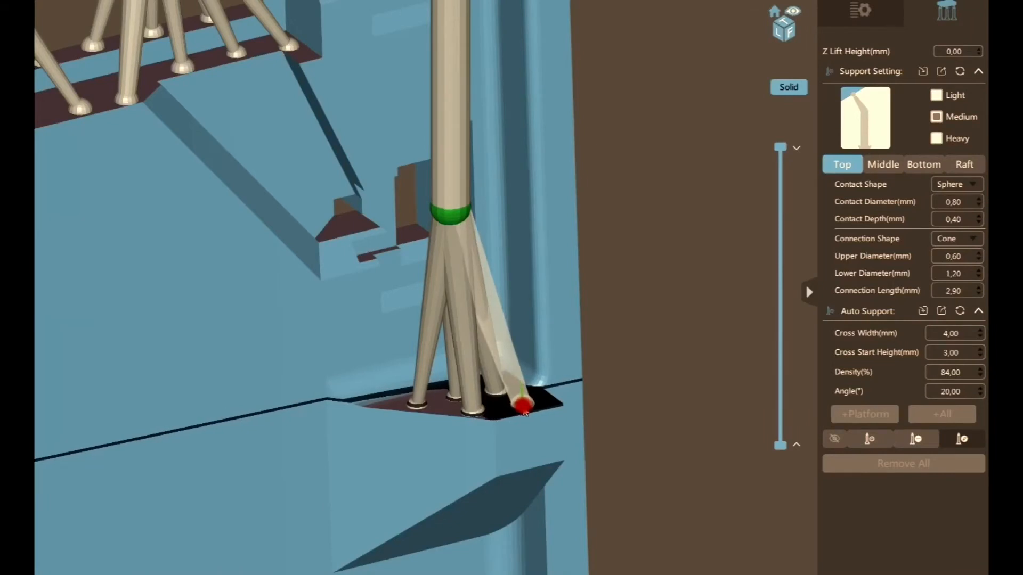
pyautogui.click(525, 409)
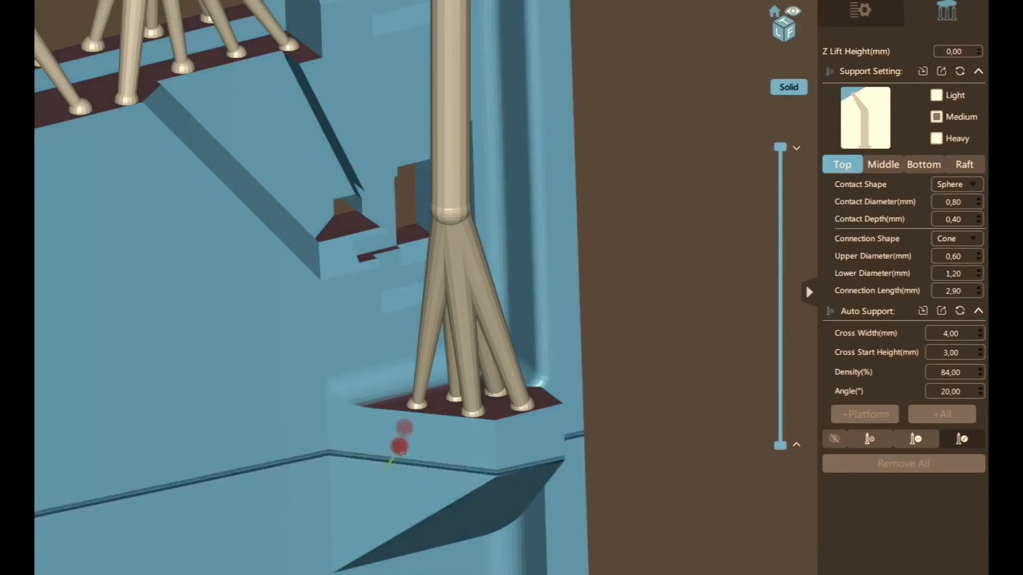
pyautogui.moveTo(447, 242); pyautogui.dragTo(457, 147)
pyautogui.scroll(3, 692, 236)
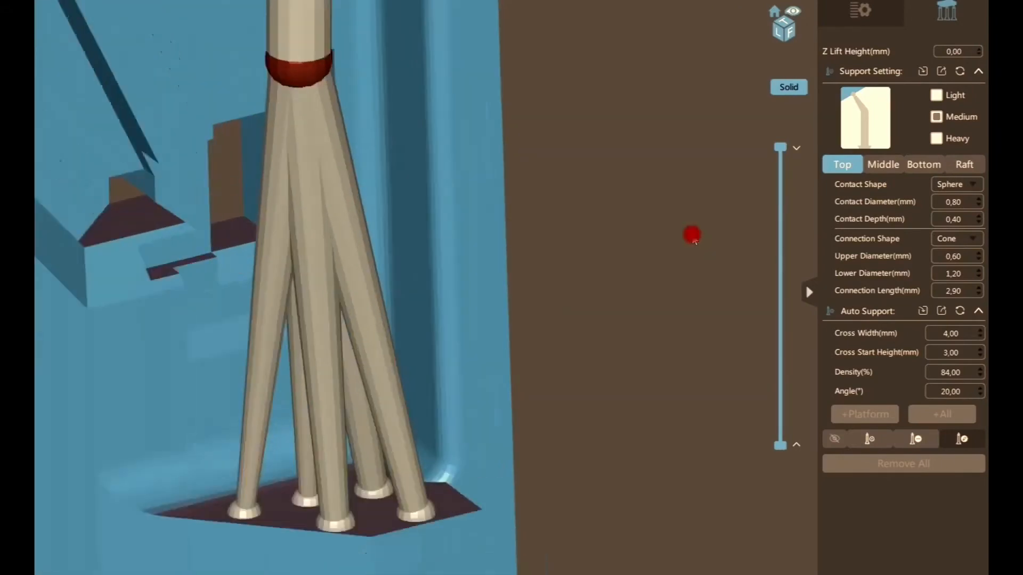
# Step: Place a support on the end tab beside the right-hand hole and raise its bend joint along the pillar
pyautogui.scroll(-8, 692, 236)
pyautogui.moveTo(647, 132); pyautogui.dragTo(620, 282, button='middle')
pyautogui.moveTo(620, 282); pyautogui.dragTo(601, 201, button='right')
pyautogui.moveTo(602, 201); pyautogui.dragTo(554, 333, button='middle')
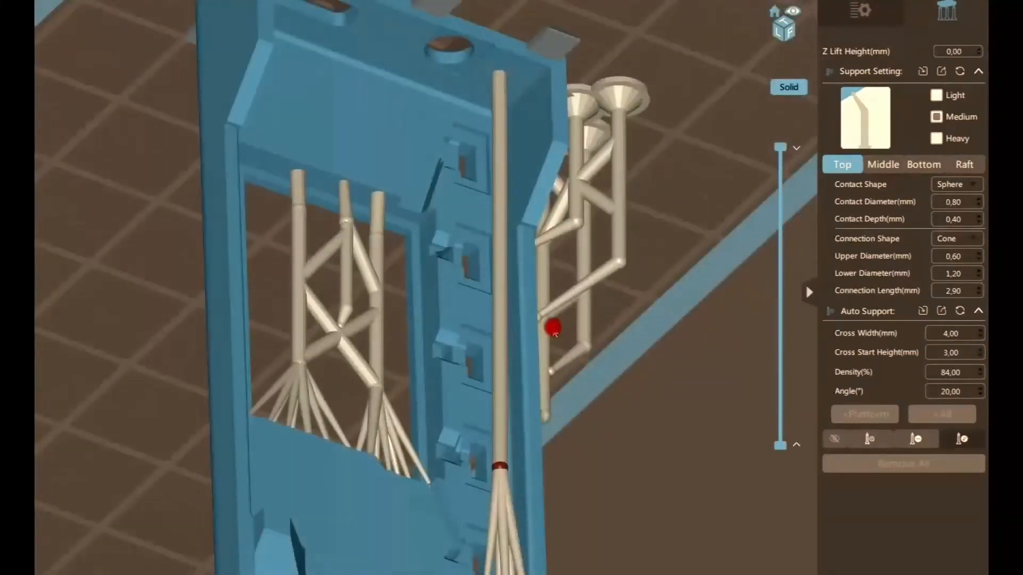
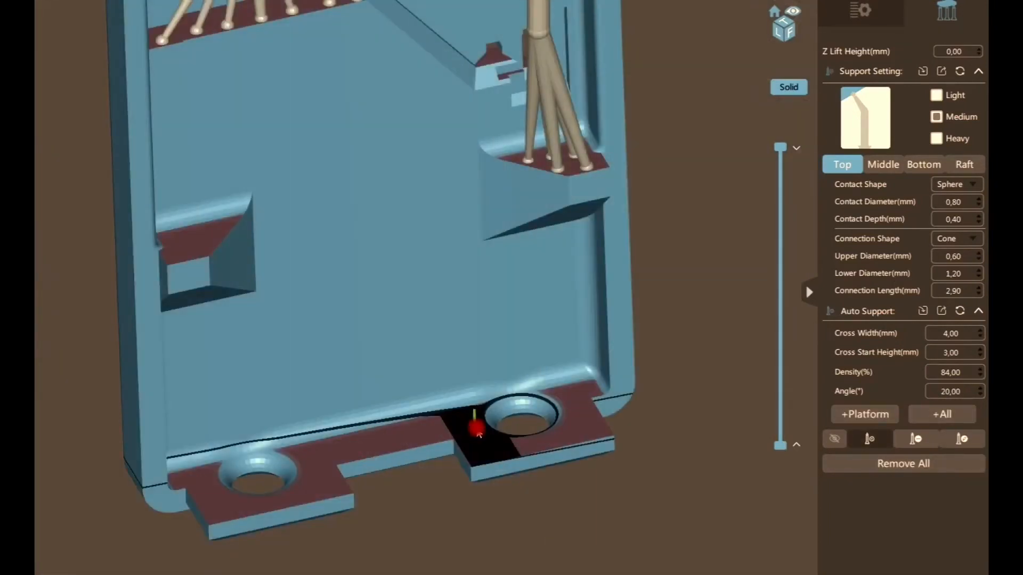
pyautogui.click(480, 432)
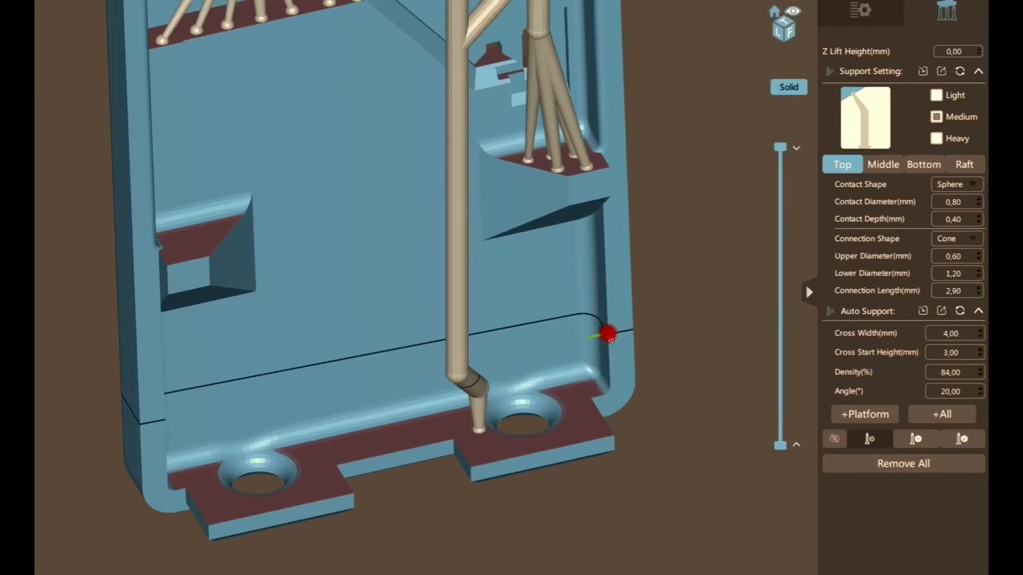
pyautogui.click(953, 442)
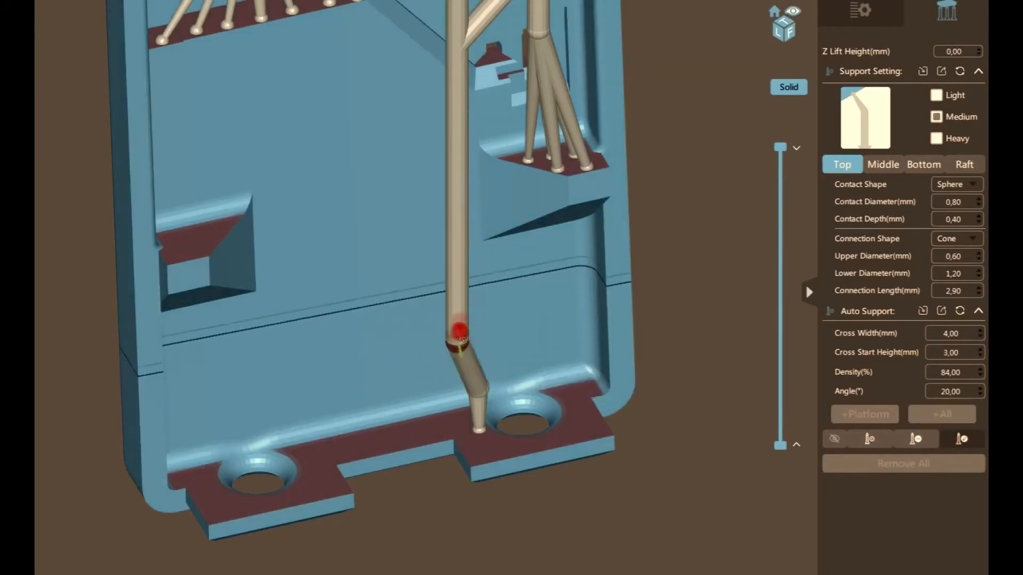
pyautogui.moveTo(461, 335); pyautogui.dragTo(468, 224)
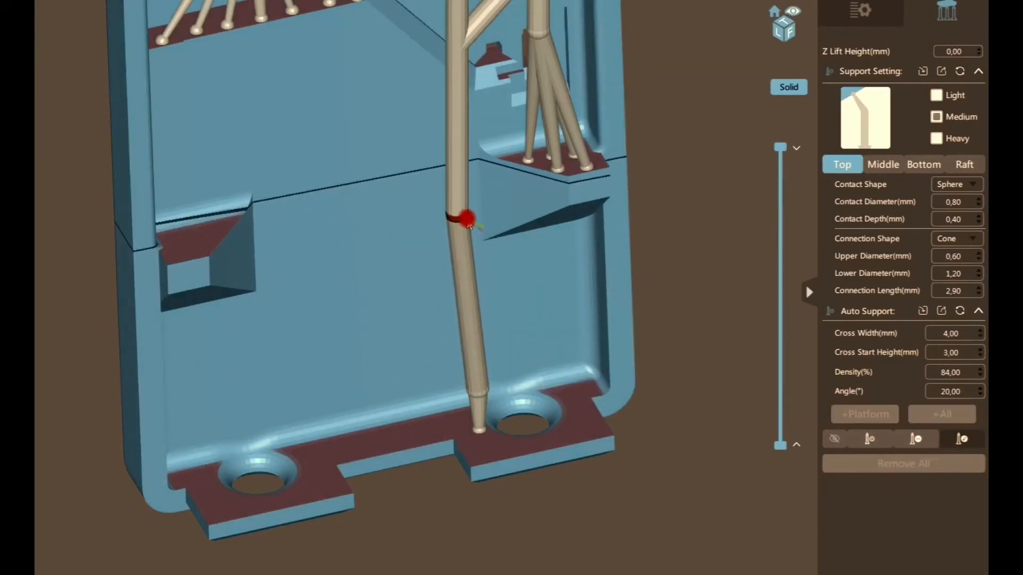
# Step: Move the new pillar's base off the round hole beside the neighbouring pillar and set its end section's upper diameter to 1.30 mm
pyautogui.moveTo(500, 167); pyautogui.dragTo(518, 428, button='middle')
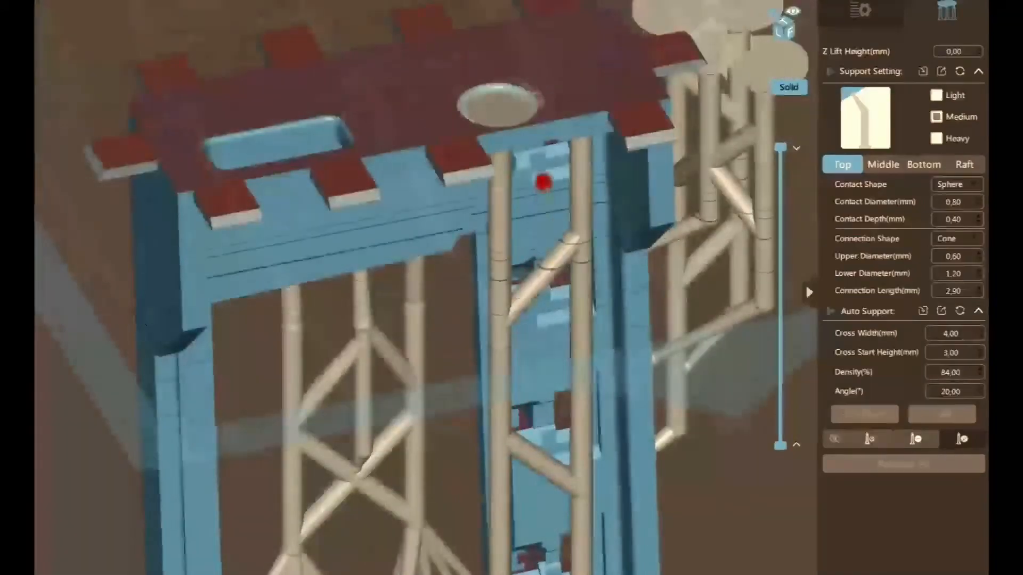
pyautogui.moveTo(543, 183); pyautogui.dragTo(536, 97, button='right')
pyautogui.moveTo(536, 97); pyautogui.dragTo(489, 332, button='middle')
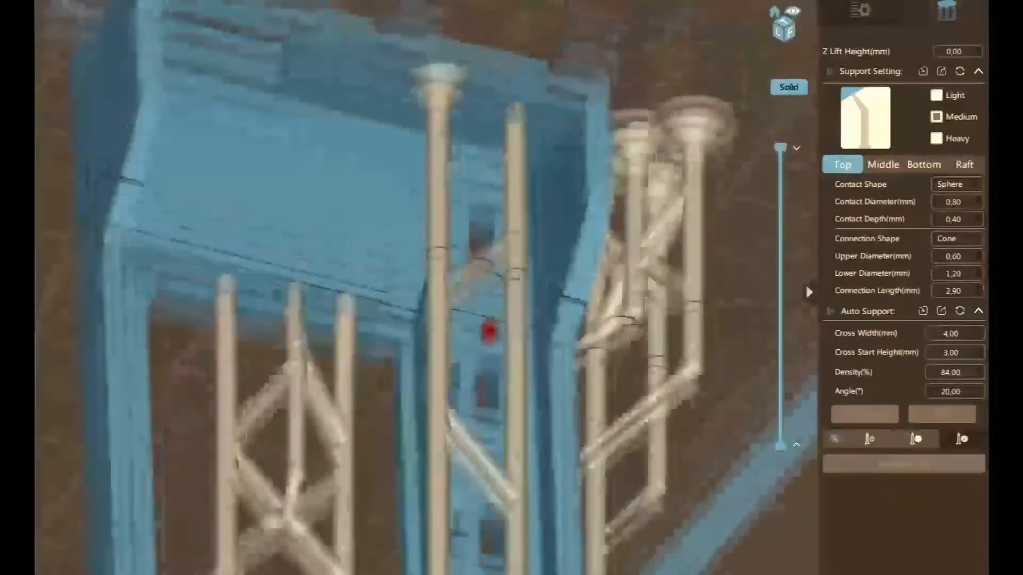
pyautogui.click(424, 239)
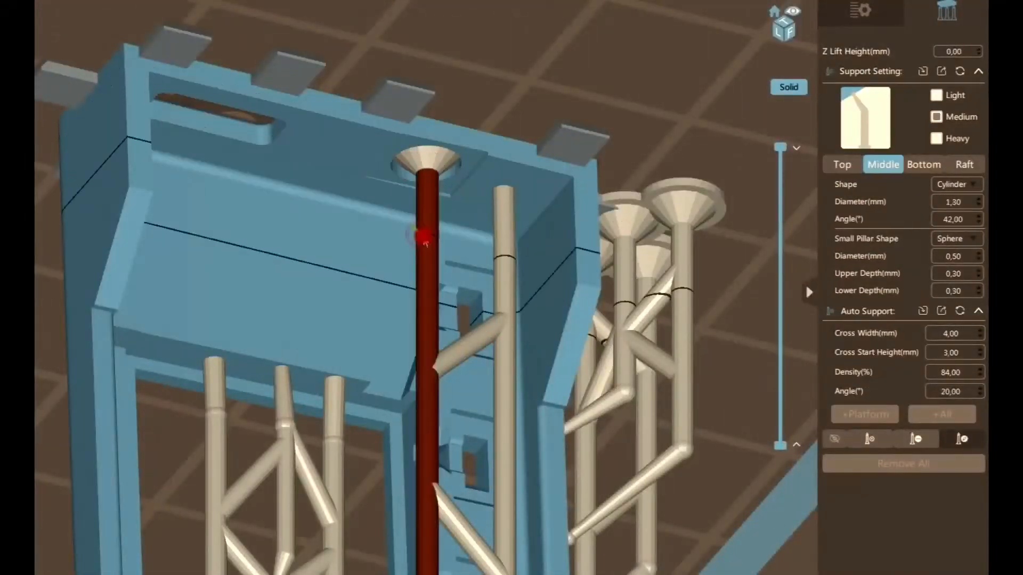
pyautogui.moveTo(425, 240); pyautogui.dragTo(430, 270)
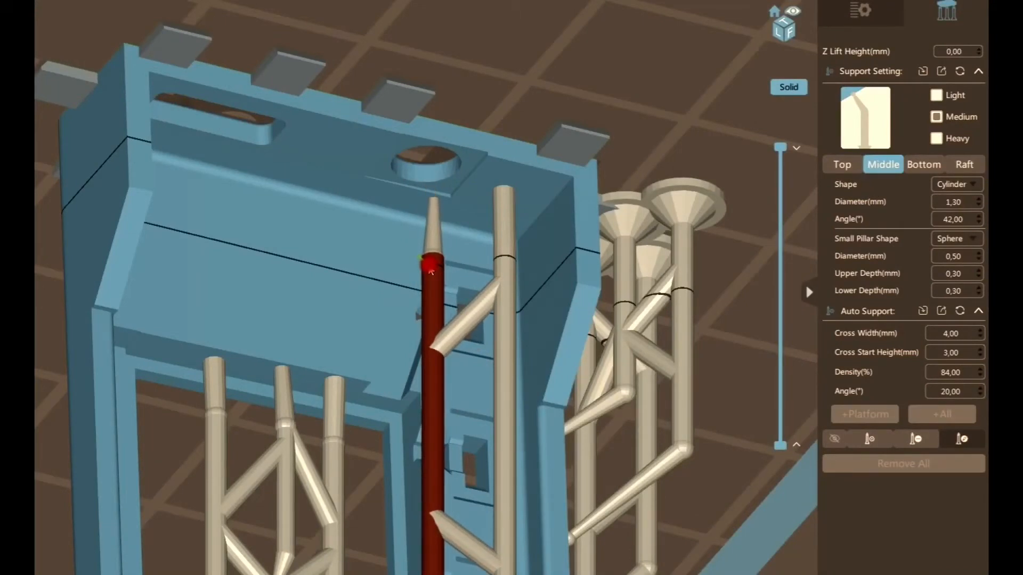
pyautogui.moveTo(430, 270); pyautogui.dragTo(420, 270)
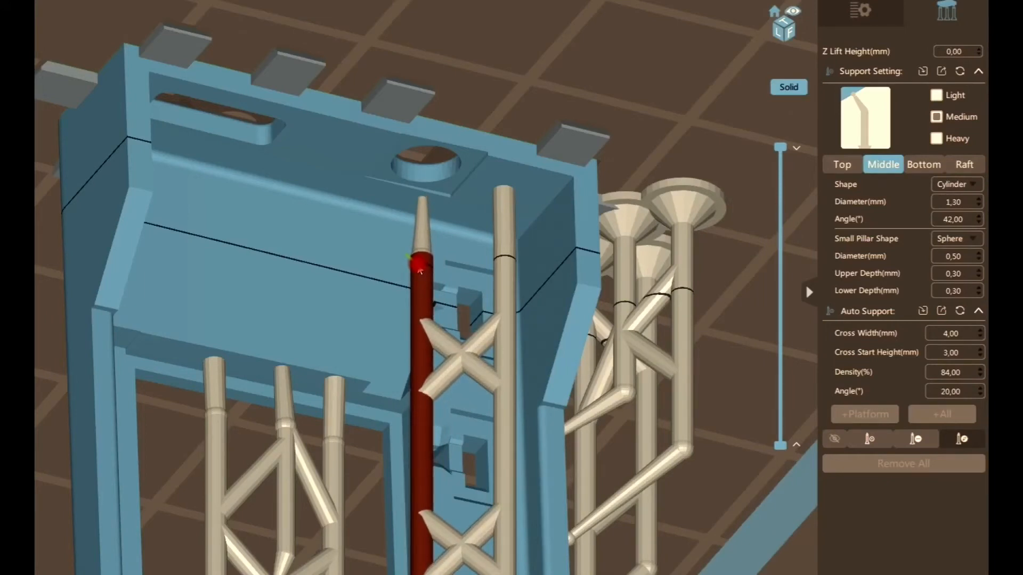
pyautogui.moveTo(453, 261); pyautogui.dragTo(458, 192, button='middle')
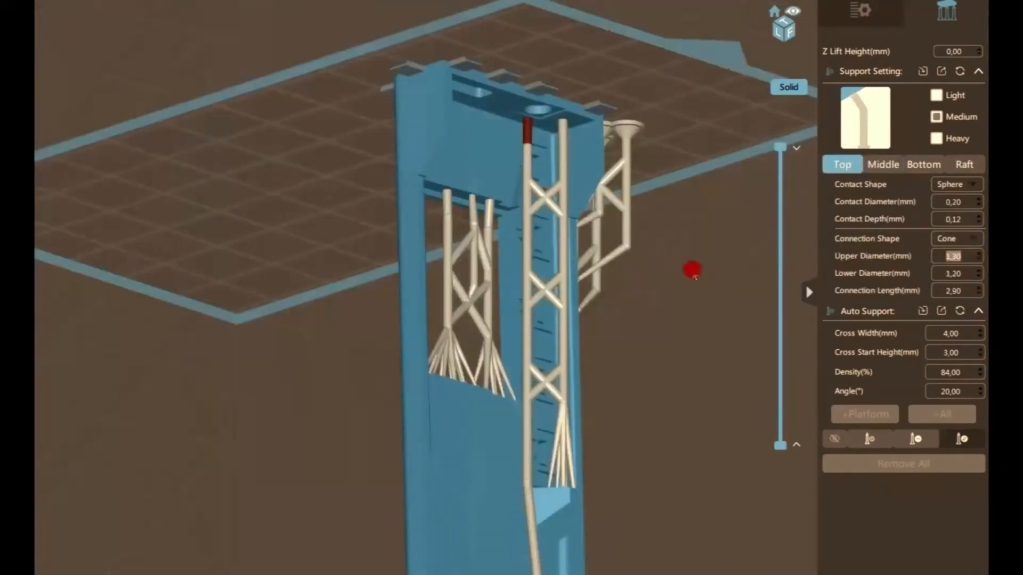
pyautogui.scroll(-6, 693, 272)
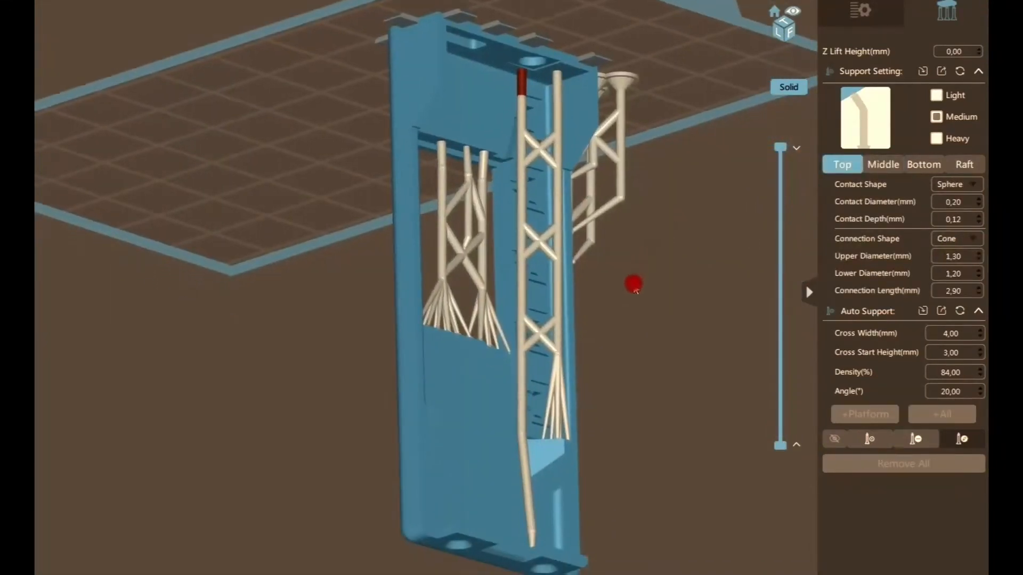
# Step: Extend a straight segment from the support's bend joint down towards the end strip, alongside the slanted branch
pyautogui.moveTo(606, 337); pyautogui.dragTo(474, 442)
pyautogui.moveTo(475, 446); pyautogui.dragTo(481, 314, button='middle')
pyautogui.scroll(-3, 475, 407)
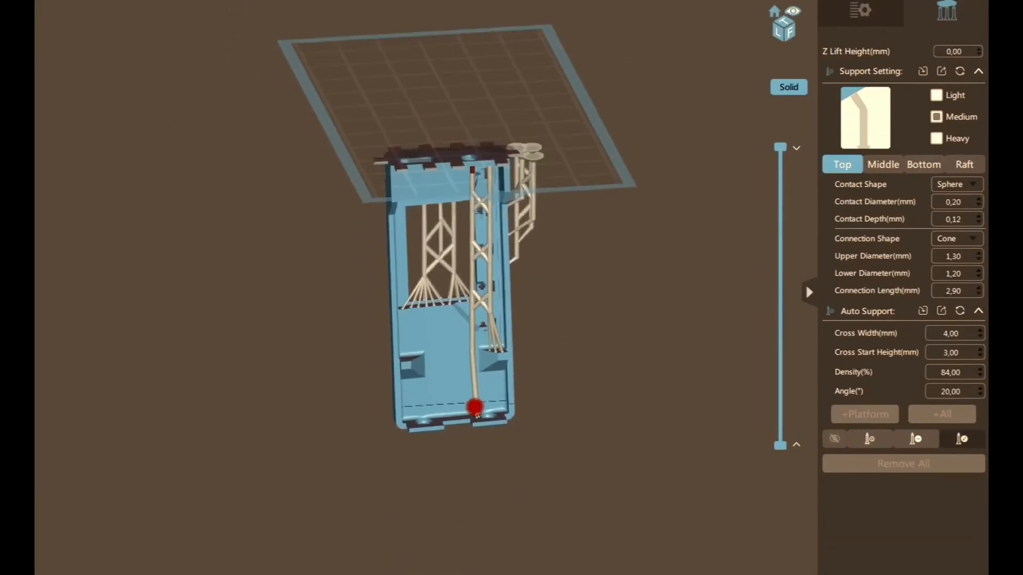
pyautogui.scroll(8, 475, 405)
pyautogui.scroll(2, 474, 399)
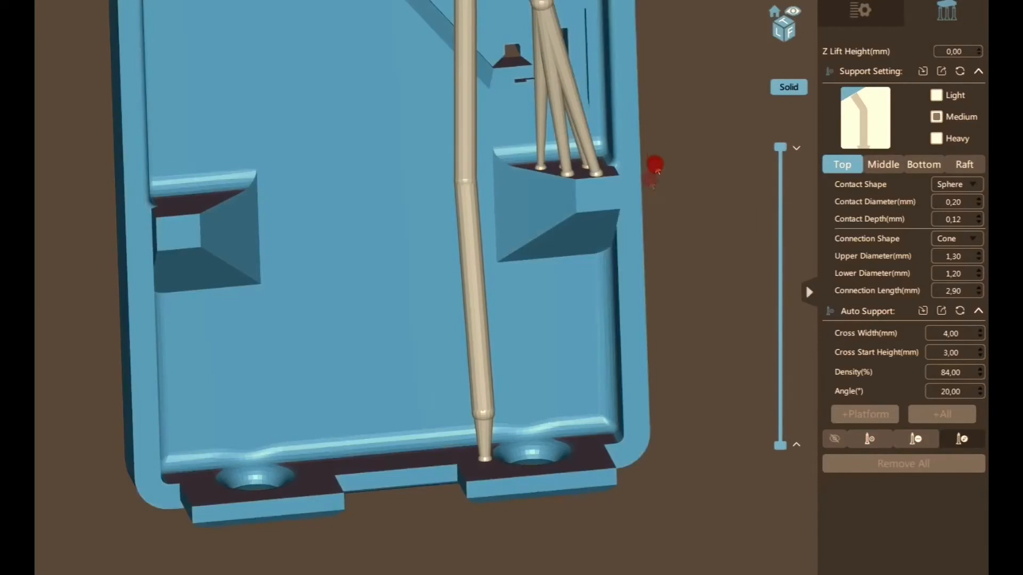
pyautogui.click(914, 439)
pyautogui.click(962, 439)
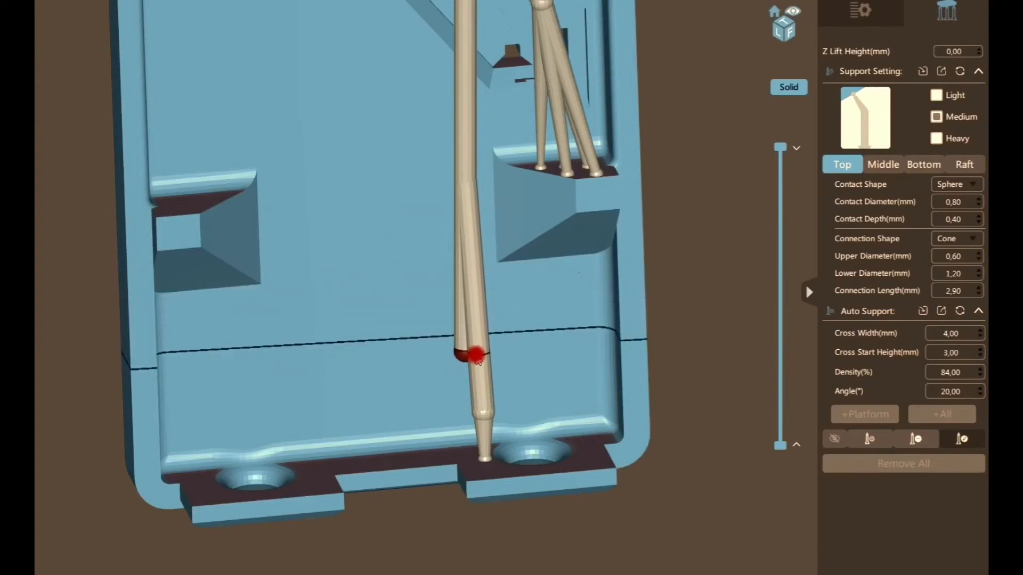
# Step: Add two thin branches from the straight segment's end joint onto the strip next to the right-hand tab
pyautogui.moveTo(609, 256); pyautogui.dragTo(578, 251, button='right')
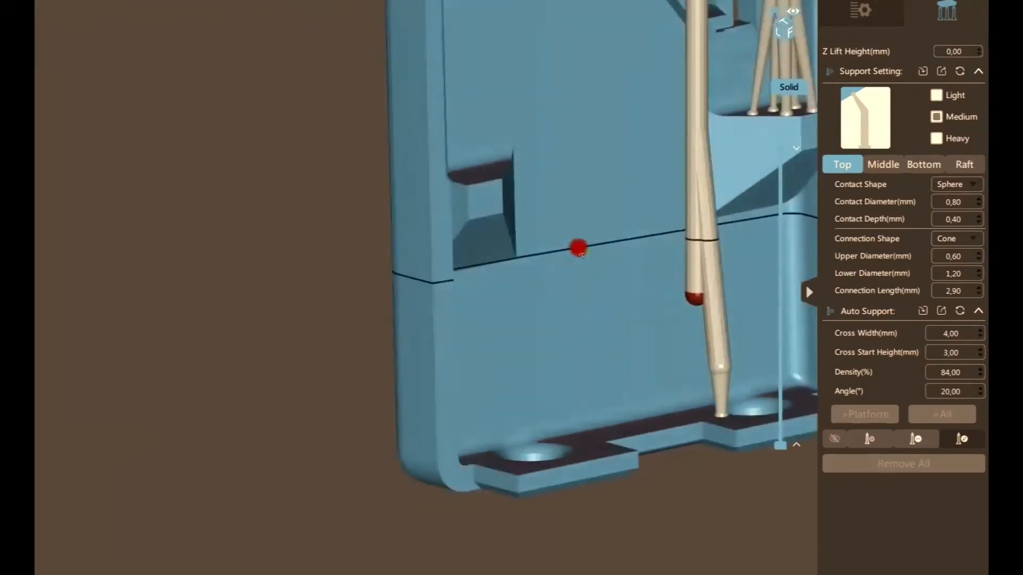
pyautogui.moveTo(578, 251); pyautogui.dragTo(465, 230, button='middle')
pyautogui.moveTo(471, 239); pyautogui.dragTo(388, 217, button='right')
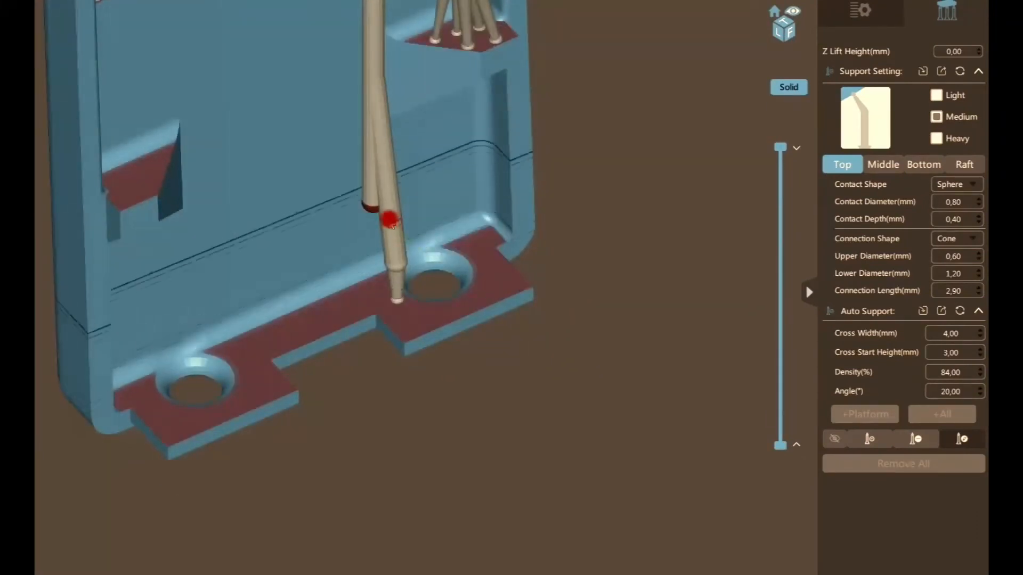
pyautogui.click(373, 212)
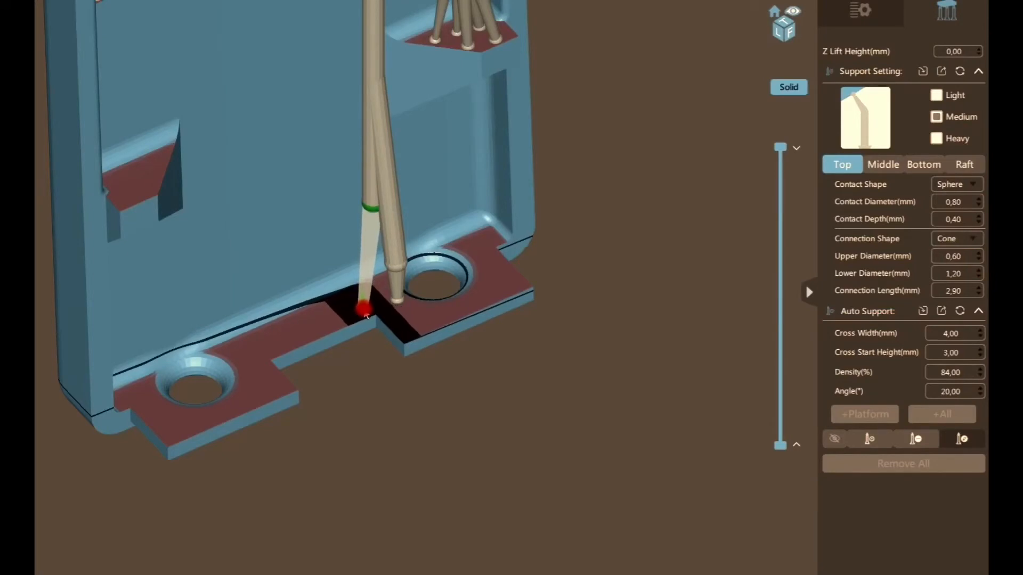
pyautogui.click(365, 315)
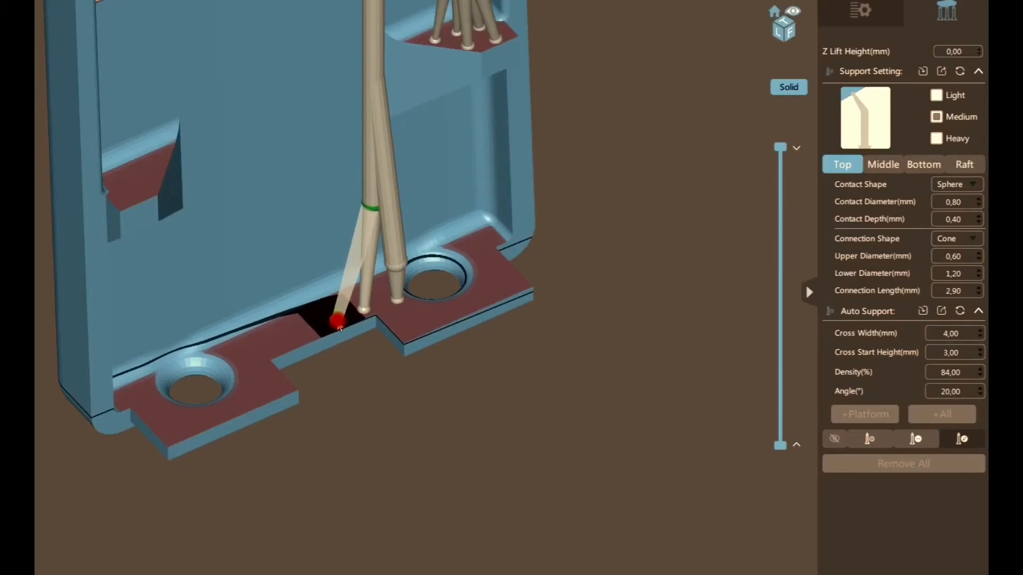
pyautogui.click(338, 320)
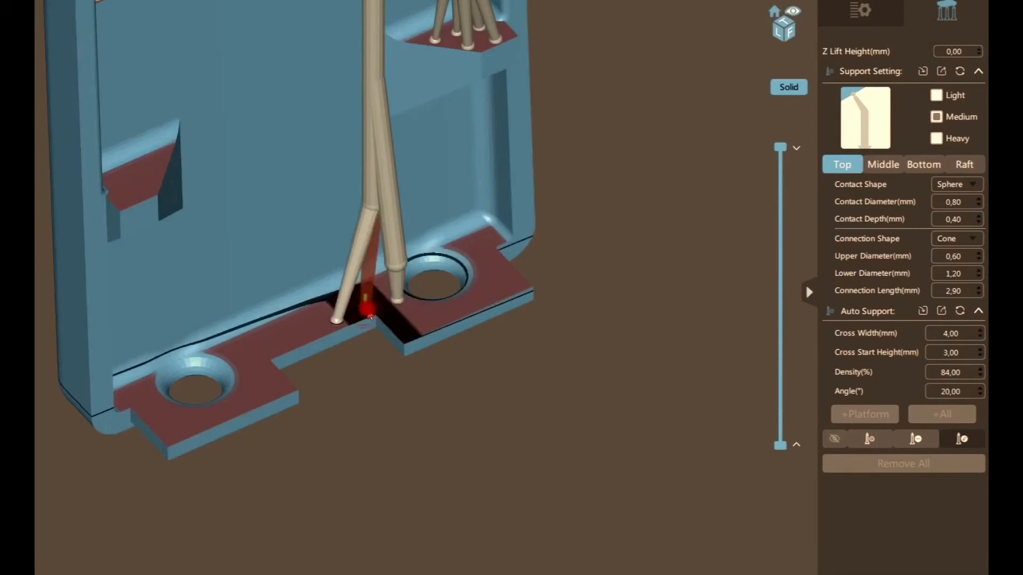
# Step: Reposition both branch tips further back on the strip, towards the case's inner wall
pyautogui.click(370, 315)
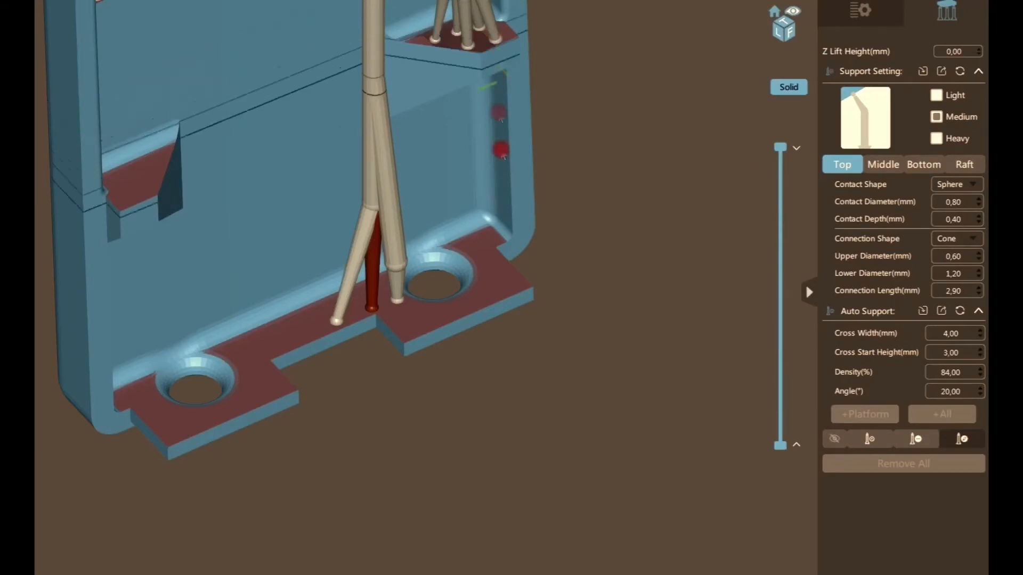
pyautogui.click(372, 313)
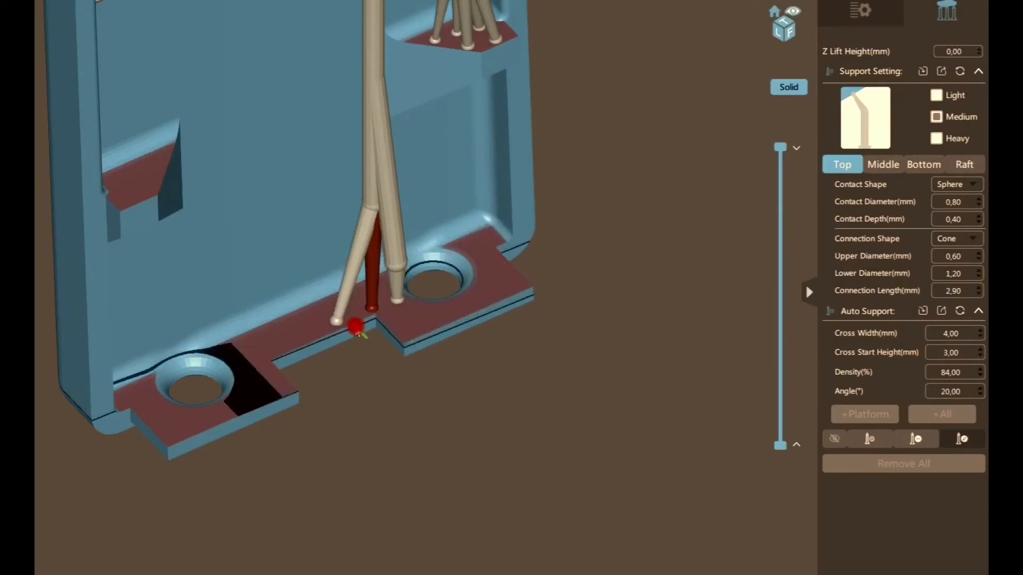
pyautogui.scroll(5, 361, 358)
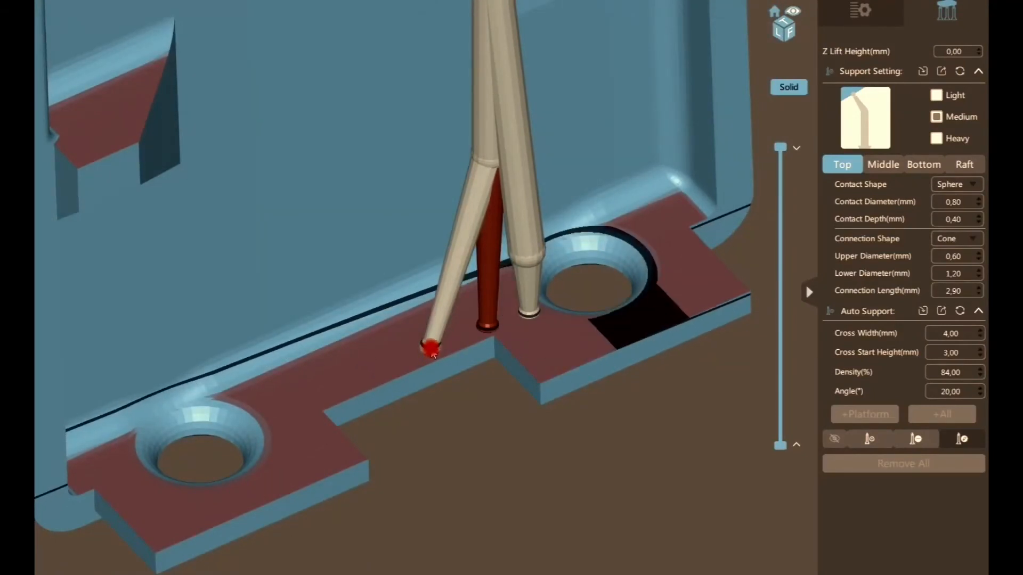
pyautogui.click(433, 354)
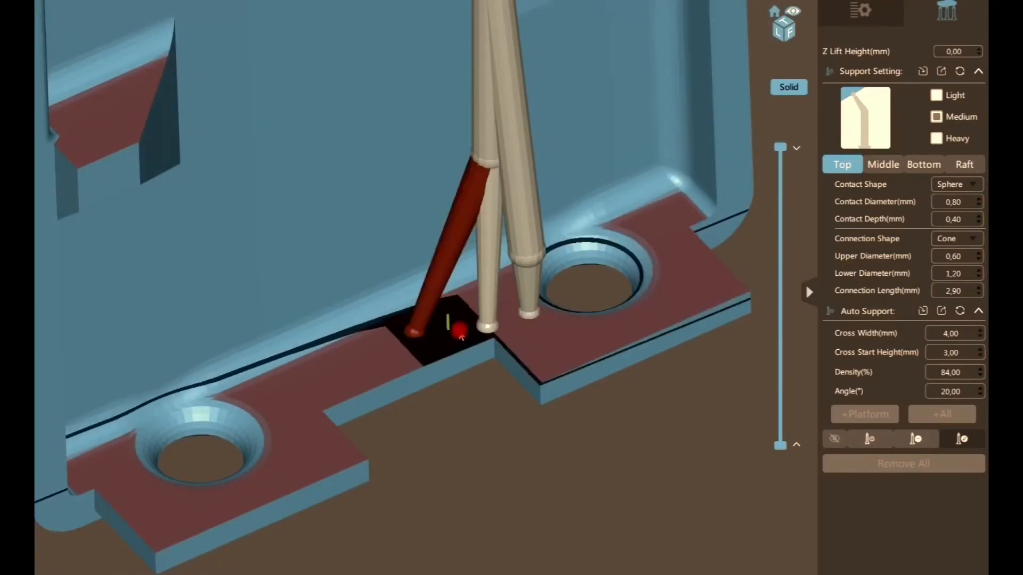
pyautogui.moveTo(486, 335); pyautogui.dragTo(416, 332)
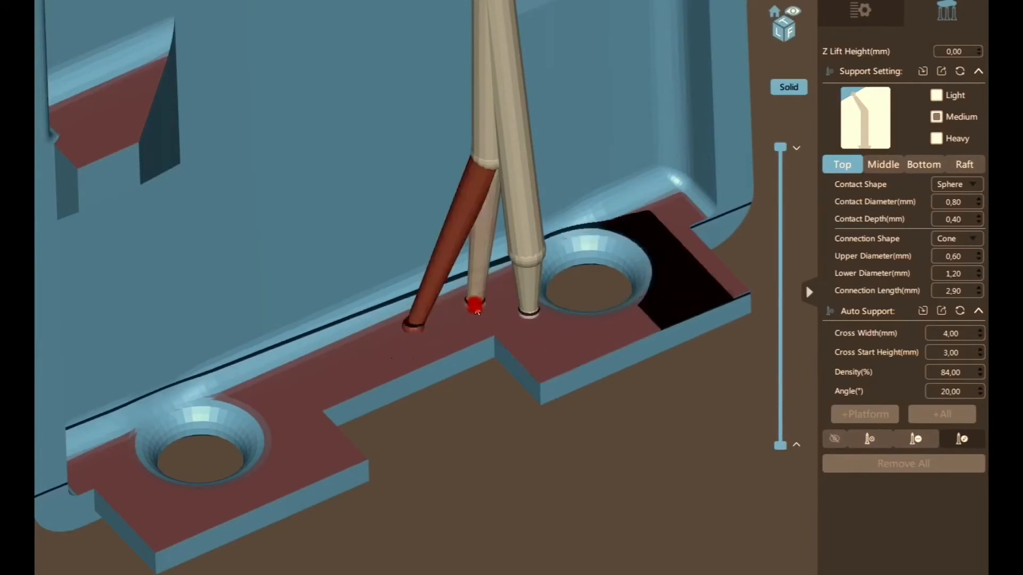
pyautogui.moveTo(474, 306); pyautogui.dragTo(451, 352)
# Step: Add two more branches from the same joint in front of the others and shift the left one's tip towards the strip's outer edge
pyautogui.click(489, 165)
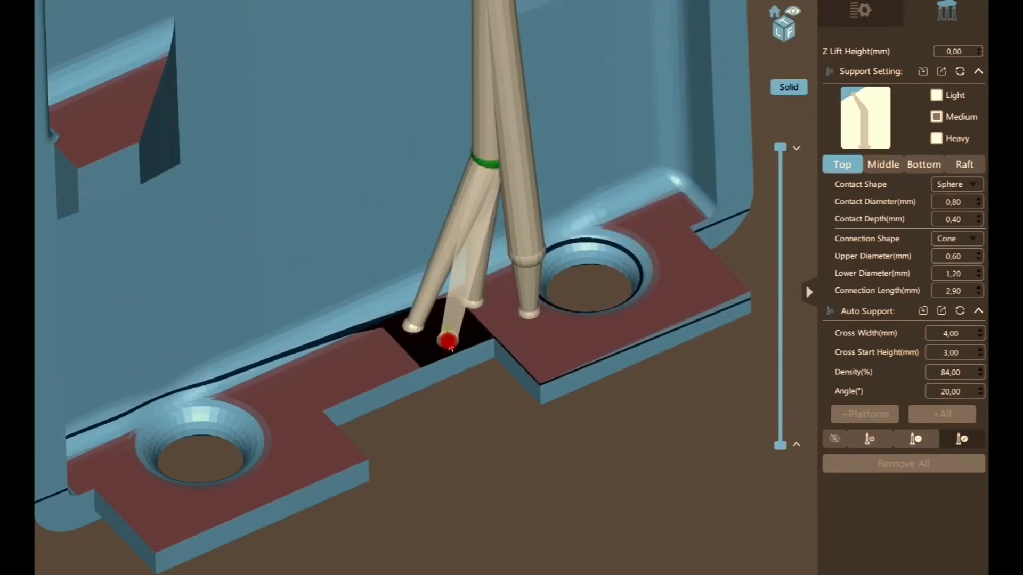
pyautogui.click(452, 341)
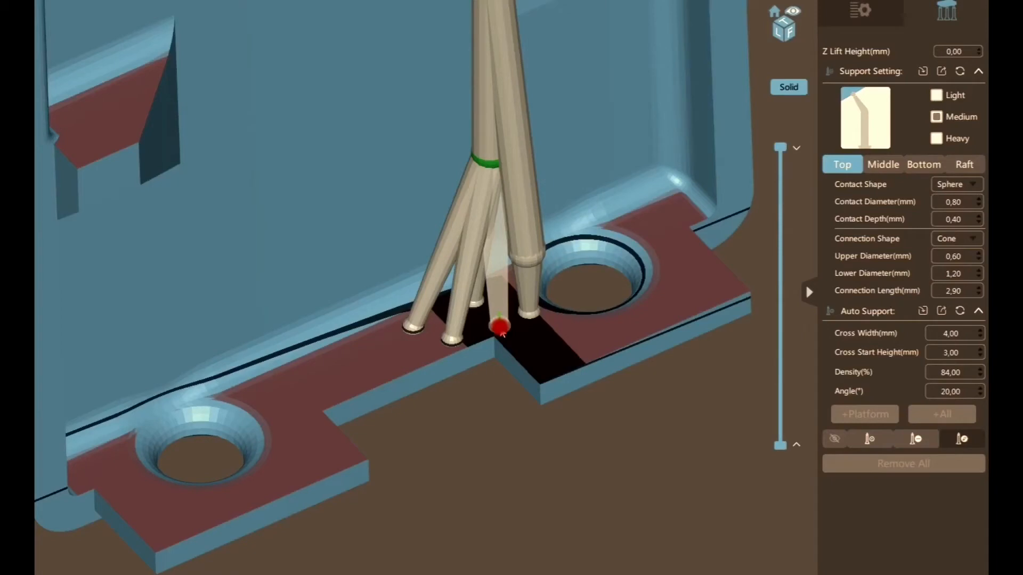
pyautogui.click(500, 330)
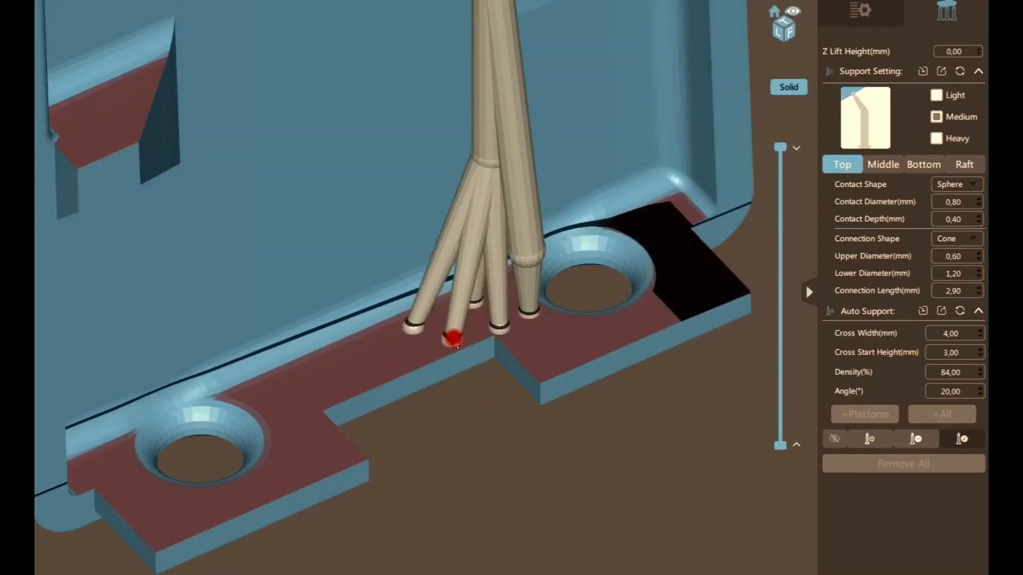
pyautogui.moveTo(456, 345); pyautogui.dragTo(443, 353)
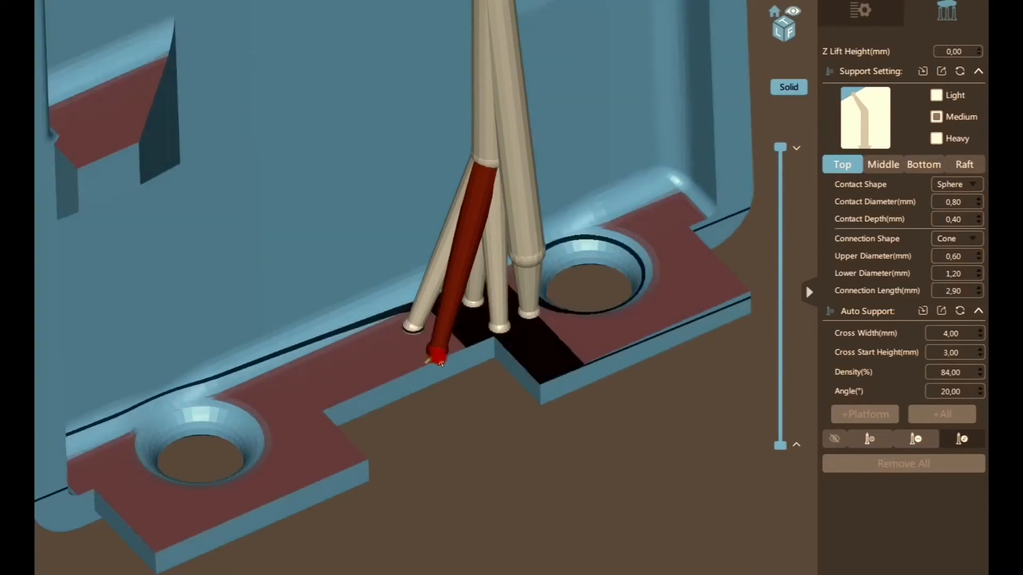
# Step: Add three thin branches from the straight segment's end joint onto the right-hand tab's inner corner, beside its hole, and along its outer edge
pyautogui.scroll(3, 468, 389)
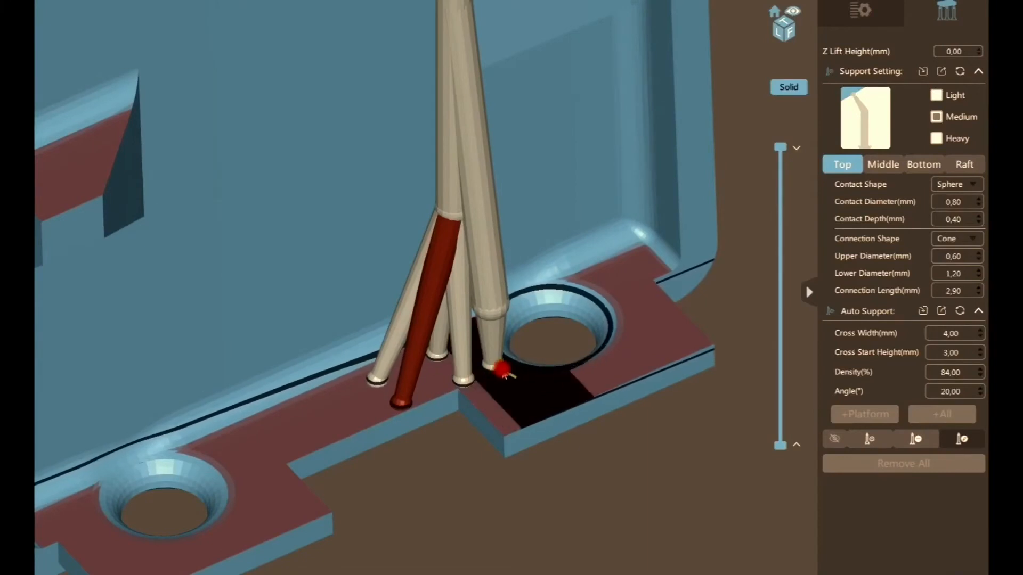
pyautogui.moveTo(519, 367); pyautogui.dragTo(505, 352, button='right')
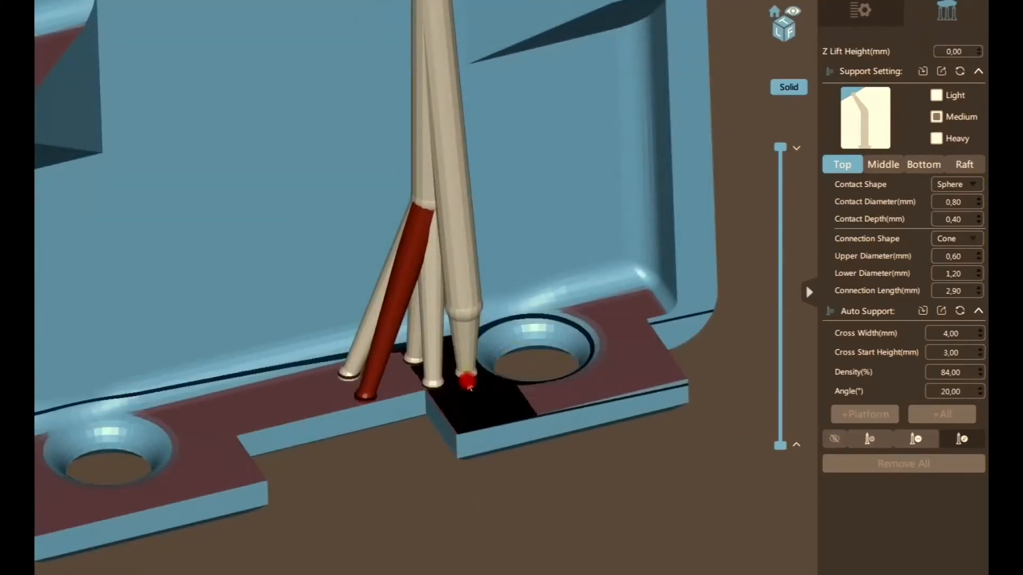
pyautogui.click(469, 379)
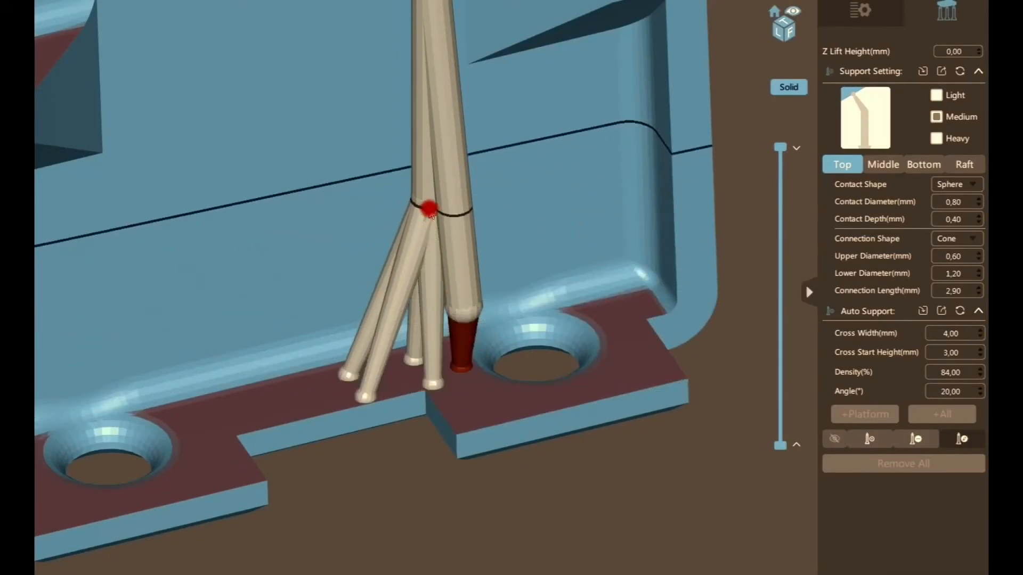
pyautogui.moveTo(430, 212); pyautogui.dragTo(481, 417)
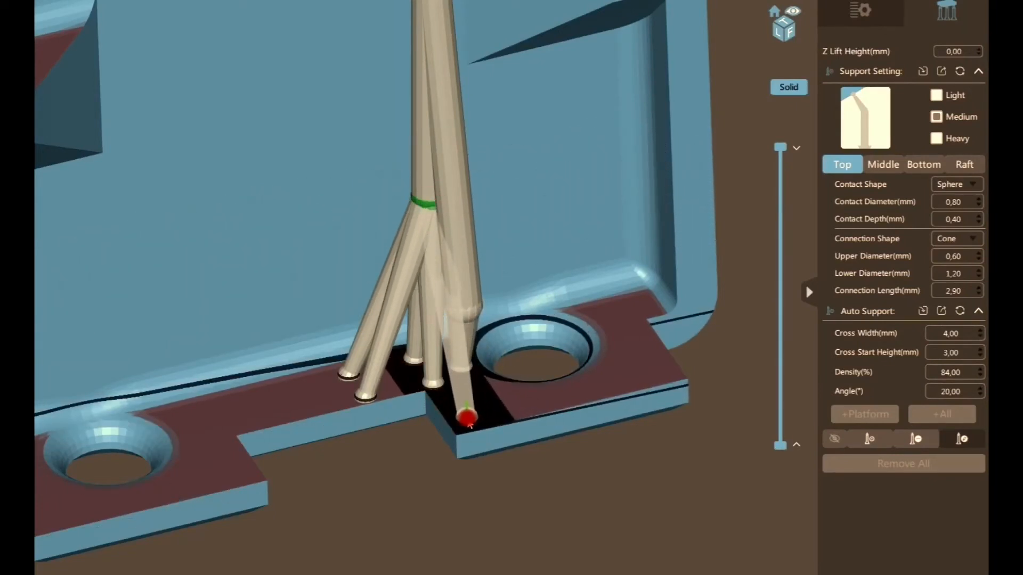
pyautogui.click(467, 425)
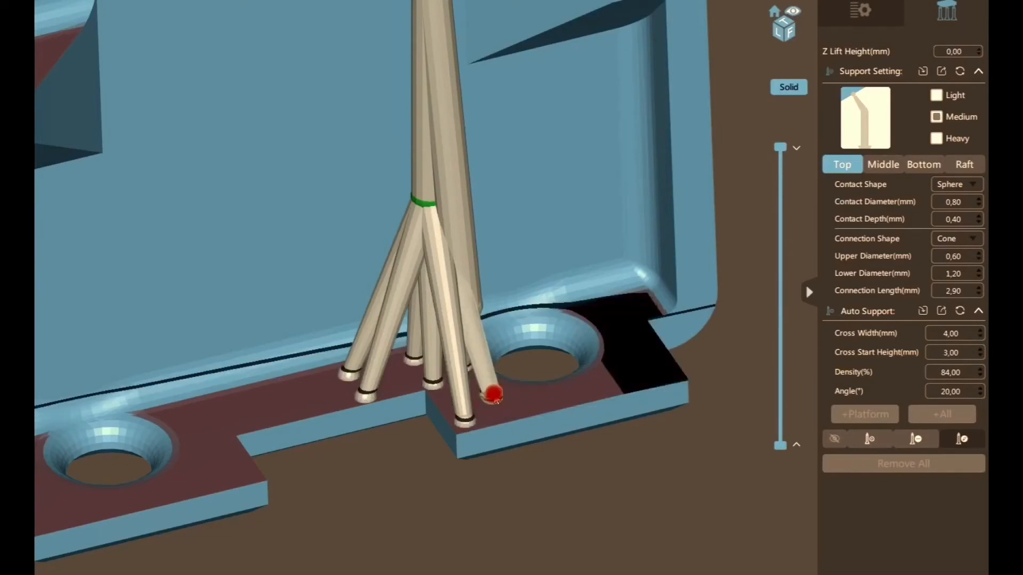
pyautogui.click(491, 394)
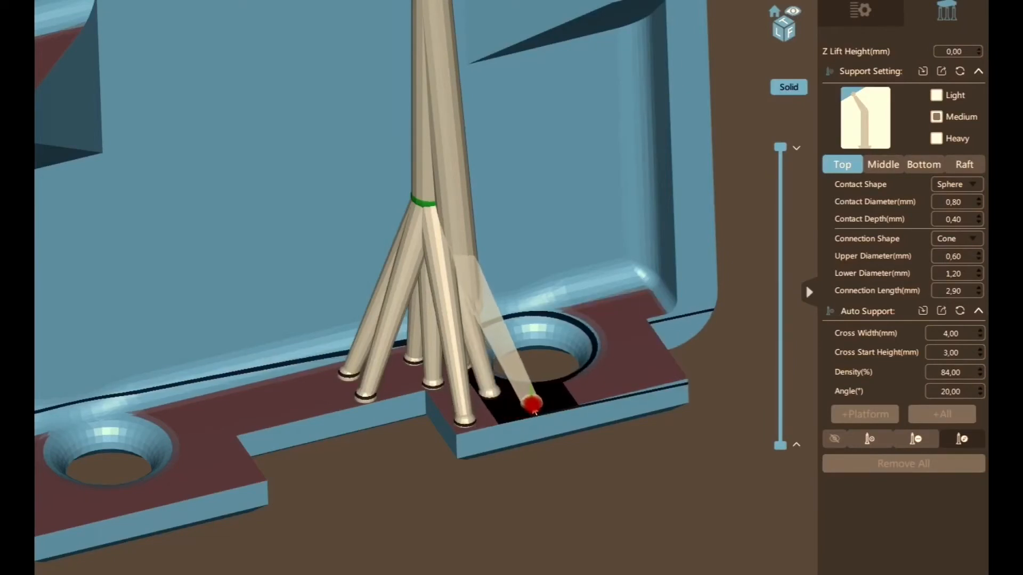
pyautogui.click(532, 409)
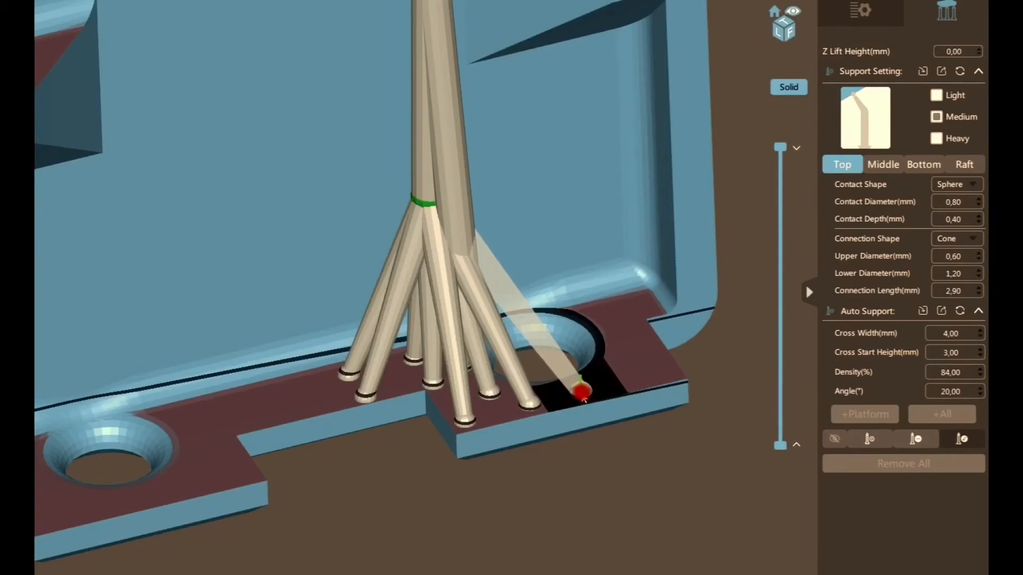
# Step: Fan four more branches from the joint across the right-hand tab's far side, beyond the hole and out to its back and outer corners
pyautogui.click(588, 396)
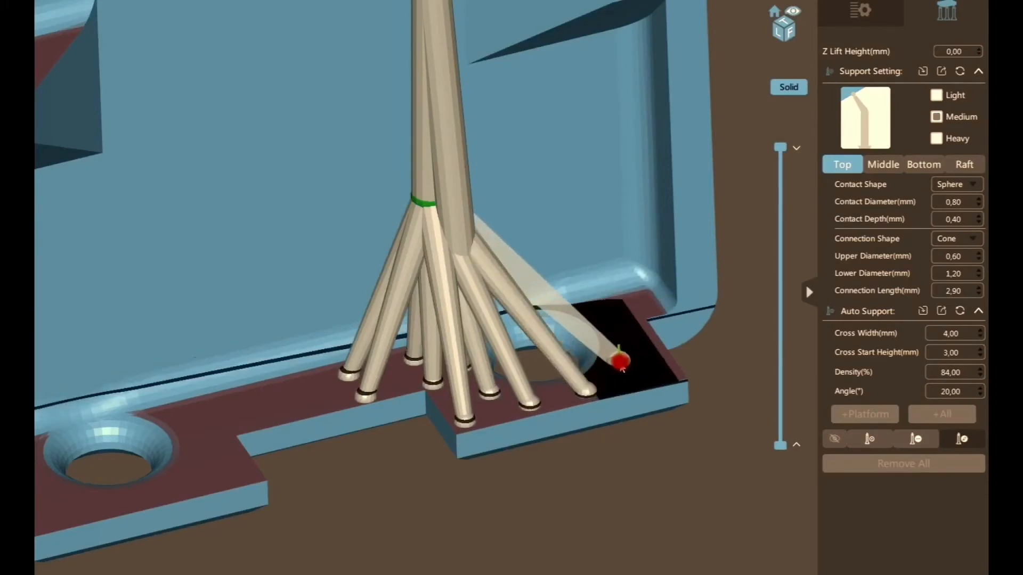
pyautogui.click(617, 365)
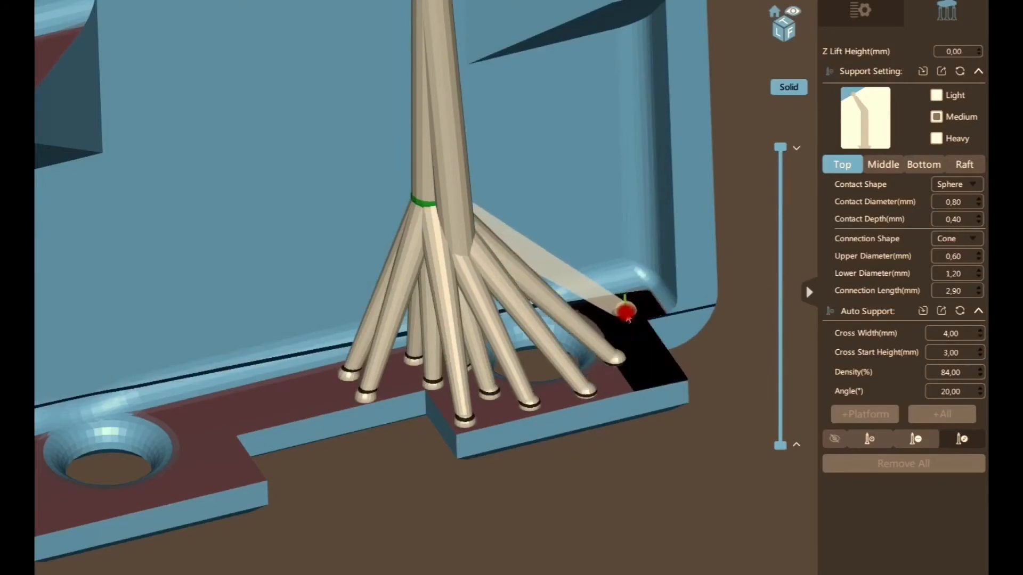
pyautogui.click(624, 318)
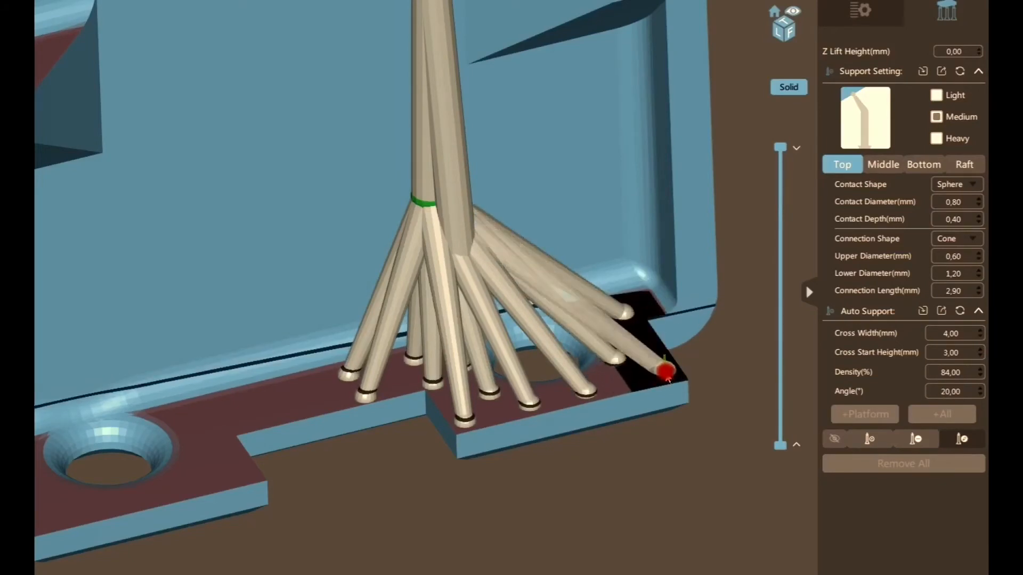
pyautogui.click(664, 372)
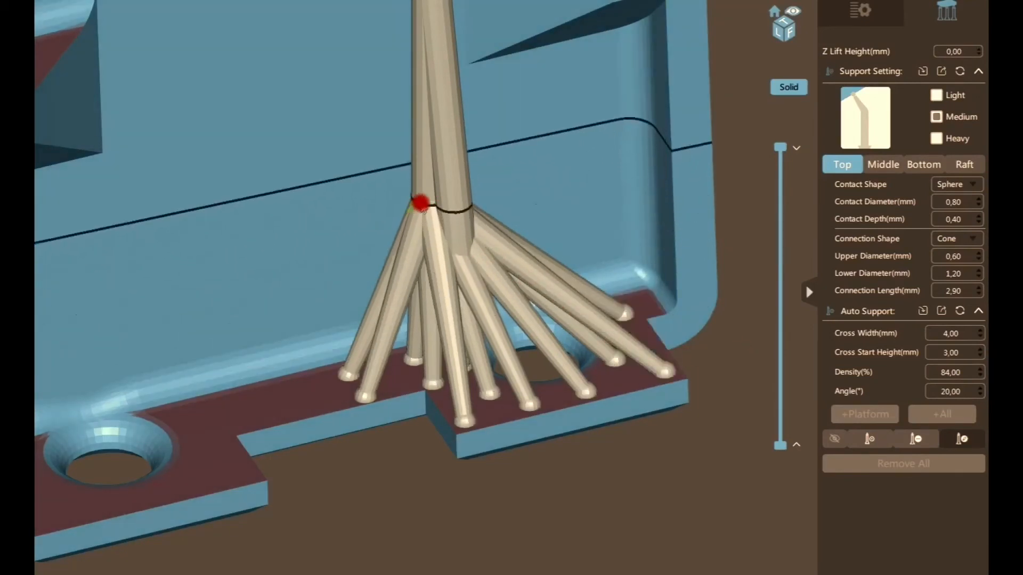
# Step: Raise the branches' shared joint well up the pillar to make the fan of tips steeper
pyautogui.moveTo(421, 196); pyautogui.dragTo(427, 114)
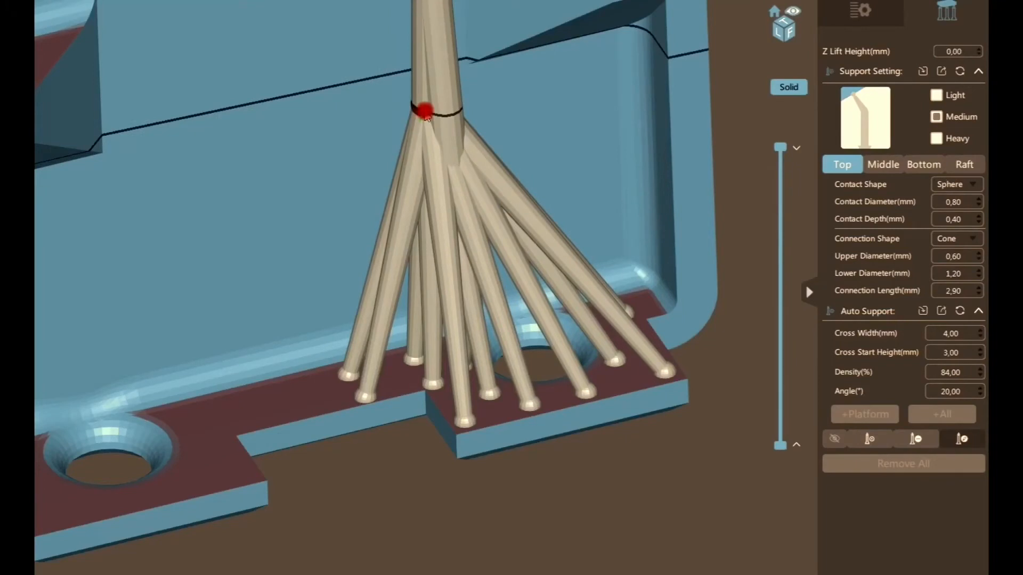
pyautogui.moveTo(426, 116); pyautogui.dragTo(428, 93)
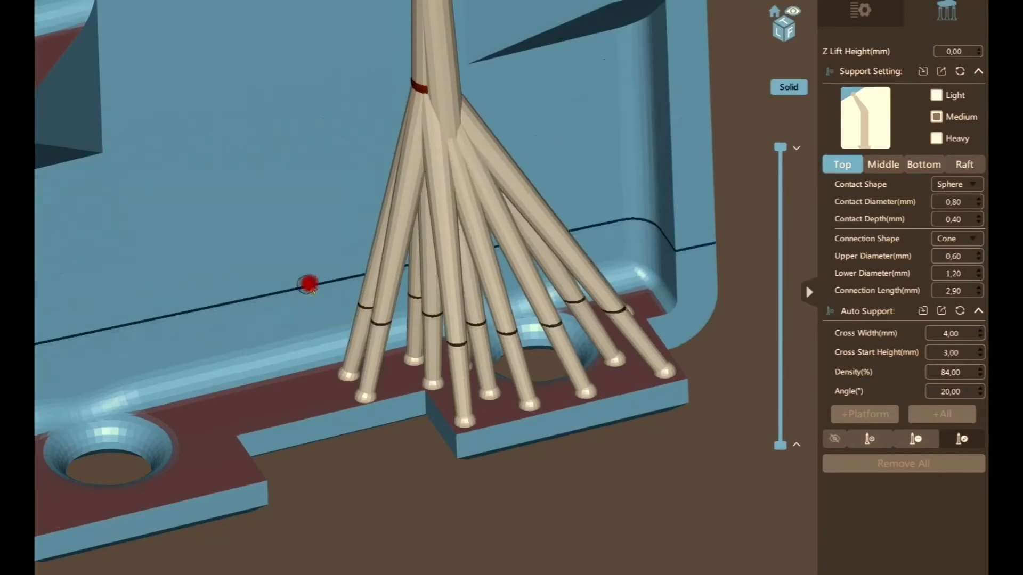
# Step: Reposition the rearmost outer branch's tip on the flat tab surface between the hole and the case's side wall
pyautogui.moveTo(362, 259); pyautogui.dragTo(563, 377, button='right')
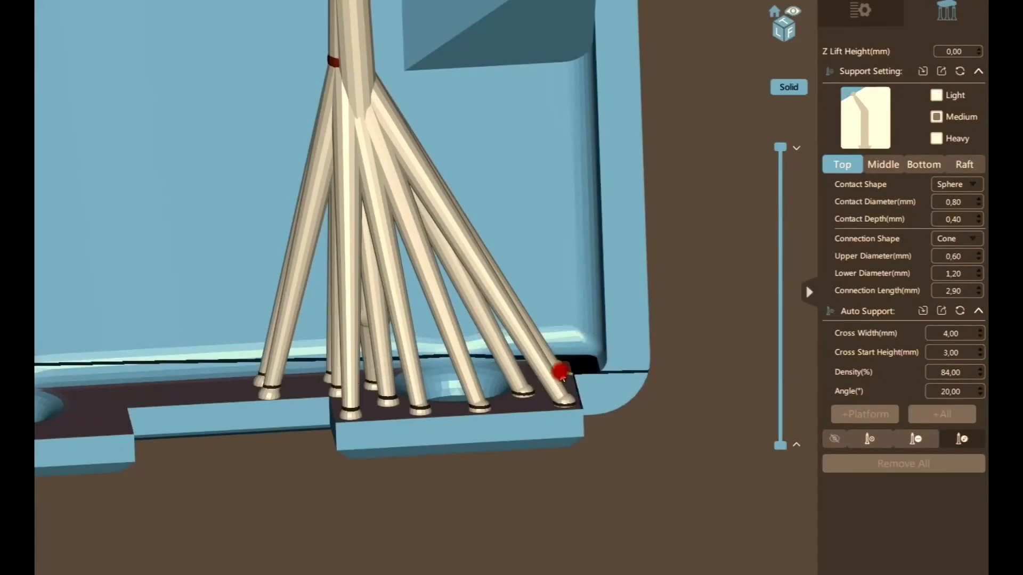
pyautogui.scroll(3, 563, 377)
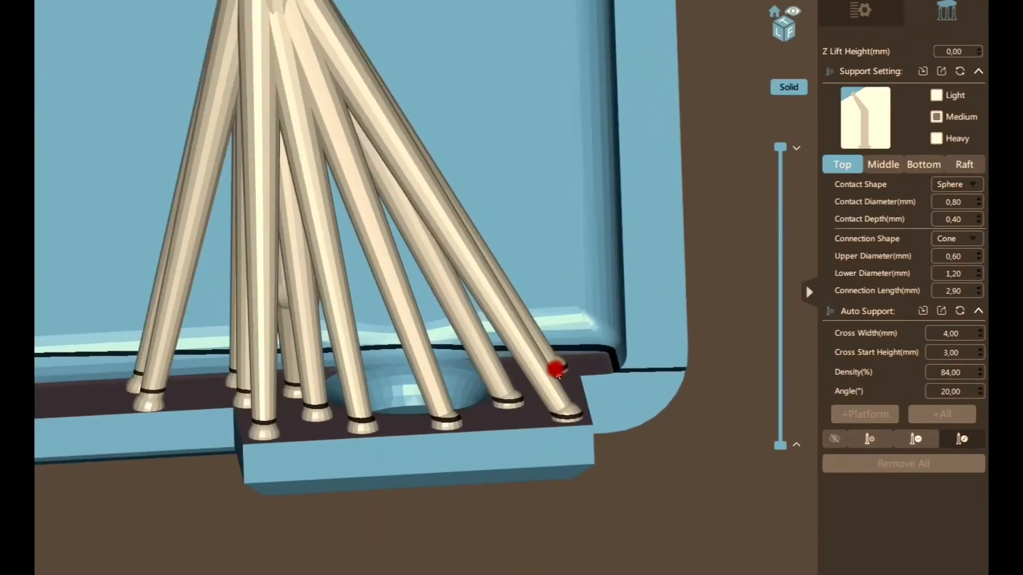
pyautogui.click(555, 369)
pyautogui.moveTo(554, 370); pyautogui.dragTo(534, 380)
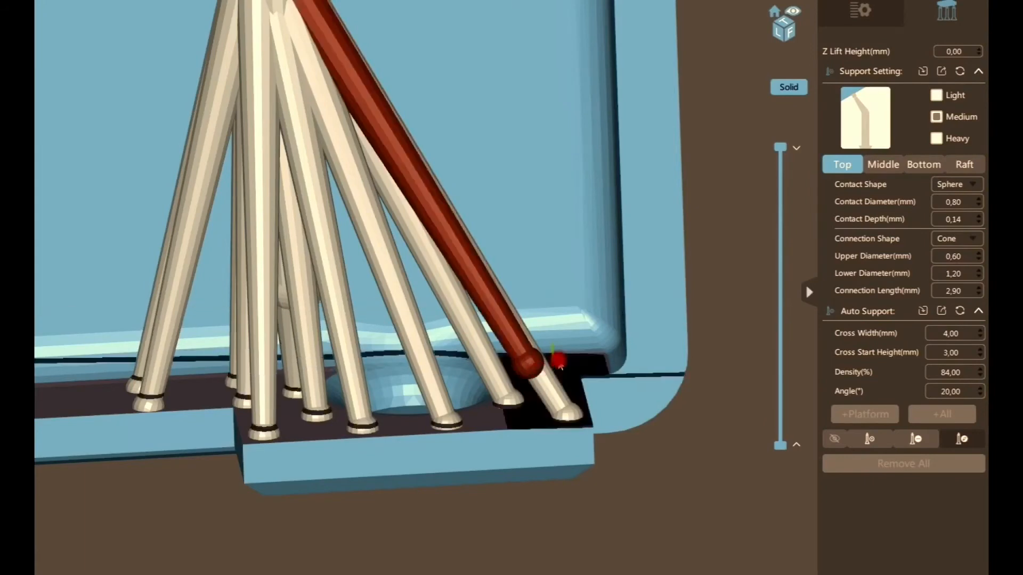
pyautogui.moveTo(566, 331); pyautogui.dragTo(596, 335, button='right')
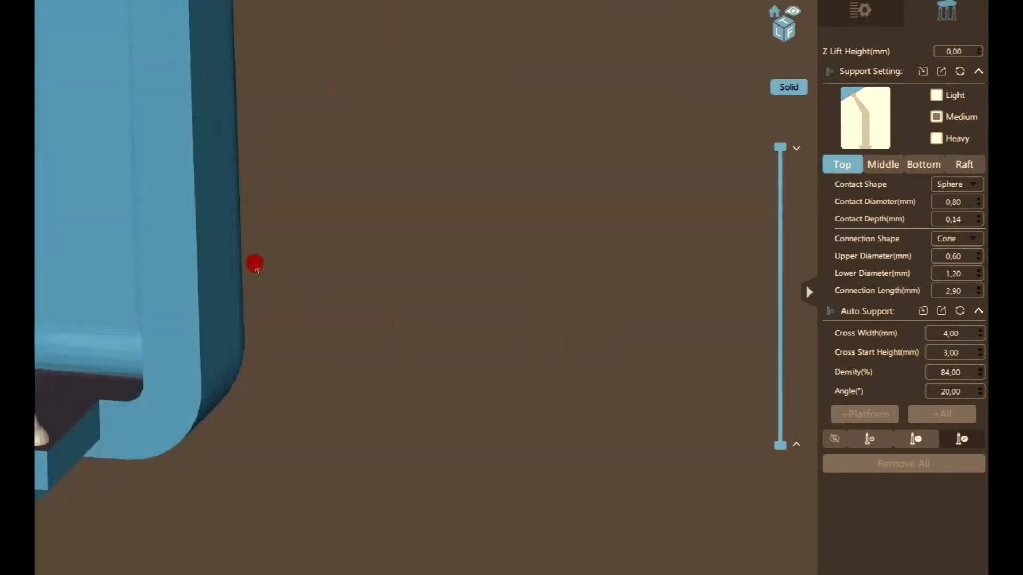
pyautogui.moveTo(257, 270); pyautogui.dragTo(324, 280, button='middle')
pyautogui.click(378, 493)
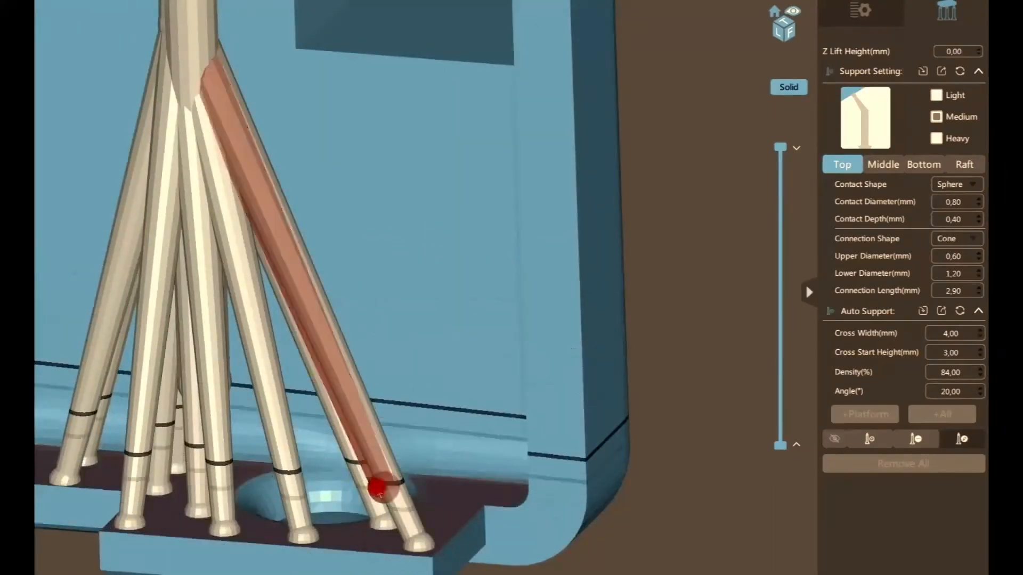
pyautogui.moveTo(379, 490); pyautogui.dragTo(442, 501)
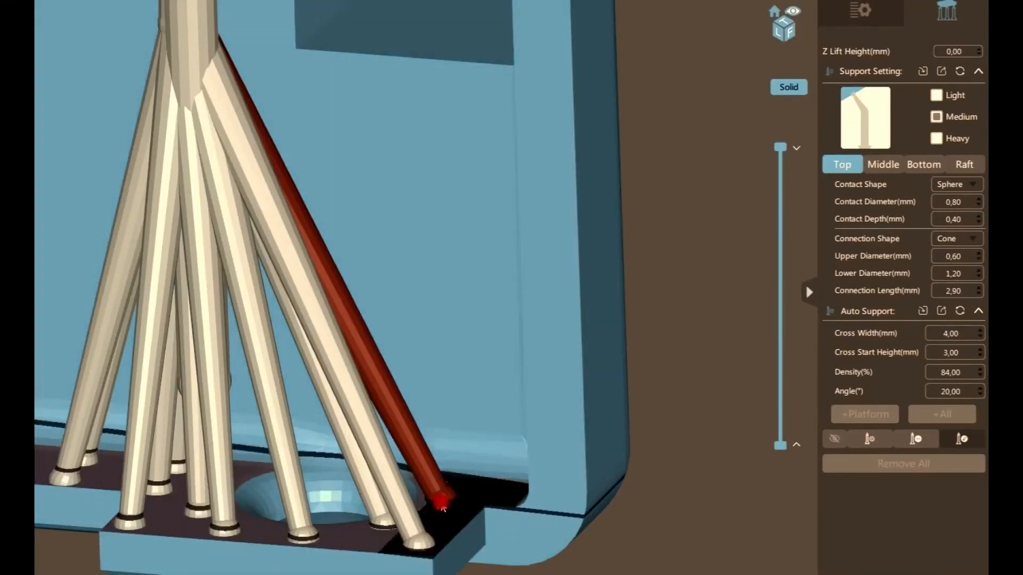
pyautogui.moveTo(434, 515); pyautogui.dragTo(447, 500)
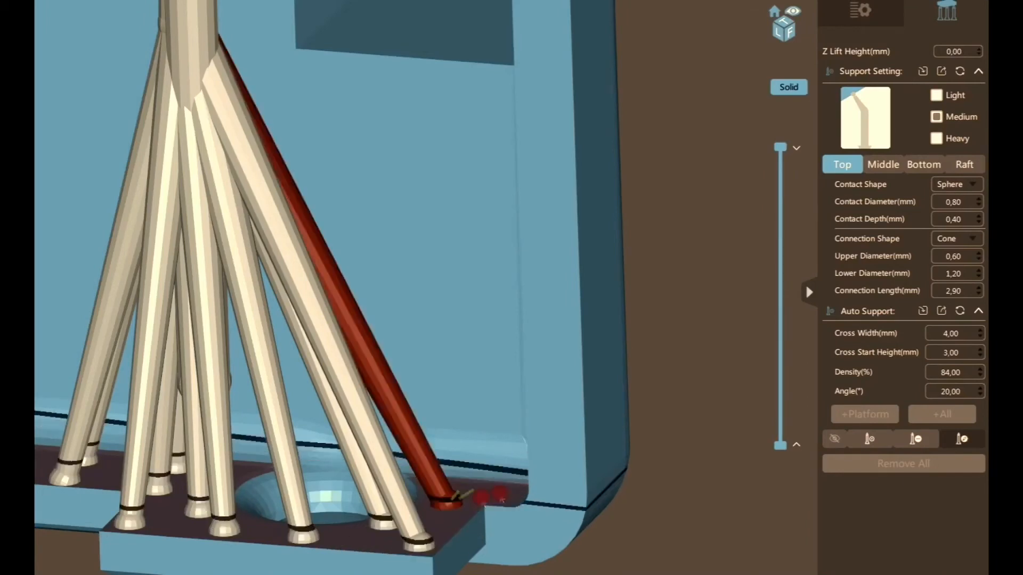
pyautogui.scroll(-6, 539, 479)
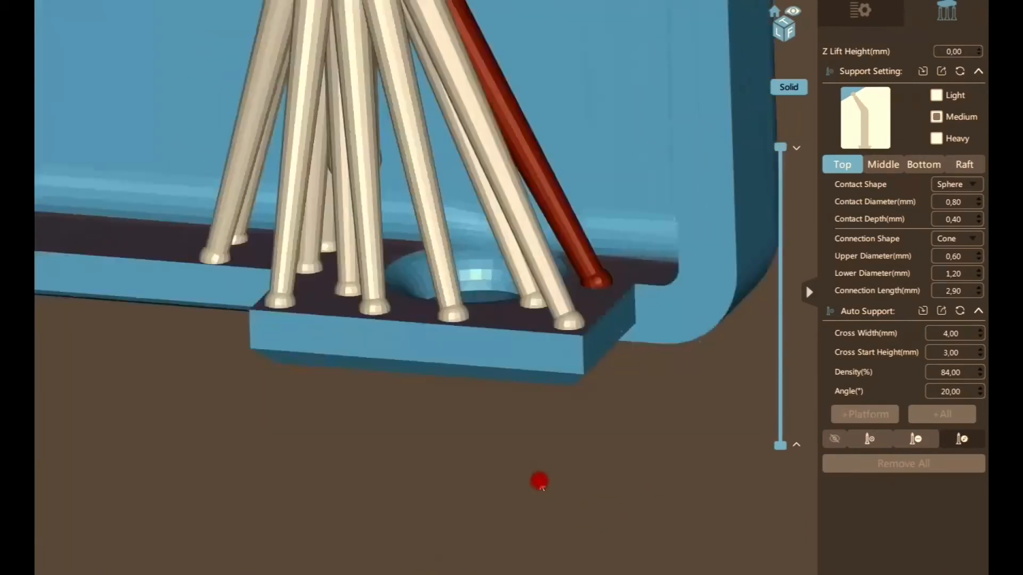
pyautogui.scroll(-1, 518, 485)
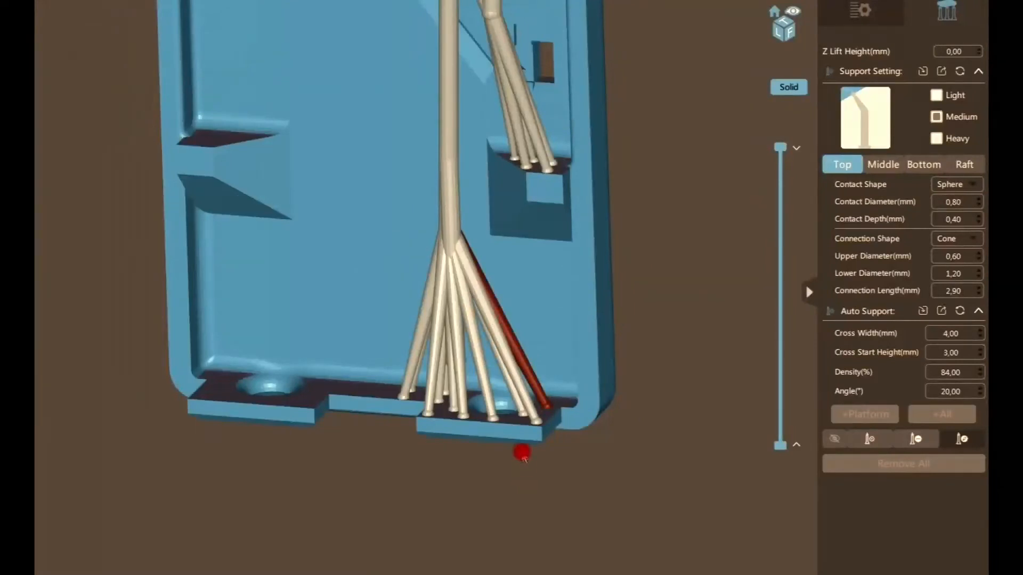
# Step: Add a bracing support on the long pillar beside the side openings and shift its upright clear of the case onto the build platform
pyautogui.moveTo(522, 453); pyautogui.dragTo(495, 452)
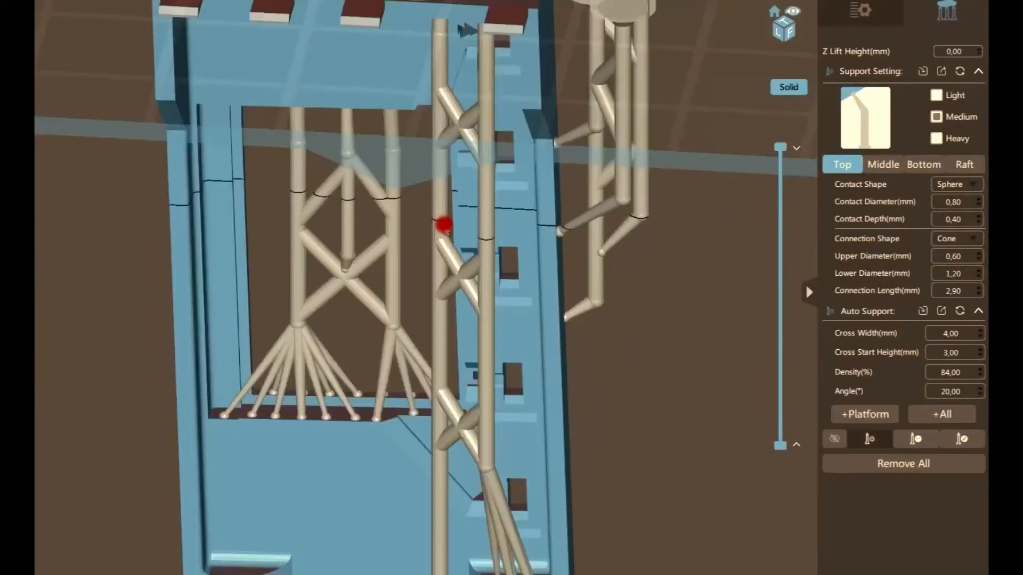
pyautogui.click(439, 319)
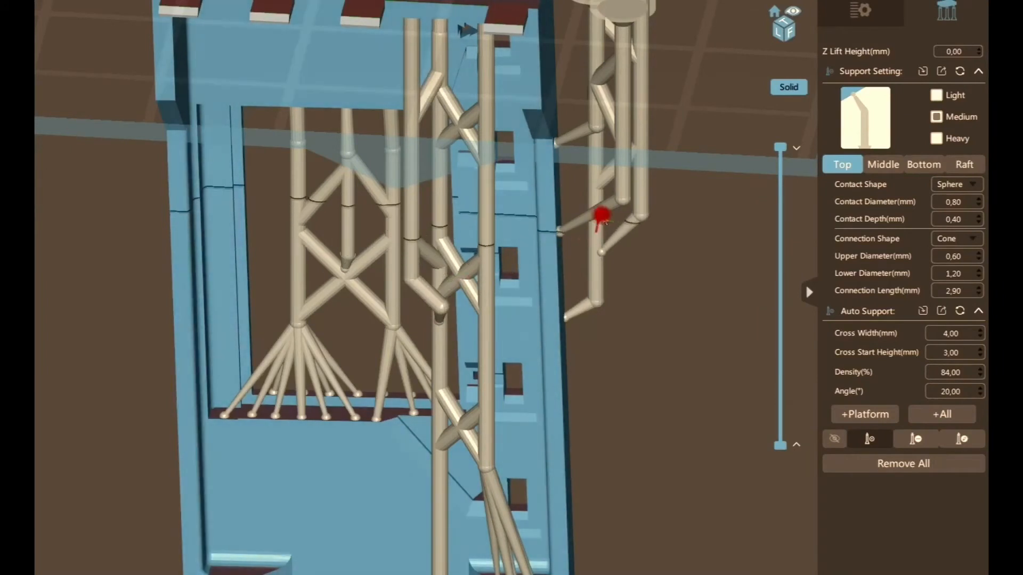
pyautogui.click(960, 438)
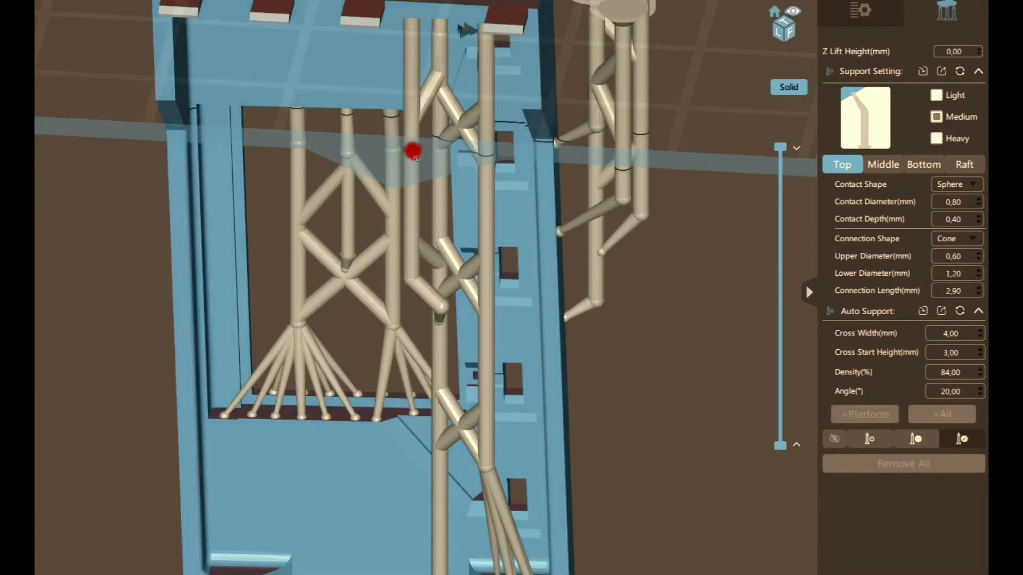
pyautogui.click(411, 155)
pyautogui.moveTo(413, 196); pyautogui.dragTo(386, 207)
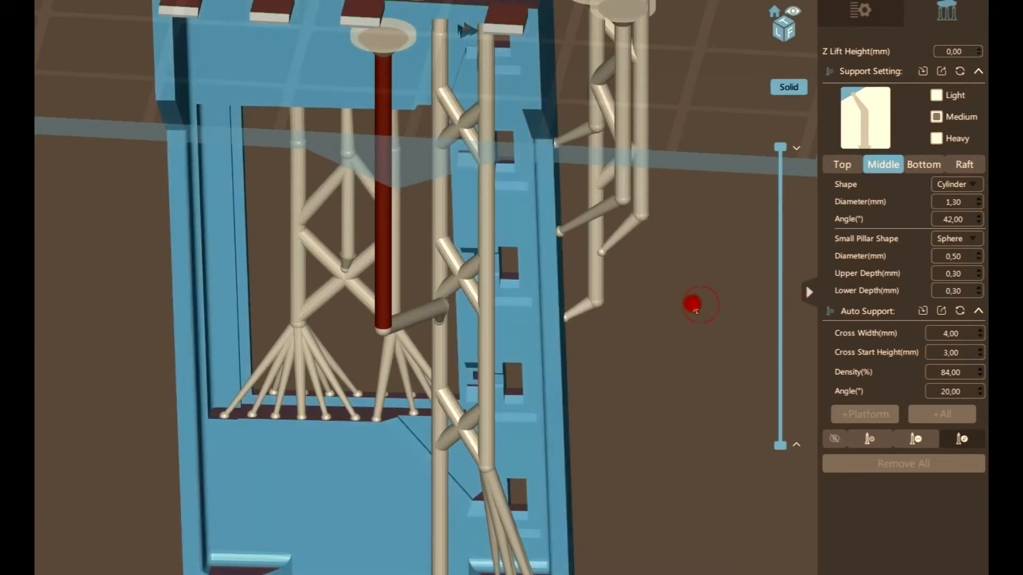
# Step: Move the brace upright's bend joint towards the platform so its slanted strut meets the long pillar at a steeper angle
pyautogui.moveTo(694, 309); pyautogui.dragTo(694, 373, button='right')
pyautogui.click(937, 113)
pyautogui.click(872, 24)
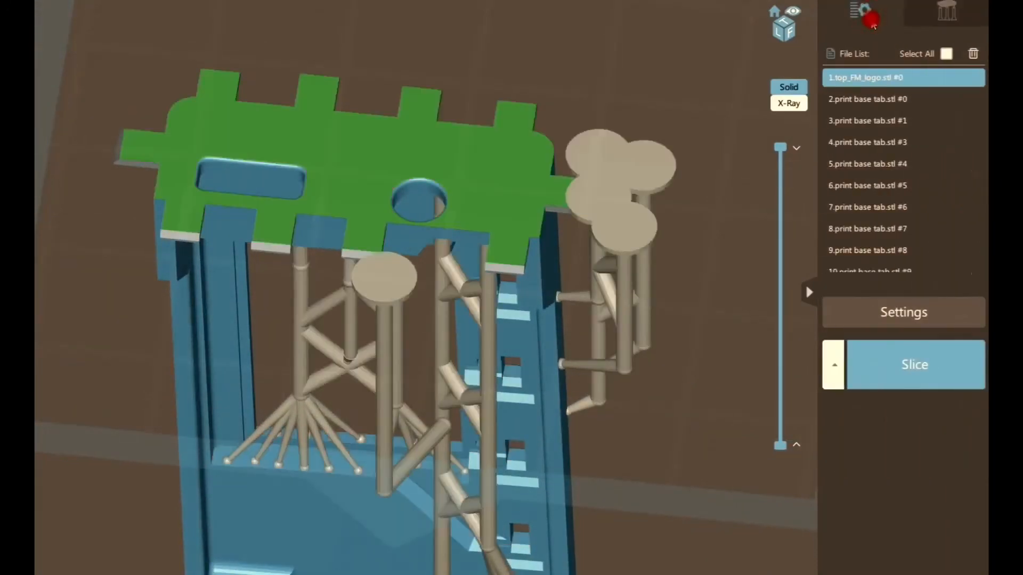
pyautogui.click(946, 11)
pyautogui.moveTo(441, 358)
pyautogui.mouseDown(button='right')
pyautogui.moveTo(451, 377)
pyautogui.moveTo(453, 362)
pyautogui.moveTo(388, 326)
pyautogui.mouseUp(button='right')
pyautogui.moveTo(385, 324); pyautogui.dragTo(392, 321)
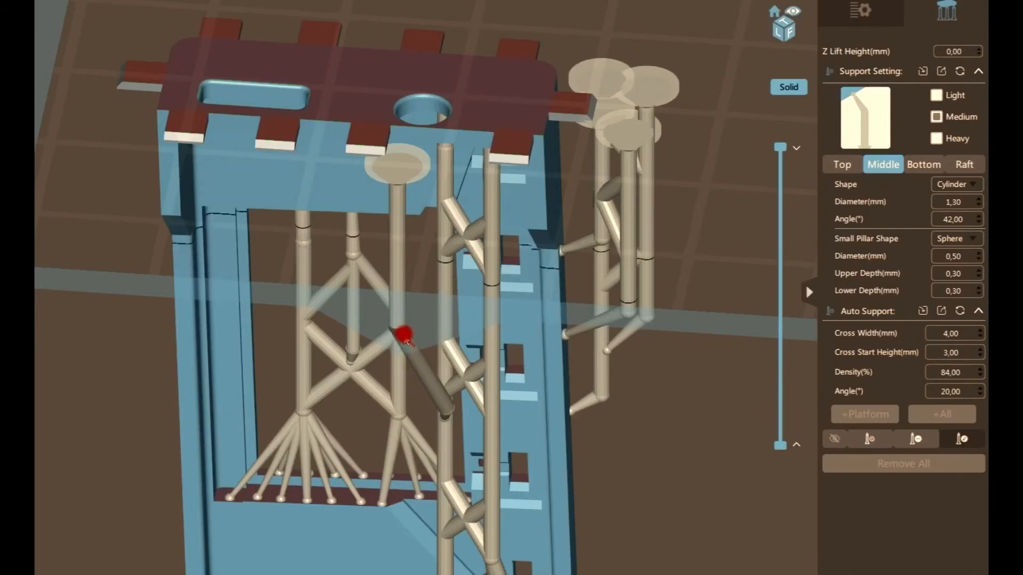
pyautogui.moveTo(495, 325); pyautogui.dragTo(421, 299, button='right')
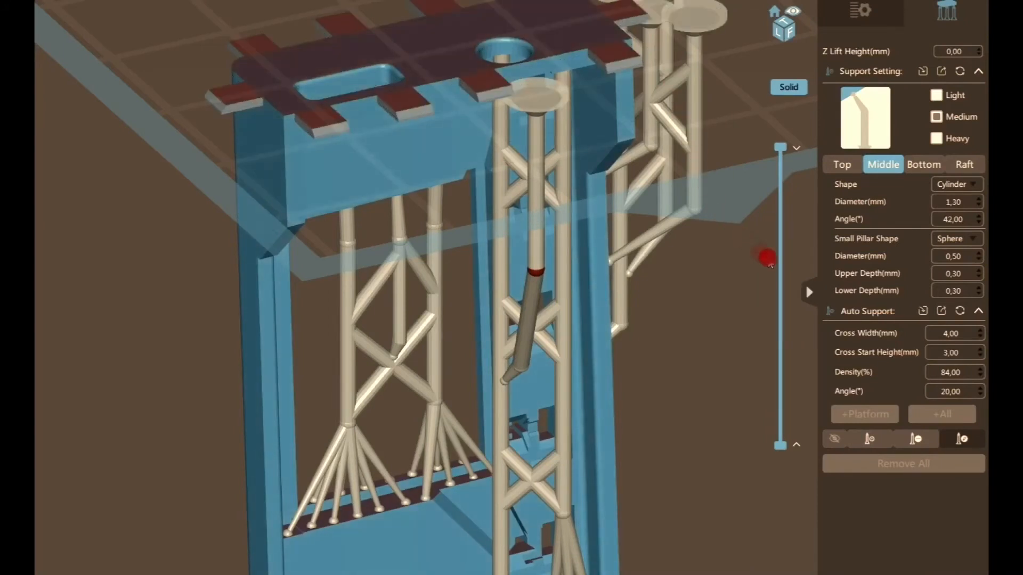
pyautogui.moveTo(707, 228); pyautogui.dragTo(732, 223, button='right')
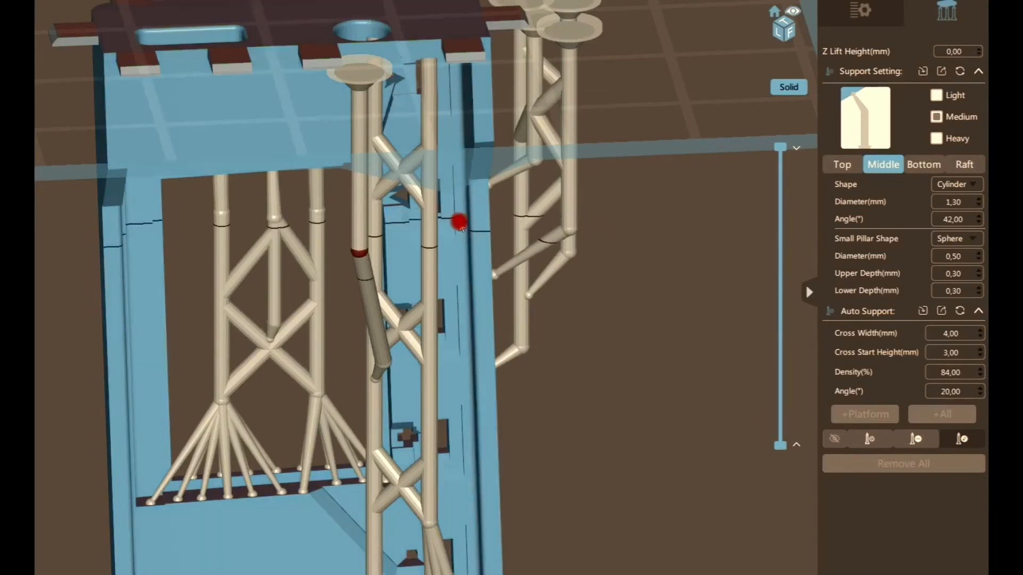
# Step: Add a second bracing support on the neighbouring outer pillar and shift its upright outwards, away from that pillar
pyautogui.click(878, 439)
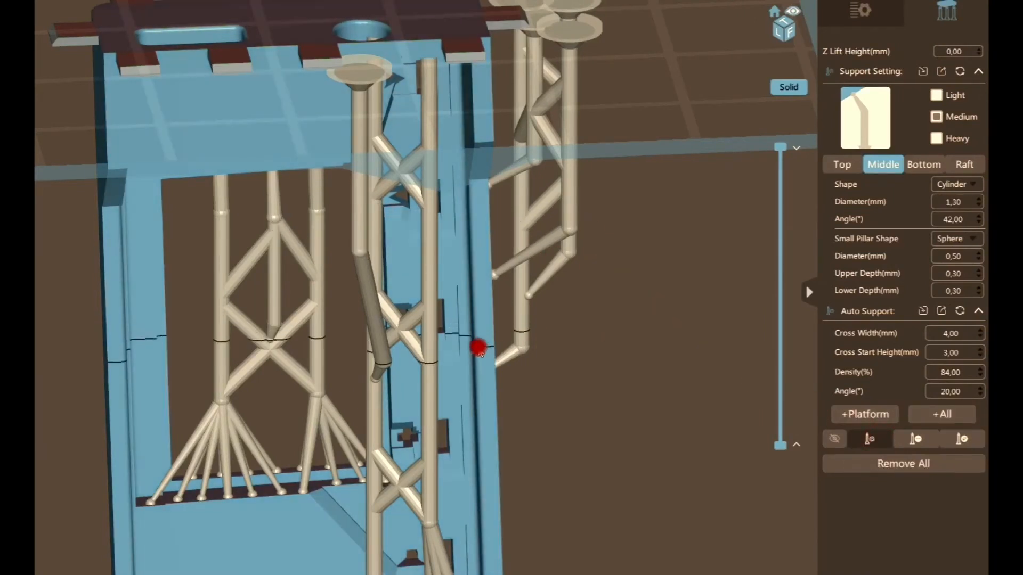
pyautogui.click(431, 272)
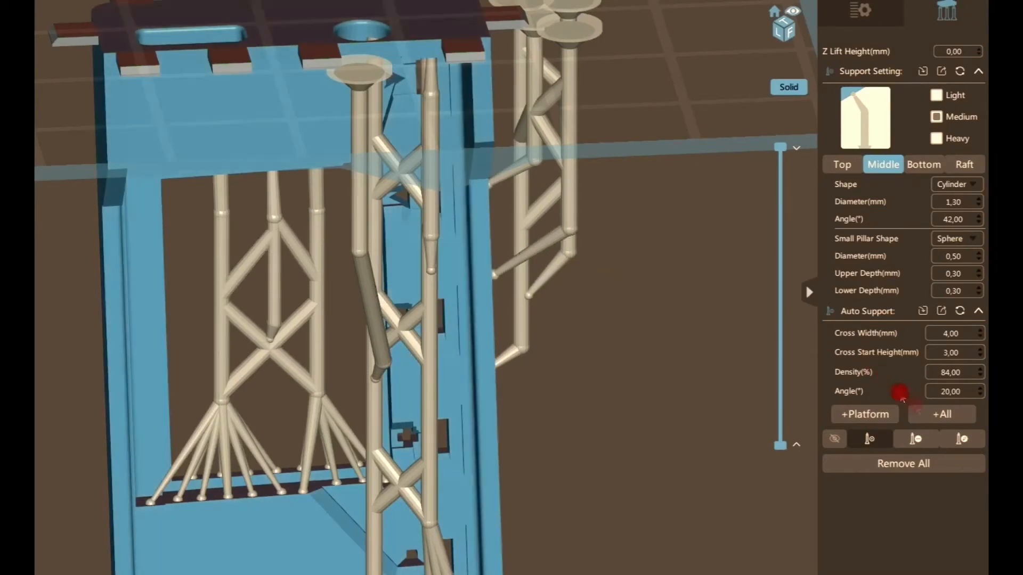
pyautogui.click(961, 438)
pyautogui.moveTo(419, 176); pyautogui.dragTo(448, 210)
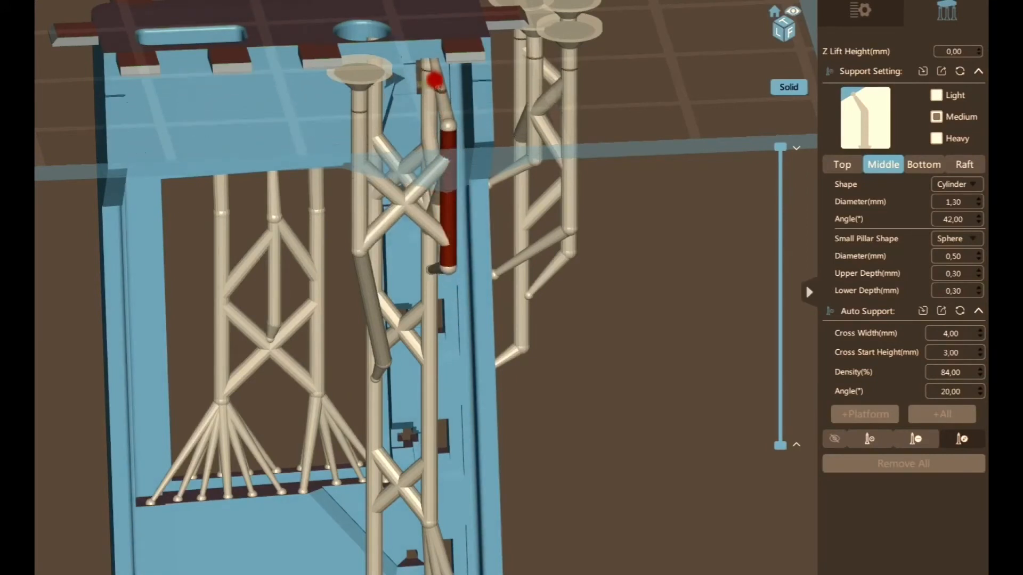
# Step: Try re-anchoring the second brace's tip, and undo that bracing support on the neighbouring outer pillar
pyautogui.moveTo(435, 70); pyautogui.dragTo(575, 320)
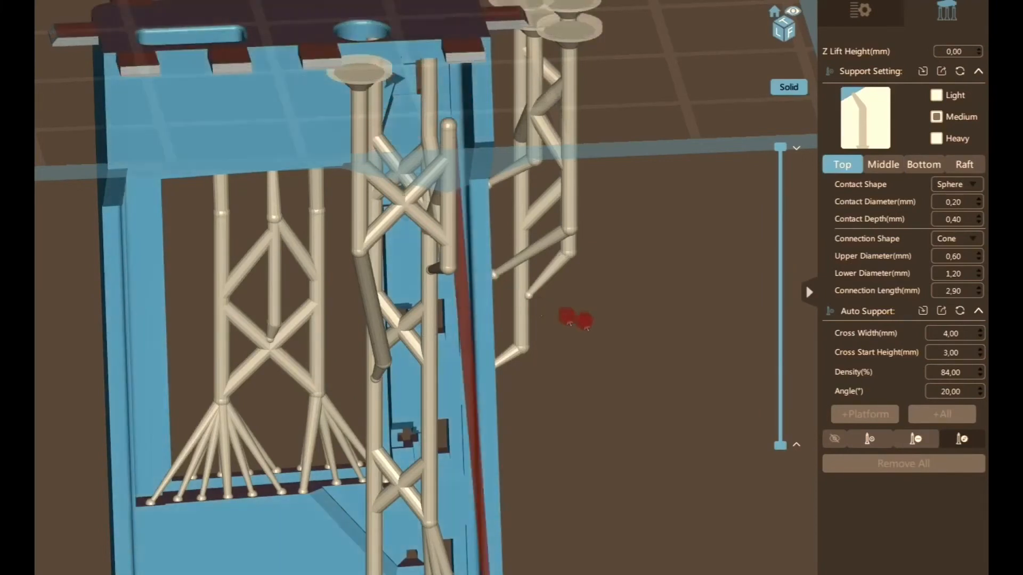
pyautogui.moveTo(642, 274)
pyautogui.mouseDown()
pyautogui.moveTo(319, 160)
pyautogui.moveTo(432, 48)
pyautogui.moveTo(635, 76)
pyautogui.mouseUp()
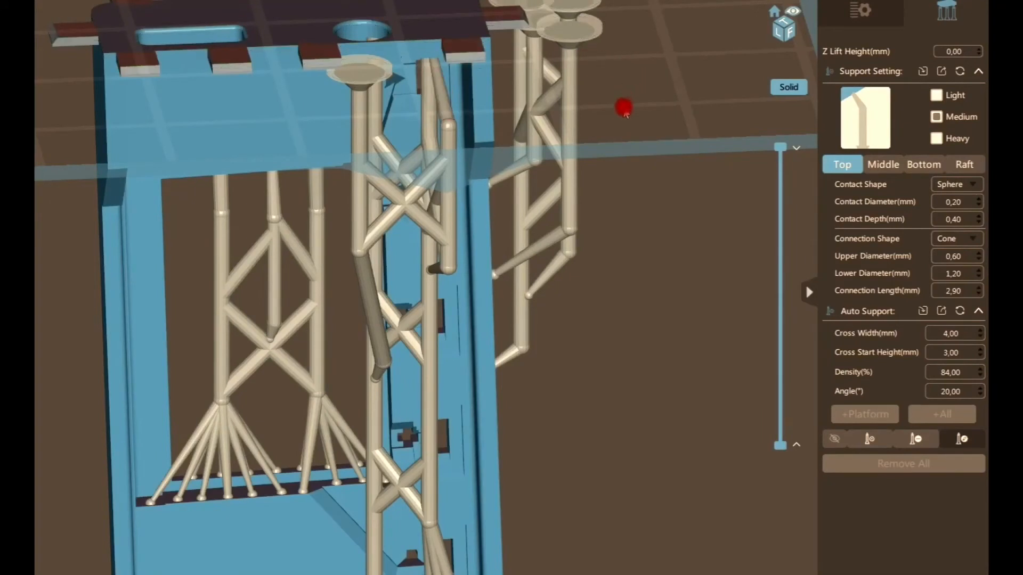
pyautogui.moveTo(608, 181); pyautogui.dragTo(604, 250)
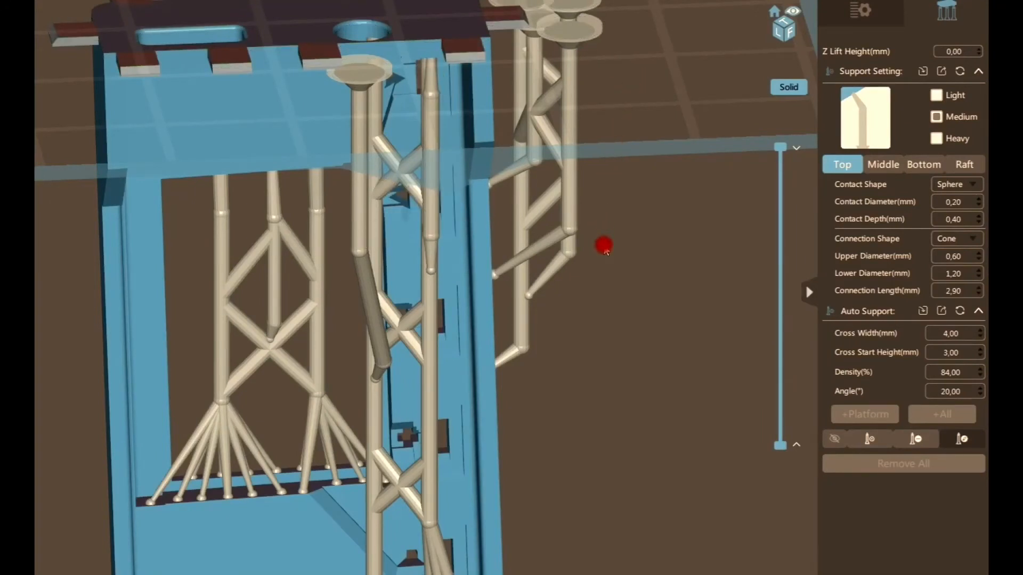
pyautogui.hotkey('ctrl', 'z')
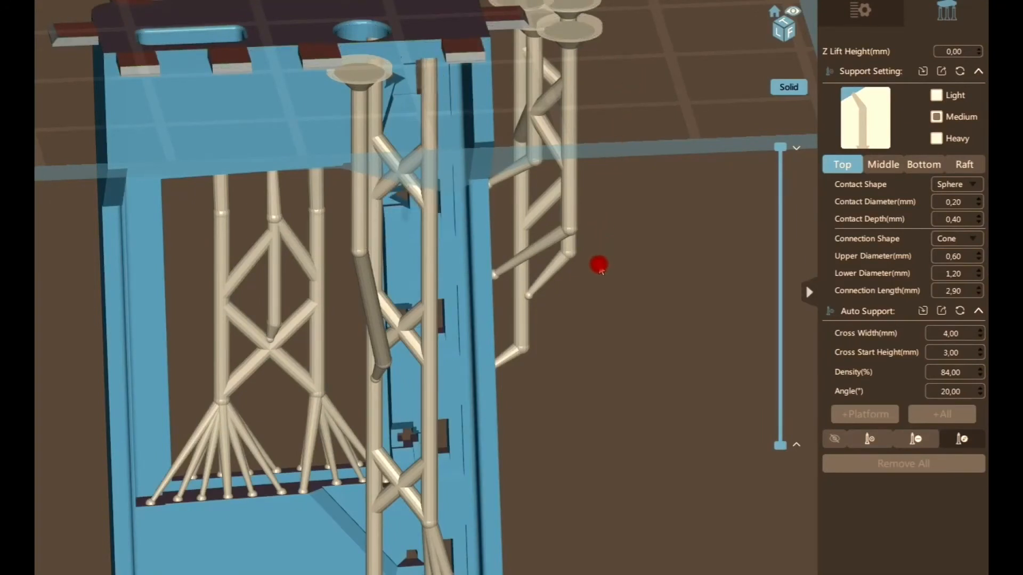
# Step: Add a new bracing support beside the side openings, anchored near the first brace's strut, and shift its upright outwards beside the neighbouring outer pillar
pyautogui.click(878, 440)
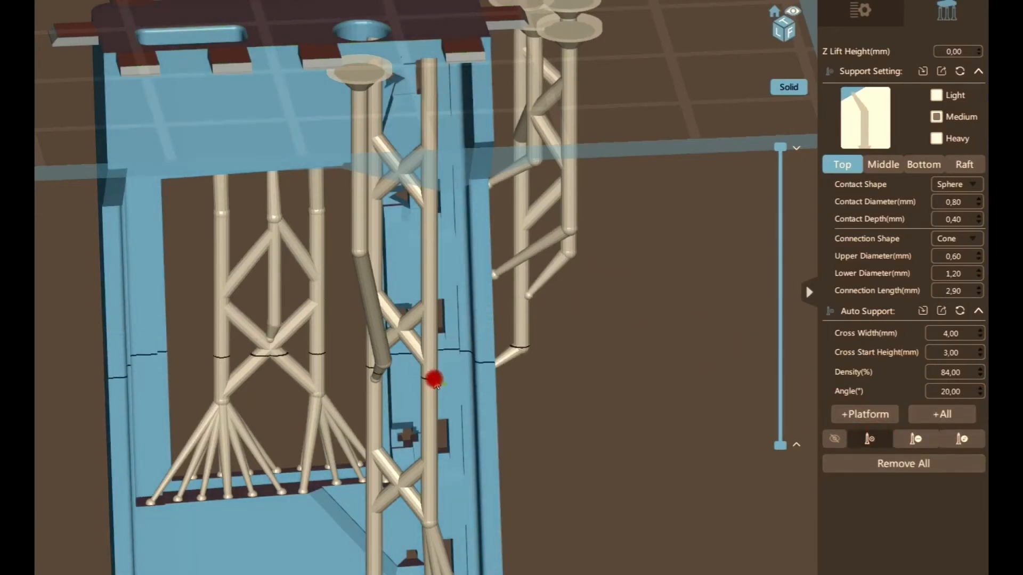
pyautogui.click(431, 384)
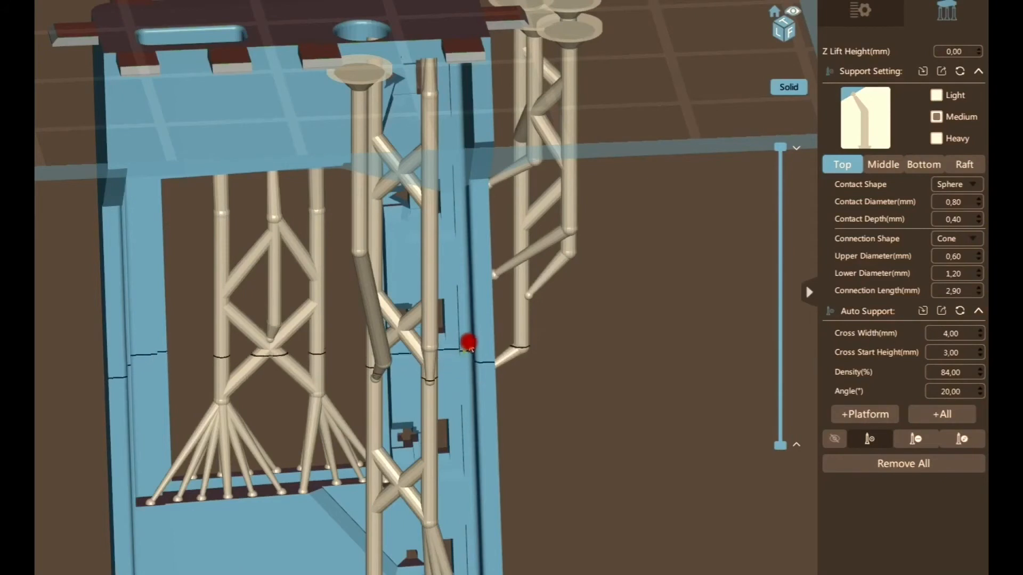
pyautogui.click(381, 341)
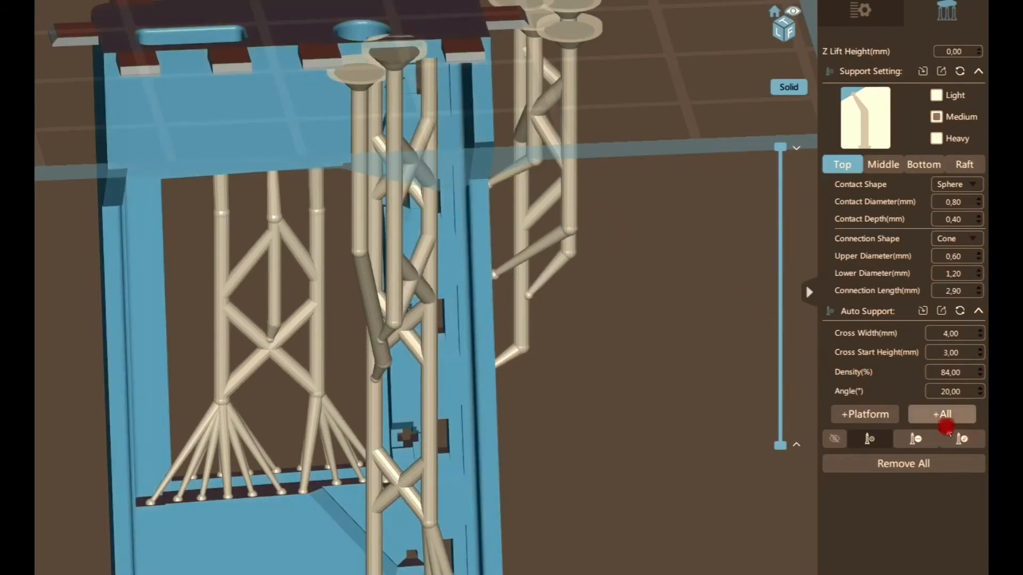
pyautogui.click(963, 438)
pyautogui.click(435, 149)
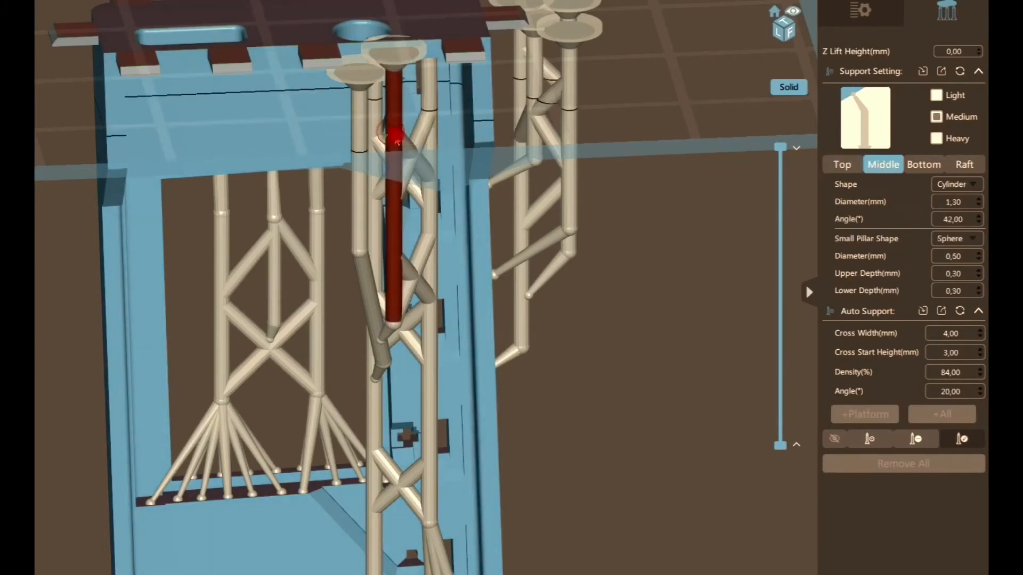
pyautogui.moveTo(439, 158); pyautogui.dragTo(444, 163)
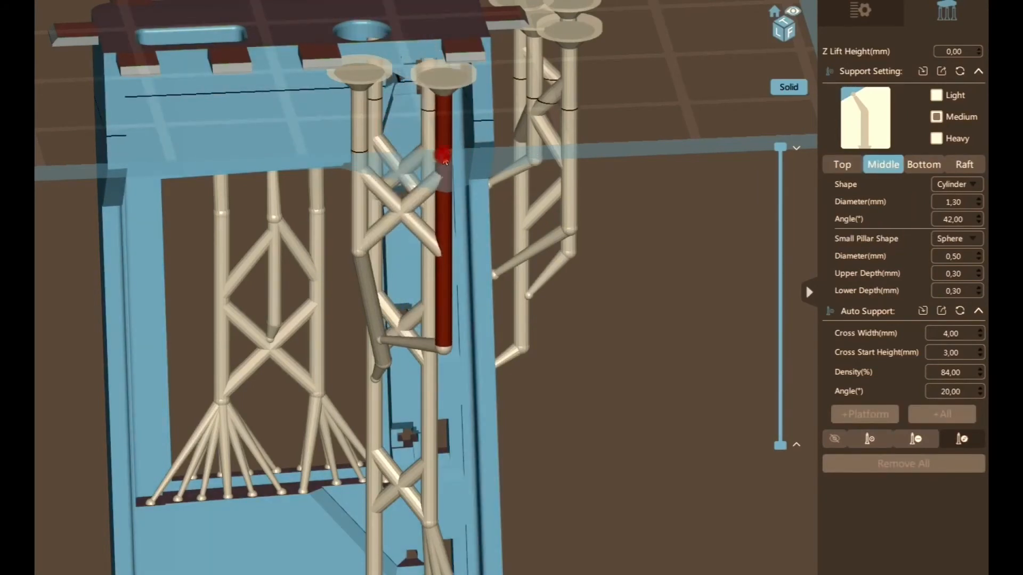
# Step: Adjust the new brace upright's position on the platform, moving it slightly further from the outer pillar towards the case's side wall
pyautogui.scroll(7, 438, 49)
pyautogui.scroll(-7, 452, 66)
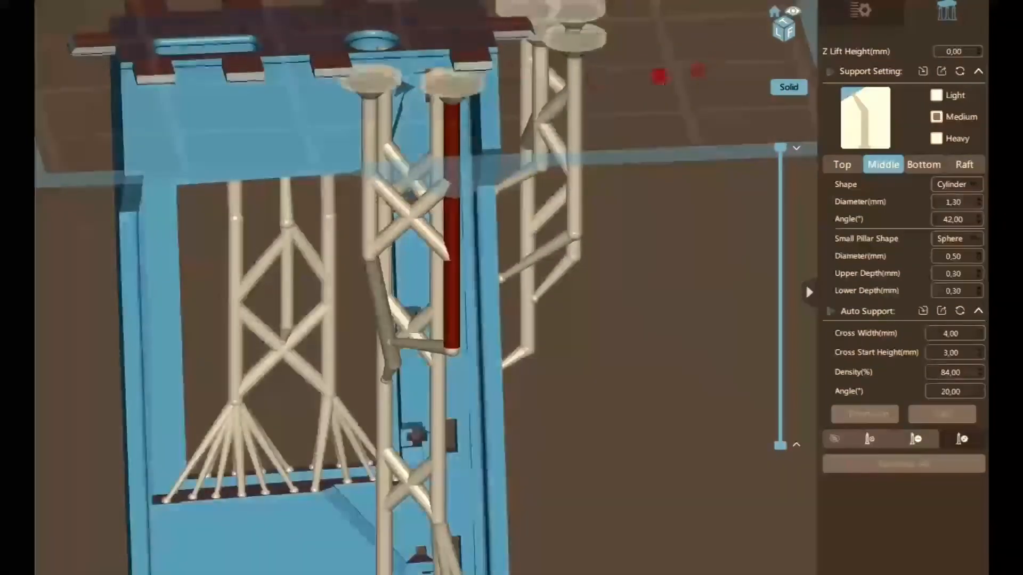
pyautogui.click(859, 12)
pyautogui.moveTo(570, 80); pyautogui.dragTo(563, 109, button='right')
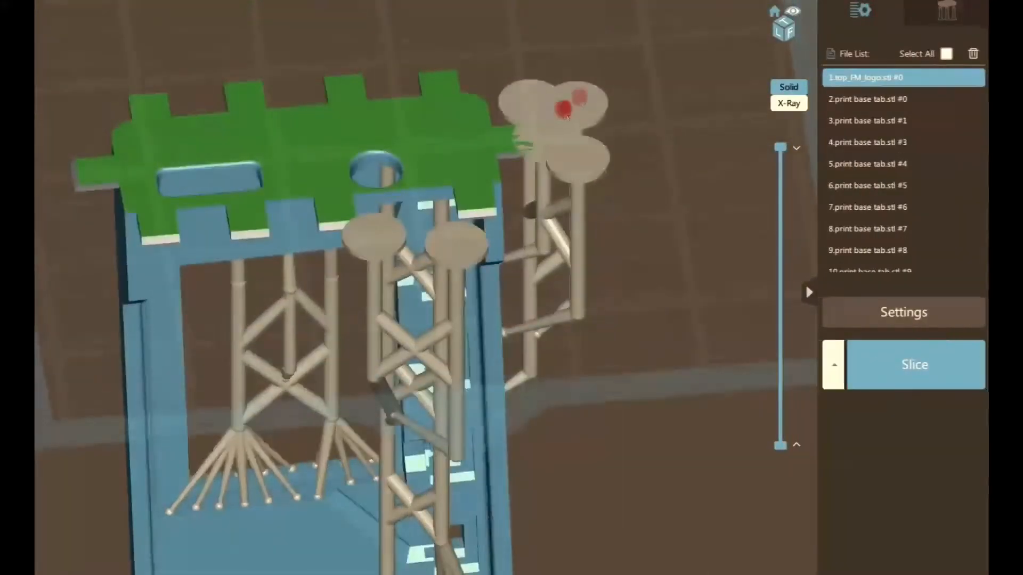
pyautogui.click(895, 9)
pyautogui.click(951, 20)
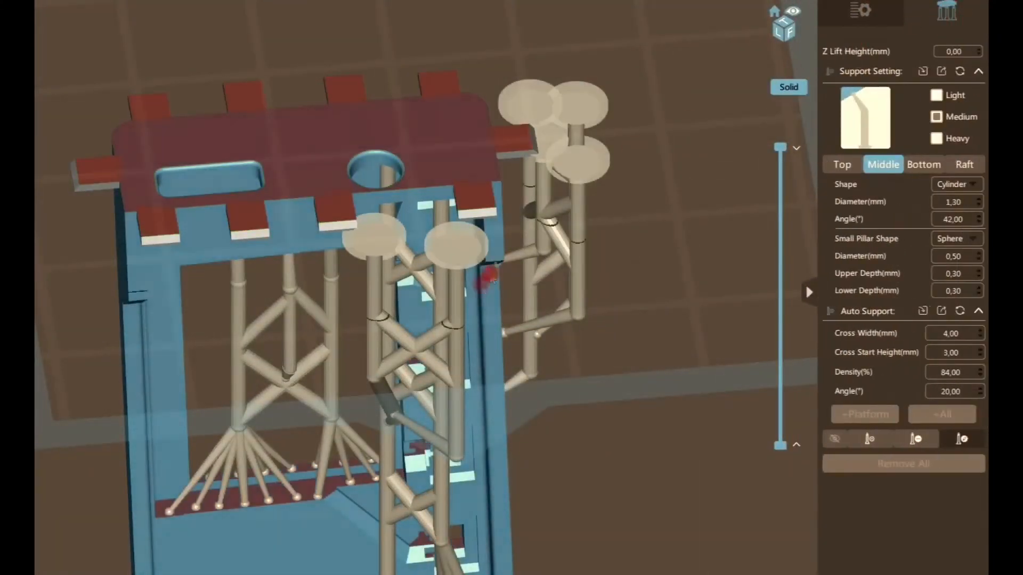
pyautogui.moveTo(458, 323); pyautogui.dragTo(465, 316)
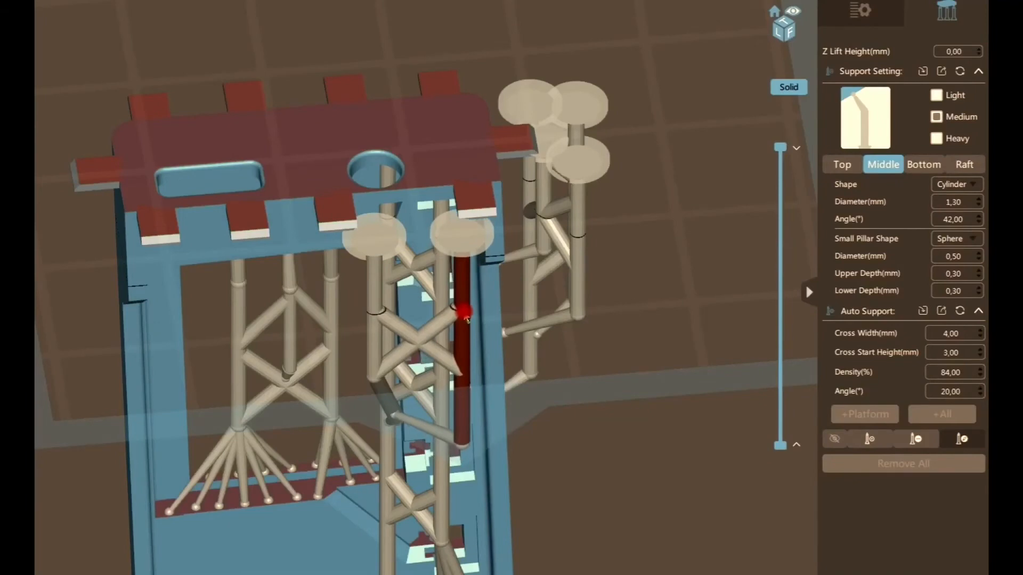
pyautogui.moveTo(504, 344); pyautogui.dragTo(573, 319)
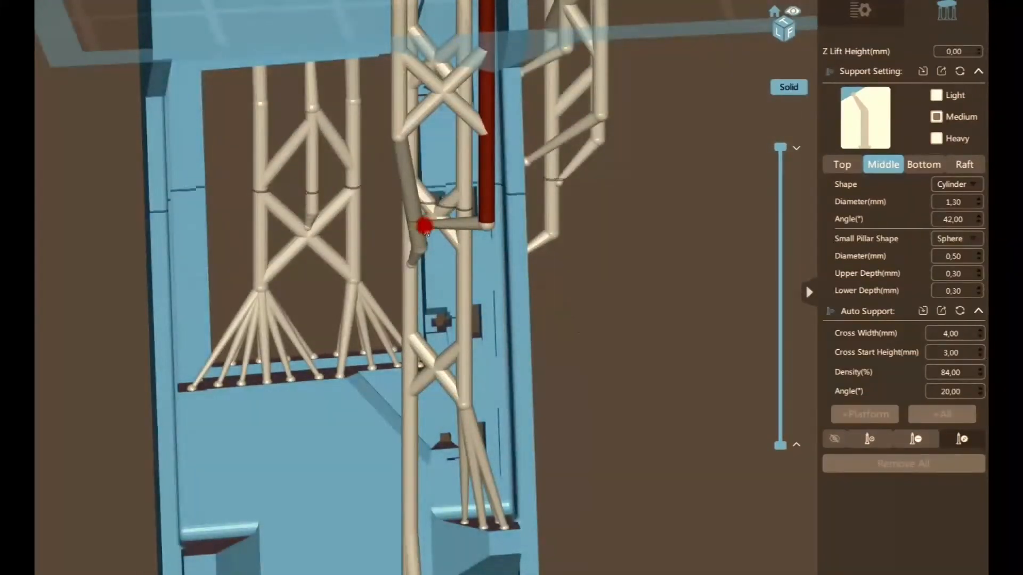
# Step: Re-anchor the new brace's tip on the outer pillar beside it, slightly below the brace's bend joint, so its strut slants steeply
pyautogui.click(426, 229)
pyautogui.moveTo(427, 231); pyautogui.dragTo(464, 264)
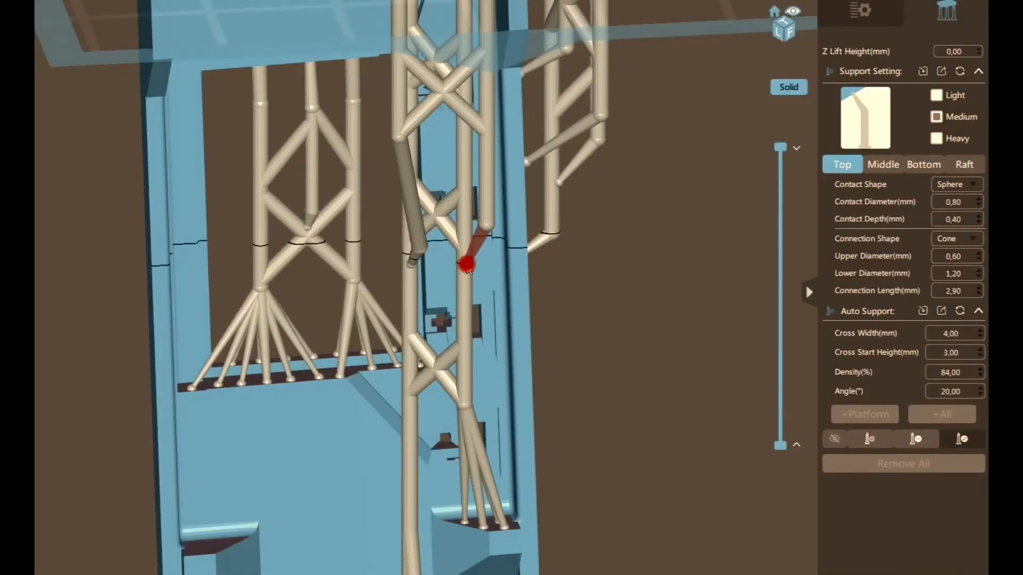
pyautogui.moveTo(468, 269); pyautogui.dragTo(467, 285)
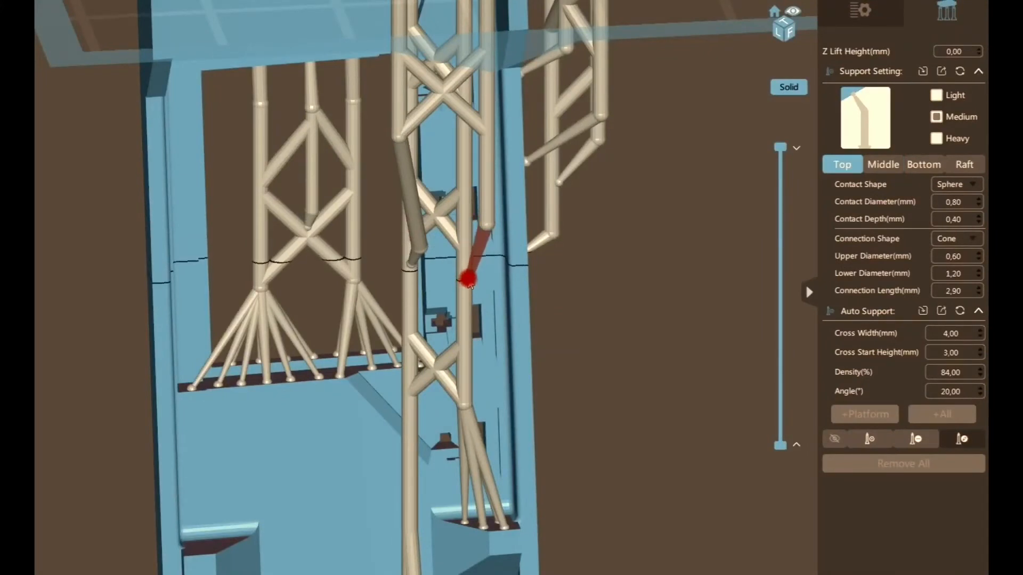
pyautogui.moveTo(467, 276); pyautogui.dragTo(468, 277)
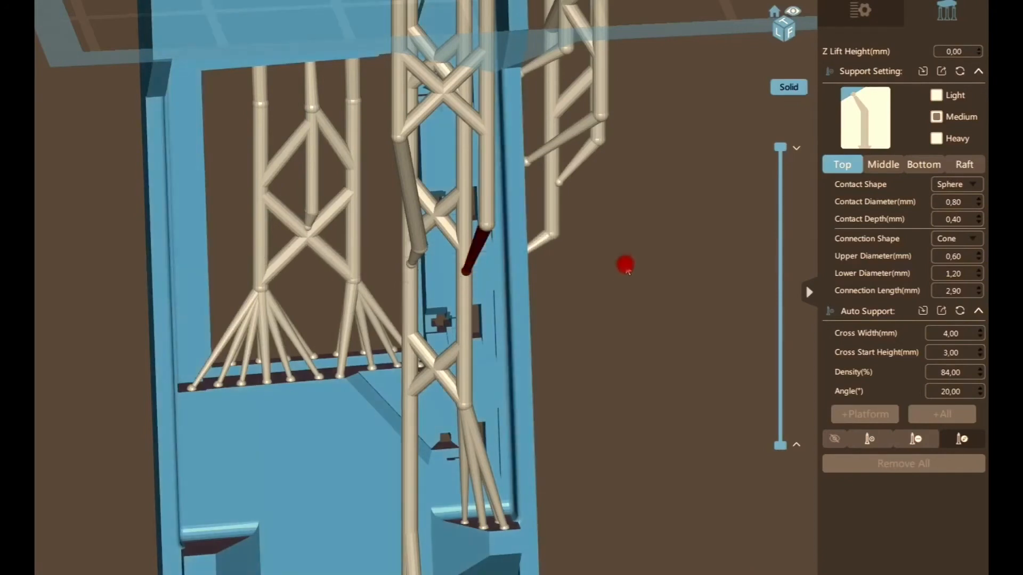
pyautogui.click(959, 437)
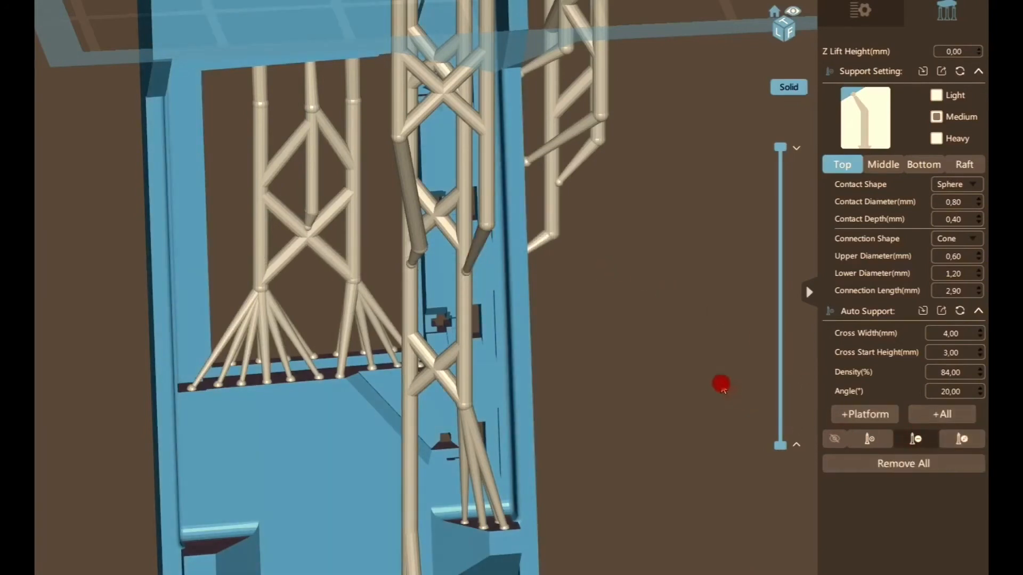
# Step: Inspect the braced pillars and branched tips around the enclosure part from several angles
pyautogui.scroll(-5, 654, 353)
pyautogui.moveTo(655, 354); pyautogui.dragTo(634, 323)
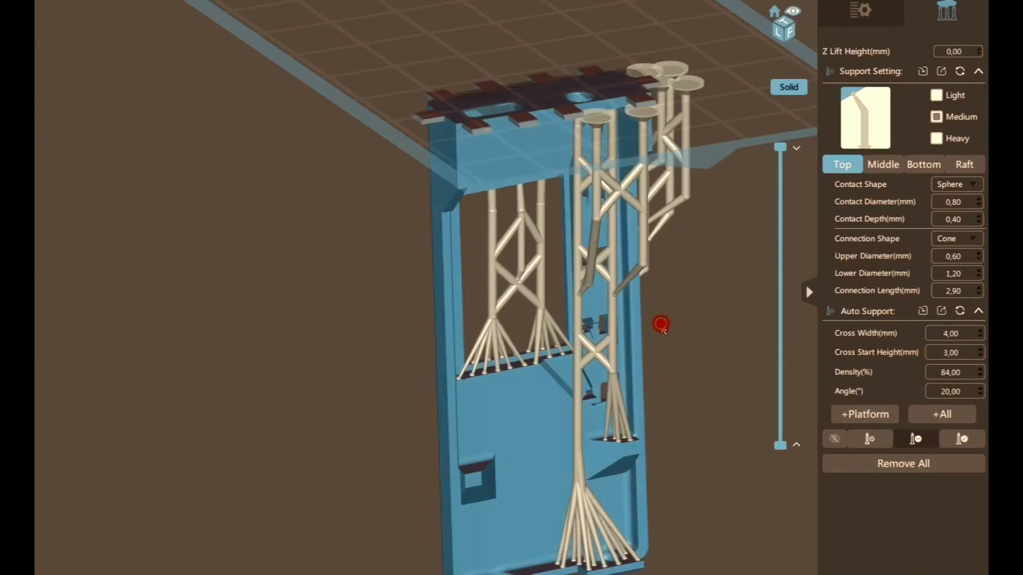
pyautogui.moveTo(661, 325); pyautogui.dragTo(645, 303)
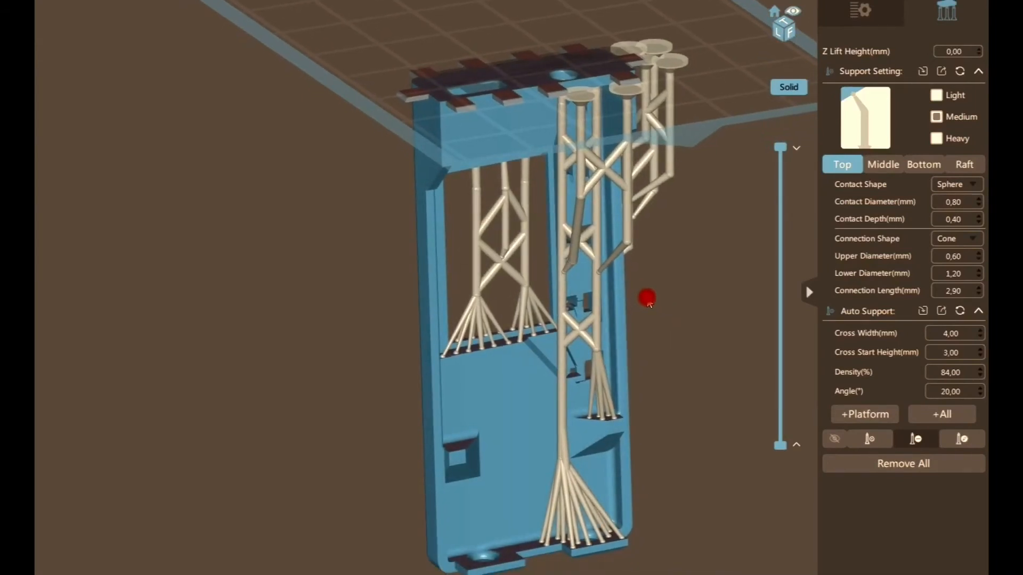
pyautogui.moveTo(640, 308); pyautogui.dragTo(655, 300, button='right')
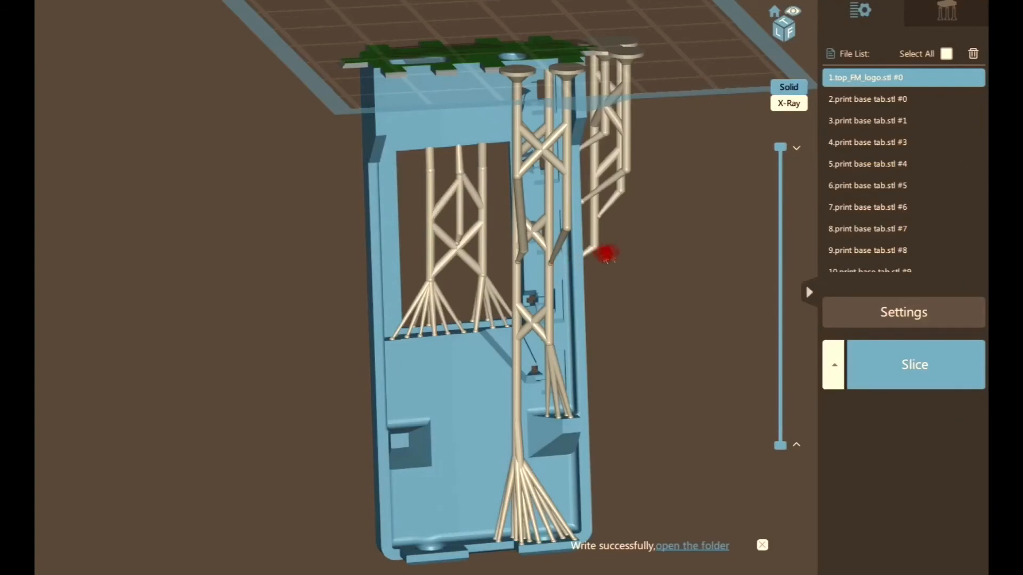
pyautogui.moveTo(606, 255)
pyautogui.mouseDown(button='right')
pyautogui.moveTo(616, 231)
pyautogui.moveTo(657, 233)
pyautogui.mouseUp(button='right')
pyautogui.moveTo(588, 237); pyautogui.dragTo(601, 269, button='right')
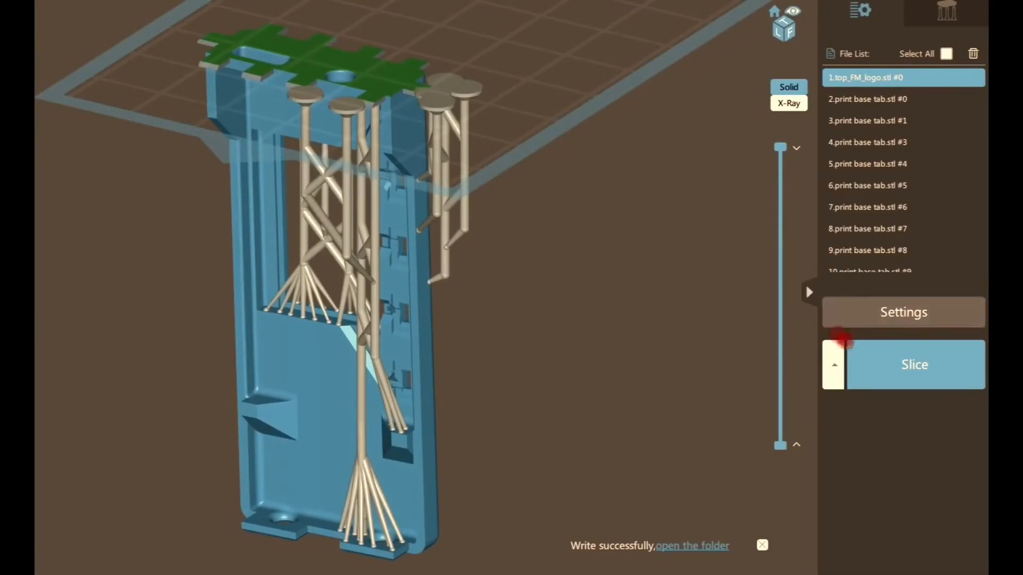
# Step: Add a medium support pillar on the flat surface of the unsupported lower end tab, beside its hole
pyautogui.click(962, 22)
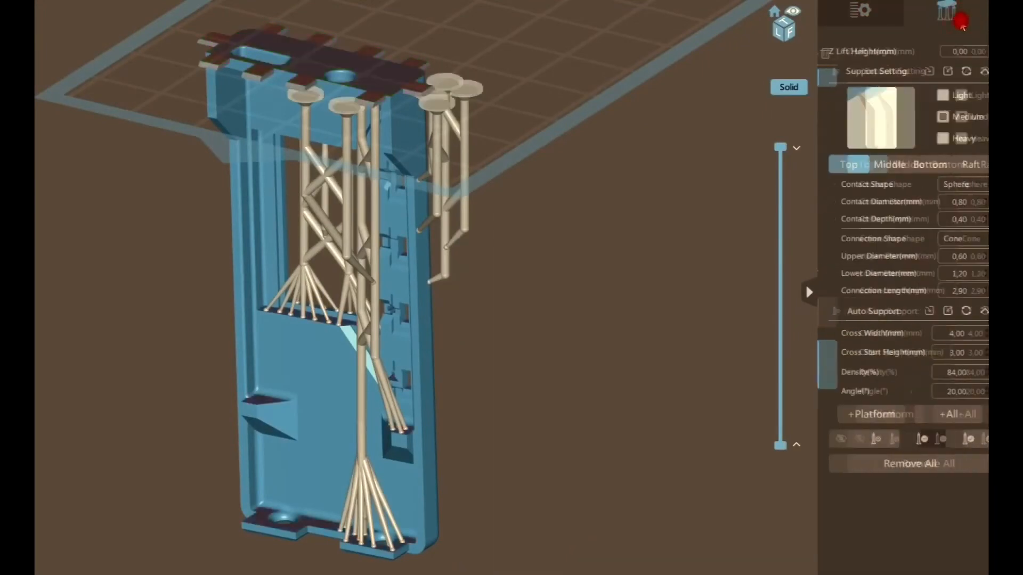
pyautogui.click(868, 437)
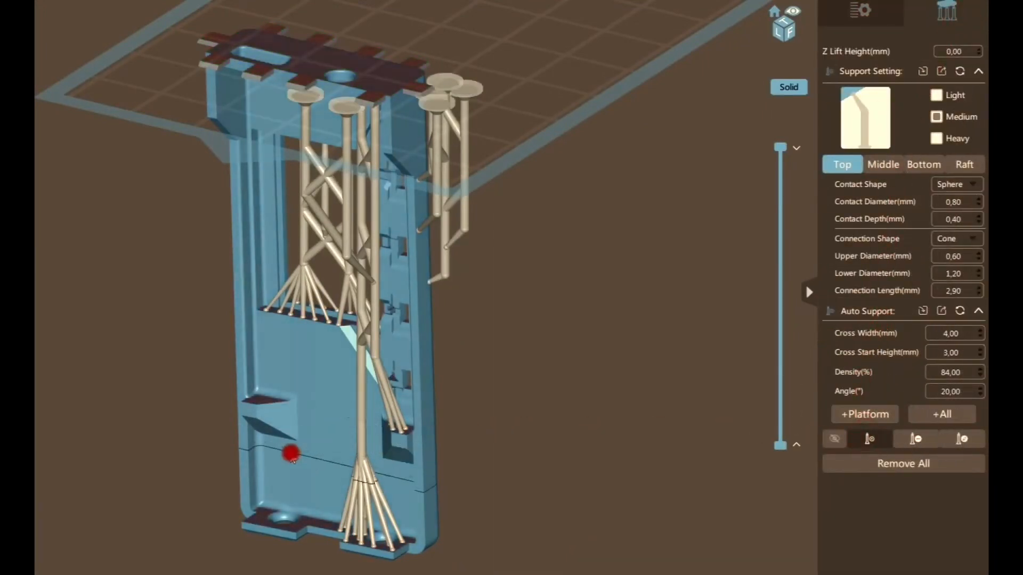
pyautogui.scroll(5, 240, 405)
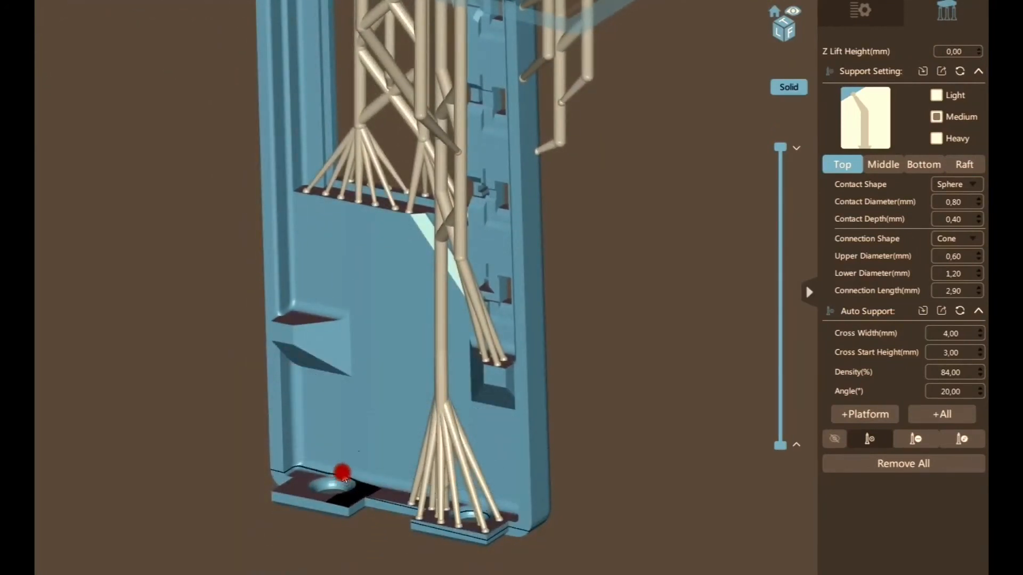
pyautogui.click(354, 495)
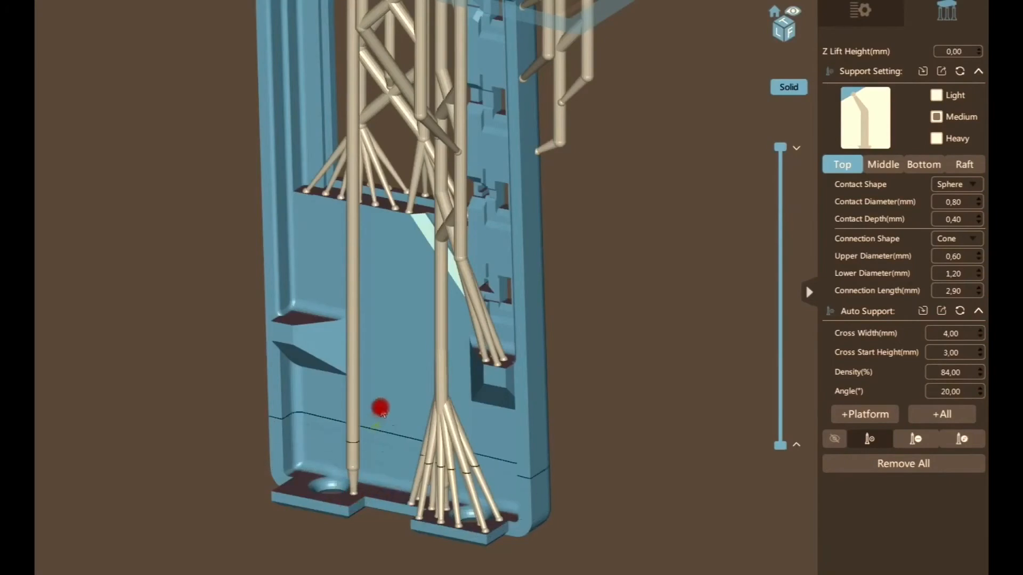
# Step: Set the upper diameter of the new pillar's pointed platform-side end to 1.40 mm
pyautogui.scroll(4, 411, 253)
pyautogui.scroll(-6, 410, 248)
pyautogui.moveTo(409, 154); pyautogui.dragTo(435, 350, button='middle')
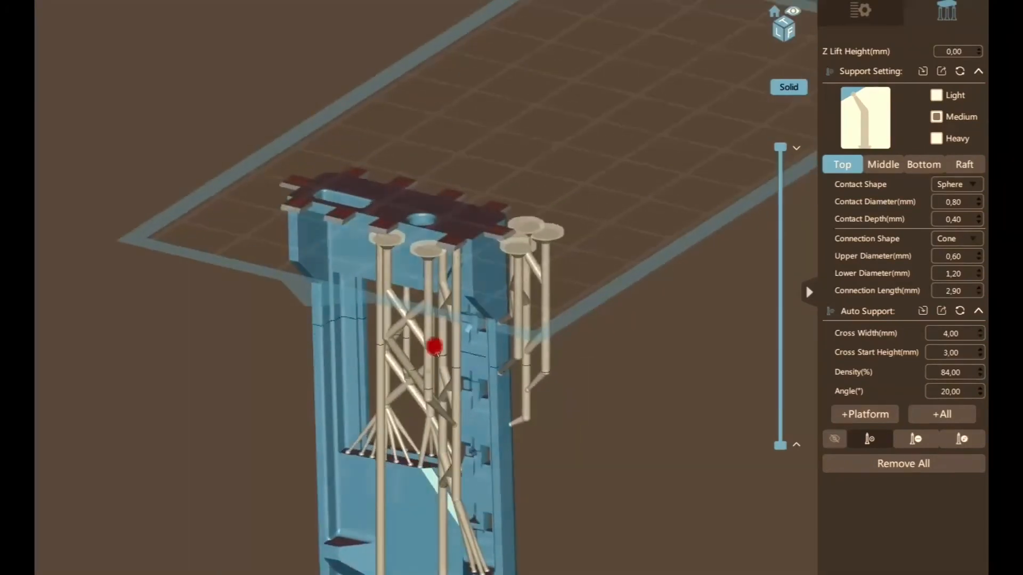
pyautogui.moveTo(435, 350); pyautogui.dragTo(440, 201, button='right')
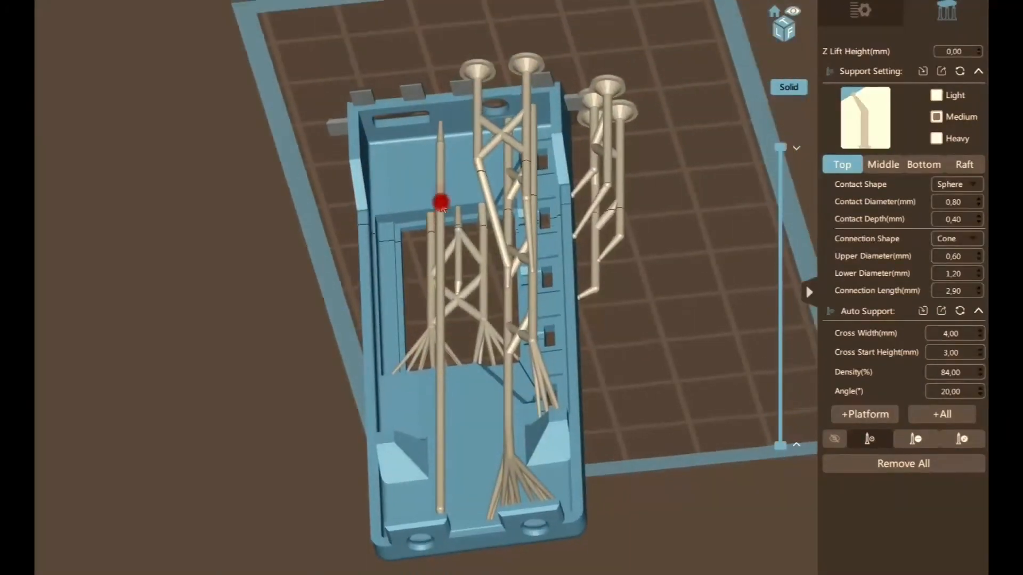
pyautogui.scroll(3, 436, 148)
pyautogui.scroll(2, 435, 146)
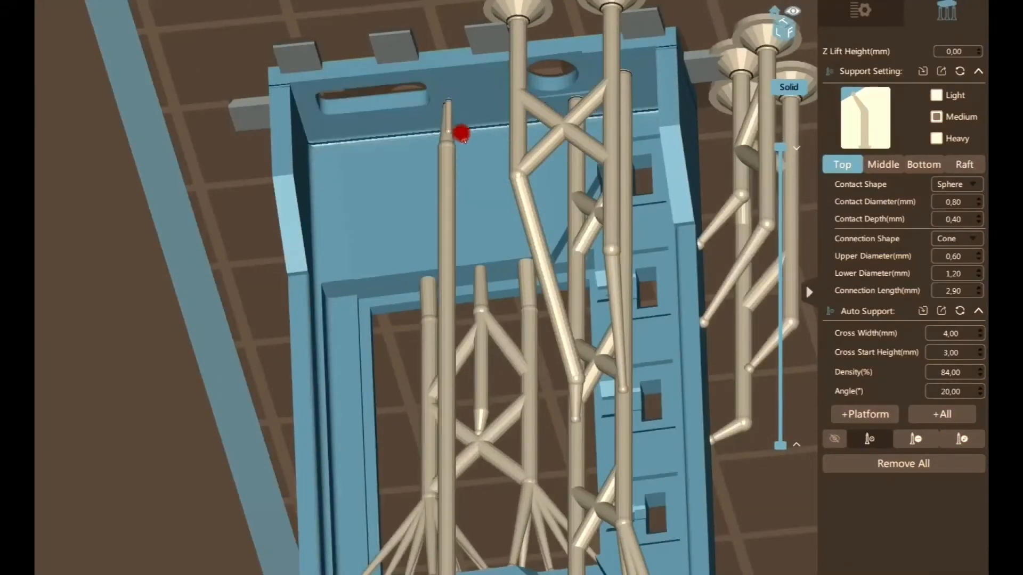
pyautogui.click(961, 439)
pyautogui.click(446, 127)
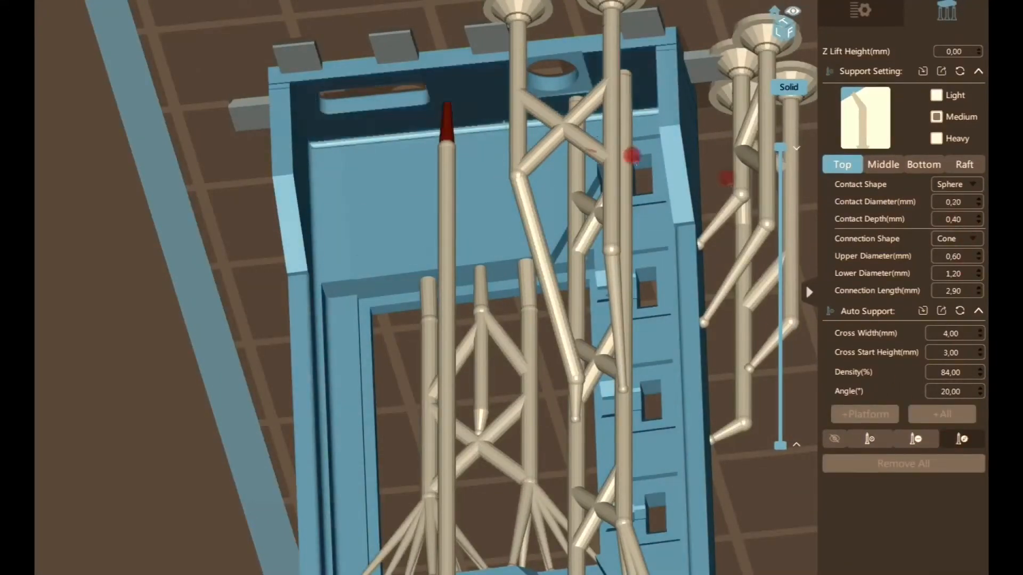
pyautogui.click(979, 254)
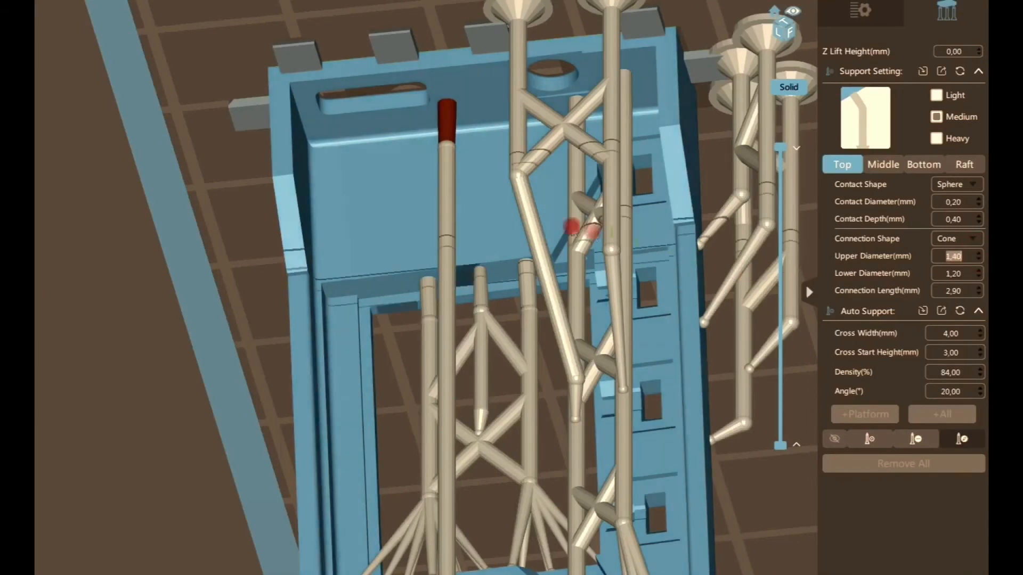
# Step: Move the new pillar's joint above the lower tab towards the platform, lengthening its tapered tip
pyautogui.moveTo(503, 207); pyautogui.dragTo(488, 155, button='middle')
pyautogui.scroll(-4, 480, 186)
pyautogui.moveTo(484, 272); pyautogui.dragTo(554, 359, button='right')
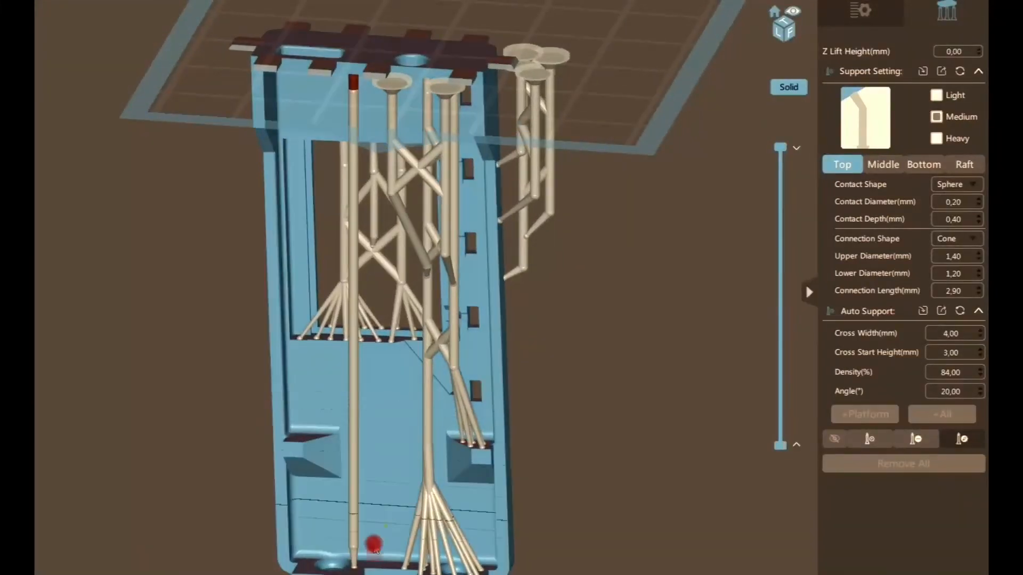
pyautogui.moveTo(355, 542); pyautogui.dragTo(388, 474, button='middle')
pyautogui.scroll(-2, 388, 490)
pyautogui.scroll(6, 389, 491)
pyautogui.moveTo(392, 496); pyautogui.dragTo(398, 382)
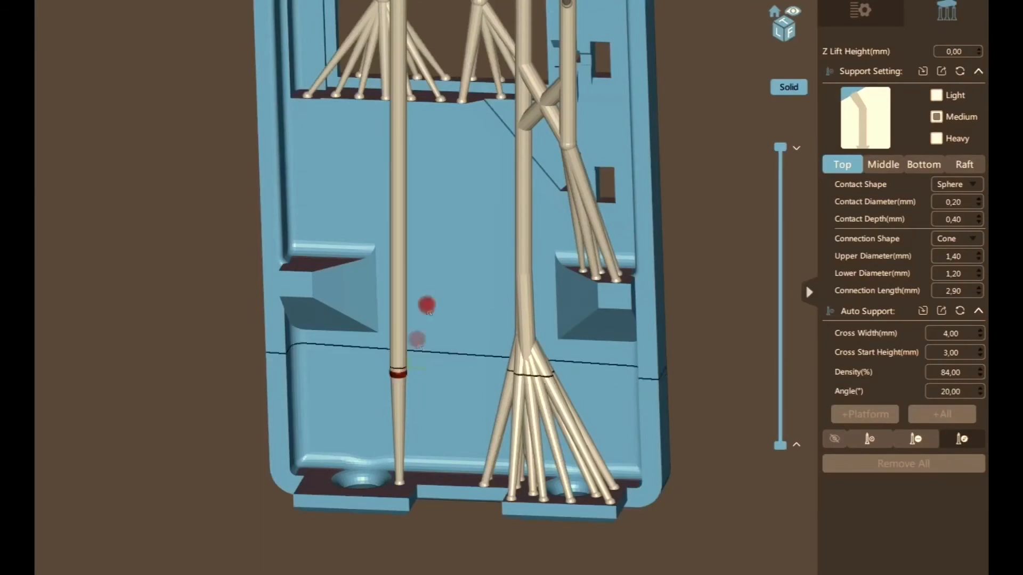
pyautogui.moveTo(446, 182); pyautogui.dragTo(467, 260, button='middle')
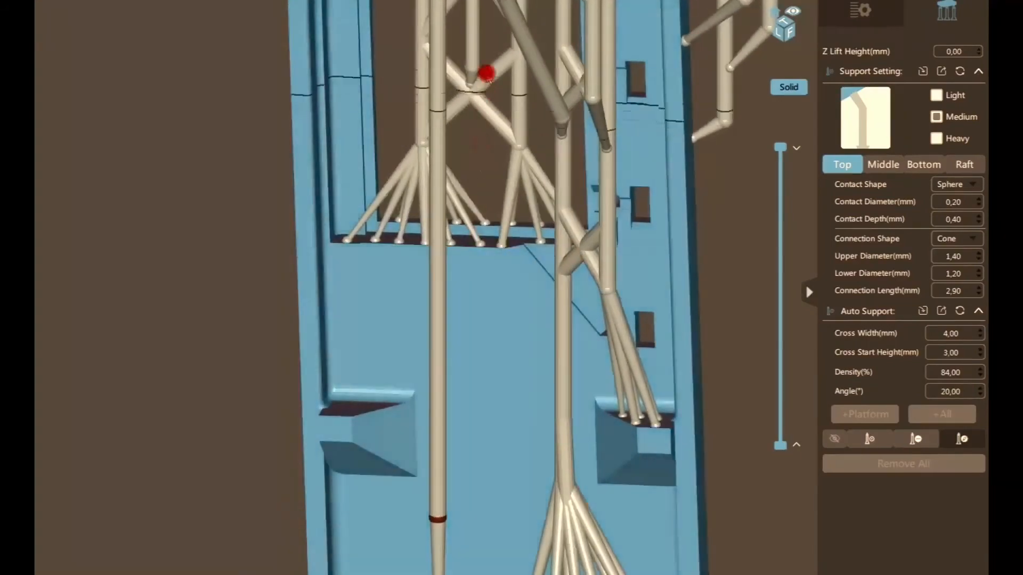
pyautogui.moveTo(484, 71); pyautogui.dragTo(489, 191, button='right')
pyautogui.moveTo(489, 192); pyautogui.dragTo(477, 71, button='middle')
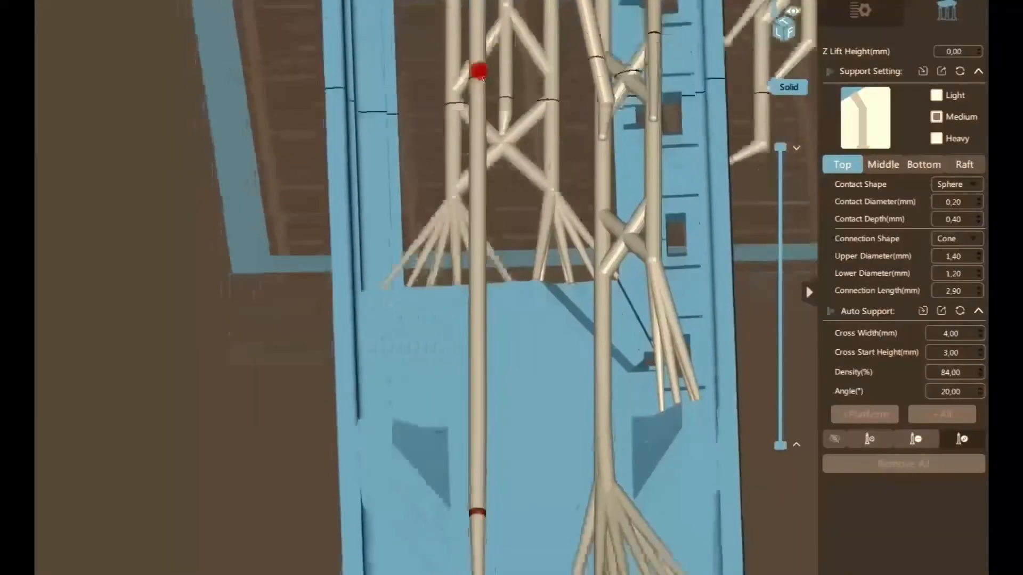
# Step: Add a branch from the new pillar's joint above the lower tab to the tab's inner corner on the far side of the hole
pyautogui.moveTo(477, 71); pyautogui.dragTo(461, 337, button='right')
pyautogui.moveTo(481, 441); pyautogui.dragTo(411, 327, button='middle')
pyautogui.scroll(-3, 410, 327)
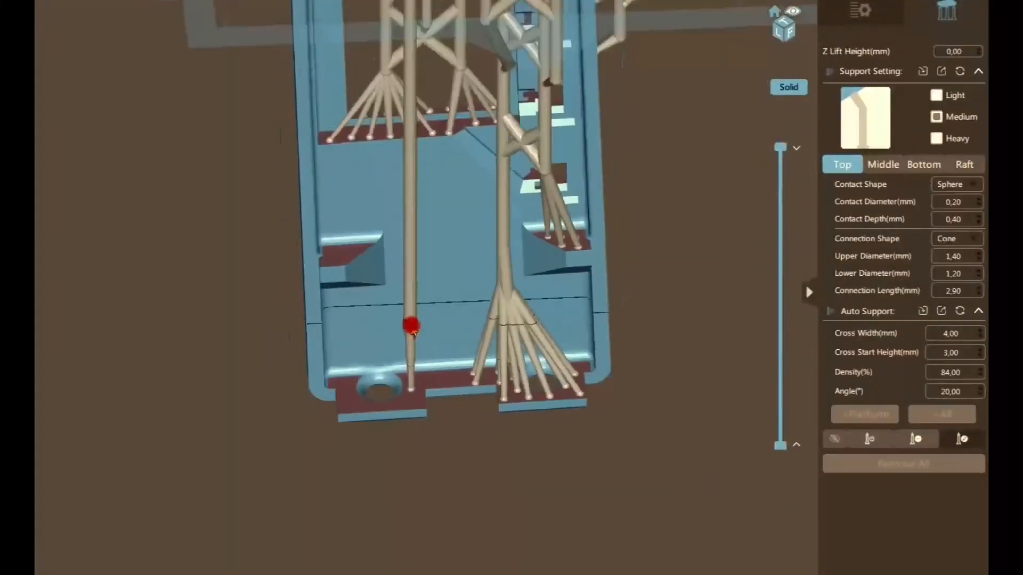
pyautogui.scroll(8, 410, 327)
pyautogui.moveTo(411, 326); pyautogui.dragTo(525, 539)
pyautogui.click(408, 378)
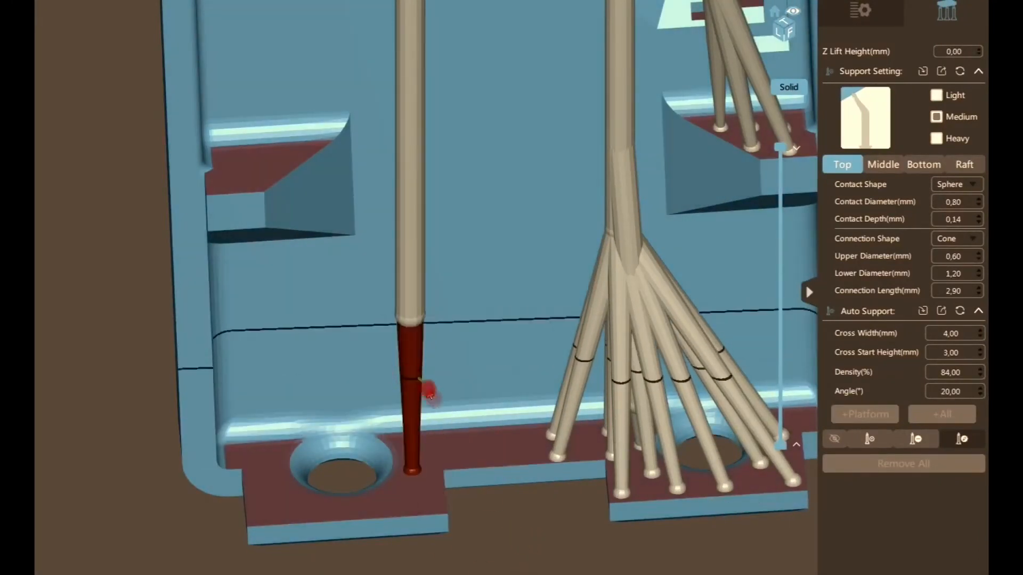
pyautogui.moveTo(424, 424); pyautogui.dragTo(260, 464)
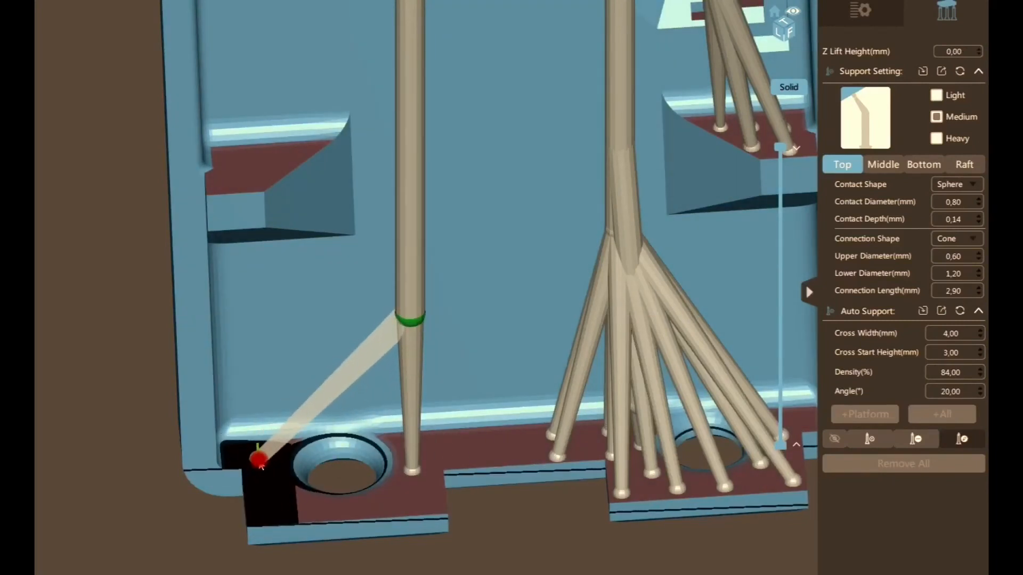
pyautogui.click(269, 457)
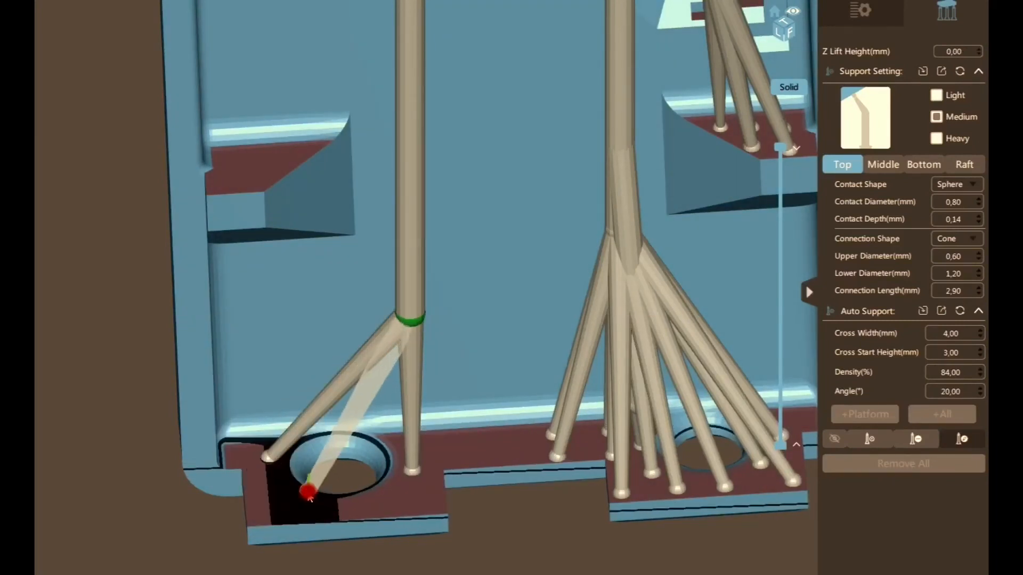
# Step: Add five more branches from the same joint, spread along the lower tab's outer edge and beside its hole
pyautogui.moveTo(504, 536); pyautogui.dragTo(379, 461, button='middle')
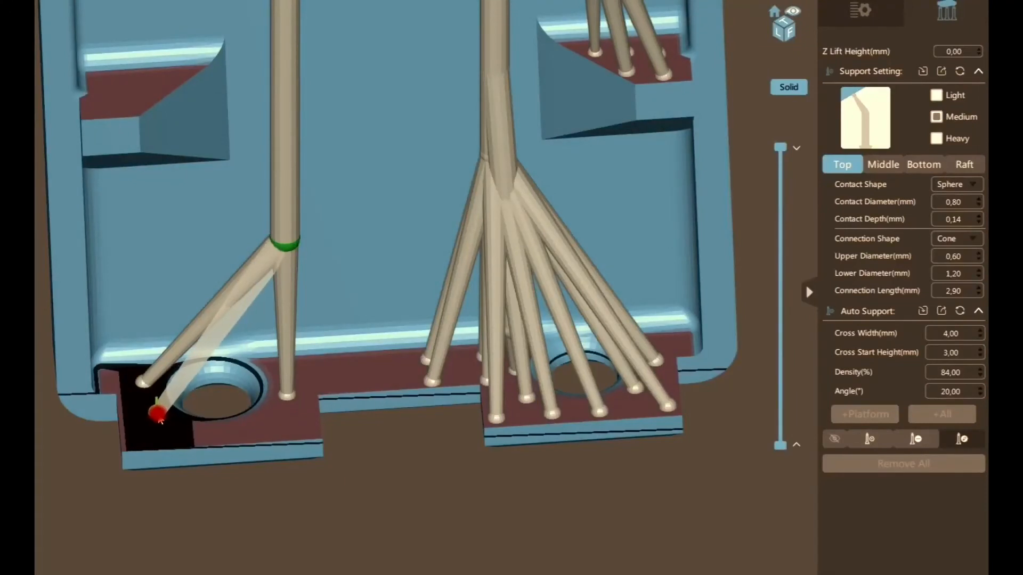
pyautogui.click(158, 418)
pyautogui.click(138, 441)
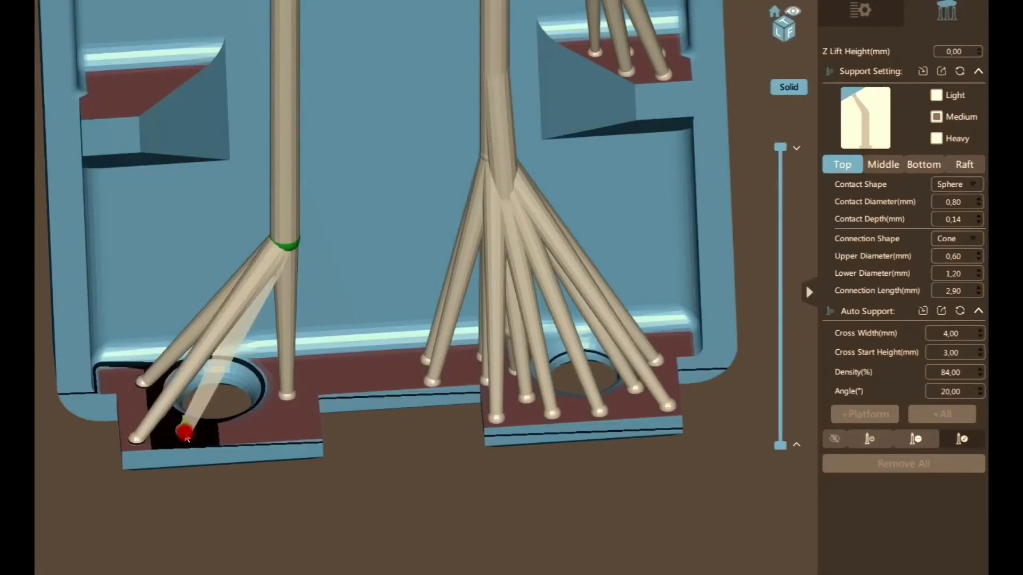
pyautogui.click(189, 440)
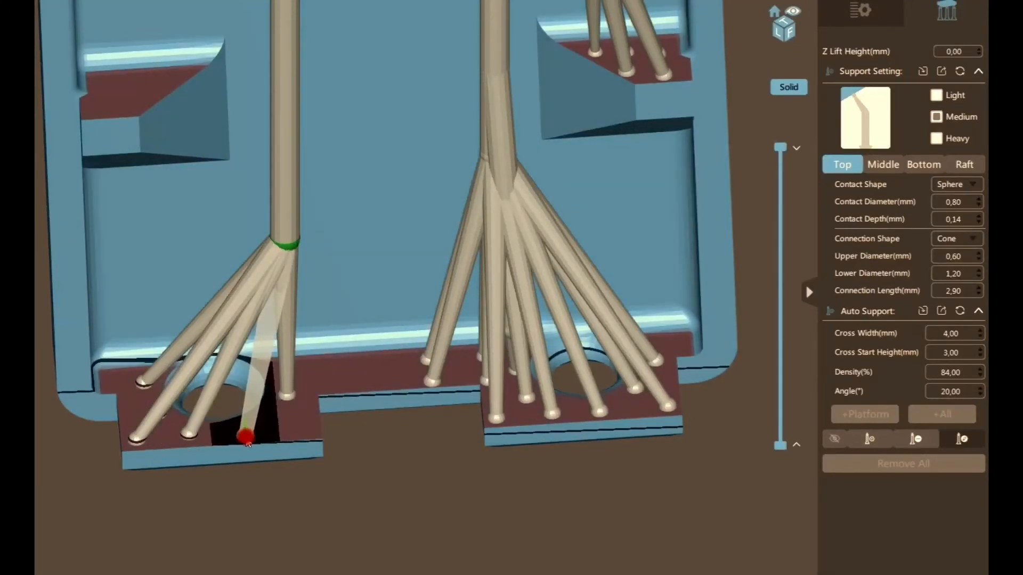
pyautogui.click(244, 440)
pyautogui.click(291, 410)
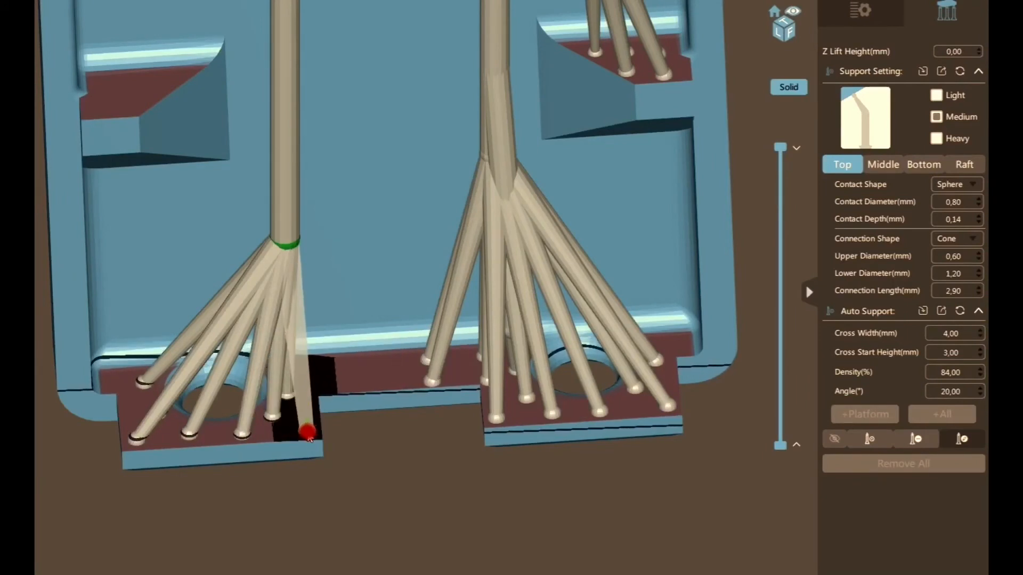
pyautogui.click(308, 434)
# Step: Add three branches from the same joint onto the edge strip between the two lower tabs
pyautogui.moveTo(410, 382); pyautogui.dragTo(66, 239, button='right')
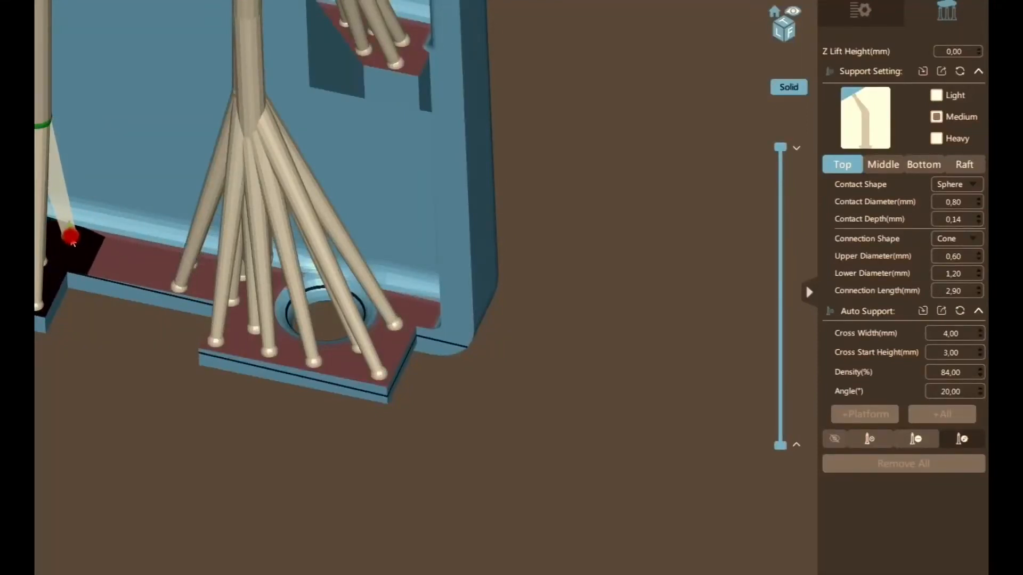
pyautogui.click(73, 246)
pyautogui.click(74, 267)
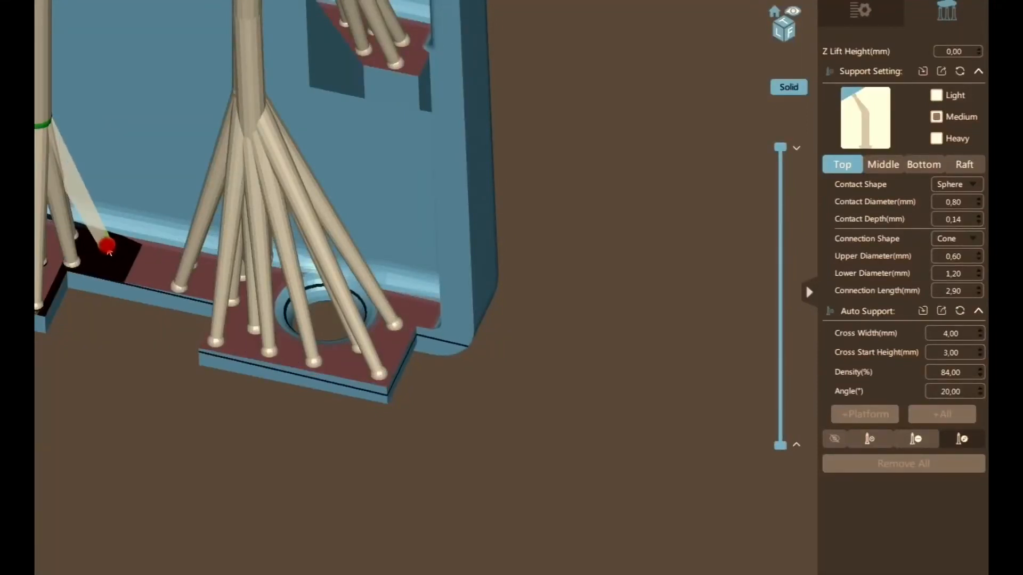
pyautogui.click(123, 271)
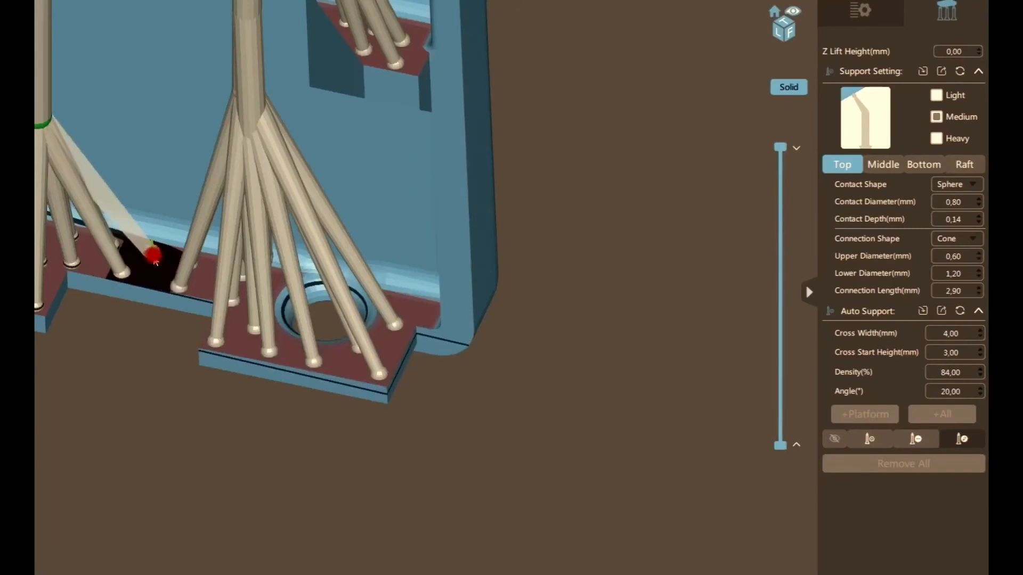
pyautogui.click(155, 260)
# Step: Move the new pillar's branching joint towards the platform, lengthening all of its branches
pyautogui.moveTo(152, 384); pyautogui.dragTo(267, 393, button='middle')
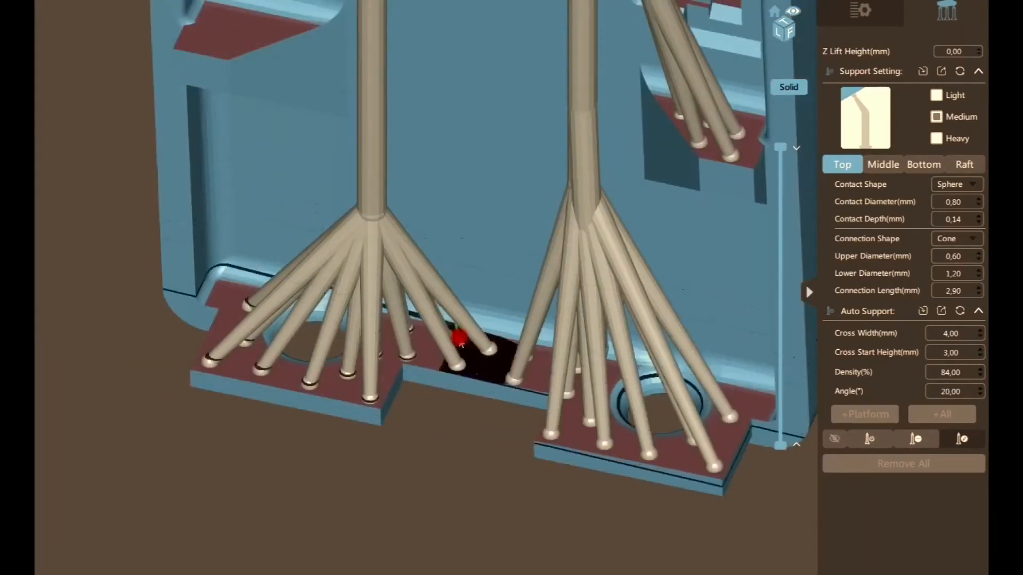
pyautogui.moveTo(462, 340); pyautogui.dragTo(487, 300, button='right')
pyautogui.moveTo(503, 405); pyautogui.dragTo(362, 195, button='middle')
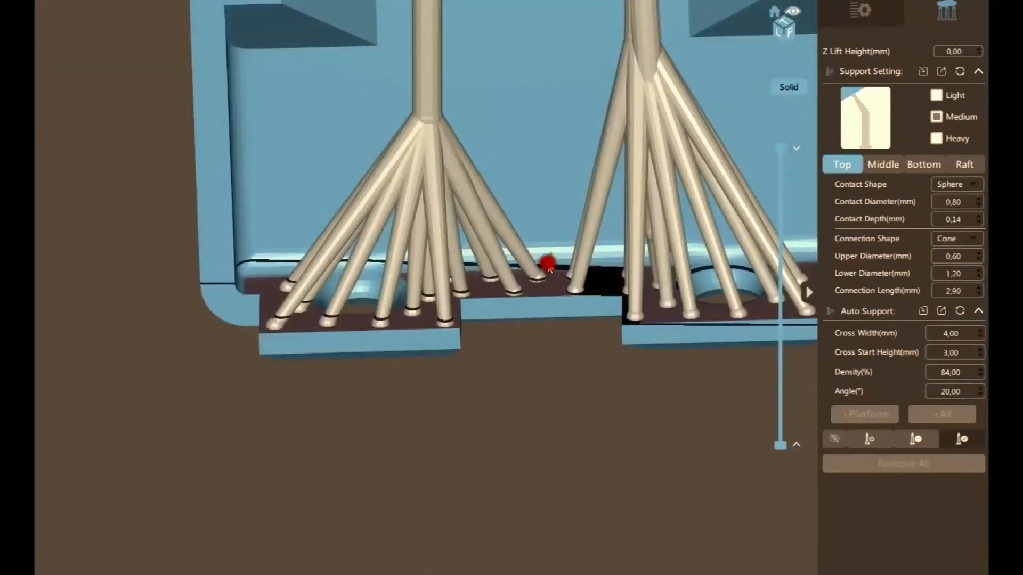
pyautogui.moveTo(432, 114); pyautogui.dragTo(431, 60)
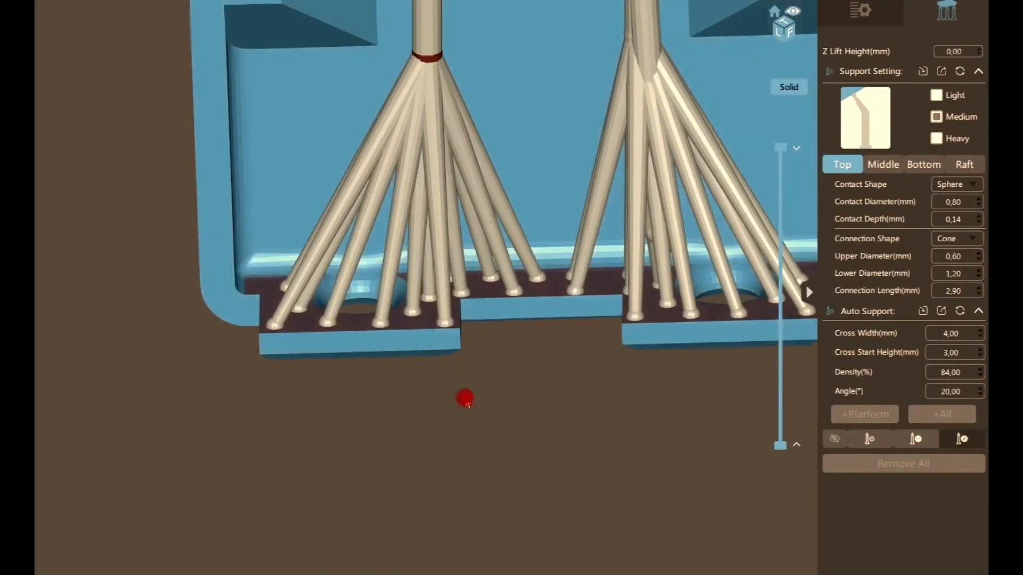
# Step: Add a medium support pillar on the unsupported side ledge above the lower tab and cross-brace it to the adjacent long pillar
pyautogui.moveTo(473, 418); pyautogui.dragTo(464, 444, button='middle')
pyautogui.scroll(-4, 464, 445)
pyautogui.moveTo(429, 408); pyautogui.dragTo(464, 287)
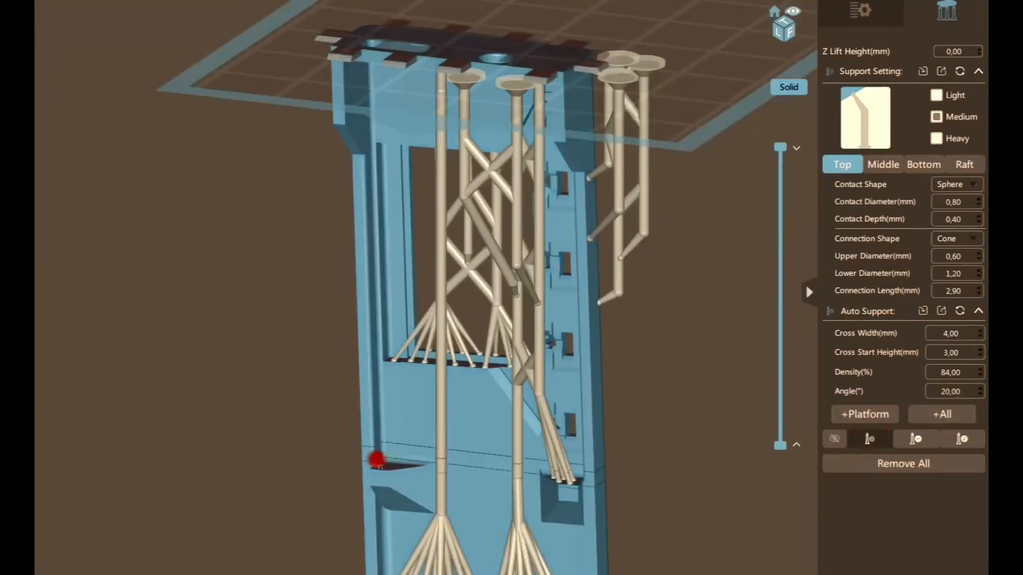
pyautogui.scroll(-2, 383, 464)
pyautogui.scroll(6, 388, 471)
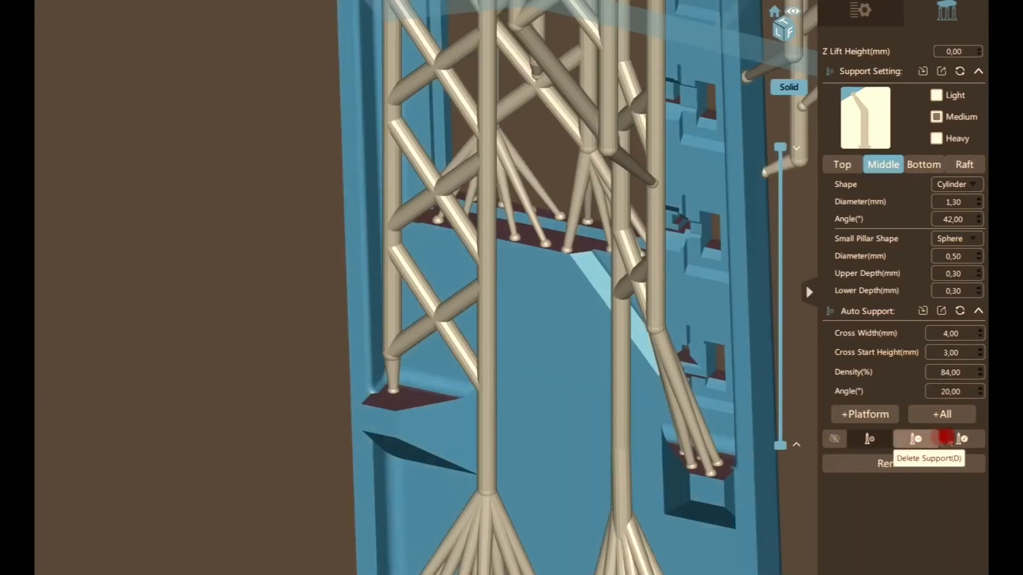
# Step: Set the upper diameter of the ledge pillar's platform-side end to 1.30 mm
pyautogui.click(962, 439)
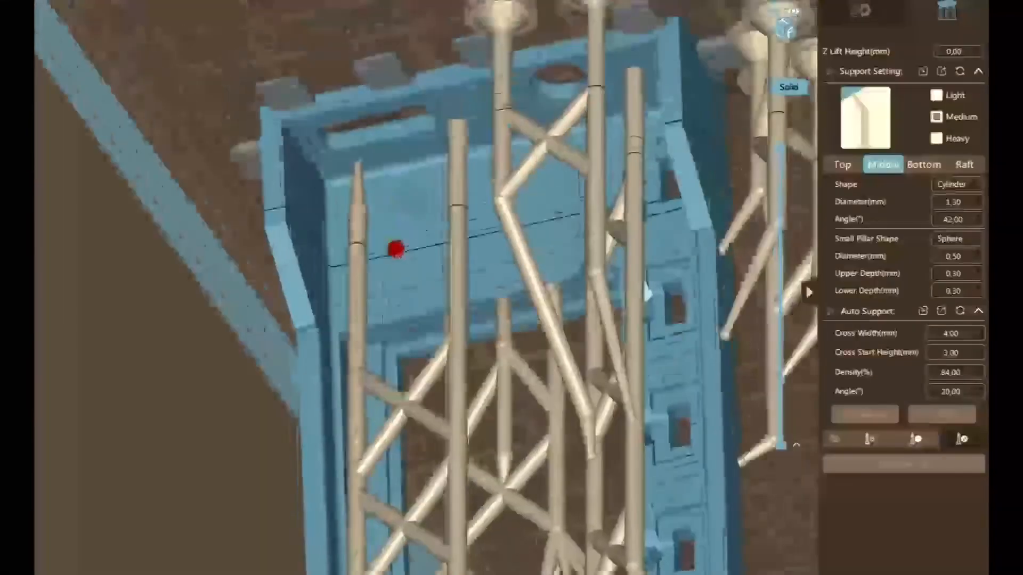
pyautogui.click(357, 193)
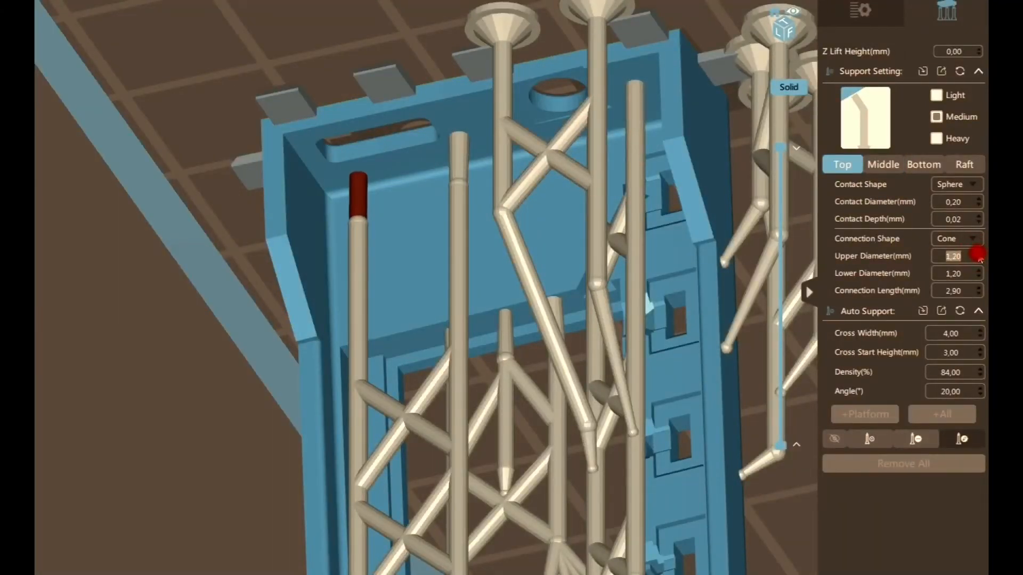
pyautogui.click(977, 254)
# Step: Stretch the cross brace nearest the platform, between the ledge pillar and its neighbour, by moving its upper ends towards the platform and adjusting its lower ends
pyautogui.moveTo(388, 320); pyautogui.dragTo(393, 256, button='middle')
pyautogui.moveTo(415, 418); pyautogui.dragTo(416, 323, button='middle')
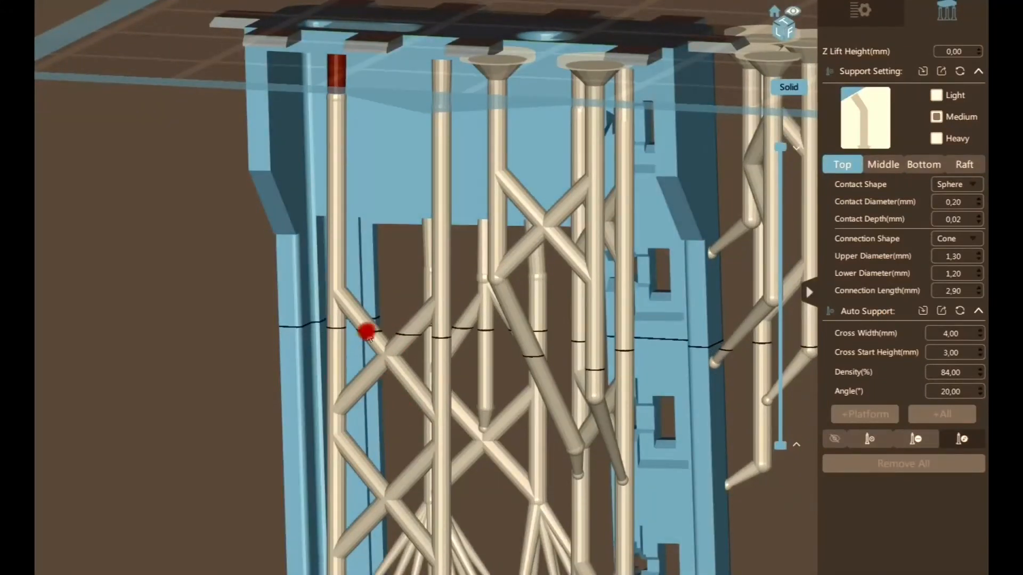
pyautogui.click(373, 274)
pyautogui.moveTo(369, 142); pyautogui.dragTo(369, 149)
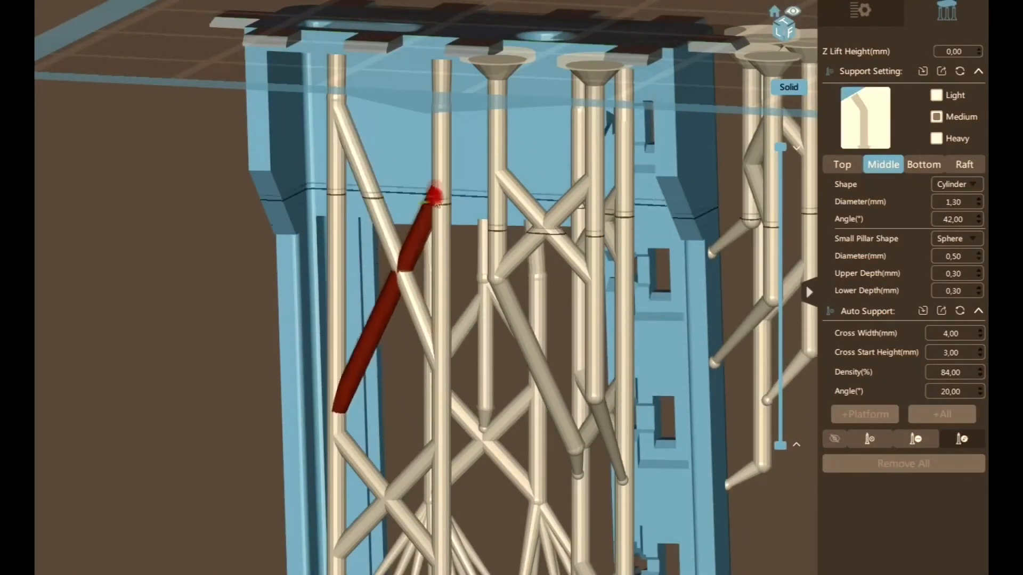
pyautogui.moveTo(436, 202); pyautogui.dragTo(434, 118)
pyautogui.moveTo(345, 391); pyautogui.dragTo(350, 360)
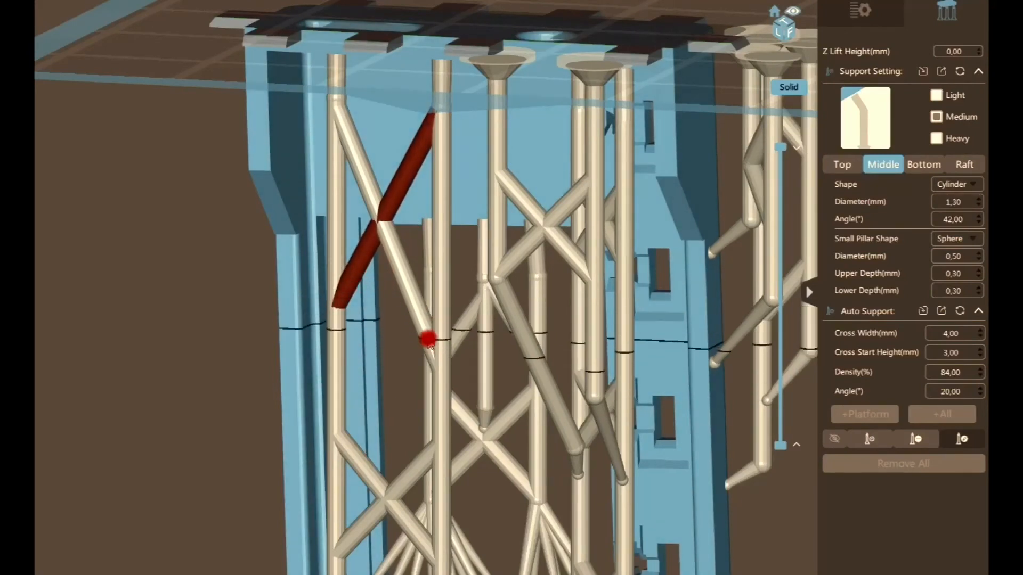
pyautogui.moveTo(429, 342); pyautogui.dragTo(432, 442)
pyautogui.click(426, 289)
pyautogui.click(416, 353)
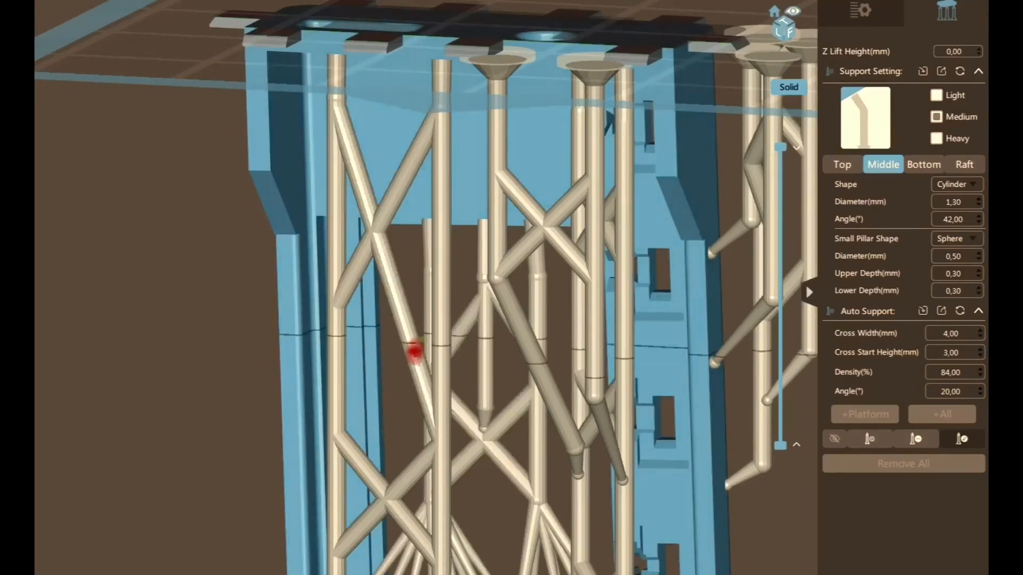
pyautogui.moveTo(425, 393); pyautogui.dragTo(432, 309)
# Step: Stretch the middle cross brace between the same two pillars by moving its upper ends towards the platform
pyautogui.moveTo(347, 464); pyautogui.dragTo(351, 330, button='middle')
pyautogui.click(350, 278)
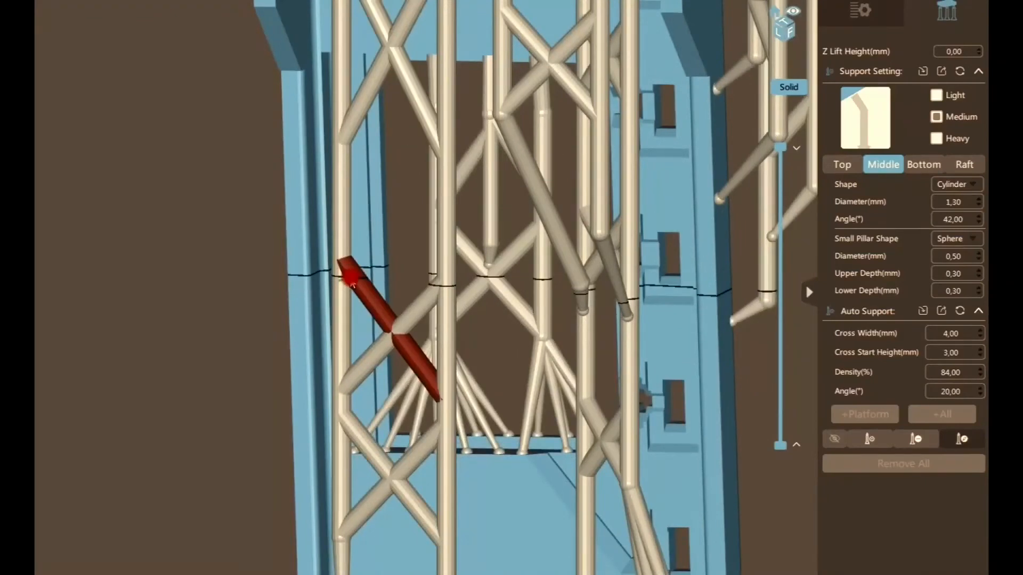
pyautogui.moveTo(350, 280); pyautogui.dragTo(347, 207)
pyautogui.moveTo(429, 288); pyautogui.dragTo(415, 196)
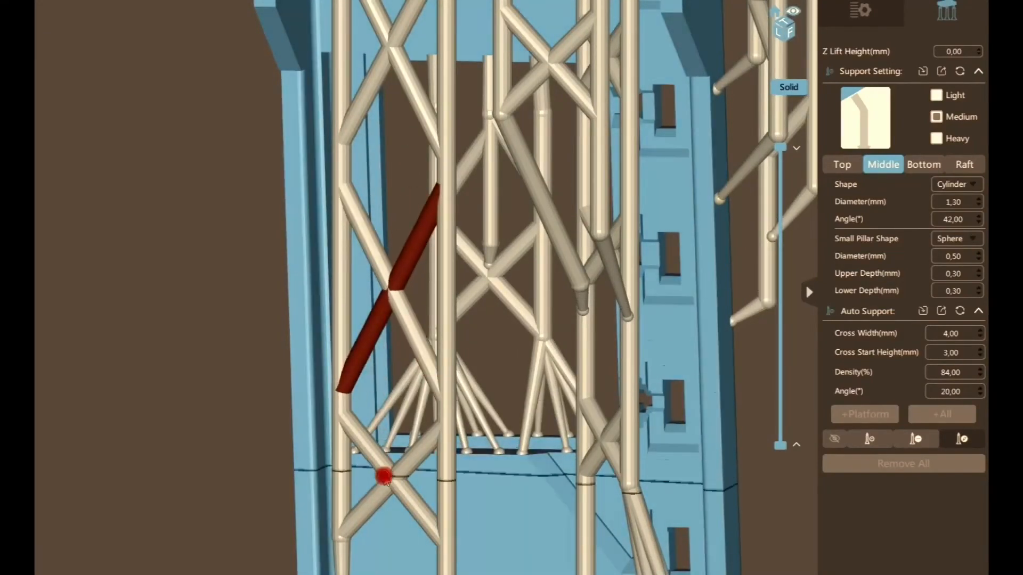
# Step: Add four branches from the ledge pillar's lower joint, spread across the surface of the side ledge
pyautogui.moveTo(384, 477); pyautogui.dragTo(386, 397, button='middle')
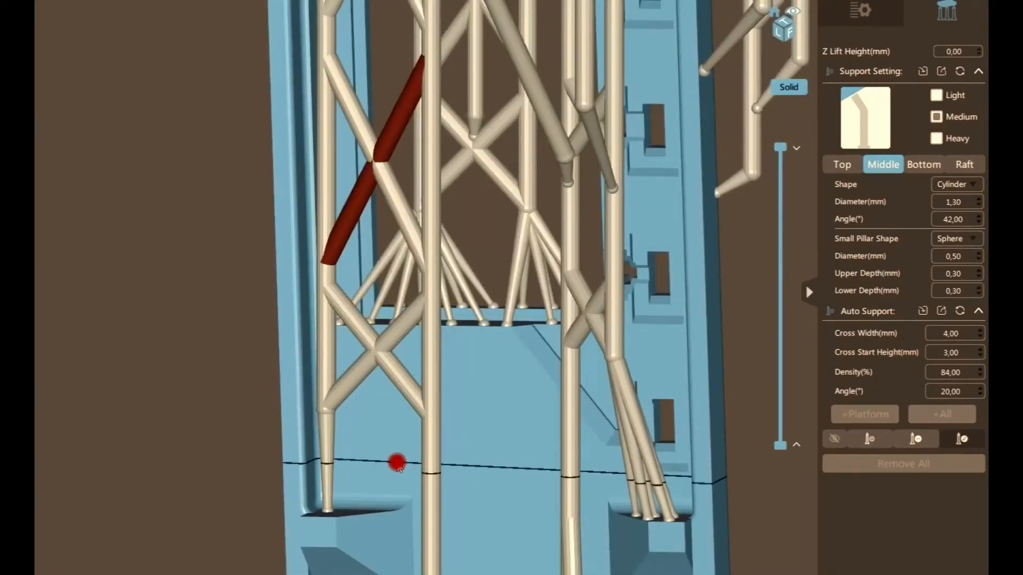
pyautogui.click(323, 440)
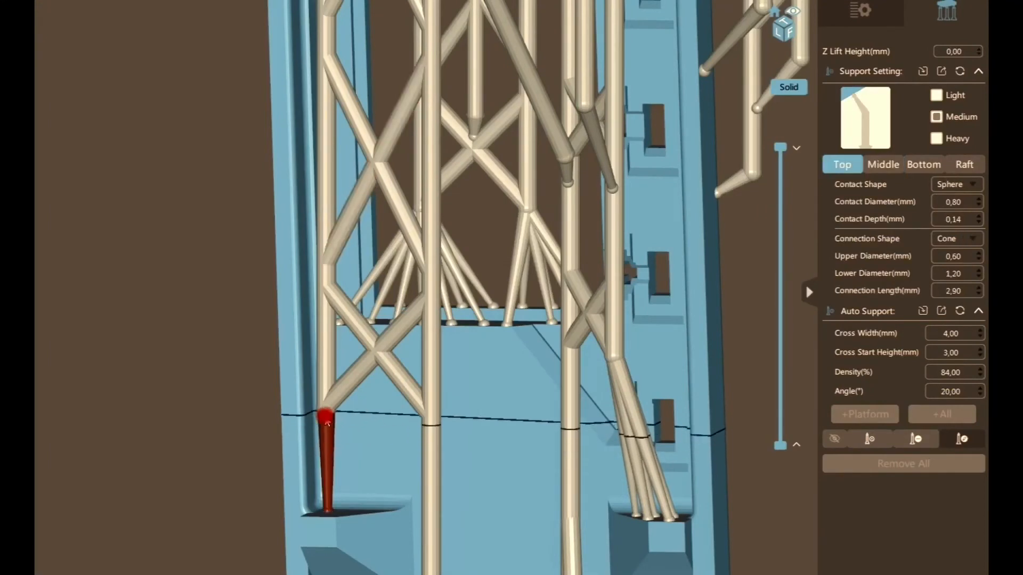
pyautogui.scroll(5, 331, 434)
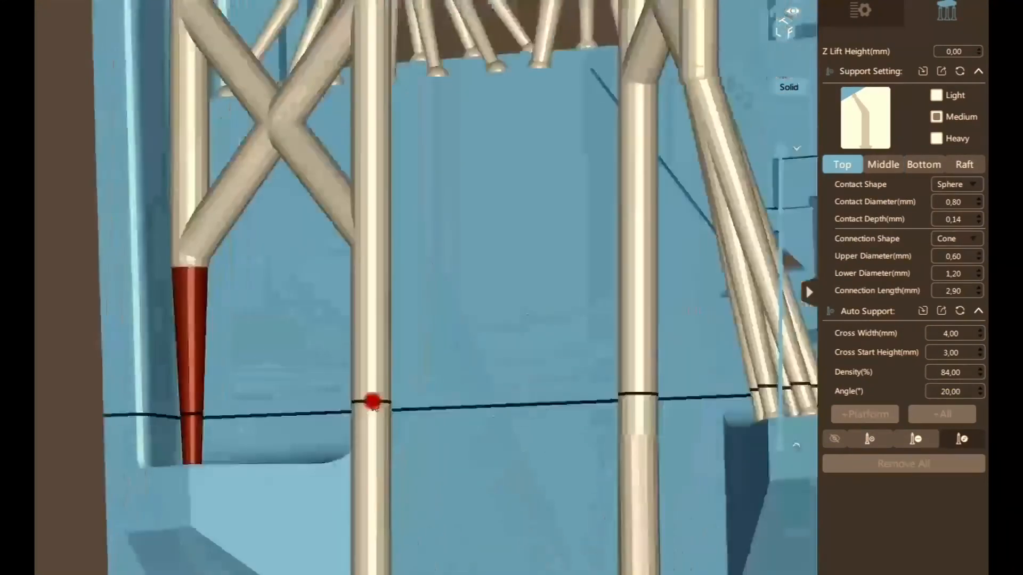
pyautogui.moveTo(220, 392); pyautogui.dragTo(447, 349, button='middle')
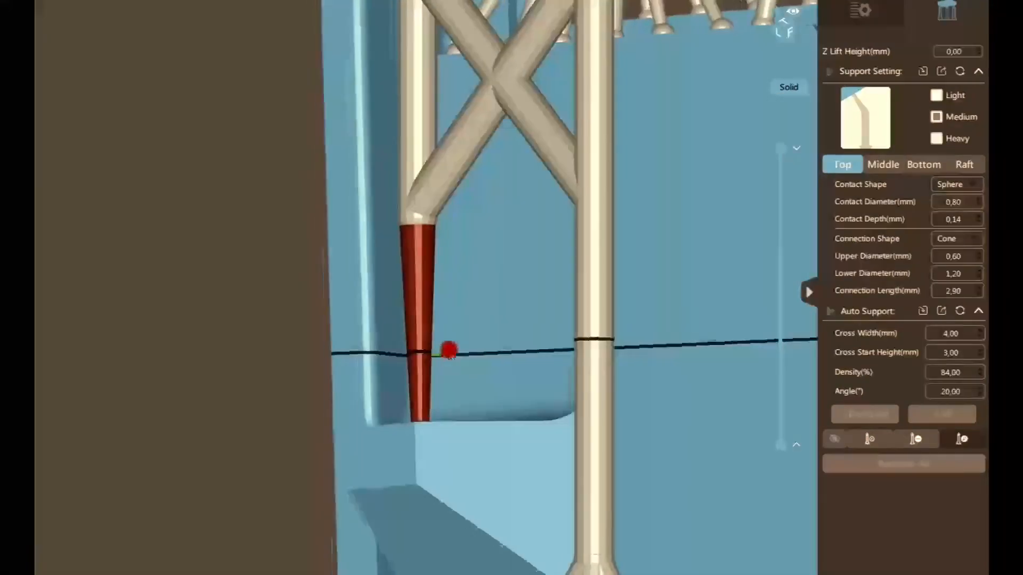
pyautogui.moveTo(461, 335); pyautogui.dragTo(464, 377, button='right')
pyautogui.moveTo(410, 290); pyautogui.dragTo(369, 472)
pyautogui.click(369, 473)
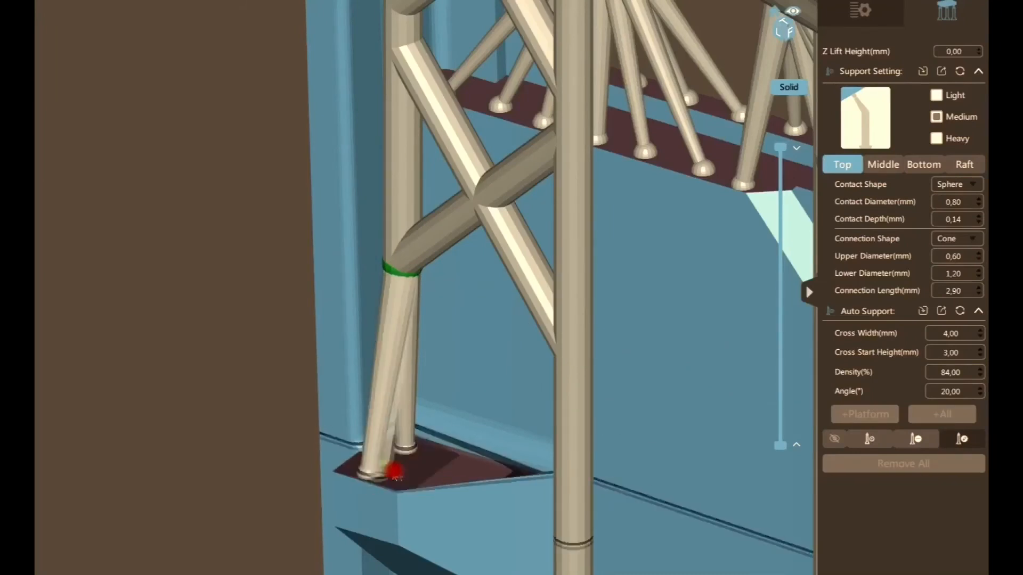
pyautogui.click(425, 484)
pyautogui.click(456, 460)
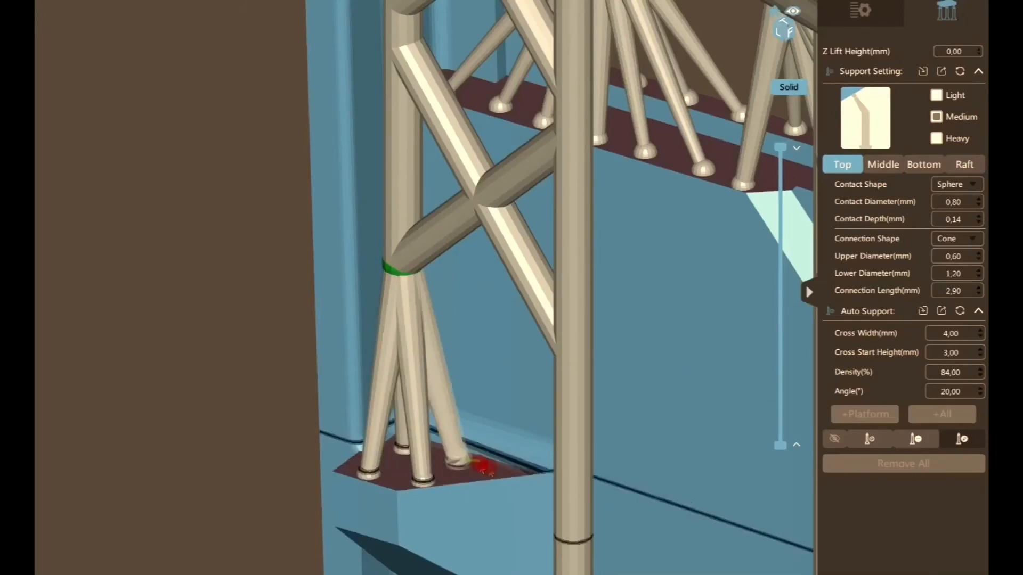
pyautogui.click(494, 473)
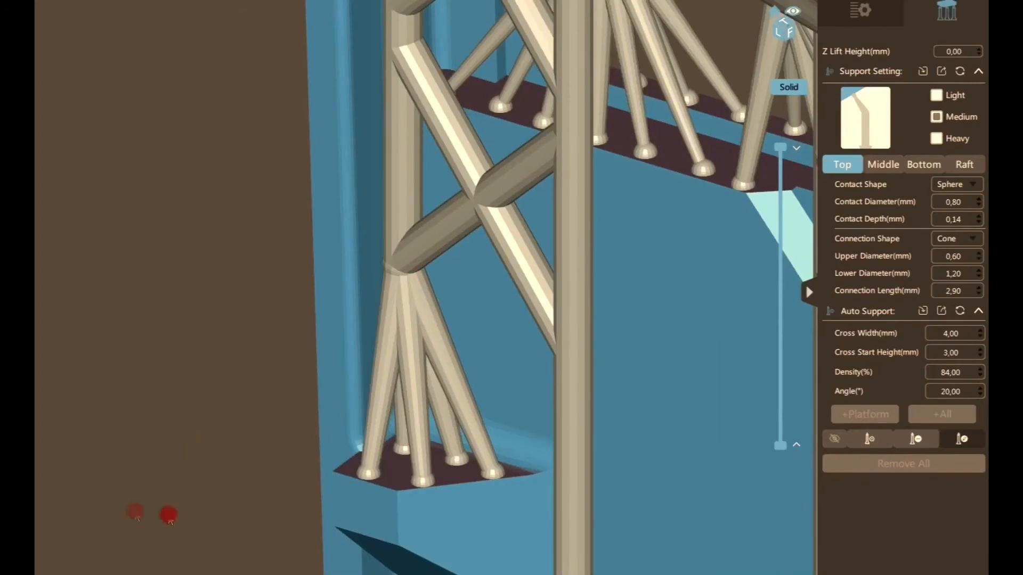
# Step: Set the contact diameter of the three branch tips along the ledge's front edge to 0.70 mm
pyautogui.scroll(3, 424, 487)
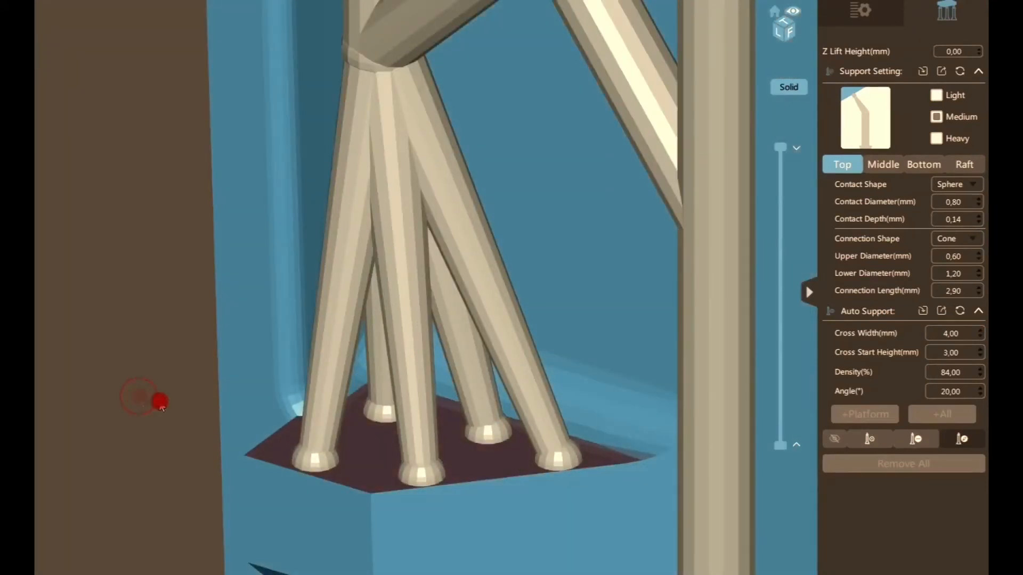
pyautogui.click(309, 457)
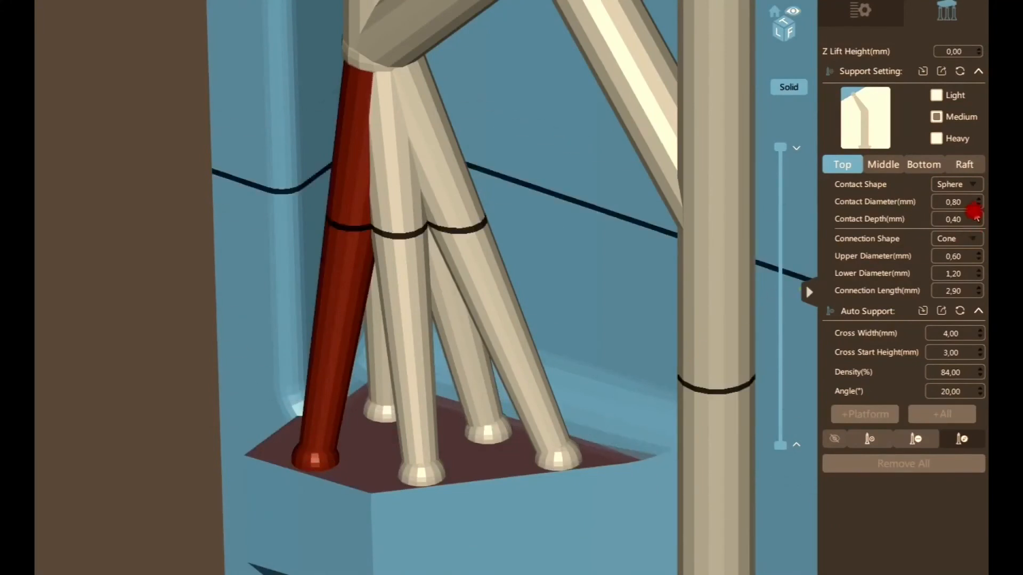
pyautogui.click(437, 472)
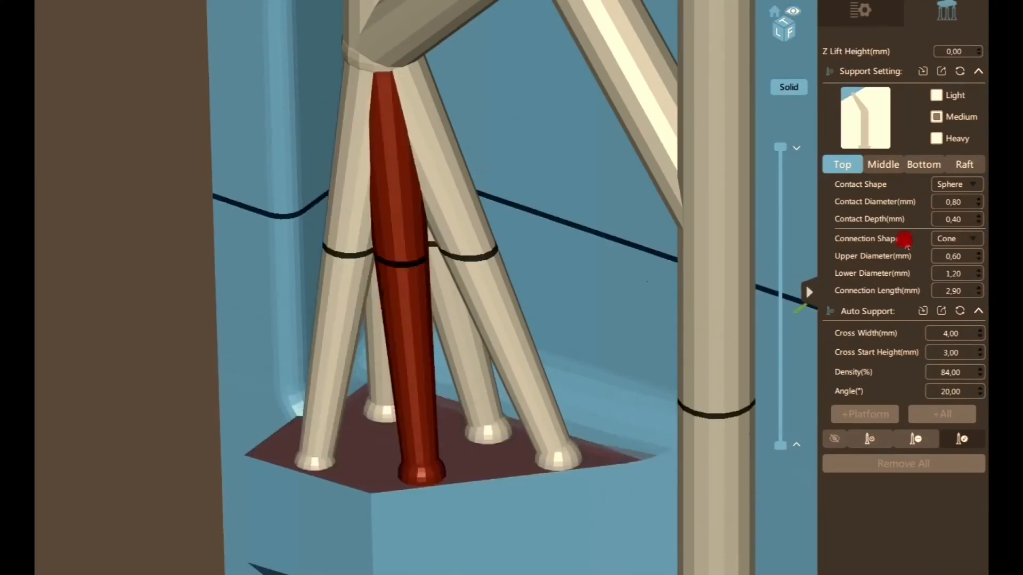
pyautogui.click(567, 456)
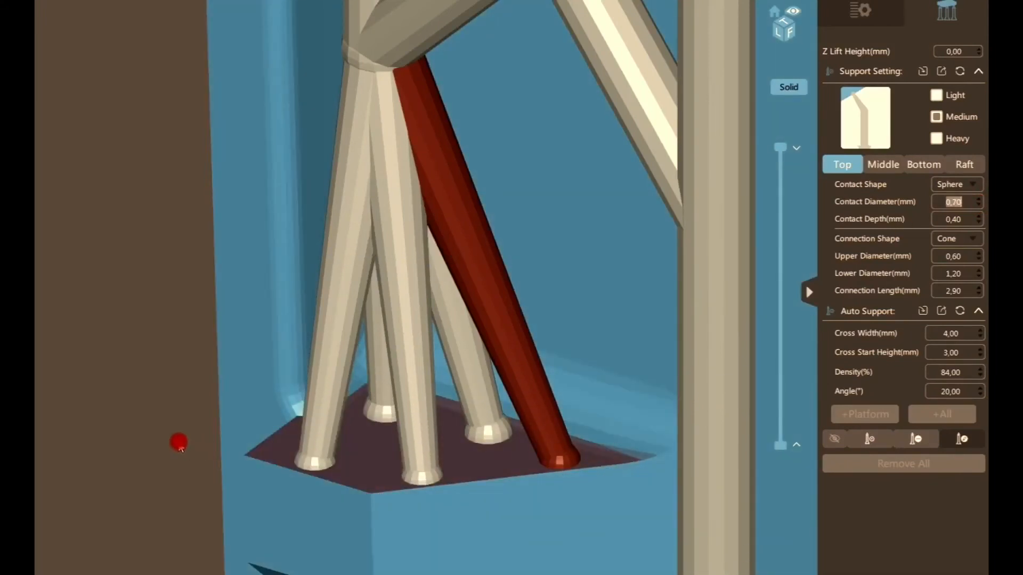
# Step: Set the contact depth of the branch tips at the ledge's front corner and along its front edge to 0.22 mm
pyautogui.click(548, 432)
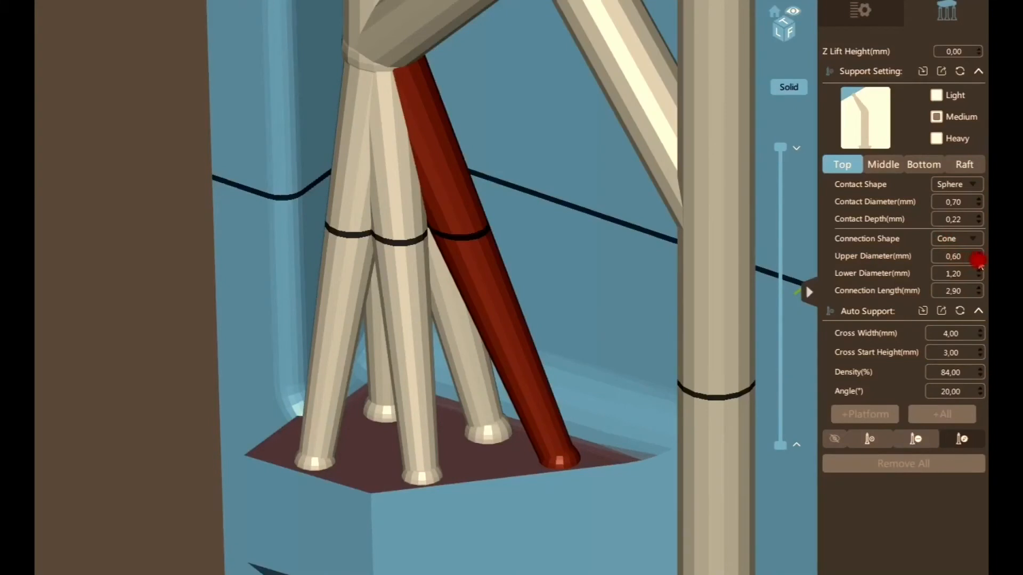
pyautogui.click(422, 445)
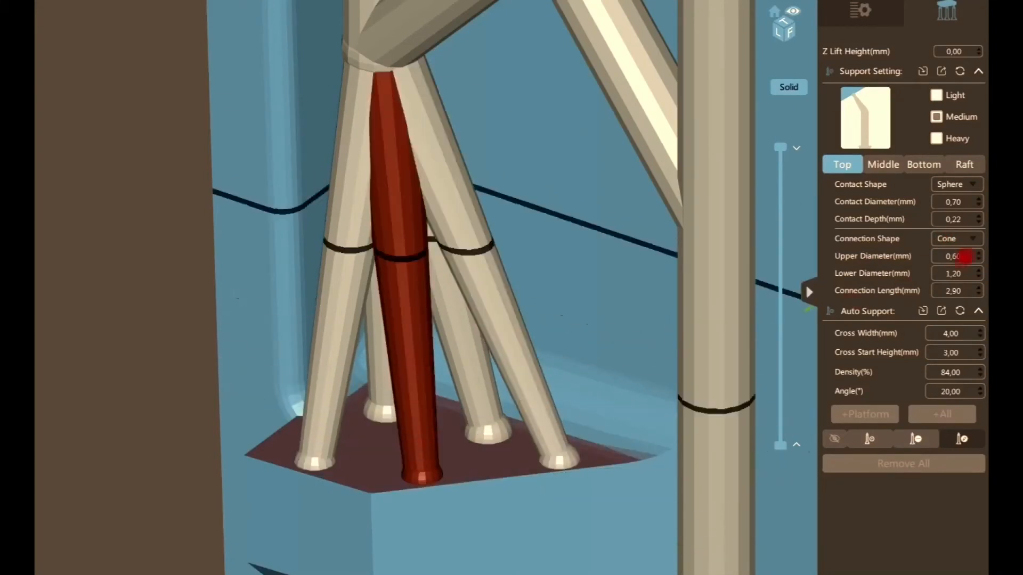
# Step: Try an upper diameter of 0.50 mm on the branch at the ledge's front corner
pyautogui.click(979, 260)
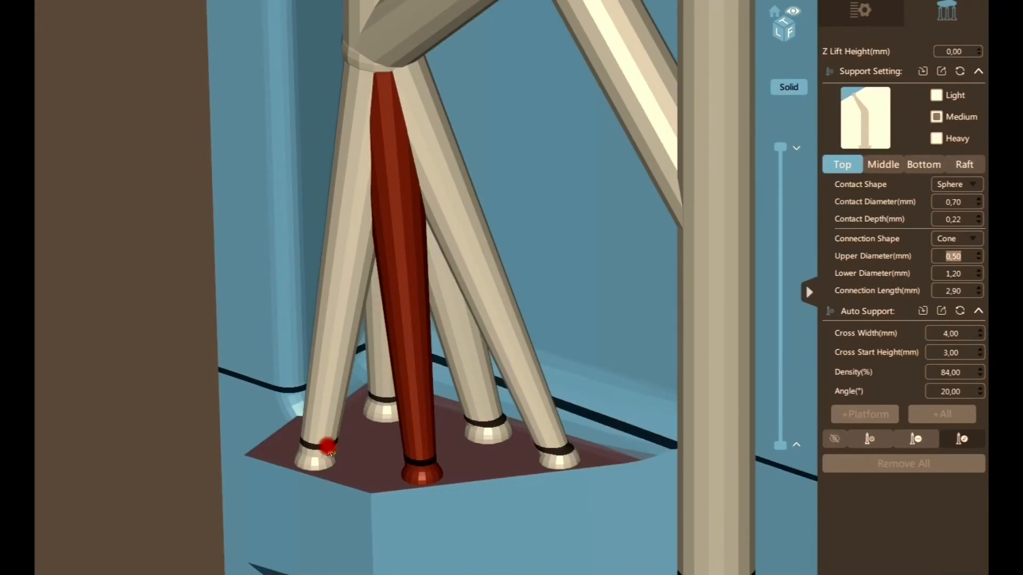
pyautogui.scroll(2, 429, 479)
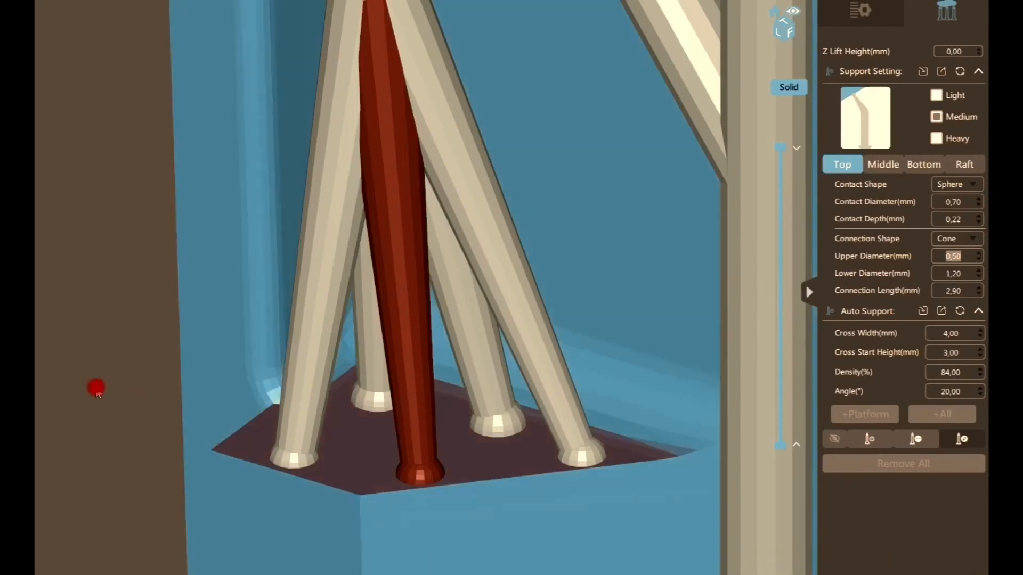
pyautogui.click(130, 387)
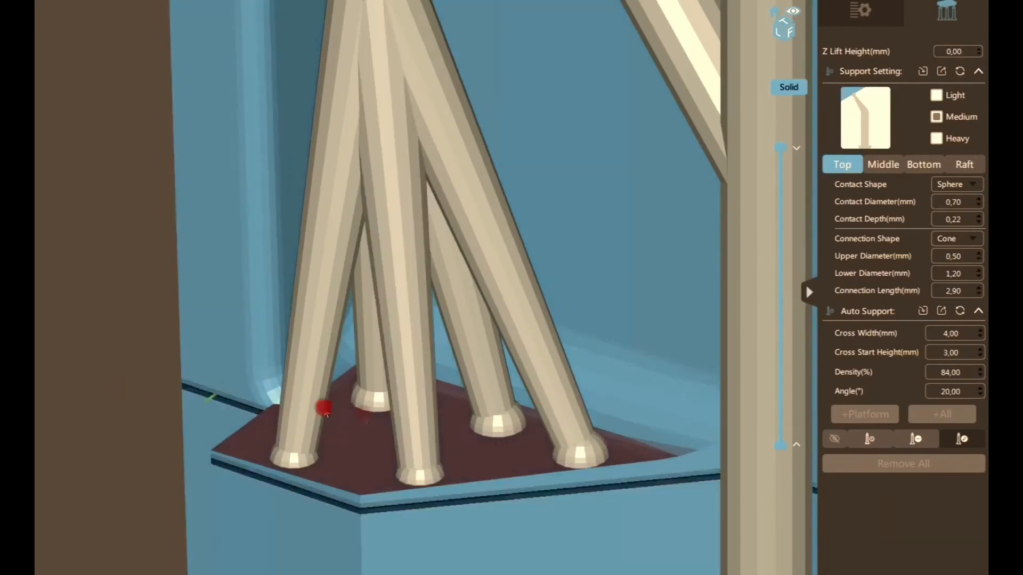
pyautogui.click(582, 448)
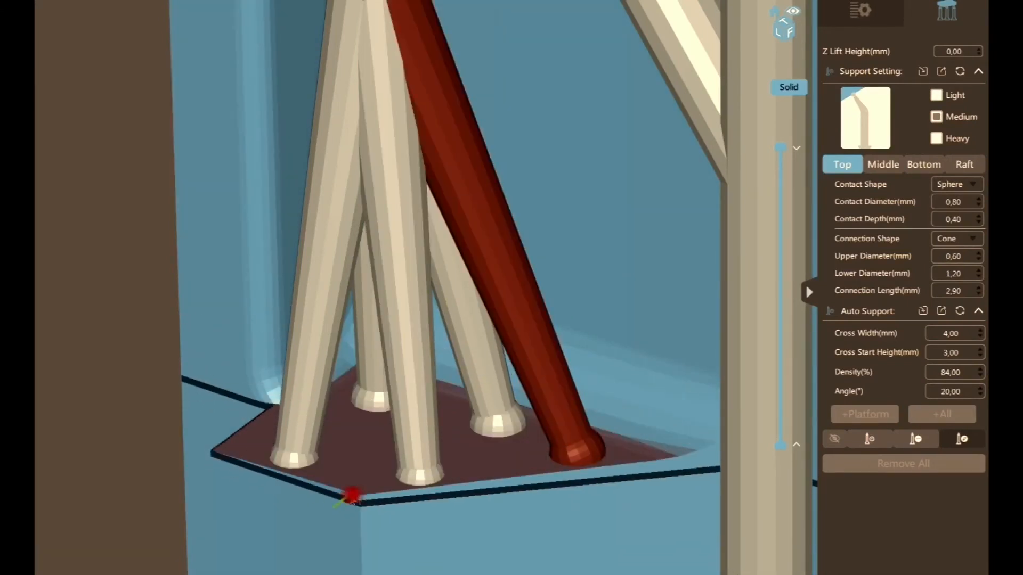
pyautogui.click(421, 473)
# Step: Save the supported model and inspect the whole structure of pillars and cross braces from several sides
pyautogui.scroll(-5, 107, 399)
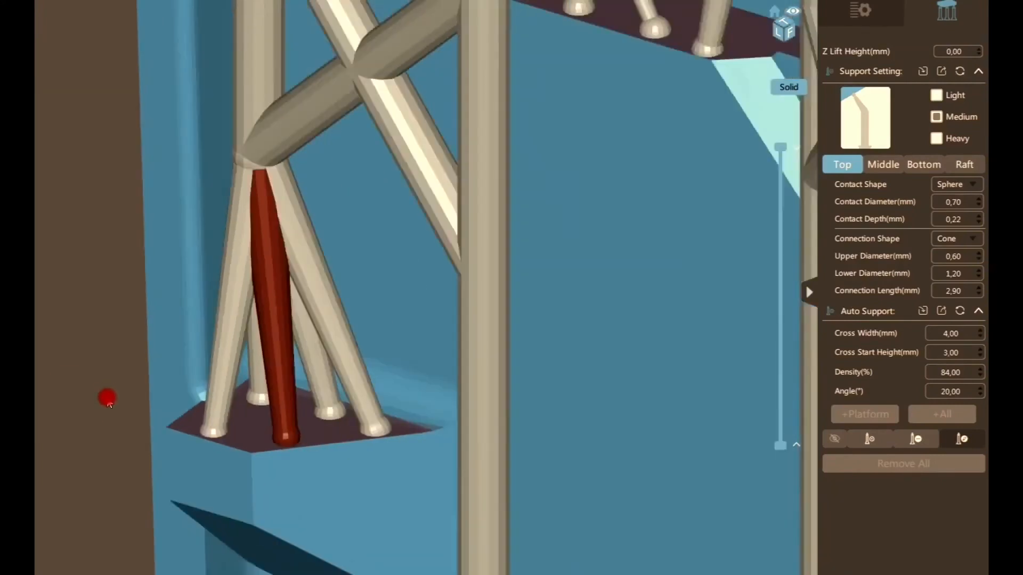
pyautogui.scroll(-5, 108, 400)
pyautogui.click(862, 11)
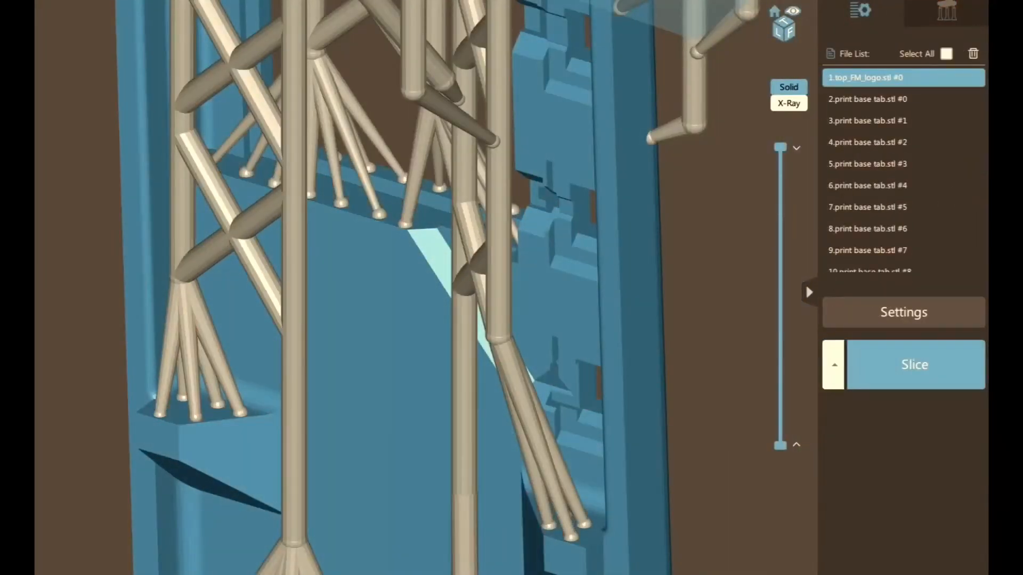
pyautogui.scroll(-5, 409, 395)
pyautogui.moveTo(416, 396); pyautogui.dragTo(446, 298, button='middle')
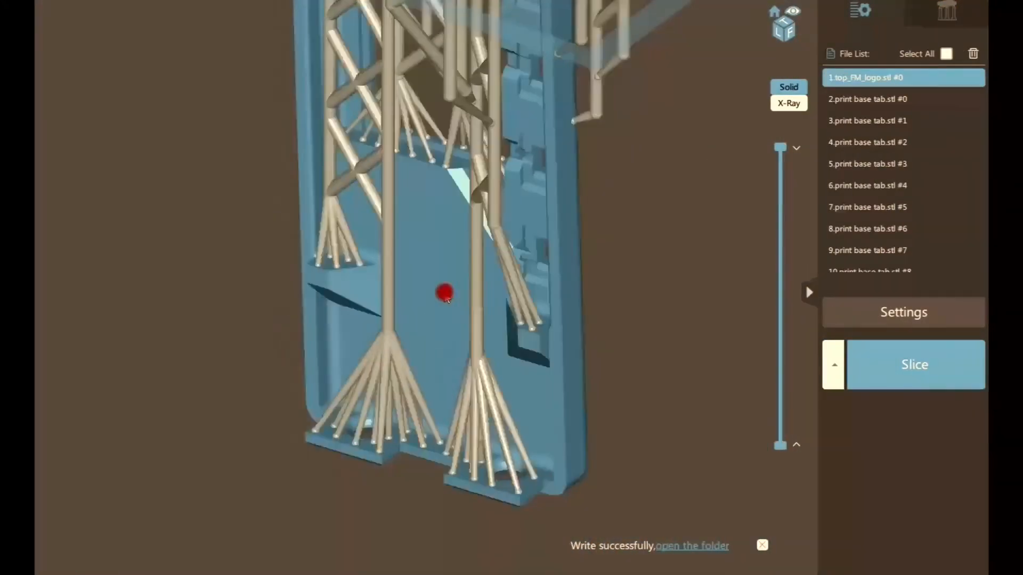
pyautogui.moveTo(445, 294); pyautogui.dragTo(386, 286)
pyautogui.scroll(-5, 472, 239)
pyautogui.moveTo(471, 239); pyautogui.dragTo(401, 308, button='middle')
pyautogui.moveTo(446, 228); pyautogui.dragTo(426, 176)
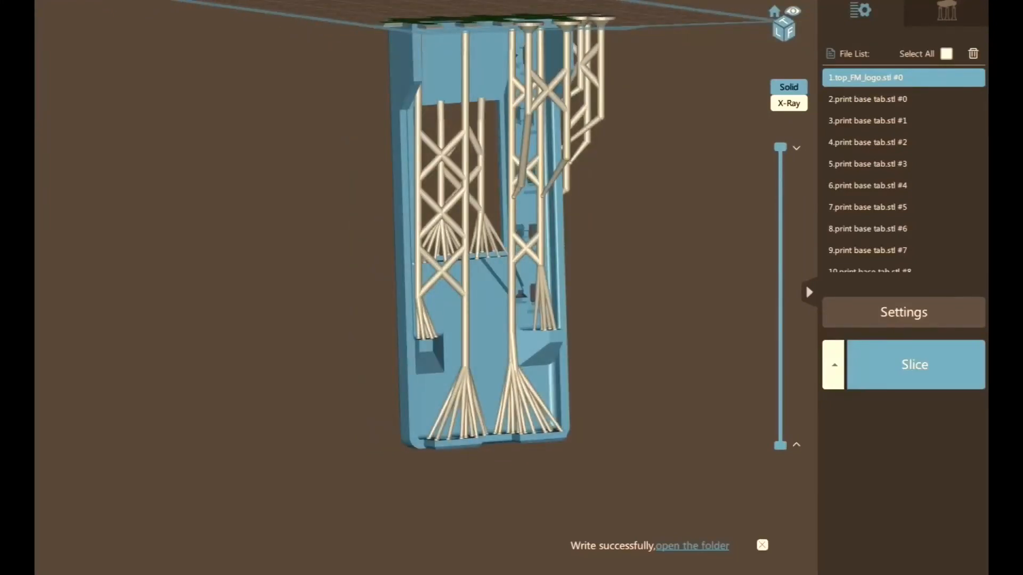
pyautogui.moveTo(481, 90); pyautogui.dragTo(518, 189)
# Step: Add a reinforcing pillar from the platform, joined by an angled strut to the ledge pillar, with a 1.40 mm diameter
pyautogui.click(946, 12)
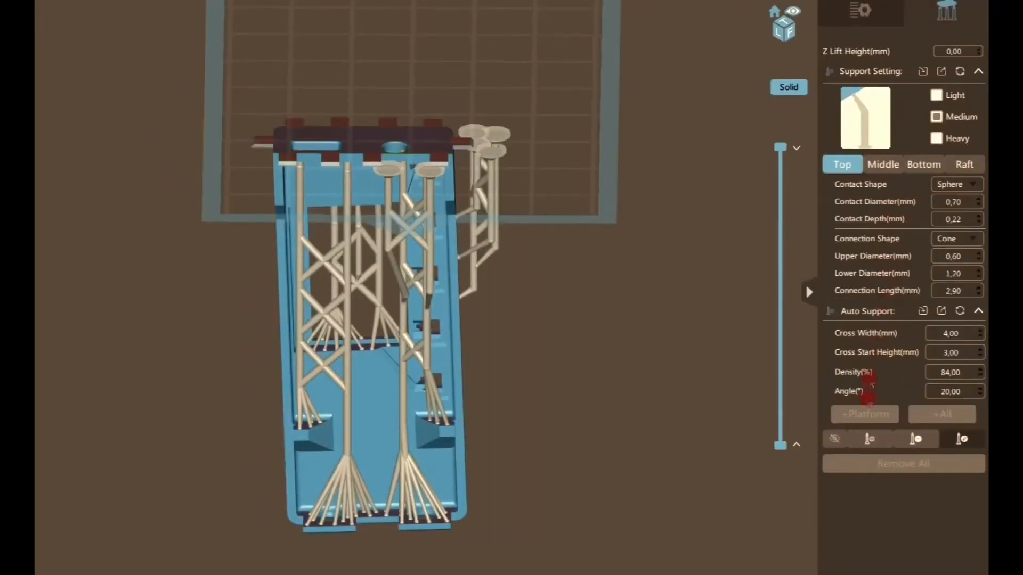
pyautogui.click(868, 439)
pyautogui.scroll(5, 285, 263)
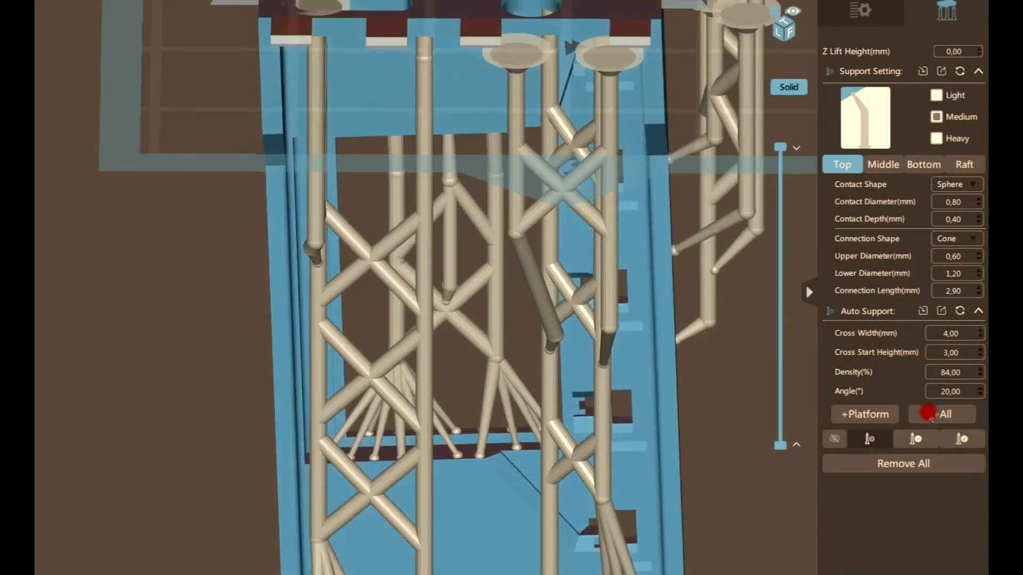
pyautogui.click(962, 438)
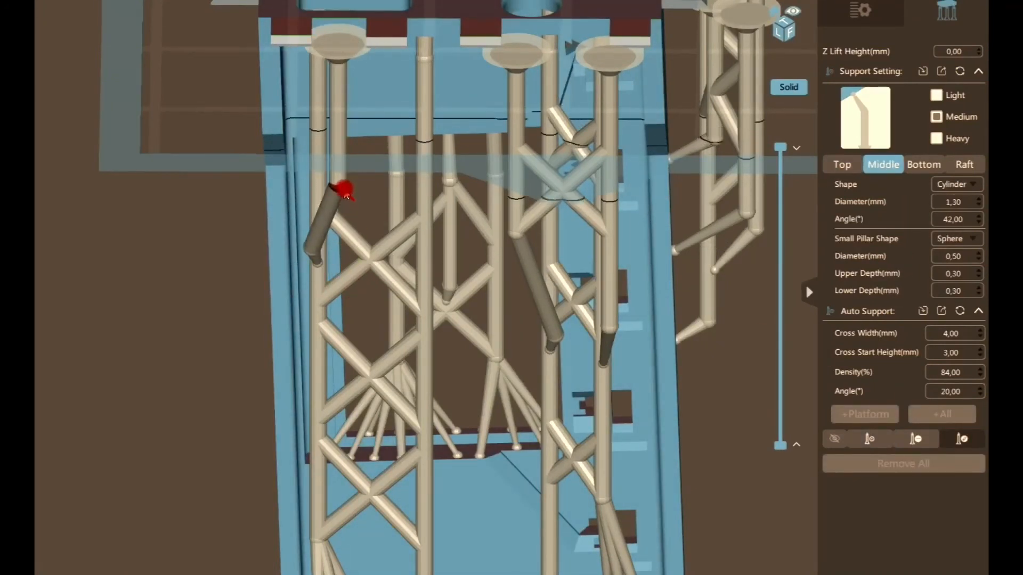
pyautogui.click(339, 163)
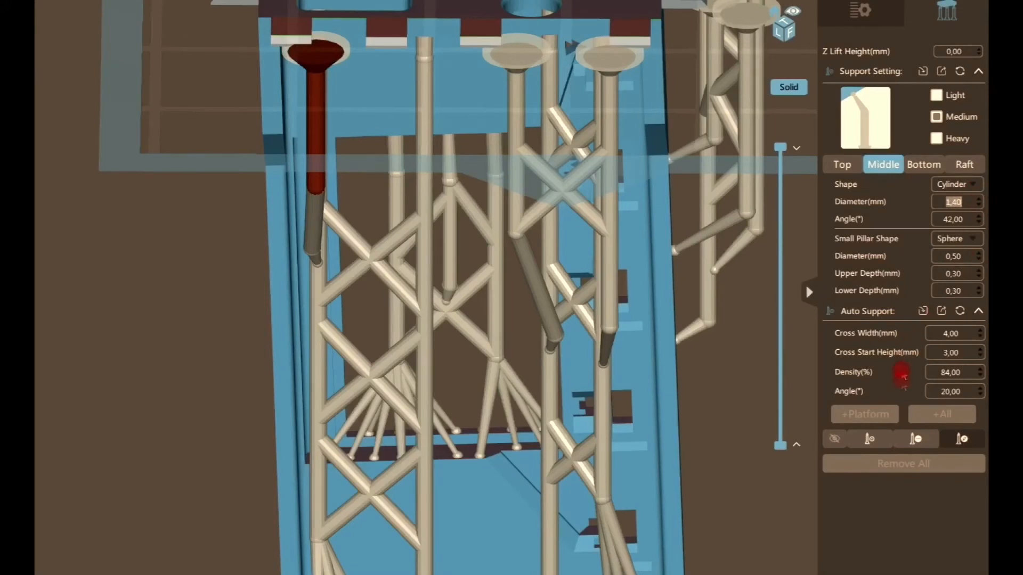
# Step: Add a second reinforcing pillar, 1.30 mm in diameter, to the neighbouring tall pillar, brace it to the first and shorten its lower end
pyautogui.write('1,30')
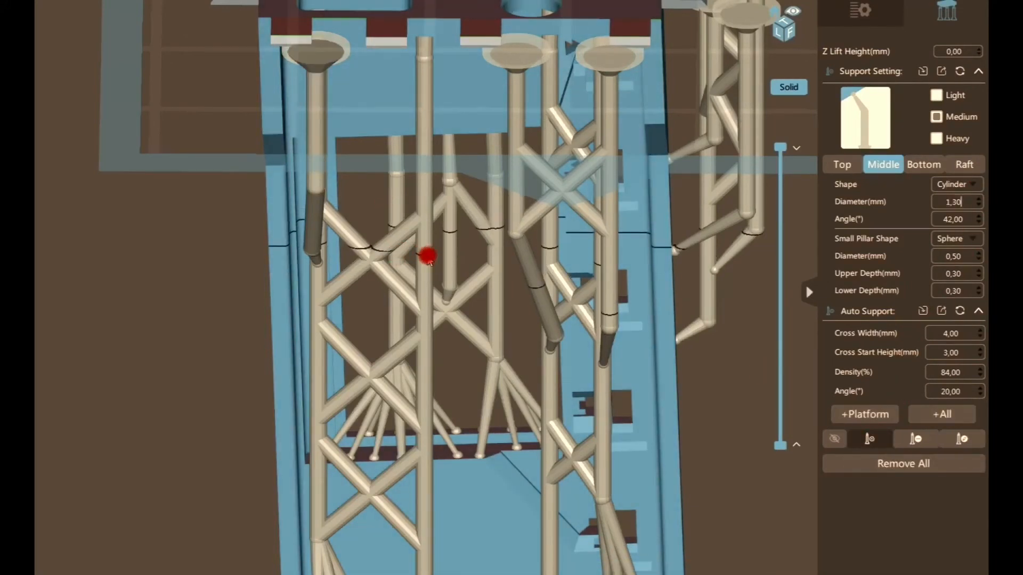
pyautogui.click(424, 262)
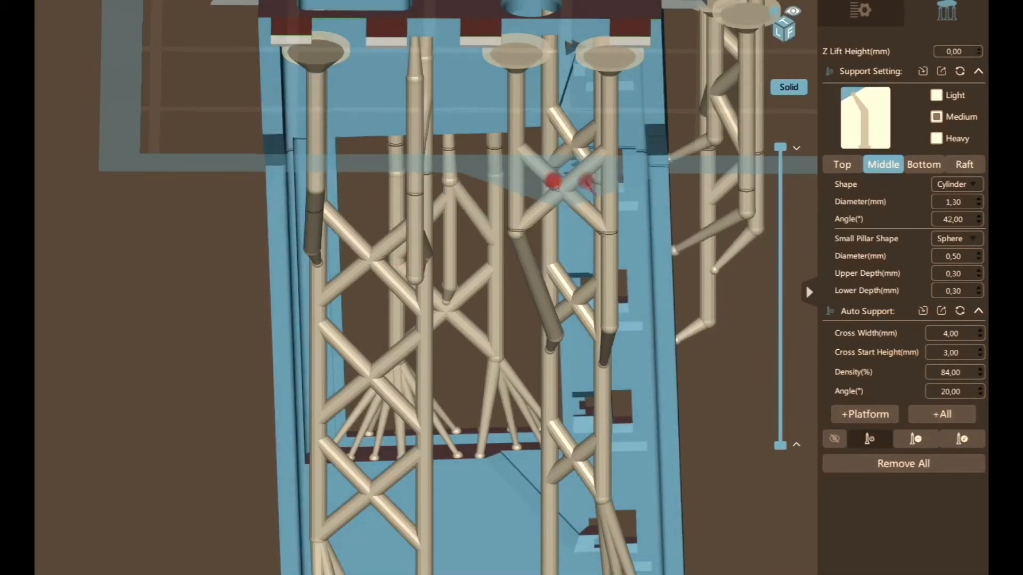
pyautogui.click(961, 439)
pyautogui.moveTo(419, 175); pyautogui.dragTo(416, 221)
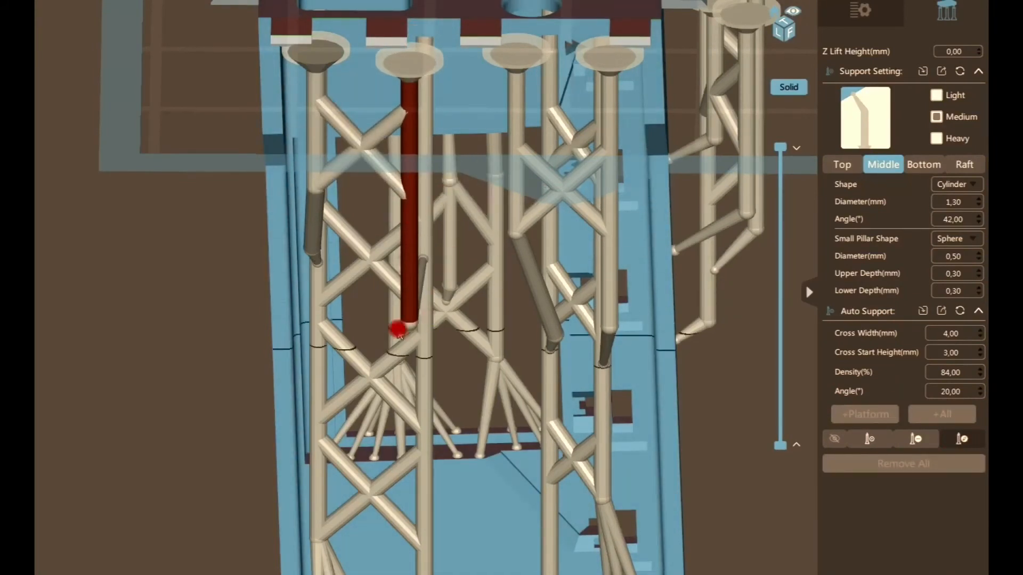
pyautogui.moveTo(411, 325); pyautogui.dragTo(413, 296)
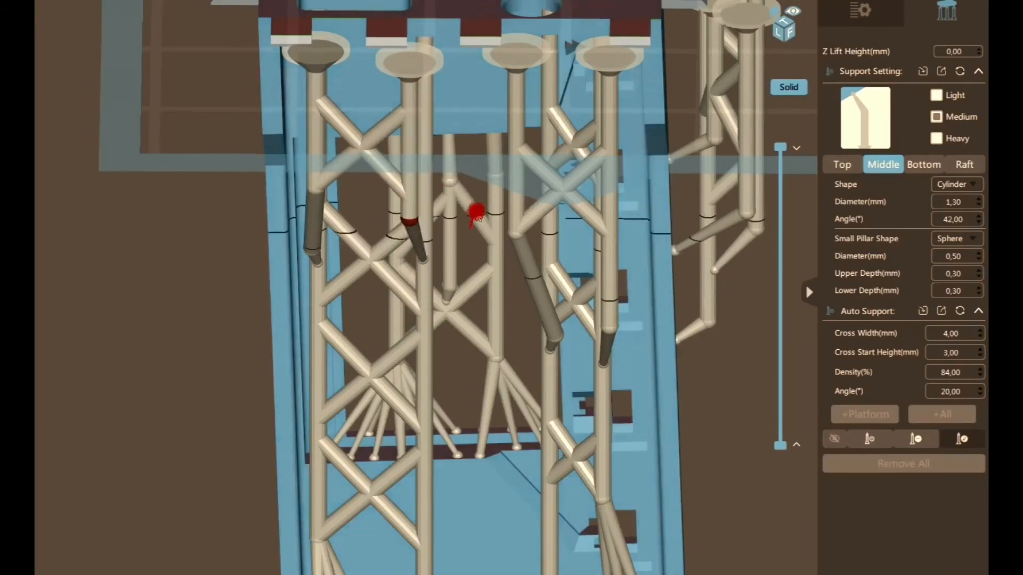
# Step: Move the two added reinforcing pillars slightly closer together on the platform
pyautogui.scroll(-3, 114, 226)
pyautogui.click(851, 17)
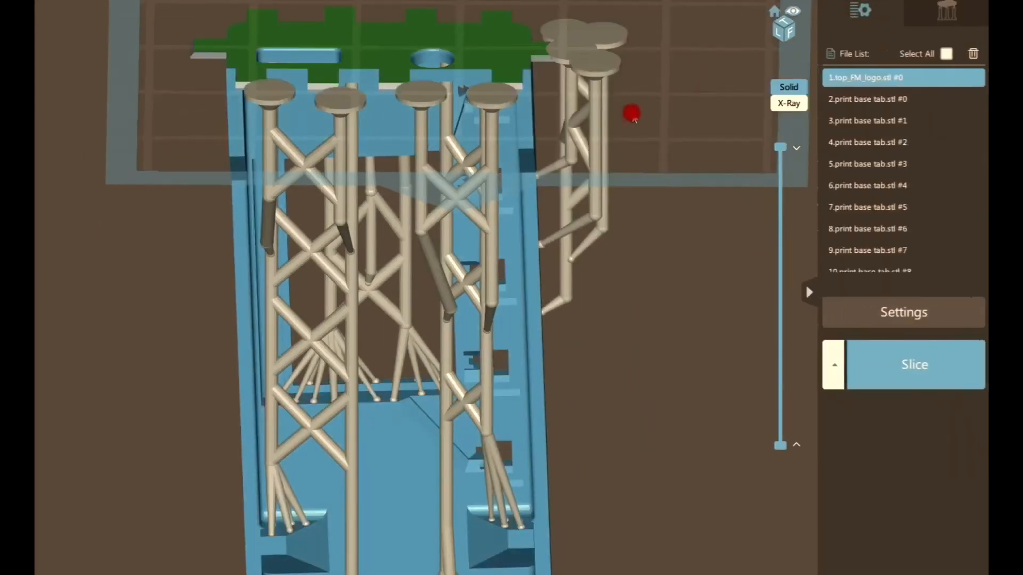
pyautogui.moveTo(630, 114); pyautogui.dragTo(630, 158, button='right')
pyautogui.moveTo(347, 256); pyautogui.dragTo(442, 215, button='right')
pyautogui.click(941, 18)
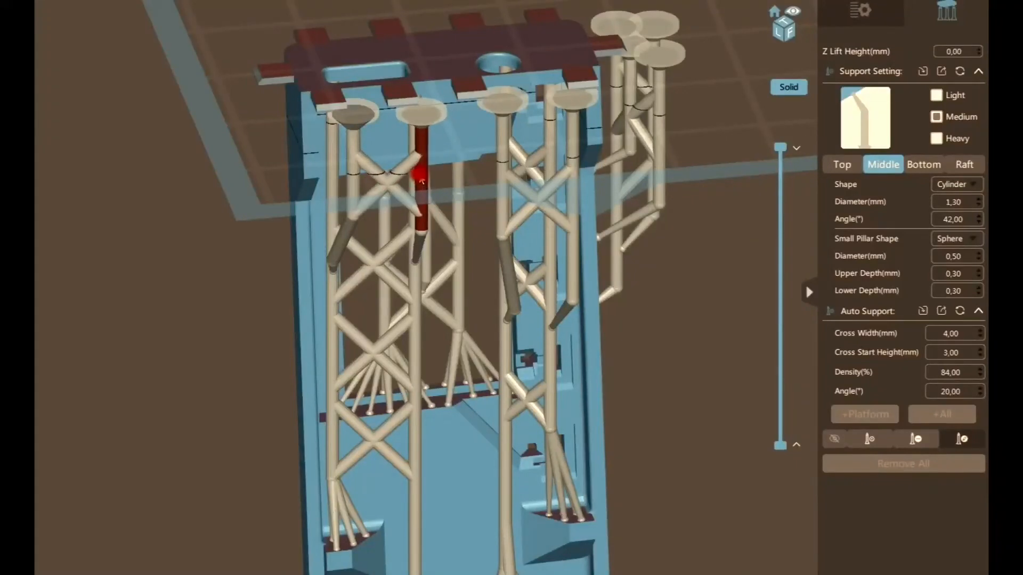
pyautogui.click(851, 17)
pyautogui.moveTo(443, 188); pyautogui.dragTo(433, 215, button='right')
pyautogui.moveTo(467, 335); pyautogui.dragTo(475, 269, button='right')
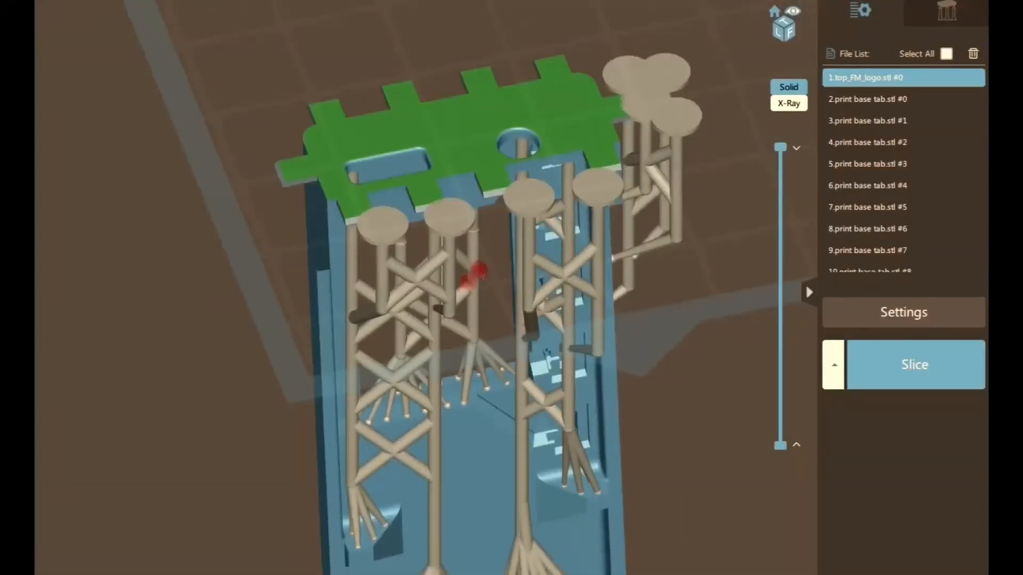
pyautogui.click(946, 12)
pyautogui.moveTo(453, 269); pyautogui.dragTo(443, 273)
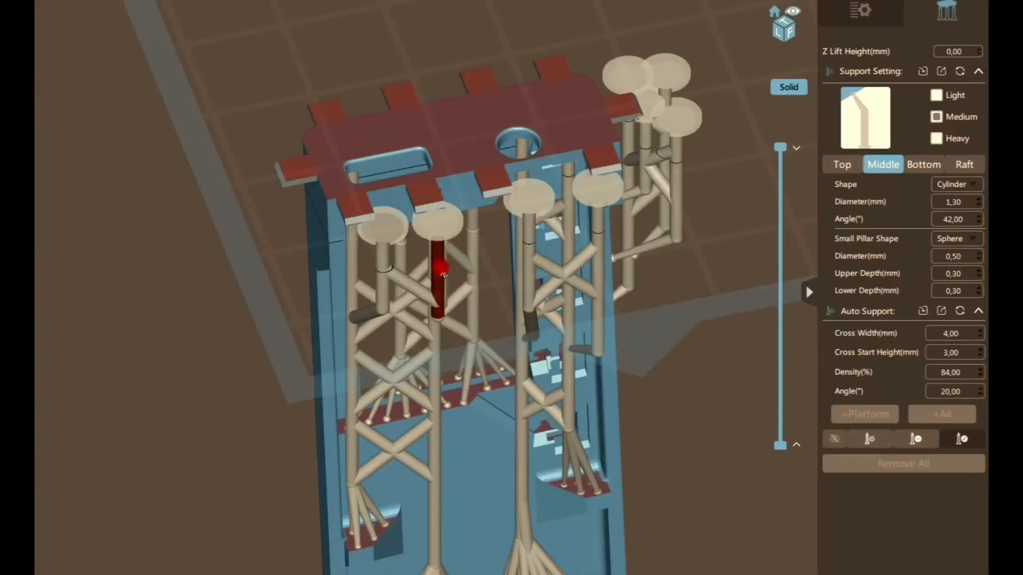
pyautogui.click(385, 281)
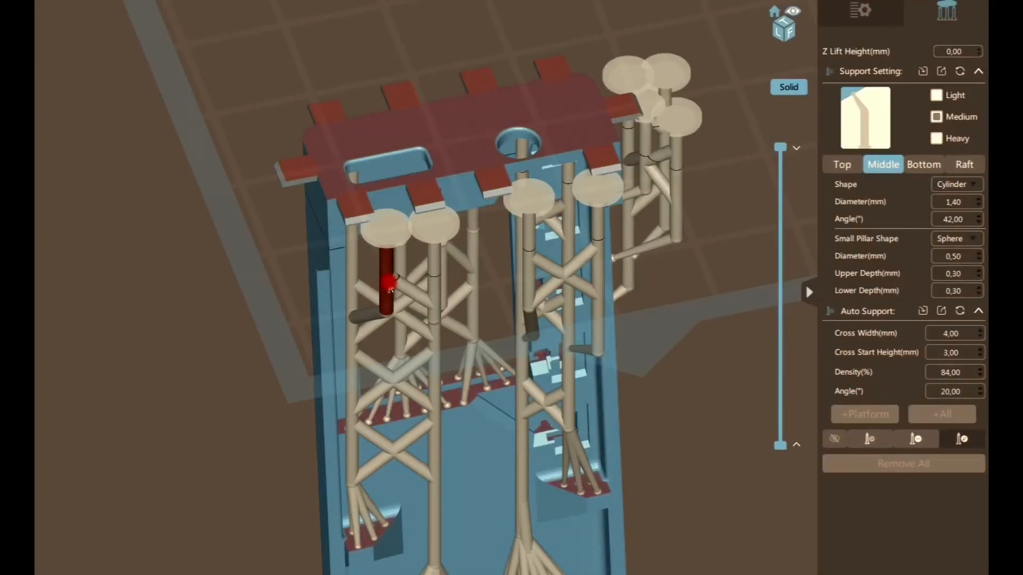
# Step: Examine the two added reinforcing pillars and their angled struts from several angles
pyautogui.click(891, 12)
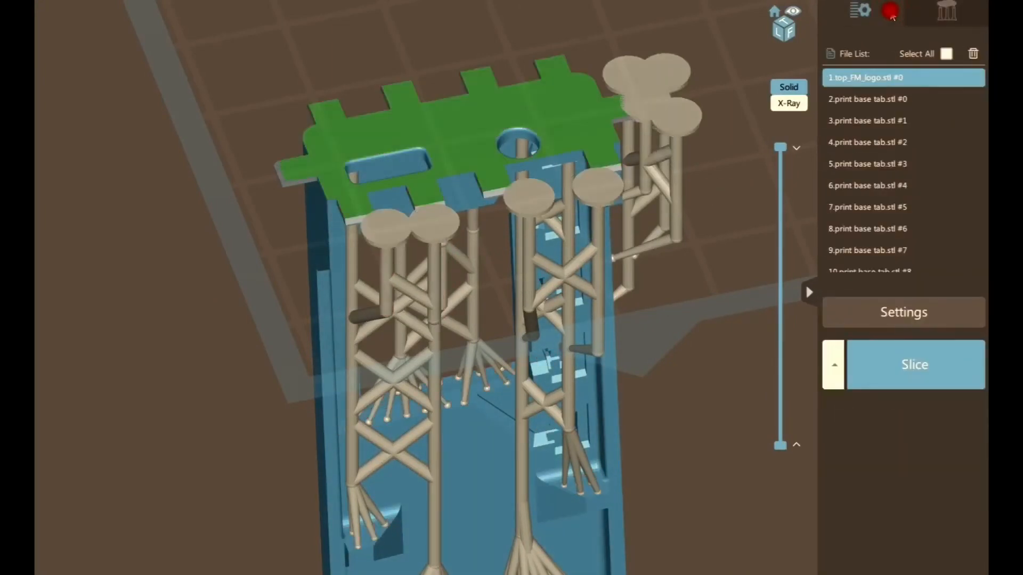
pyautogui.moveTo(708, 155)
pyautogui.mouseDown()
pyautogui.moveTo(698, 167)
pyautogui.moveTo(695, 158)
pyautogui.mouseUp()
pyautogui.moveTo(695, 158); pyautogui.dragTo(696, 144, button='right')
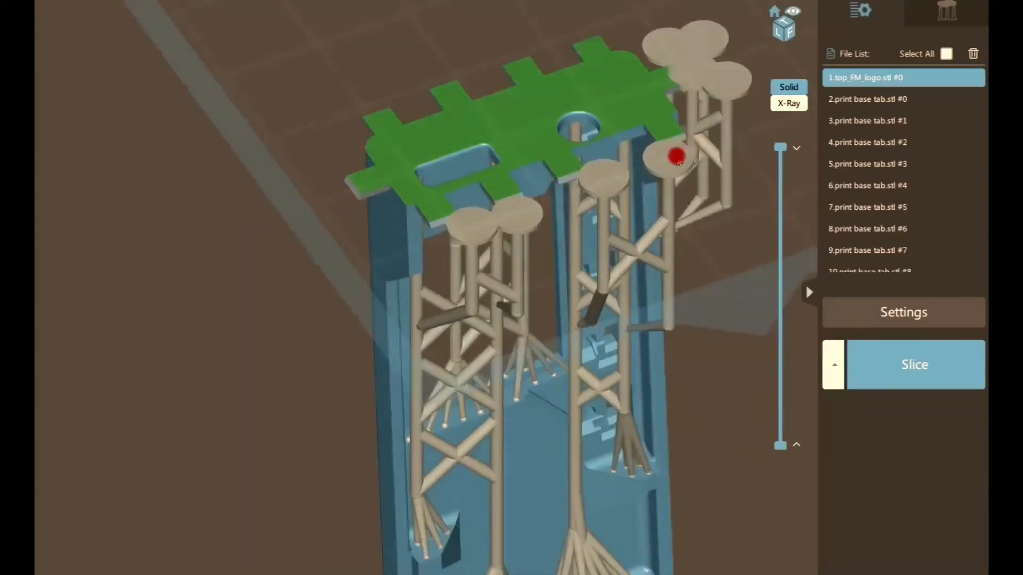
pyautogui.click(946, 12)
pyautogui.scroll(-1, 527, 269)
pyautogui.scroll(4, 526, 268)
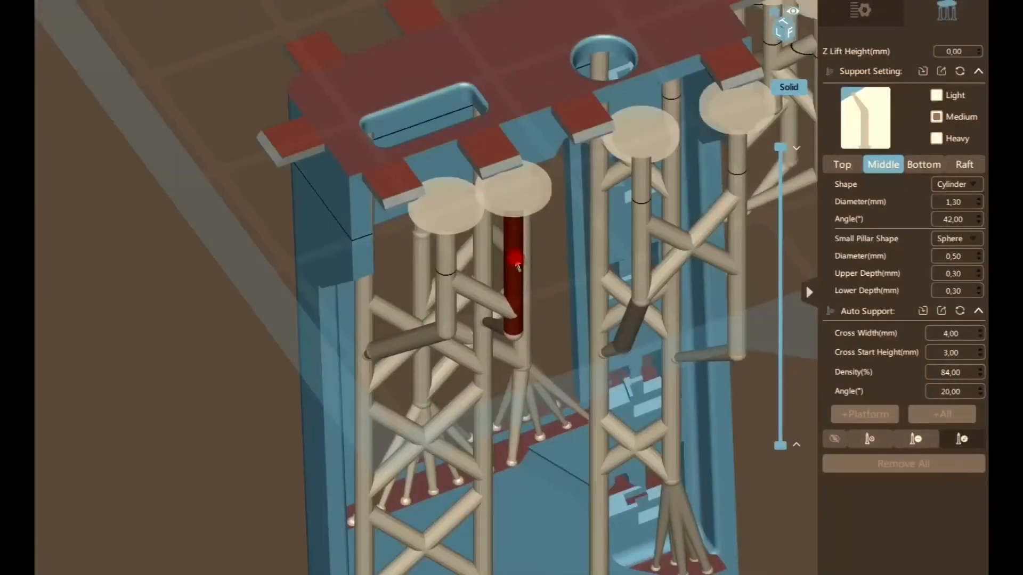
pyautogui.moveTo(554, 313); pyautogui.dragTo(544, 250)
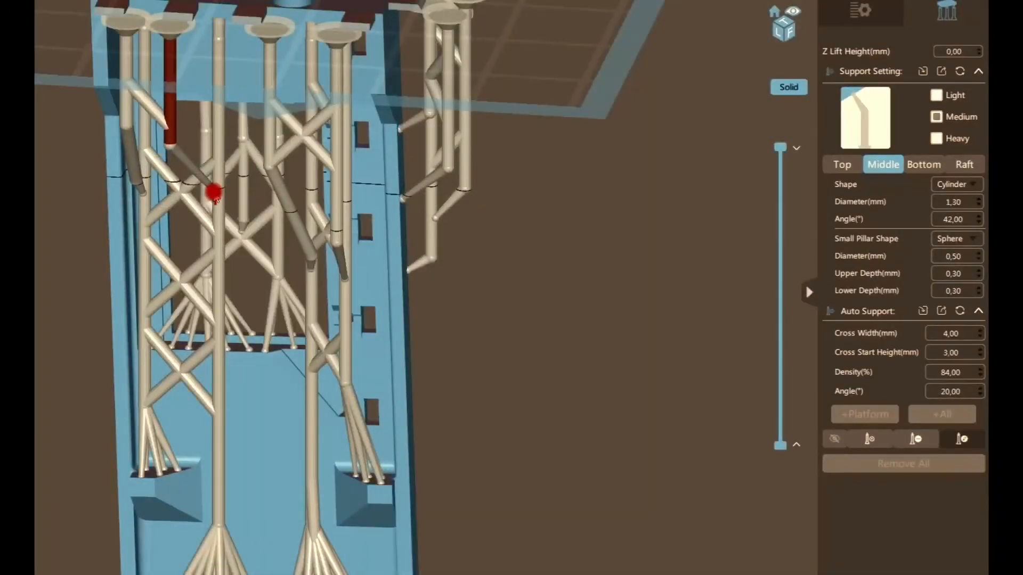
# Step: Try moving the contact of the second reinforcing pillar's angled strut from the tall pillar to the cross brace behind it
pyautogui.click(215, 192)
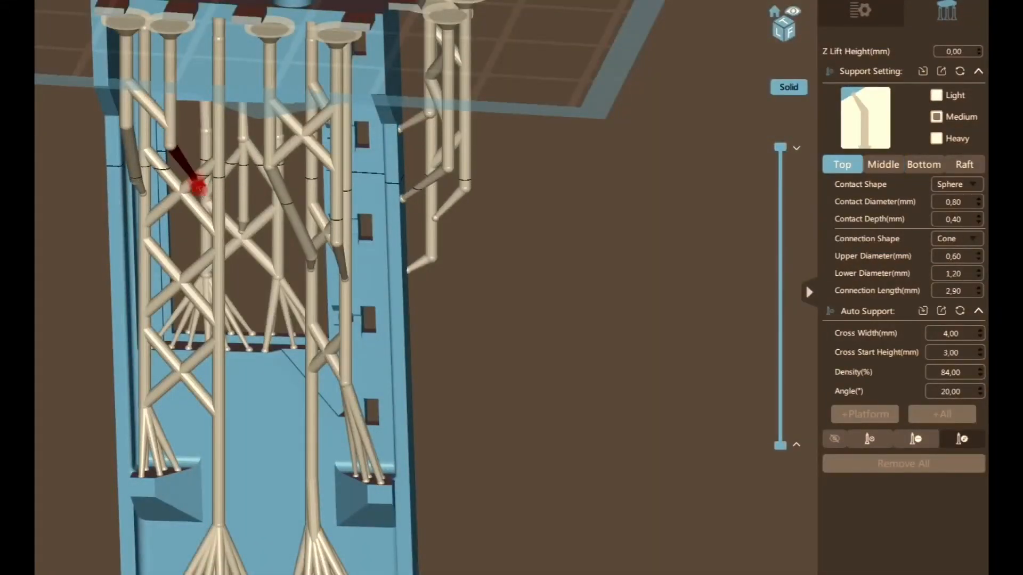
pyautogui.moveTo(528, 252); pyautogui.dragTo(497, 244, button='right')
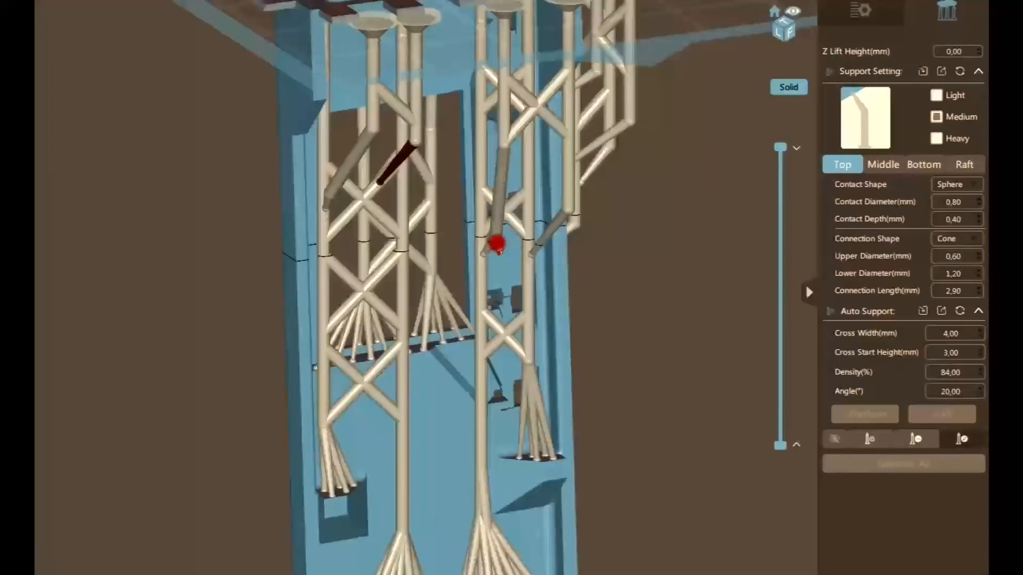
pyautogui.scroll(-5, 385, 185)
pyautogui.scroll(12, 381, 200)
pyautogui.scroll(-5, 384, 207)
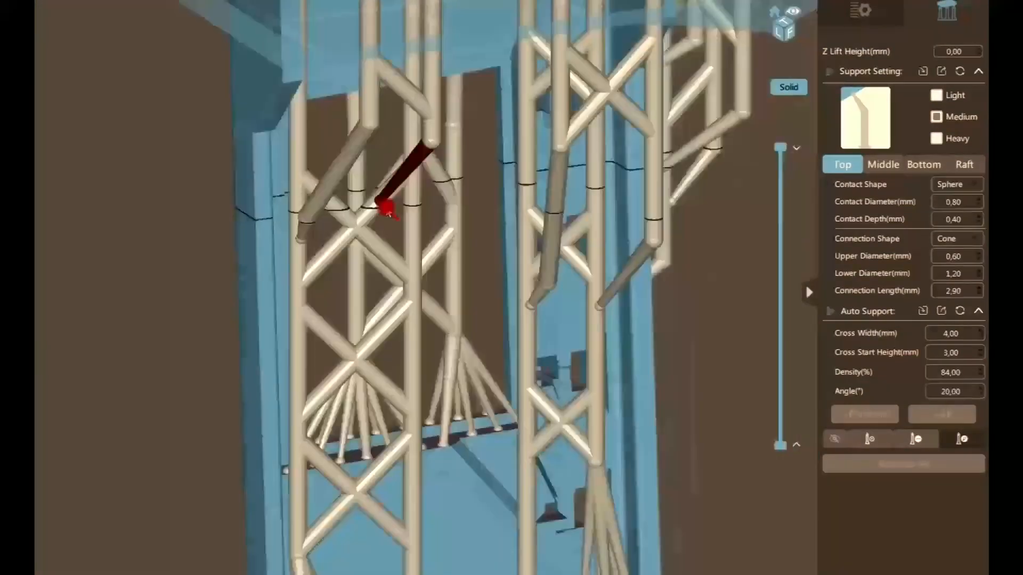
pyautogui.moveTo(548, 200); pyautogui.dragTo(375, 198, button='right')
pyautogui.moveTo(375, 199); pyautogui.dragTo(477, 198, button='middle')
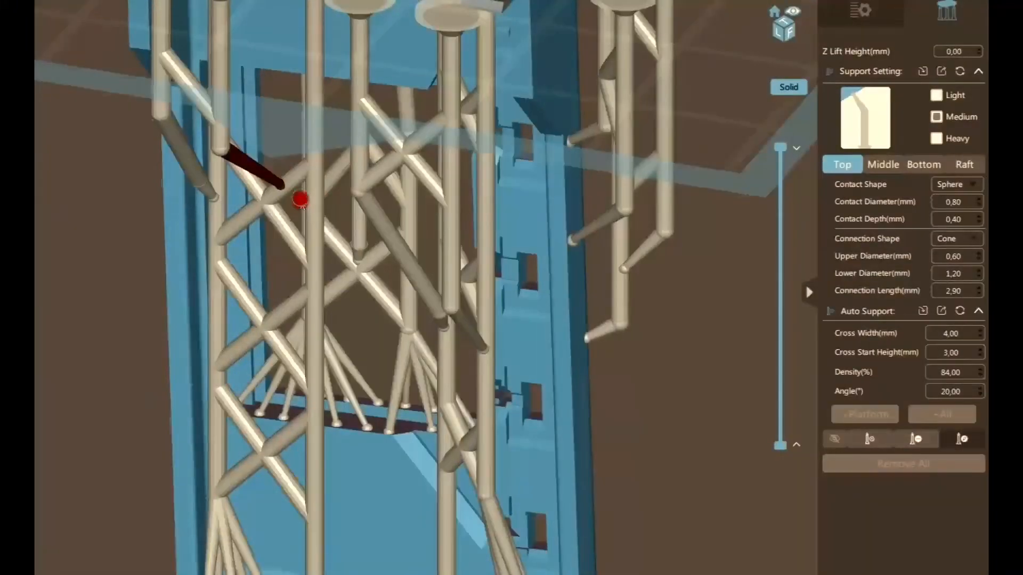
pyautogui.moveTo(299, 199); pyautogui.dragTo(309, 225, button='middle')
# Step: Attach the second reinforcing pillar's angled strut to the tall pillar again and check its contact point
pyautogui.moveTo(255, 215); pyautogui.dragTo(427, 160)
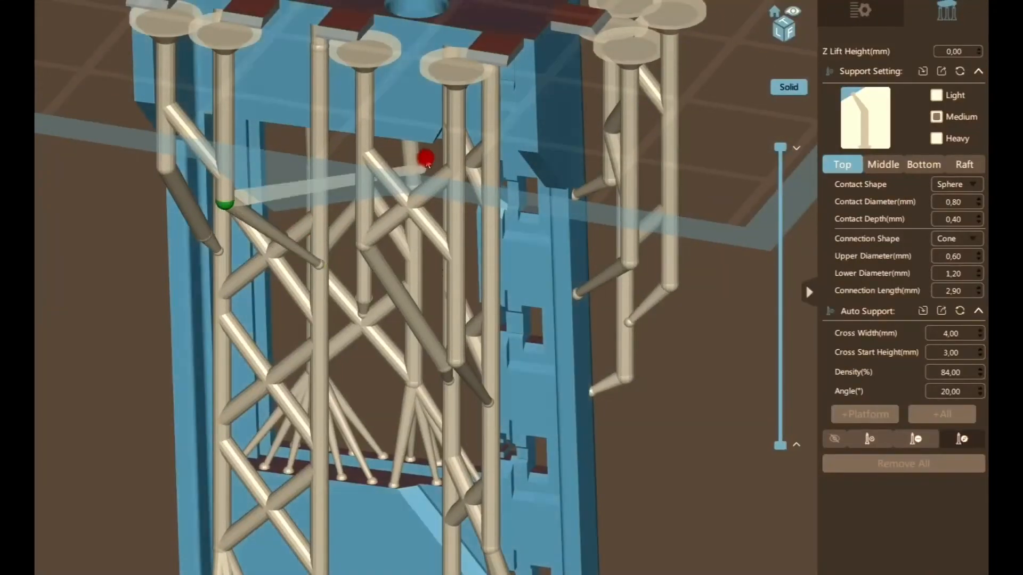
pyautogui.moveTo(292, 325); pyautogui.dragTo(130, 308)
pyautogui.scroll(-4, 199, 276)
pyautogui.scroll(9, 240, 253)
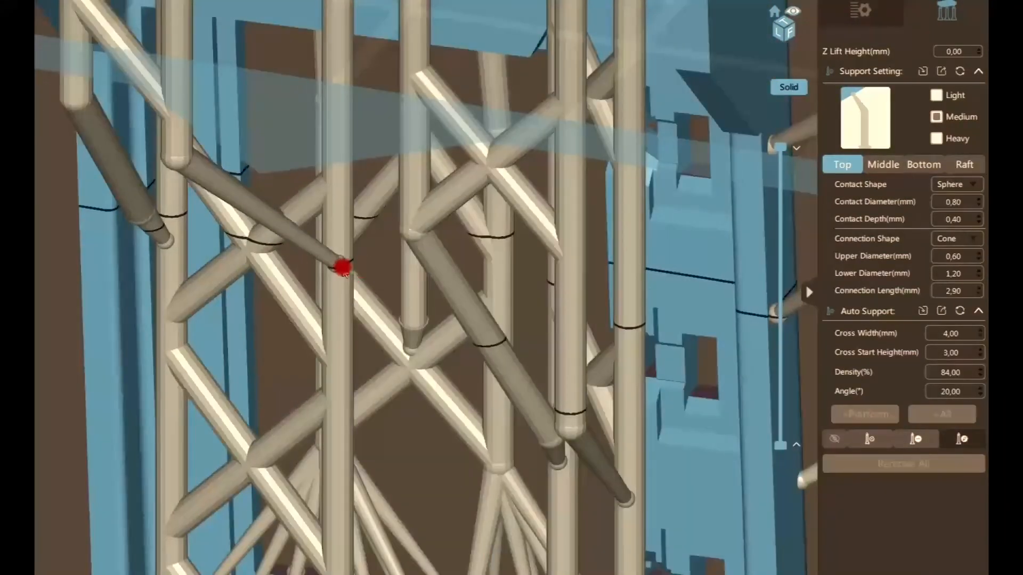
pyautogui.scroll(-3, 82, 298)
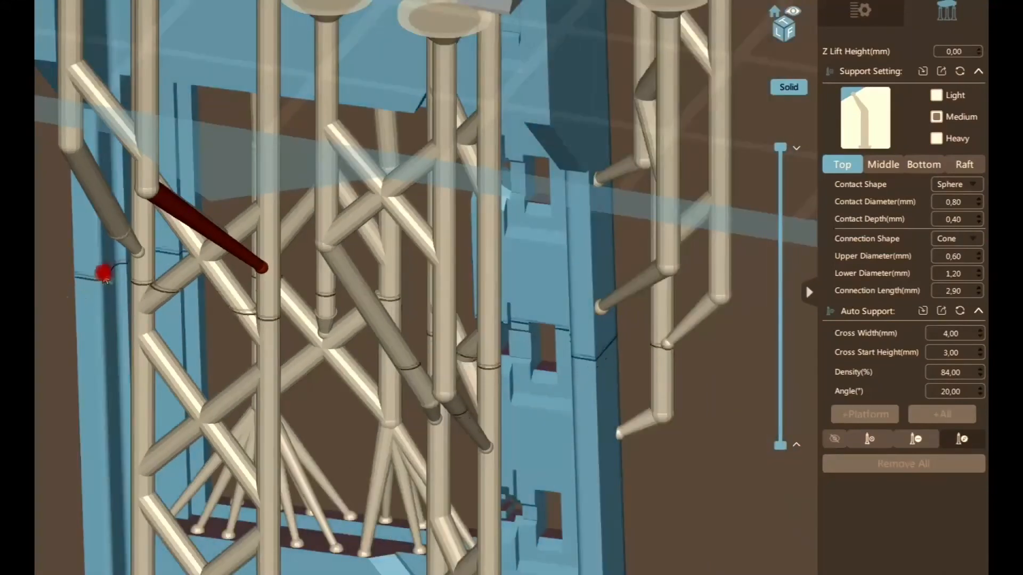
pyautogui.scroll(-3, 489, 264)
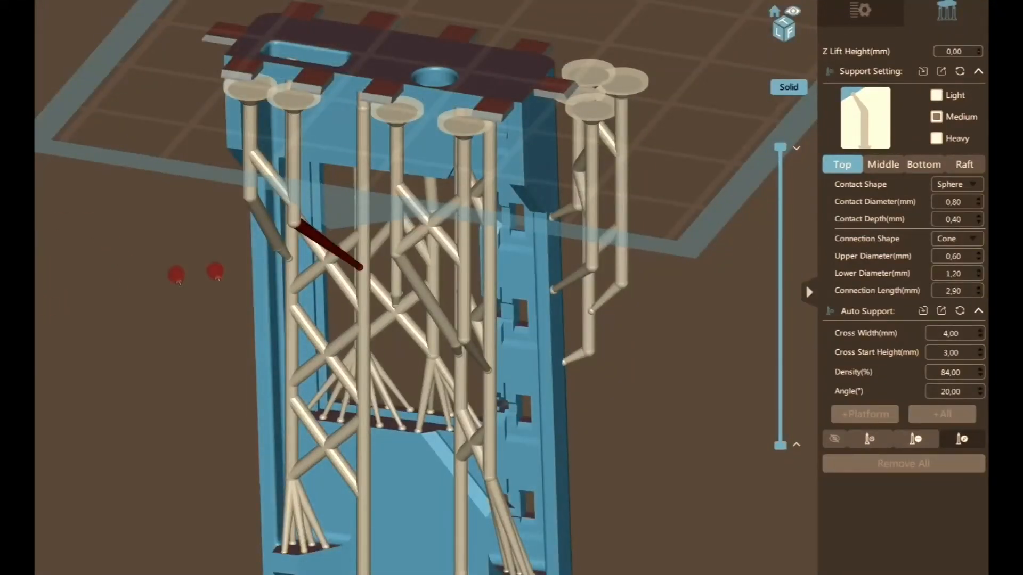
# Step: Leave support editing and examine the enclosure, its supports and the base tabs from several angles
pyautogui.moveTo(216, 272)
pyautogui.mouseDown()
pyautogui.moveTo(232, 262)
pyautogui.moveTo(224, 254)
pyautogui.mouseUp()
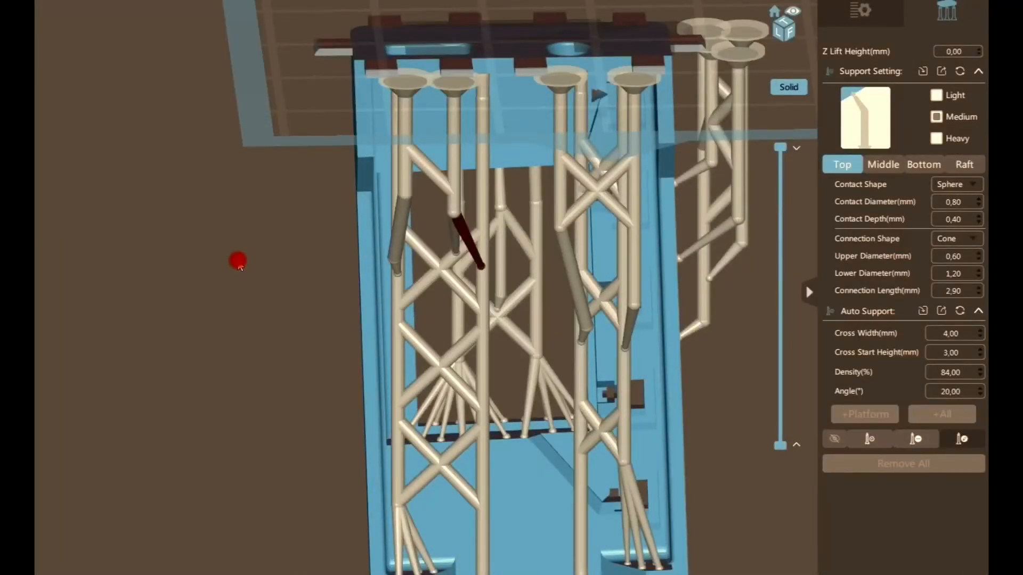
pyautogui.moveTo(238, 261); pyautogui.dragTo(273, 237)
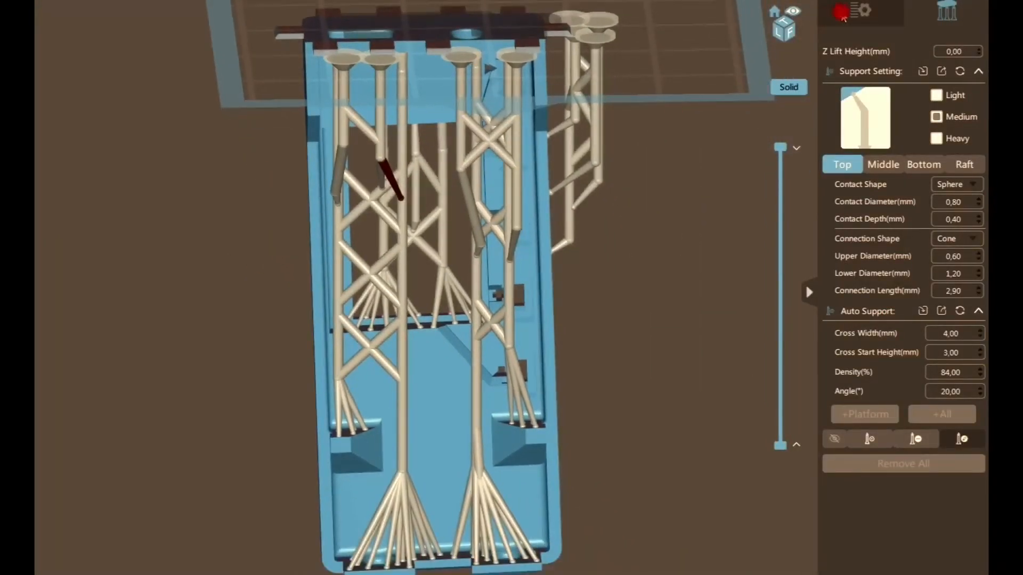
pyautogui.click(842, 15)
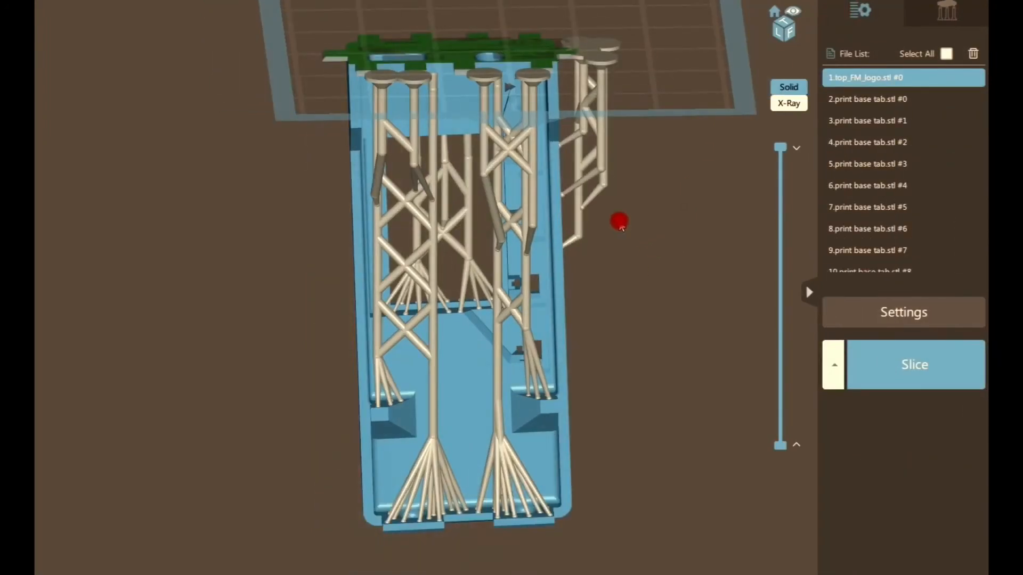
pyautogui.moveTo(621, 228); pyautogui.dragTo(586, 268)
pyautogui.scroll(-5, 587, 269)
pyautogui.moveTo(721, 62); pyautogui.dragTo(684, 126)
pyautogui.scroll(5, 680, 127)
pyautogui.scroll(3, 681, 127)
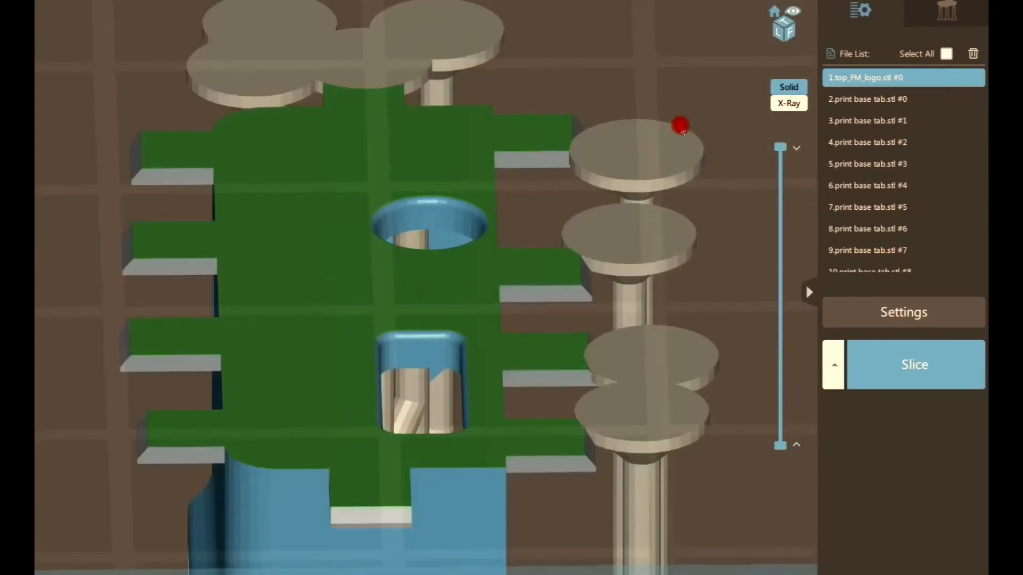
pyautogui.scroll(-5, 680, 126)
pyautogui.click(782, 21)
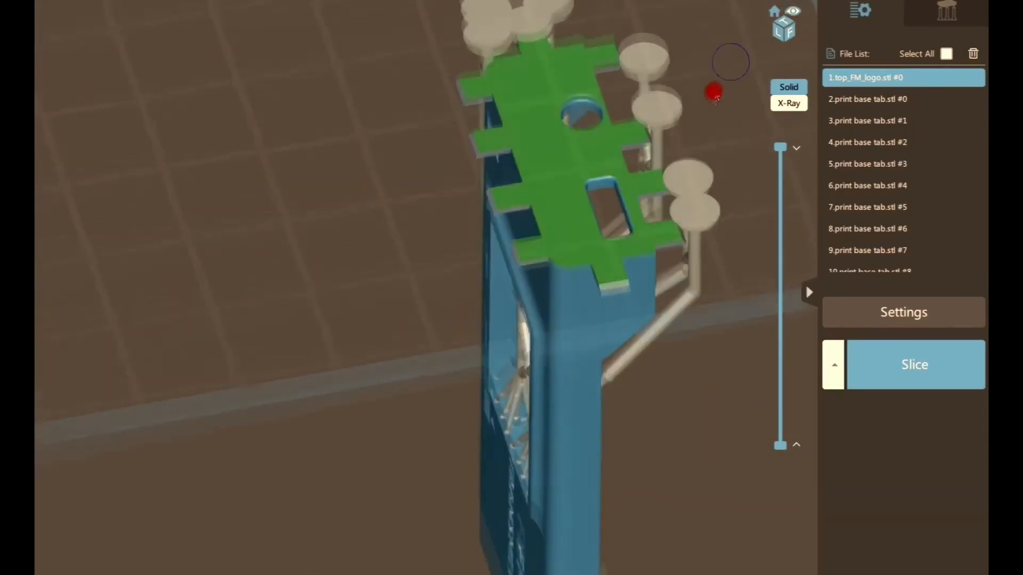
pyautogui.moveTo(701, 140); pyautogui.dragTo(756, 33)
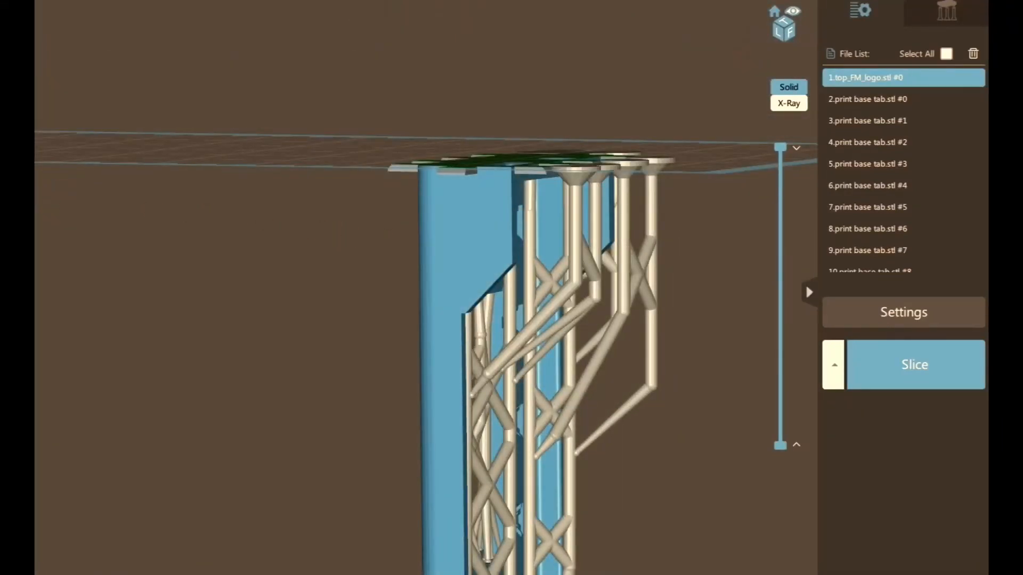
# Step: Move the supported enclosure off the ring of base tabs to a free area of the platform
pyautogui.hotkey('ctrl', 'z')
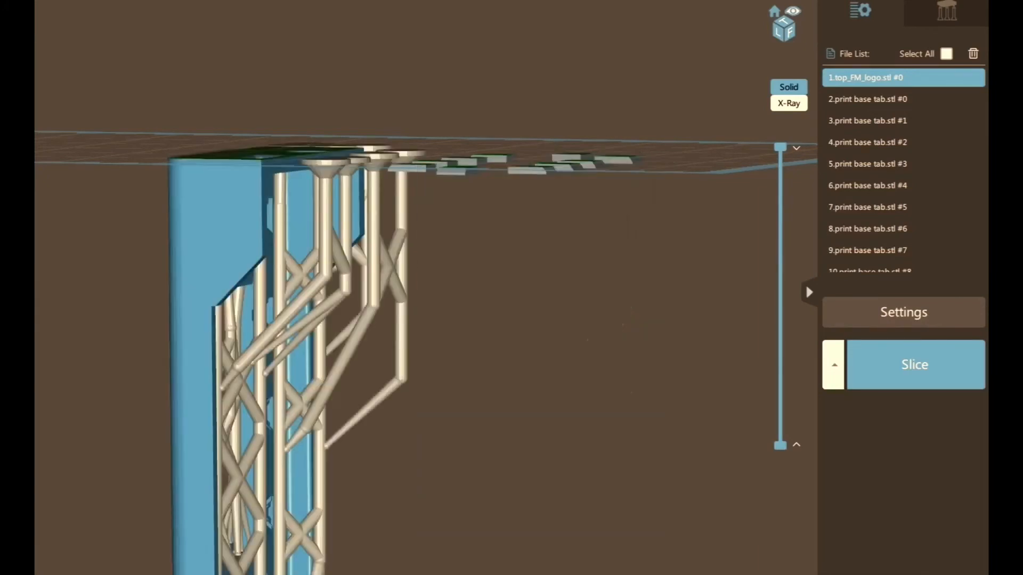
pyautogui.moveTo(487, 305); pyautogui.dragTo(591, 277)
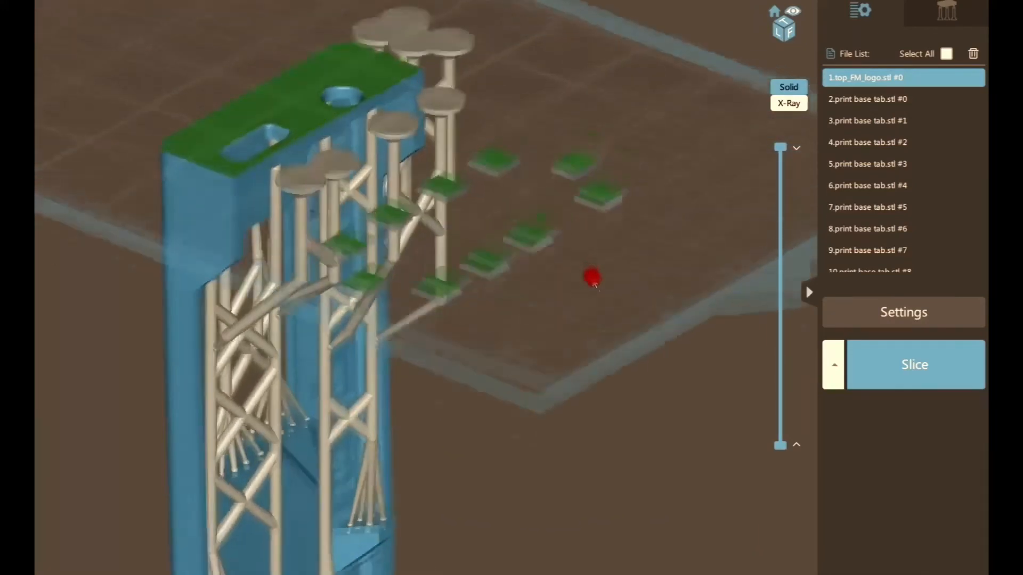
pyautogui.scroll(-3, 594, 284)
pyautogui.scroll(-2, 522, 288)
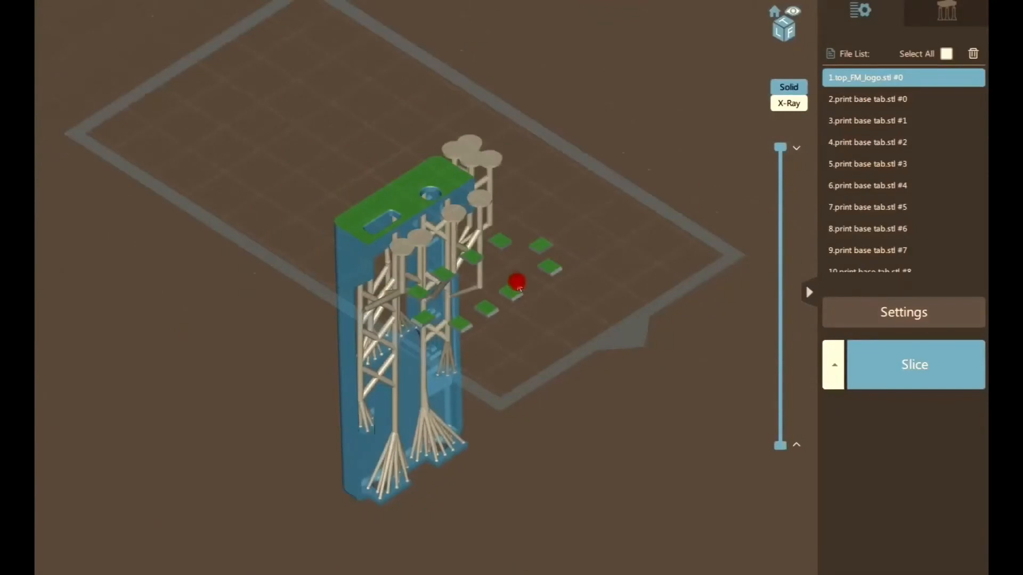
# Step: Rotate the enclosure a quarter turn about the vertical axis so its long side runs along the platform's length
pyautogui.moveTo(518, 285); pyautogui.dragTo(437, 259)
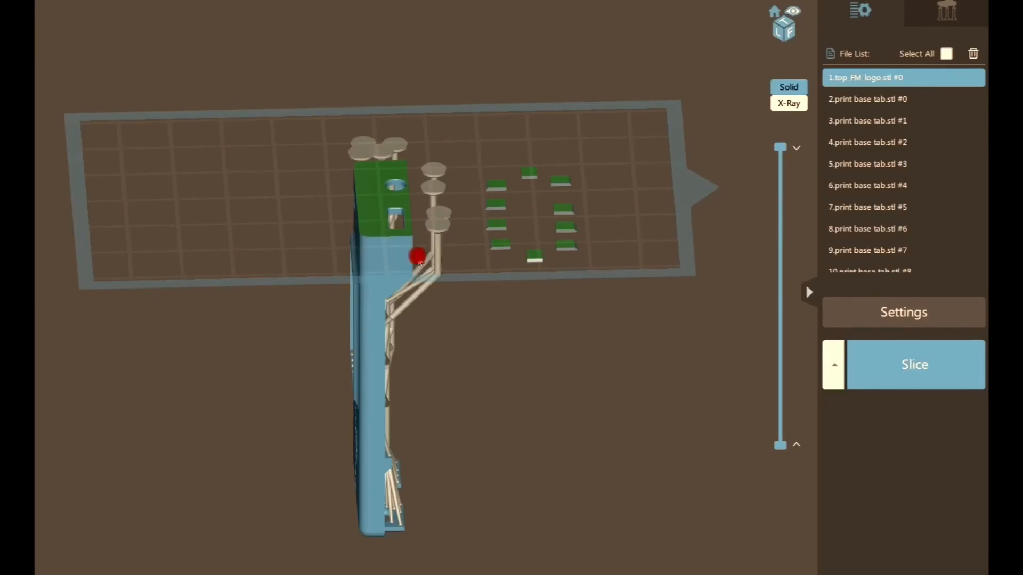
pyautogui.click(18, 230)
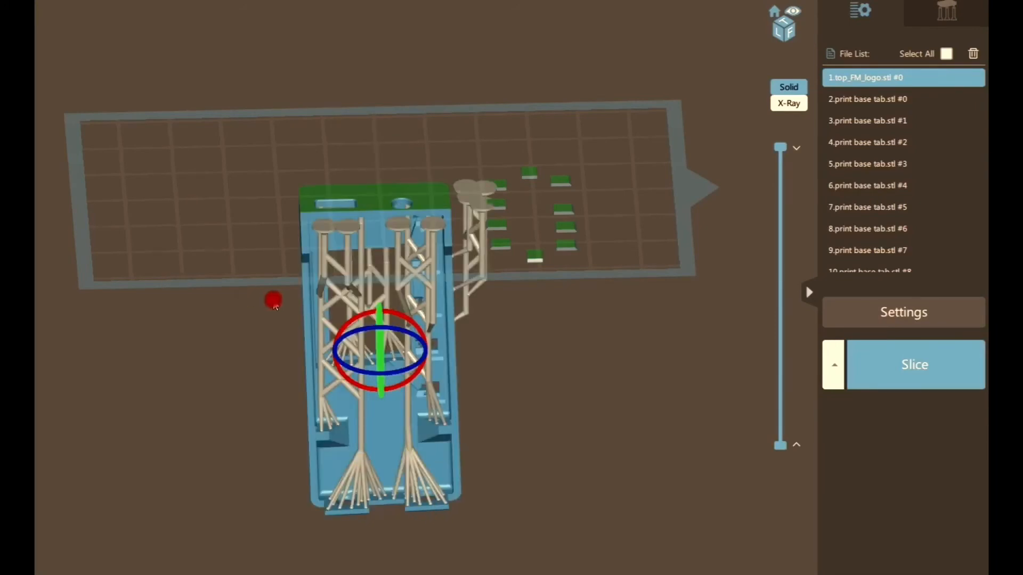
pyautogui.moveTo(216, 306)
pyautogui.mouseDown(button='right')
pyautogui.moveTo(222, 376)
pyautogui.moveTo(198, 317)
pyautogui.moveTo(221, 312)
pyautogui.moveTo(212, 316)
pyautogui.mouseUp(button='right')
pyautogui.moveTo(477, 316); pyautogui.dragTo(549, 306, button='middle')
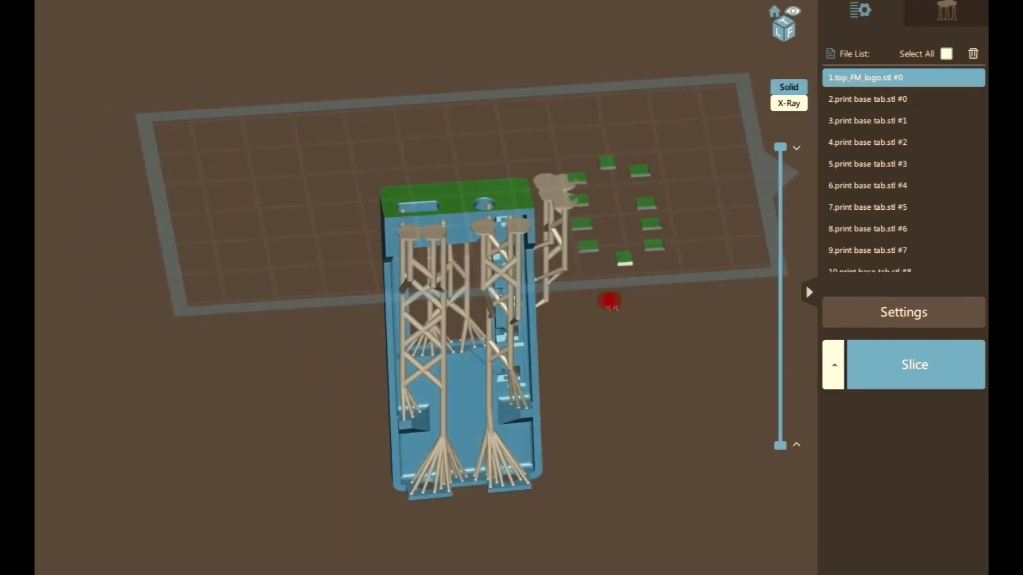
# Step: Place two base tabs against each short end of the enclosure's footprint on the platform
pyautogui.scroll(3, 617, 199)
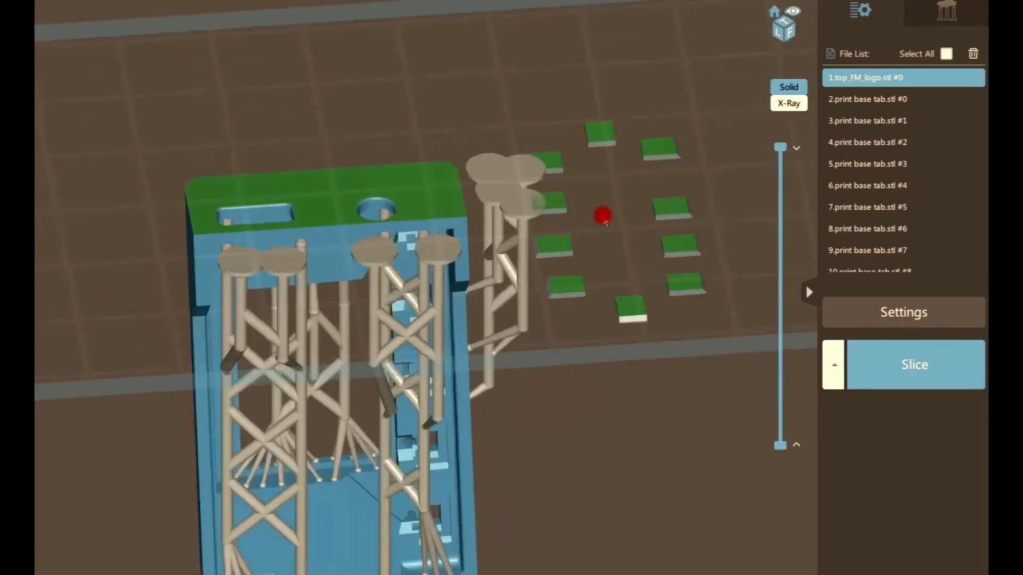
pyautogui.moveTo(565, 202); pyautogui.dragTo(191, 204)
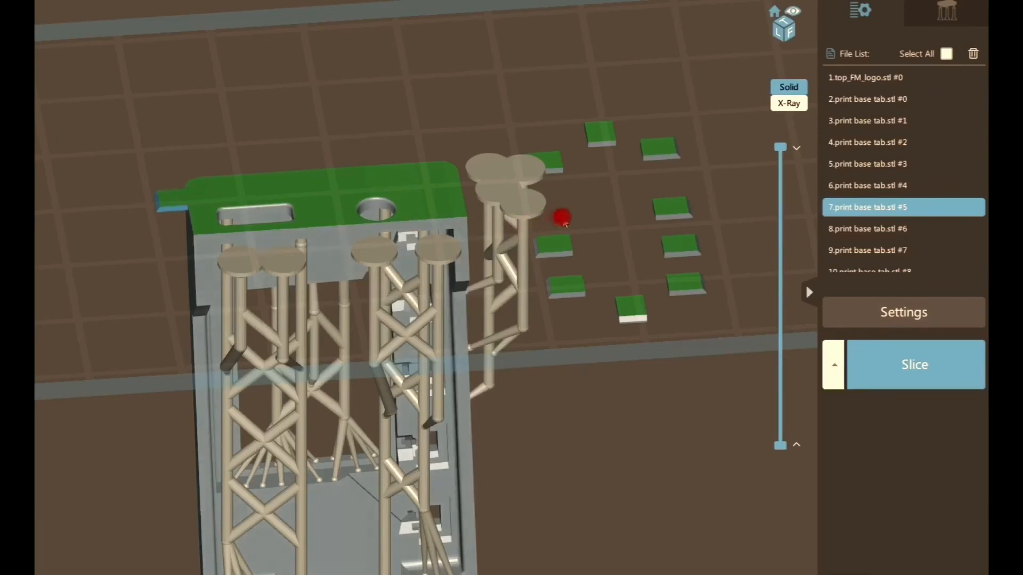
pyautogui.moveTo(552, 242); pyautogui.dragTo(182, 231)
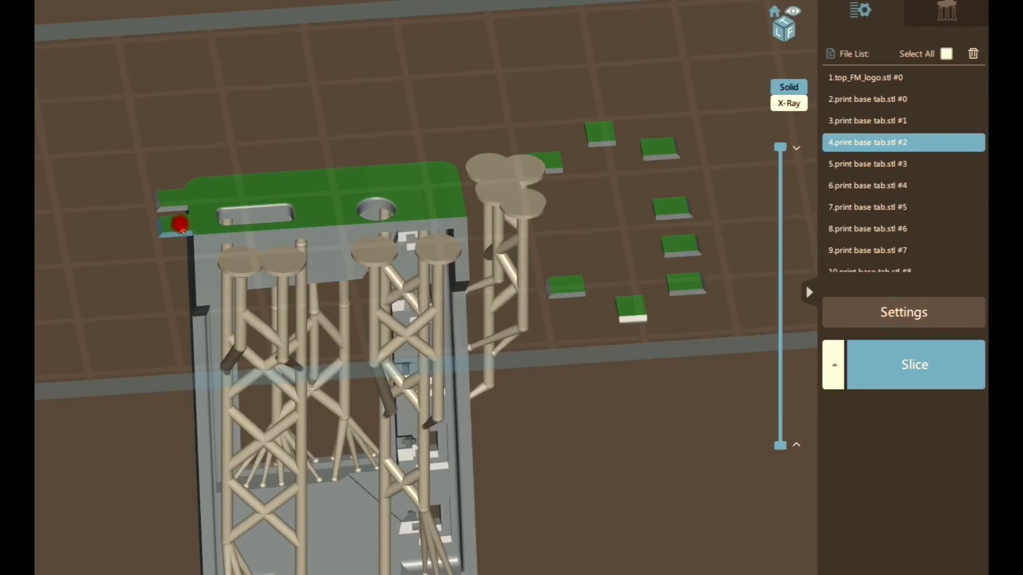
pyautogui.moveTo(207, 197); pyautogui.dragTo(209, 241, button='right')
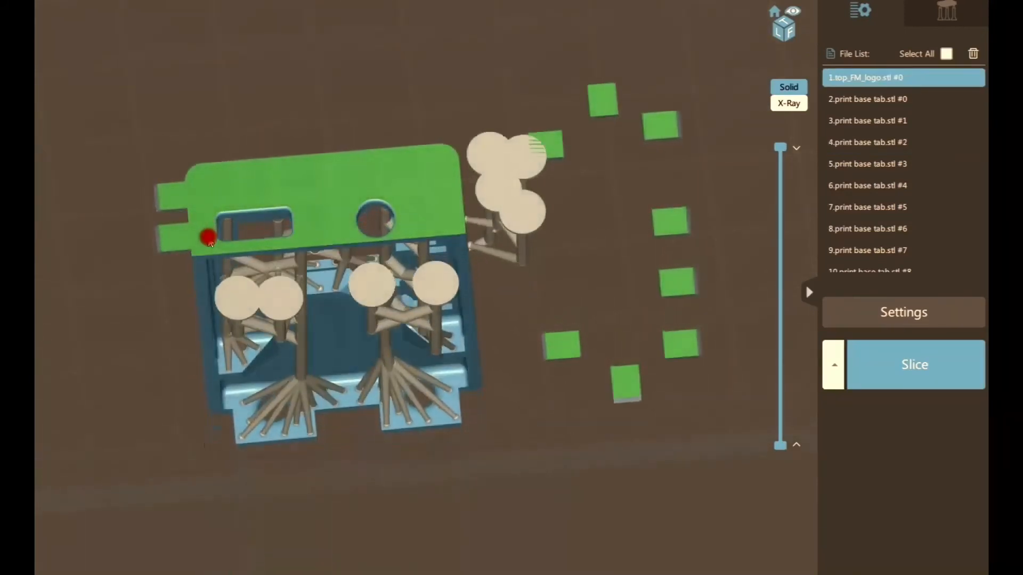
pyautogui.click(175, 244)
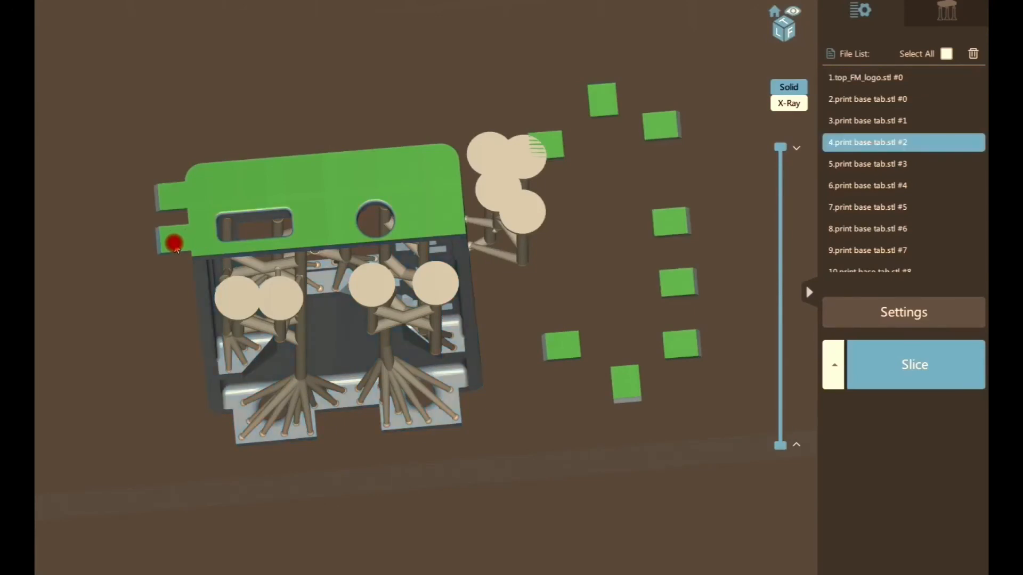
pyautogui.moveTo(175, 251); pyautogui.dragTo(176, 248)
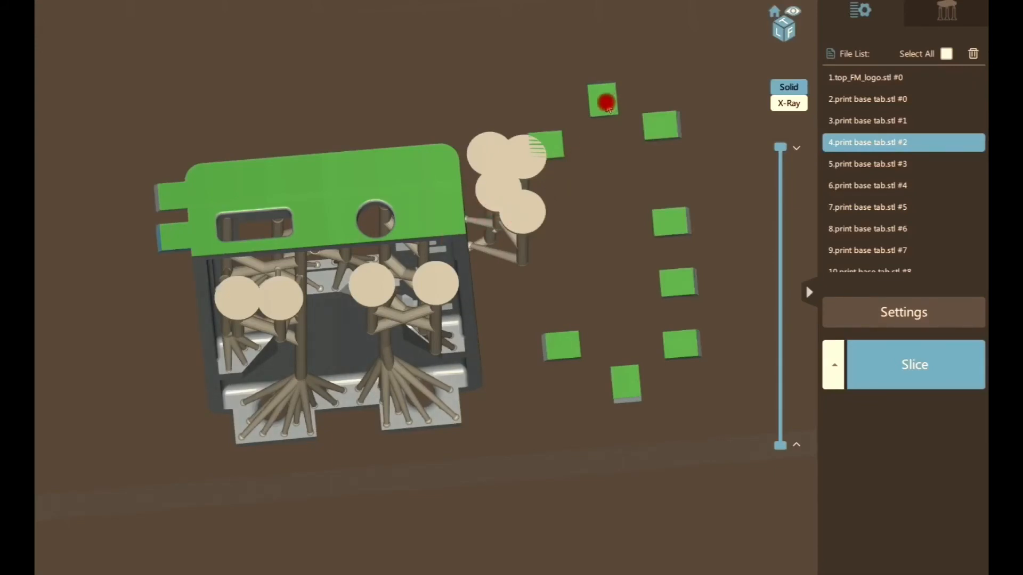
pyautogui.click(661, 126)
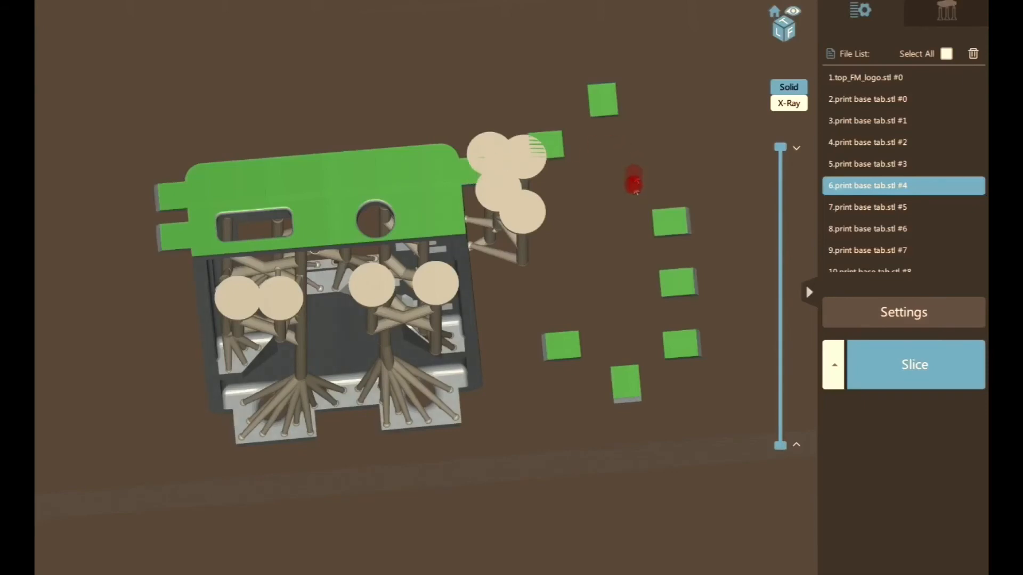
pyautogui.moveTo(668, 223); pyautogui.dragTo(479, 225)
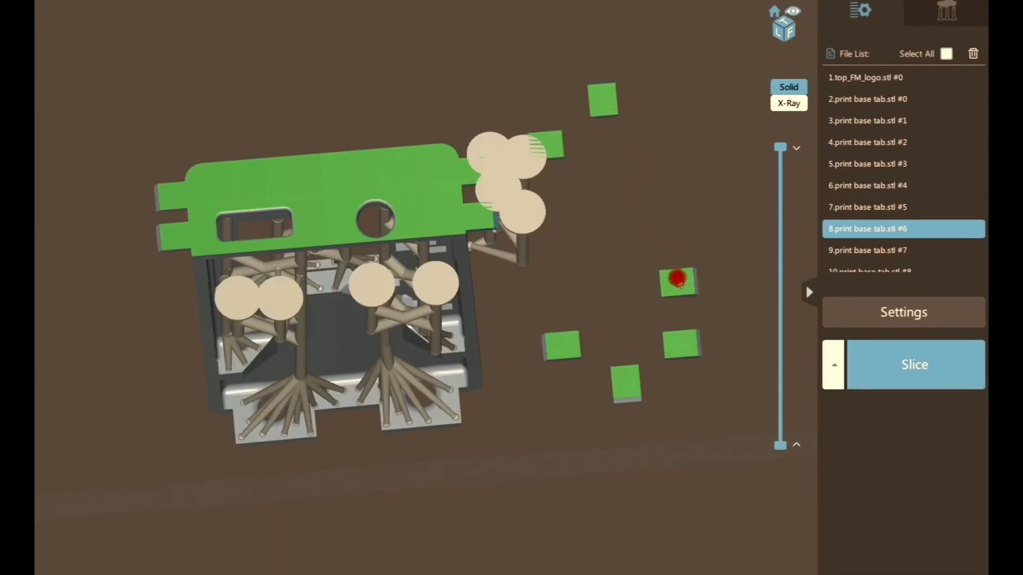
# Step: Delete three of the spare base tabs beside the enclosure
pyautogui.click(679, 284)
pyautogui.moveTo(679, 282); pyautogui.dragTo(575, 344)
pyautogui.press('Delete')
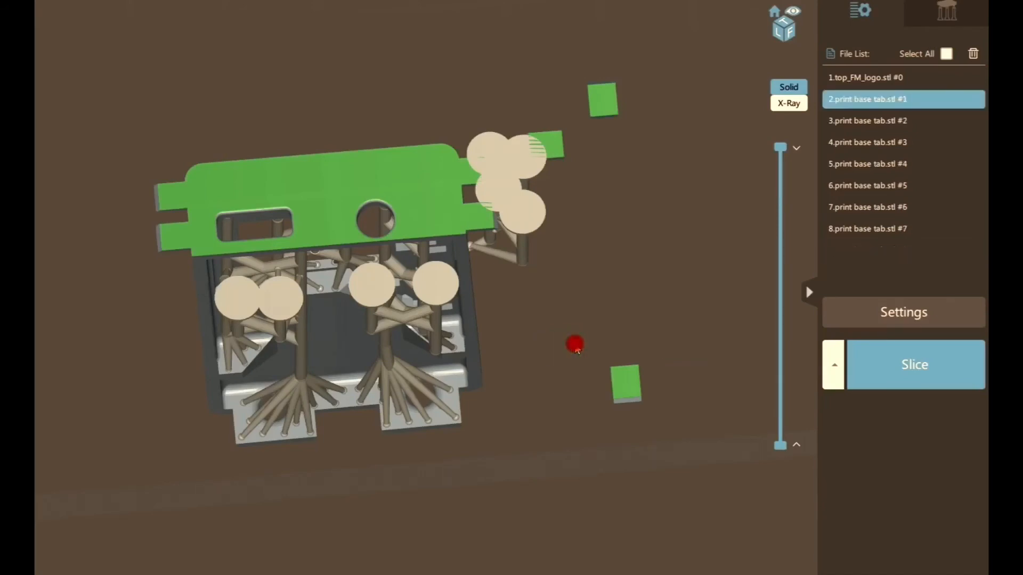
# Step: Shift the remaining spare tab near the platform's front edge and clone it twice
pyautogui.moveTo(624, 381); pyautogui.dragTo(589, 341)
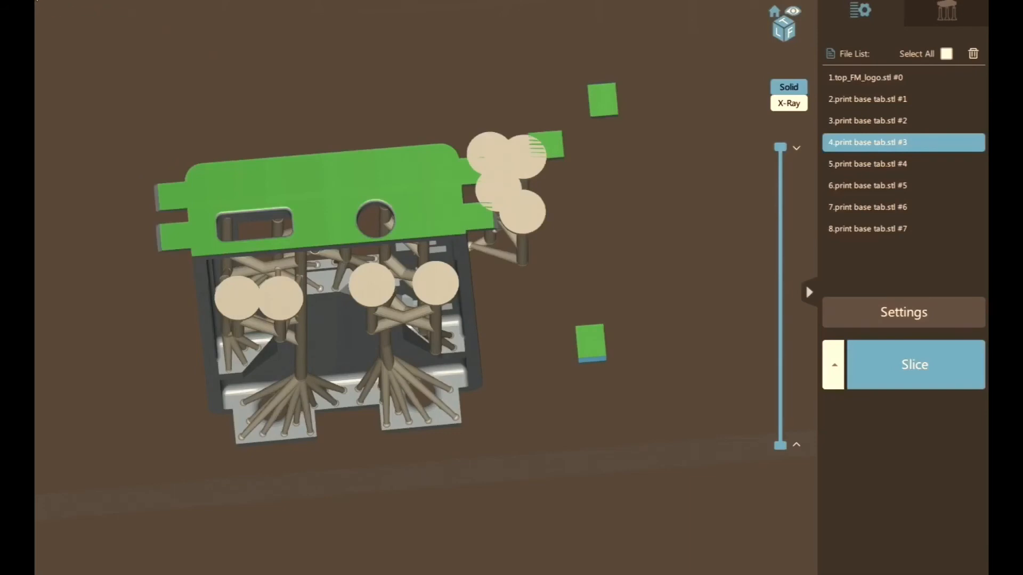
pyautogui.click(94, 0)
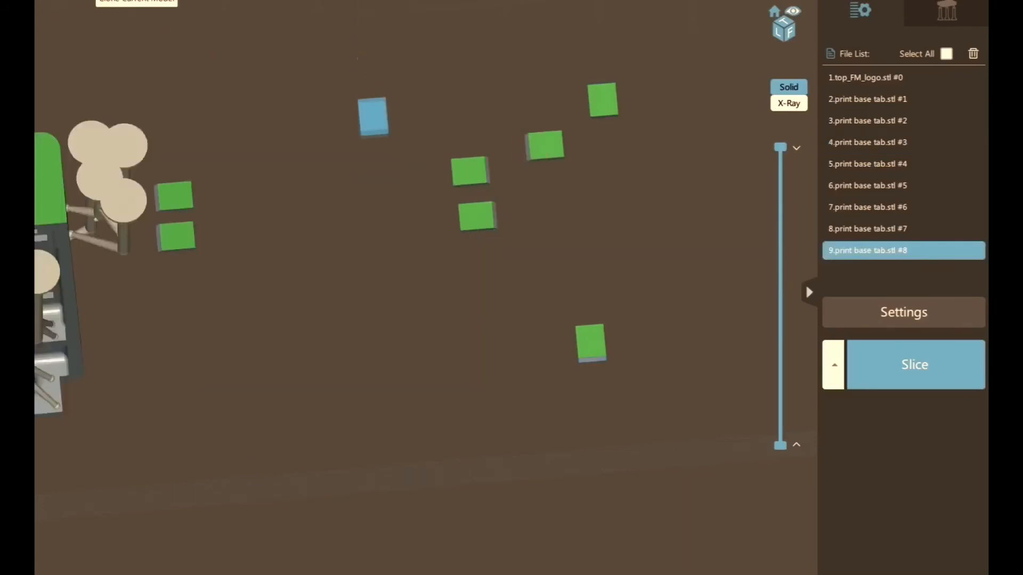
pyautogui.click(95, 1)
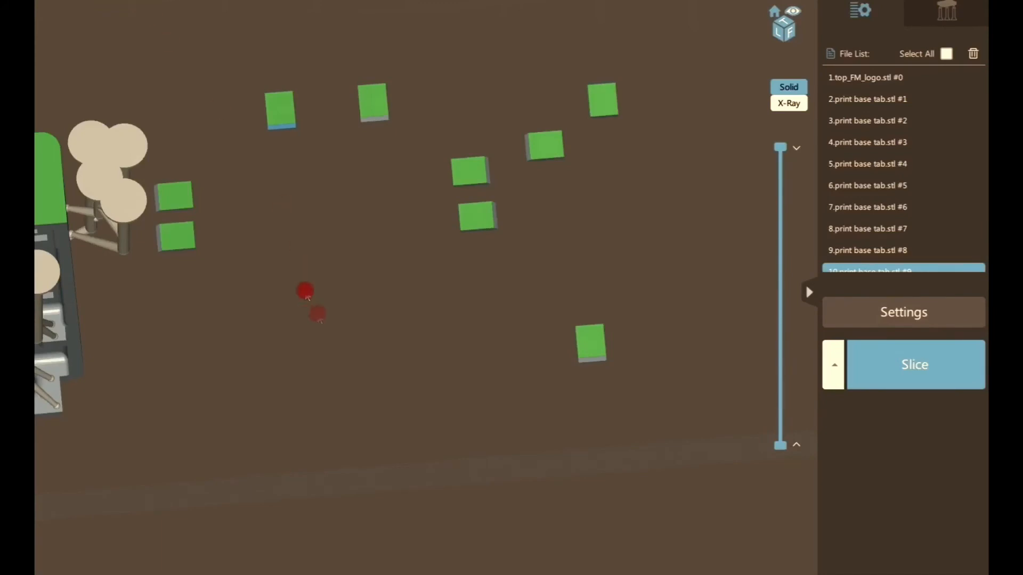
# Step: Move the enclosure back against its two placed end tabs and restore the two tabs at the opposite short end
pyautogui.scroll(-4, 333, 326)
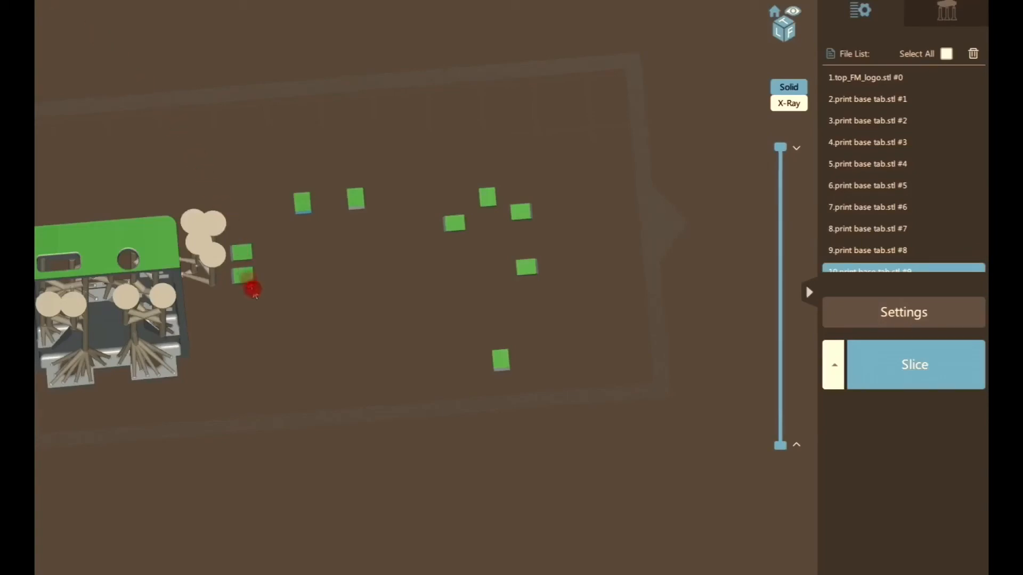
pyautogui.click(76, 233)
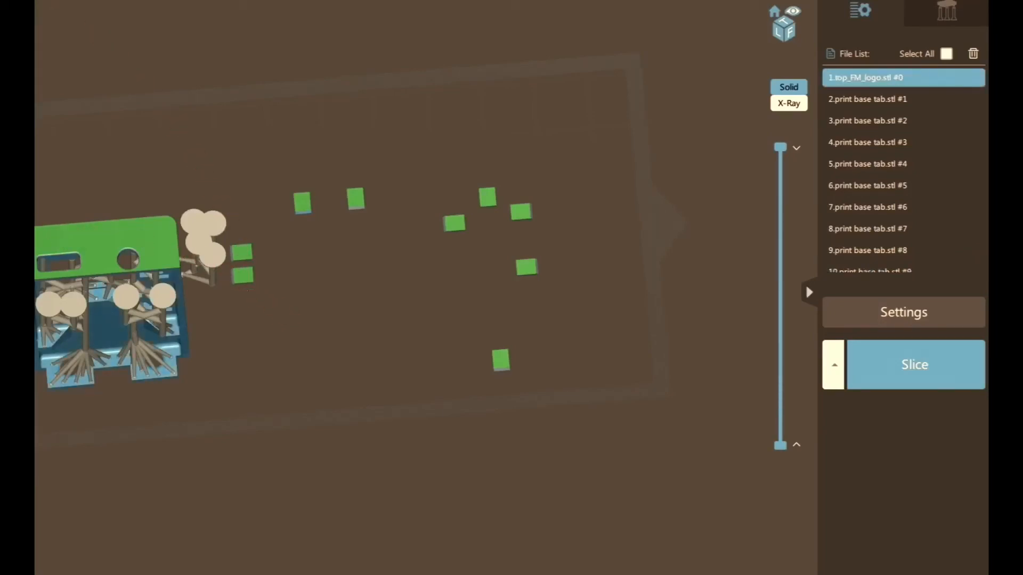
pyautogui.moveTo(76, 233); pyautogui.dragTo(306, 239)
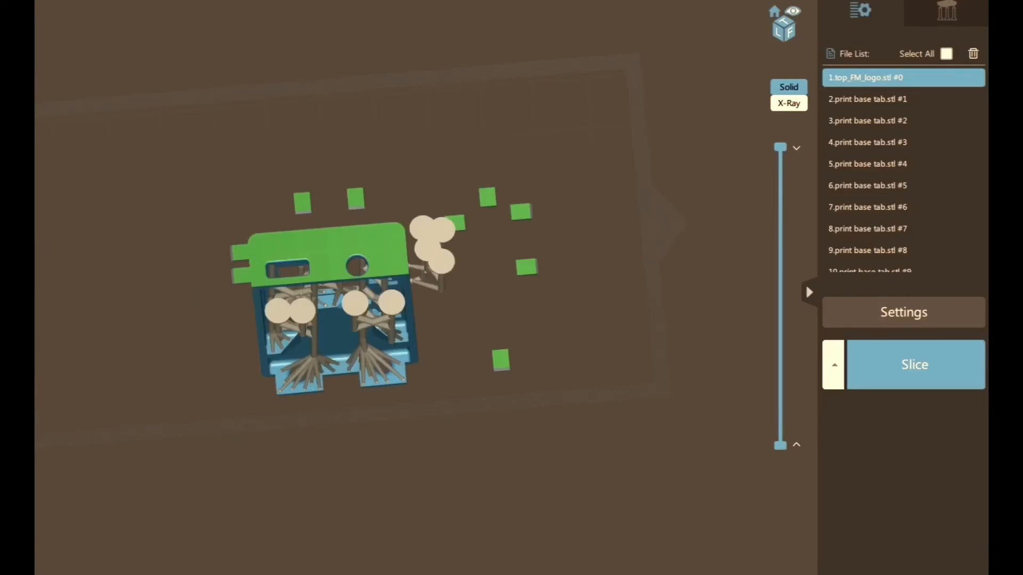
pyautogui.click(53, 1)
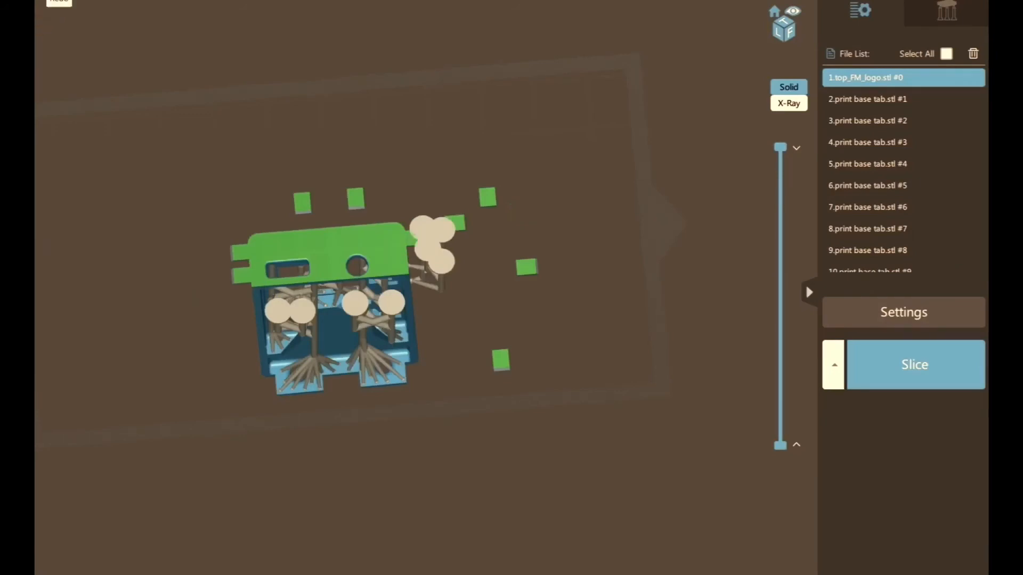
pyautogui.click(52, 1)
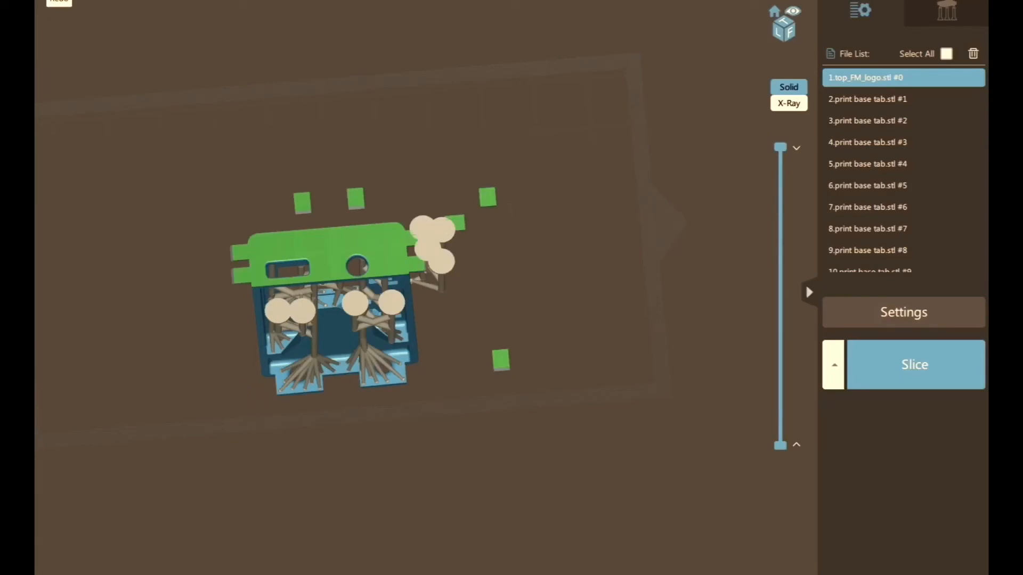
# Step: Move the spare base tabs clear of the enclosure and place three tabs along the front long edge of its base
pyautogui.moveTo(463, 223); pyautogui.dragTo(456, 175)
pyautogui.moveTo(393, 279); pyautogui.dragTo(448, 323, button='middle')
pyautogui.scroll(-2, 449, 318)
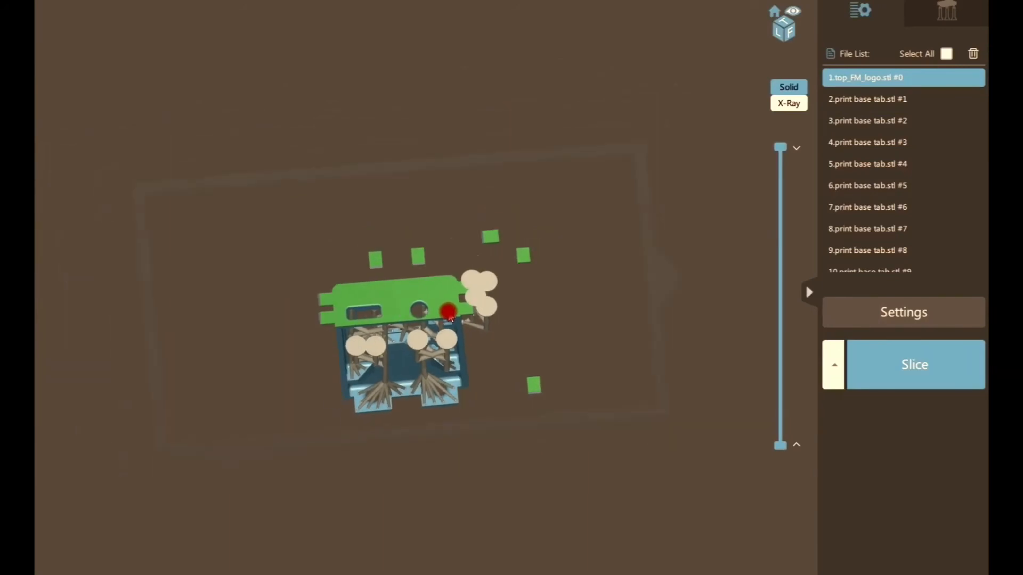
pyautogui.scroll(2, 449, 317)
pyautogui.scroll(3, 447, 311)
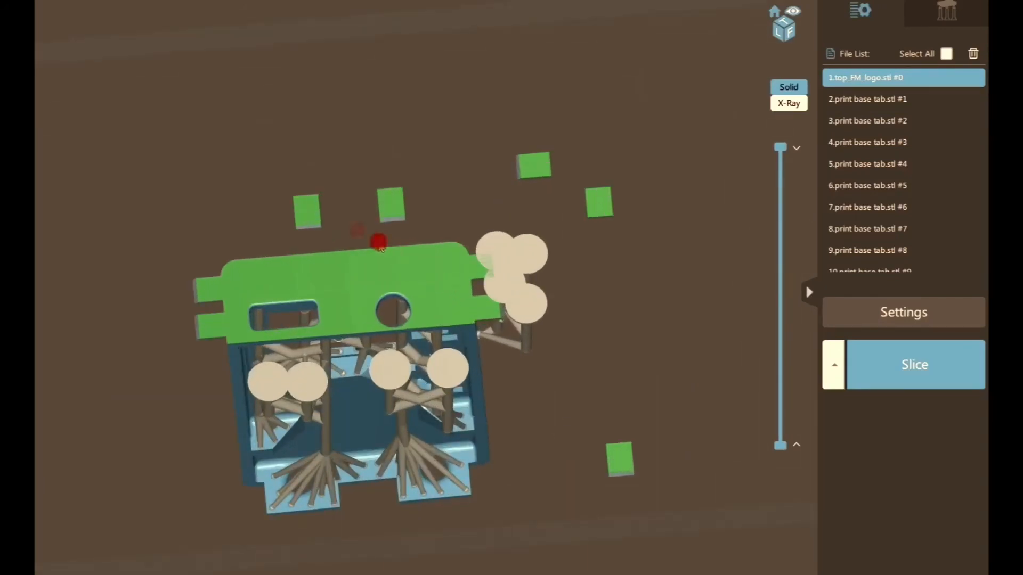
pyautogui.moveTo(311, 211); pyautogui.dragTo(258, 361)
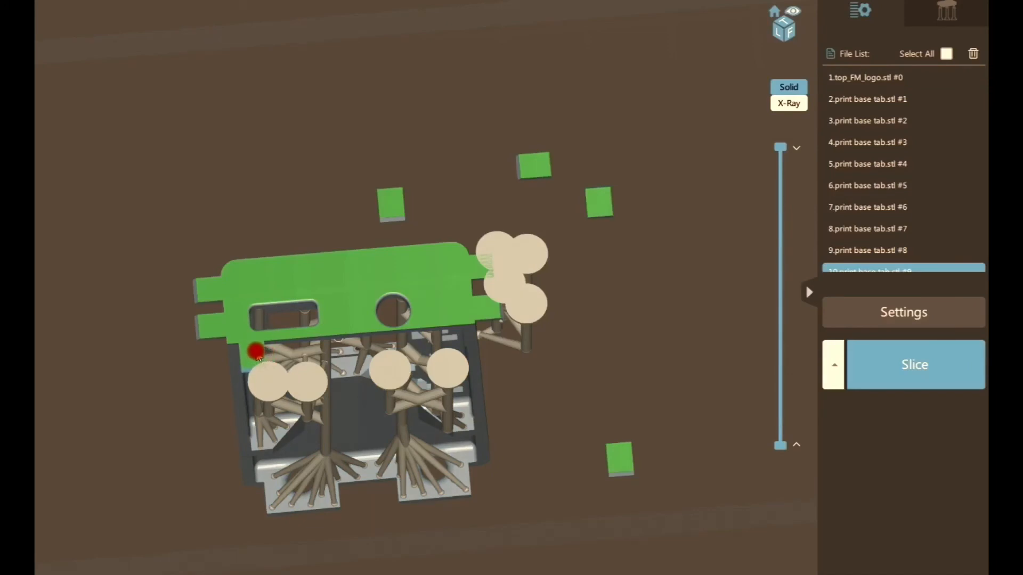
pyautogui.moveTo(404, 210); pyautogui.dragTo(346, 337)
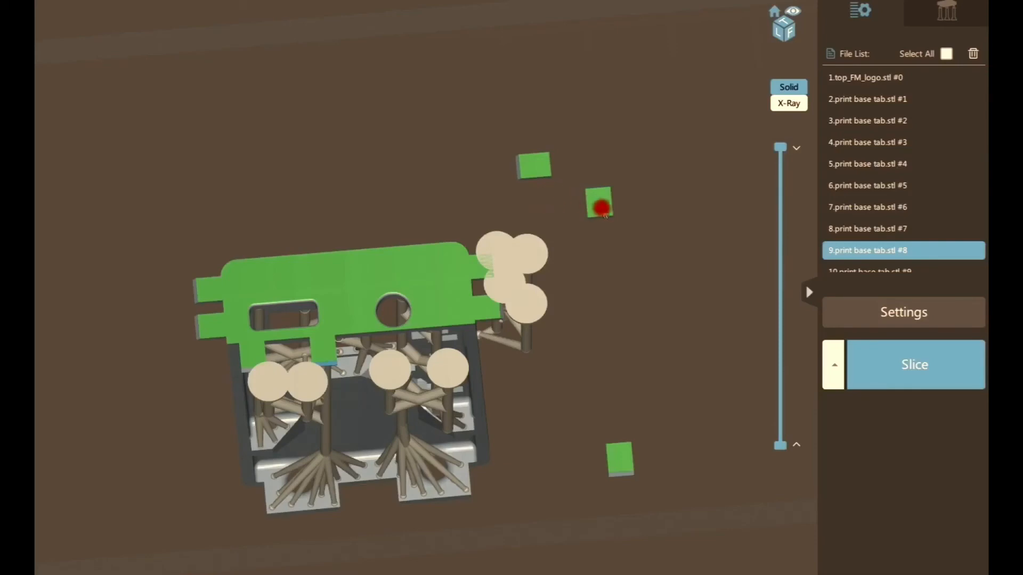
pyautogui.moveTo(606, 209); pyautogui.dragTo(608, 200)
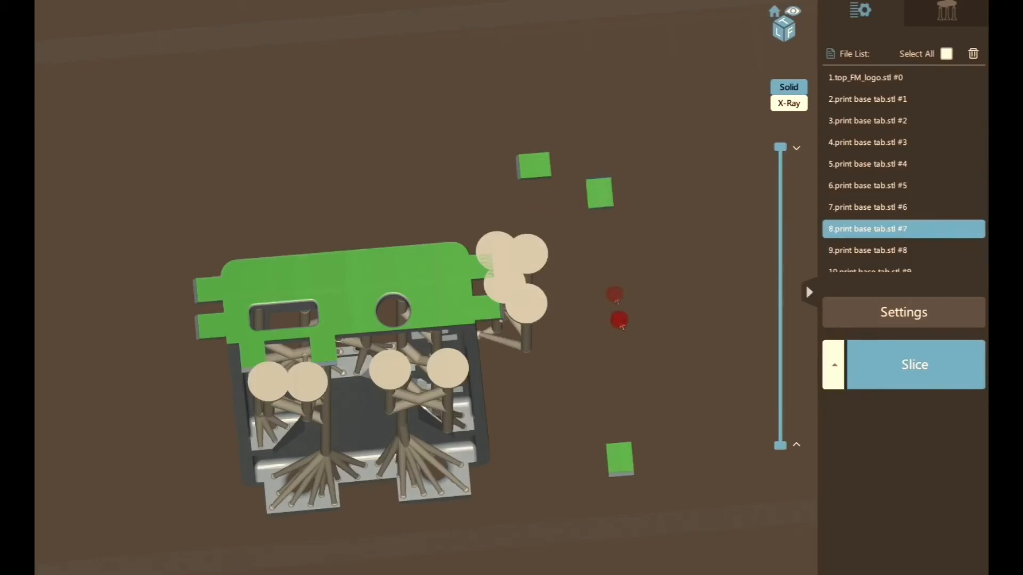
pyautogui.moveTo(619, 454)
pyautogui.mouseDown()
pyautogui.moveTo(447, 352)
pyautogui.moveTo(418, 349)
pyautogui.moveTo(458, 348)
pyautogui.moveTo(545, 208)
pyautogui.moveTo(574, 202)
pyautogui.moveTo(485, 353)
pyautogui.moveTo(471, 337)
pyautogui.moveTo(468, 293)
pyautogui.moveTo(187, 42)
pyautogui.moveTo(59, 1)
pyautogui.mouseUp()
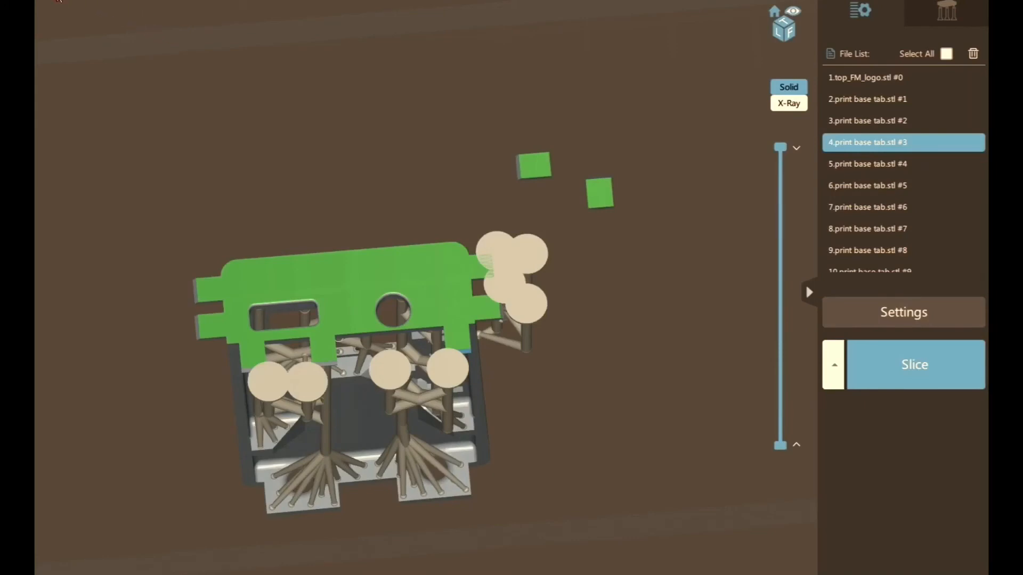
# Step: Clone a front-edge base tab and place the copy in the gap beneath the round hole on the enclosure's front long edge
pyautogui.click(122, 0)
pyautogui.click(123, 1)
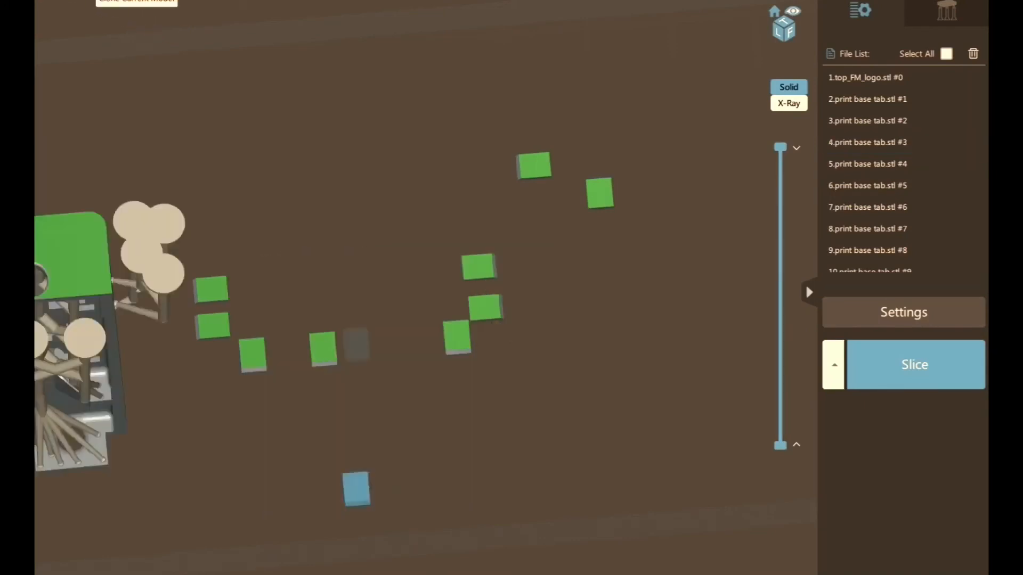
pyautogui.click(123, 0)
pyautogui.click(123, 1)
pyautogui.click(123, 1)
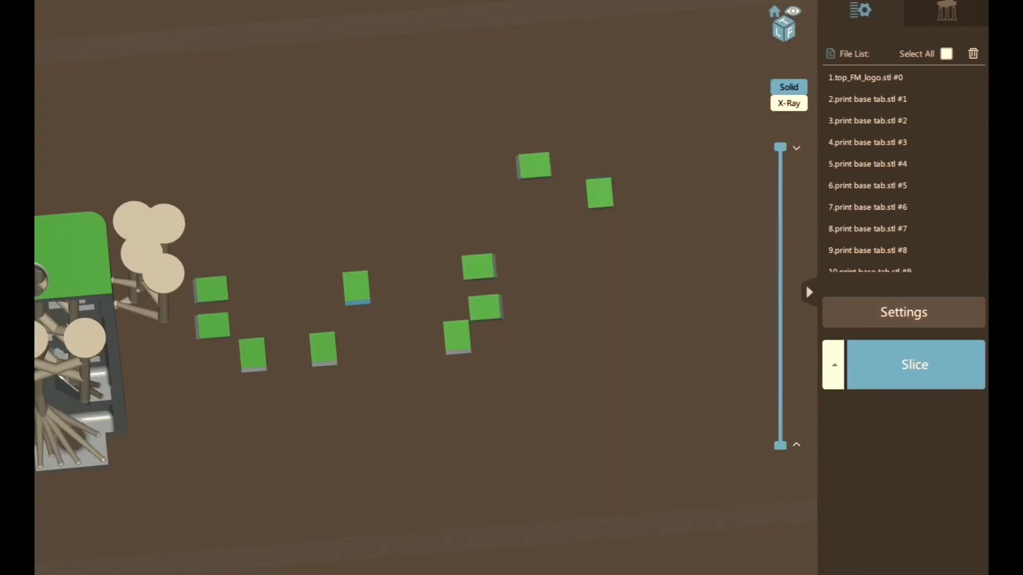
pyautogui.click(77, 255)
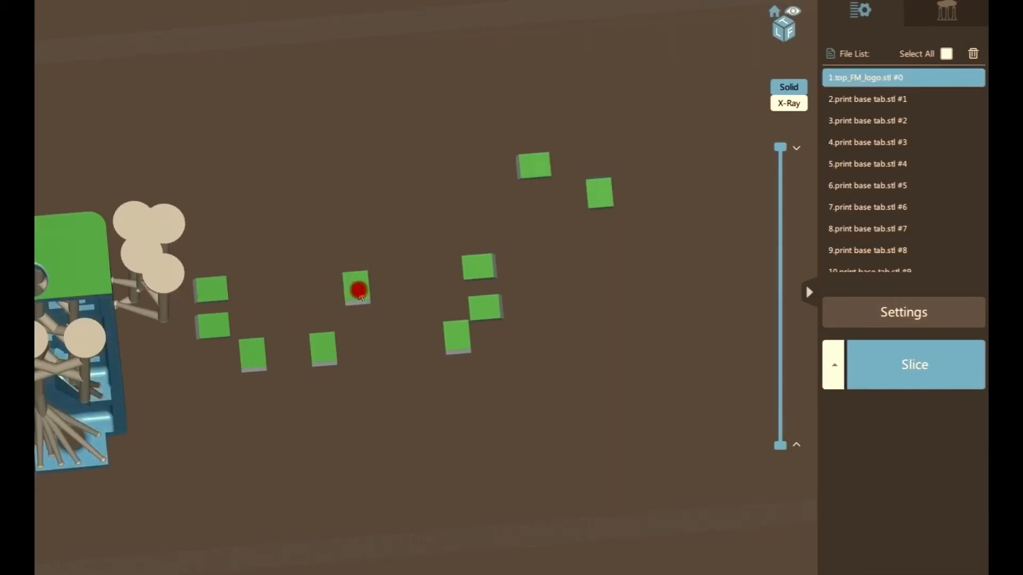
pyautogui.click(409, 429)
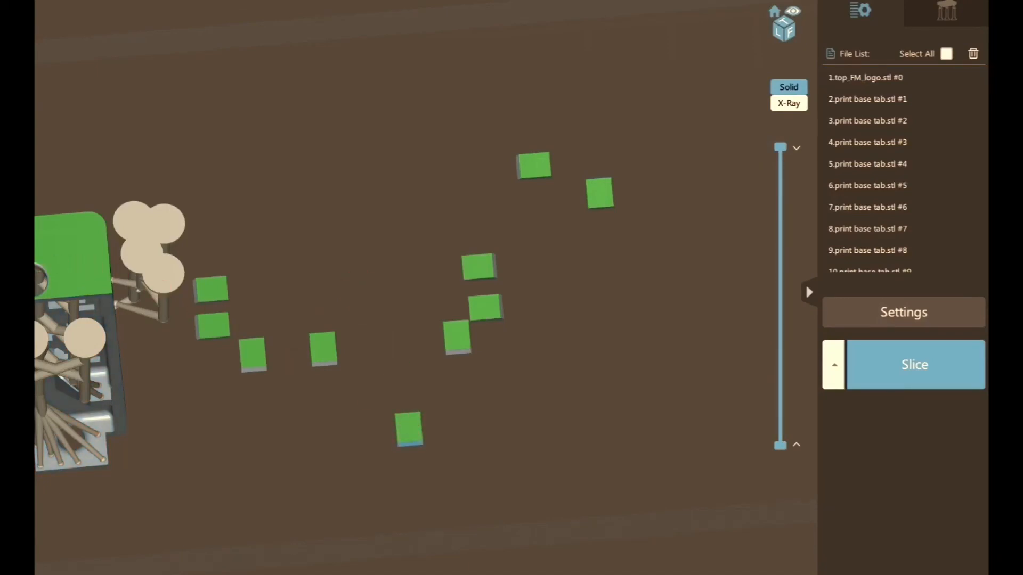
pyautogui.click(77, 256)
pyautogui.click(35, 242)
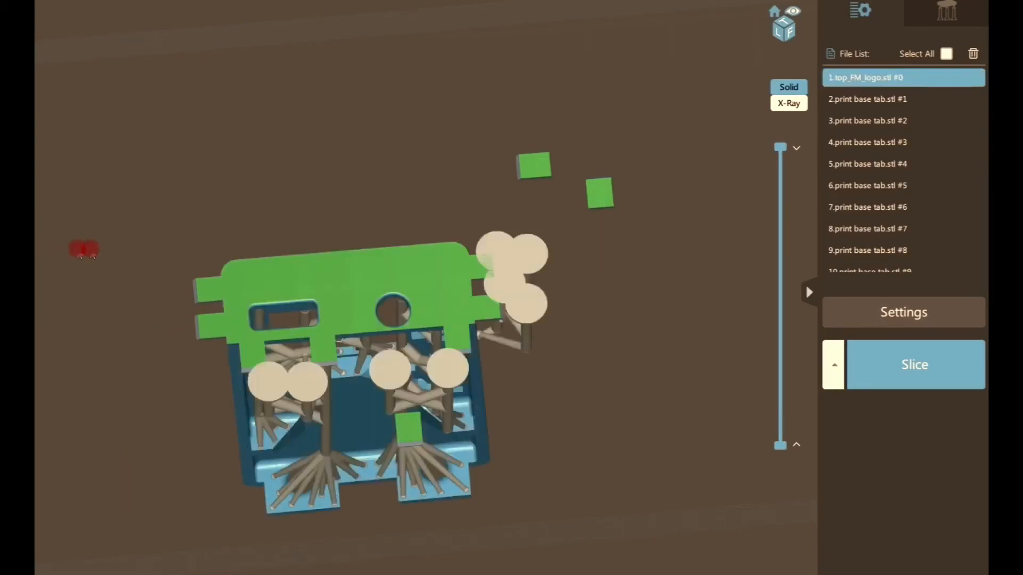
pyautogui.click(410, 430)
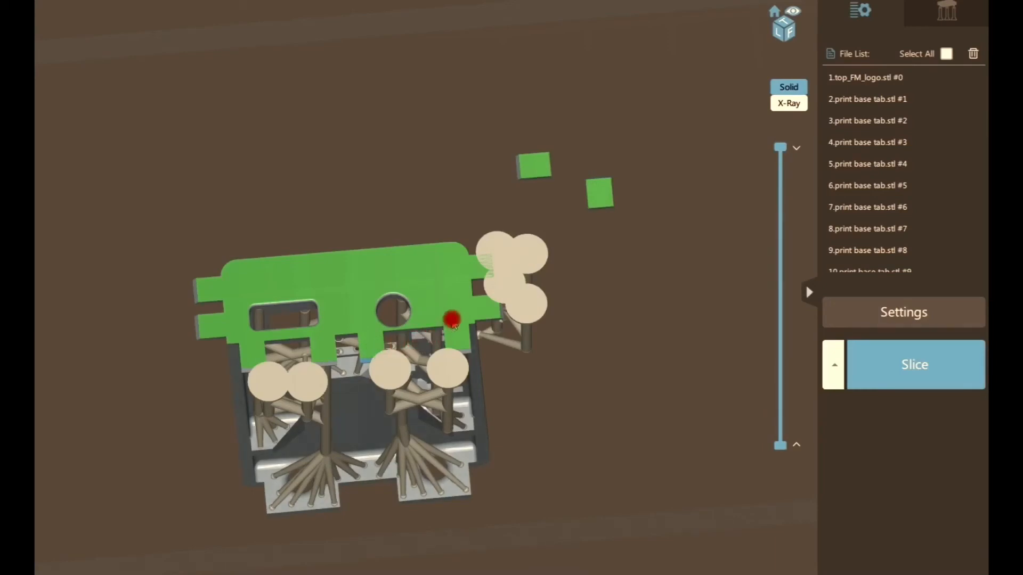
# Step: Place four spare base tabs at spaced intervals along the rear long edge of the enclosure's base
pyautogui.click(599, 201)
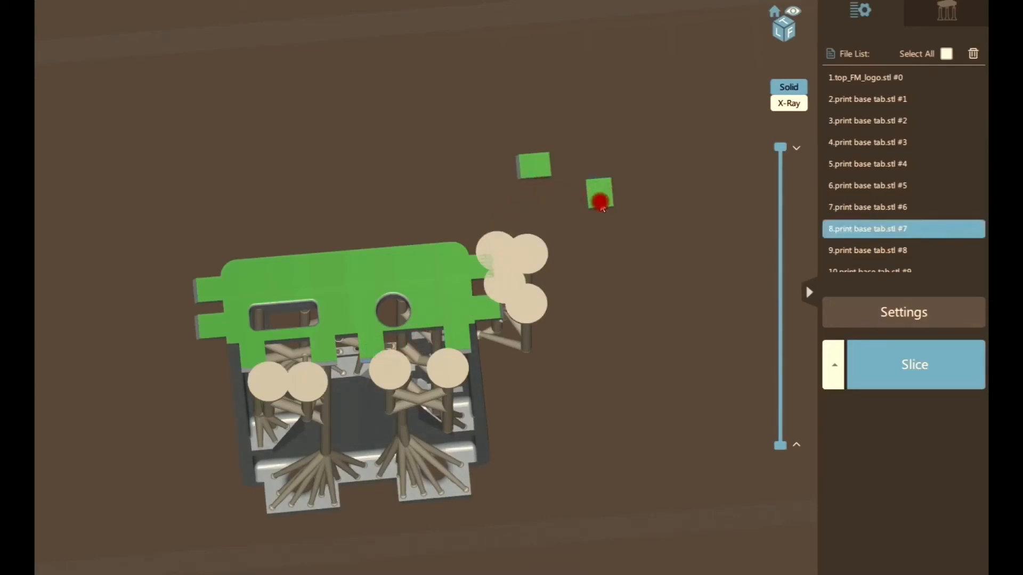
pyautogui.moveTo(621, 193); pyautogui.dragTo(623, 239)
pyautogui.moveTo(623, 243); pyautogui.dragTo(611, 193, button='right')
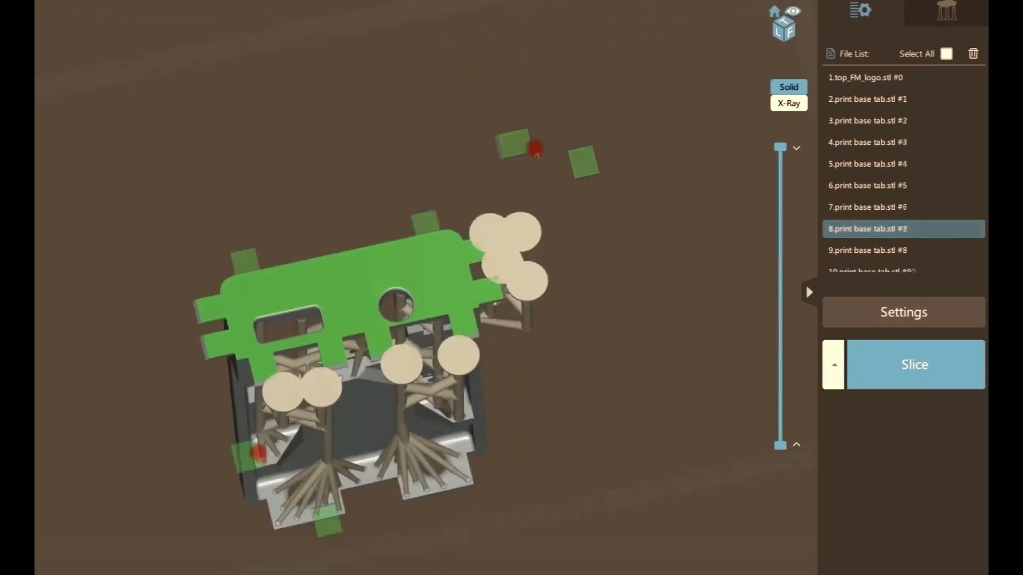
pyautogui.click(517, 146)
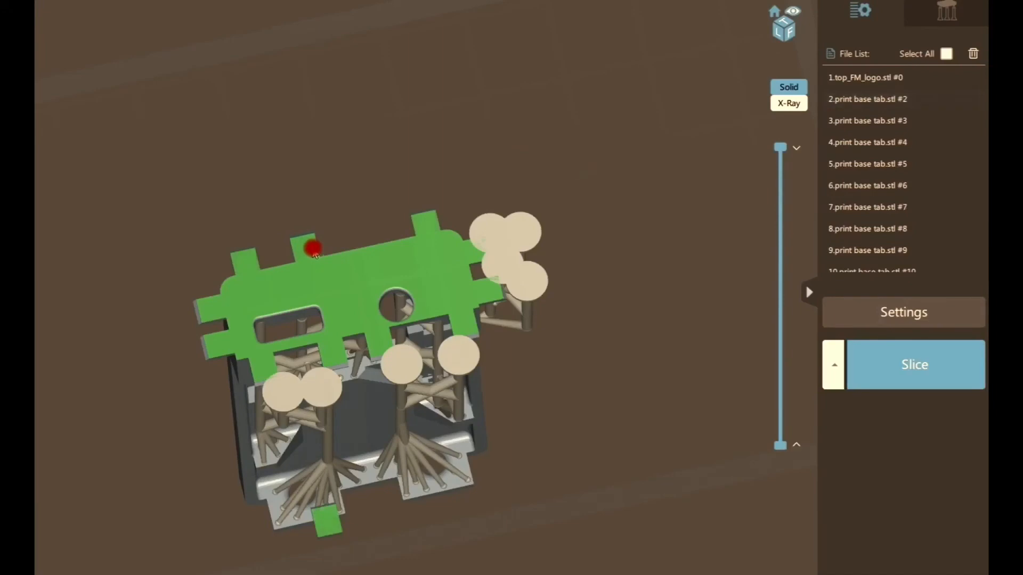
pyautogui.click(327, 520)
pyautogui.click(370, 237)
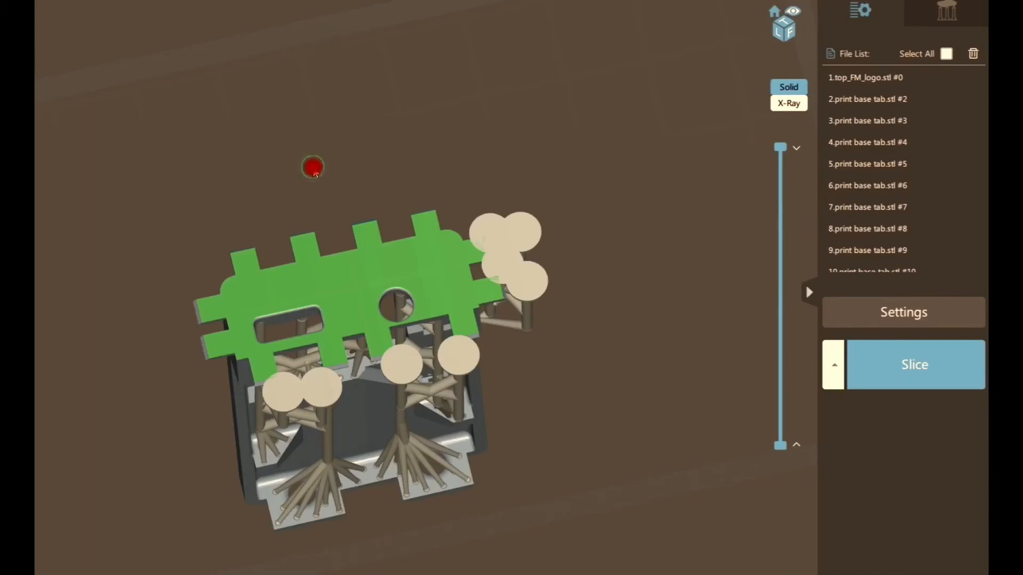
# Step: Shift the outer front support pillar near the rectangular opening away from its neighbouring pillar to separate their overlapping bases
pyautogui.moveTo(313, 170); pyautogui.dragTo(338, 127, button='middle')
pyautogui.moveTo(650, 183); pyautogui.dragTo(379, 125, button='right')
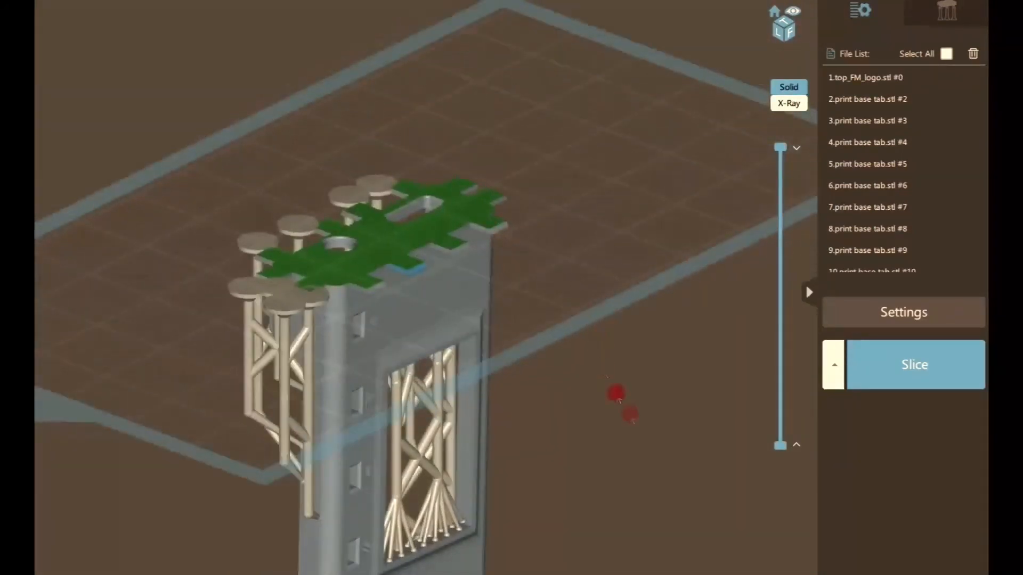
pyautogui.scroll(-5, 634, 373)
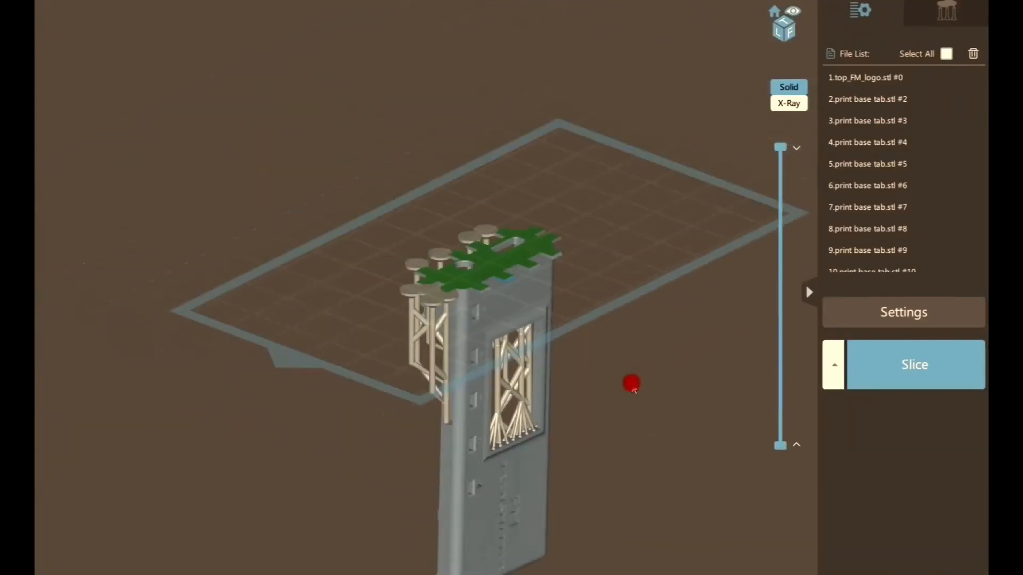
pyautogui.moveTo(631, 383); pyautogui.dragTo(516, 274, button='right')
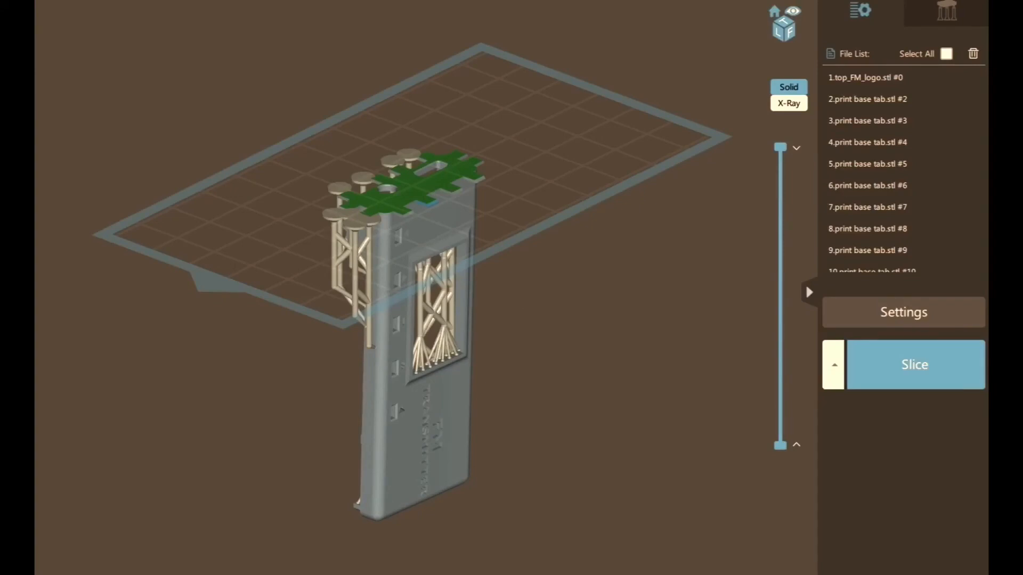
pyautogui.moveTo(581, 371); pyautogui.dragTo(397, 233, button='right')
pyautogui.scroll(2, 398, 233)
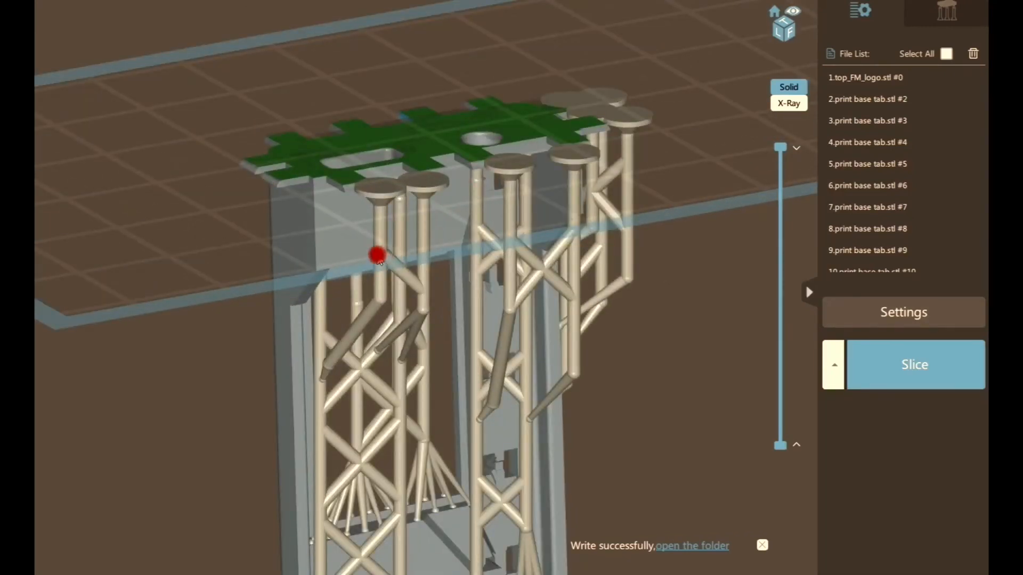
pyautogui.click(941, 11)
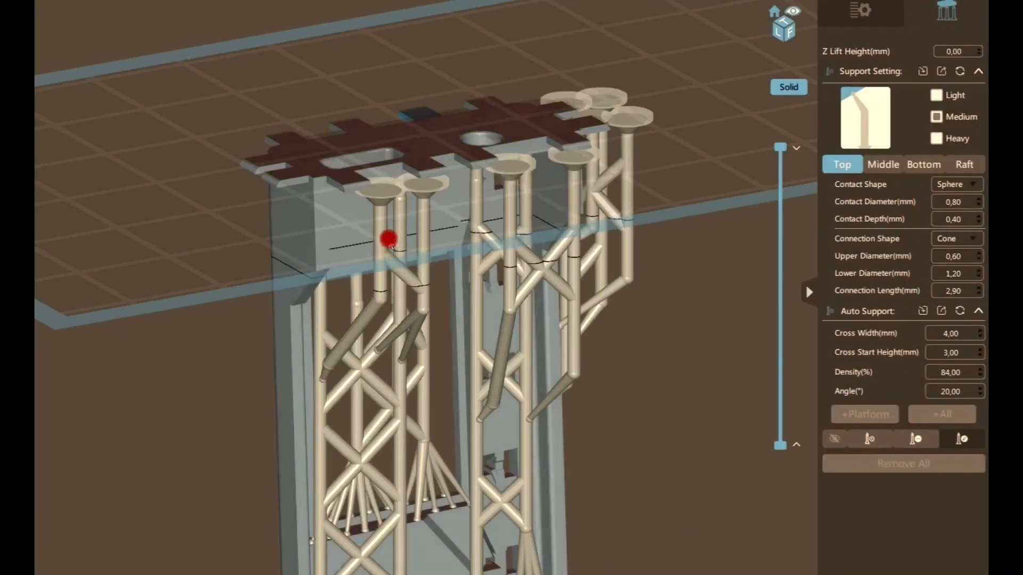
pyautogui.click(373, 237)
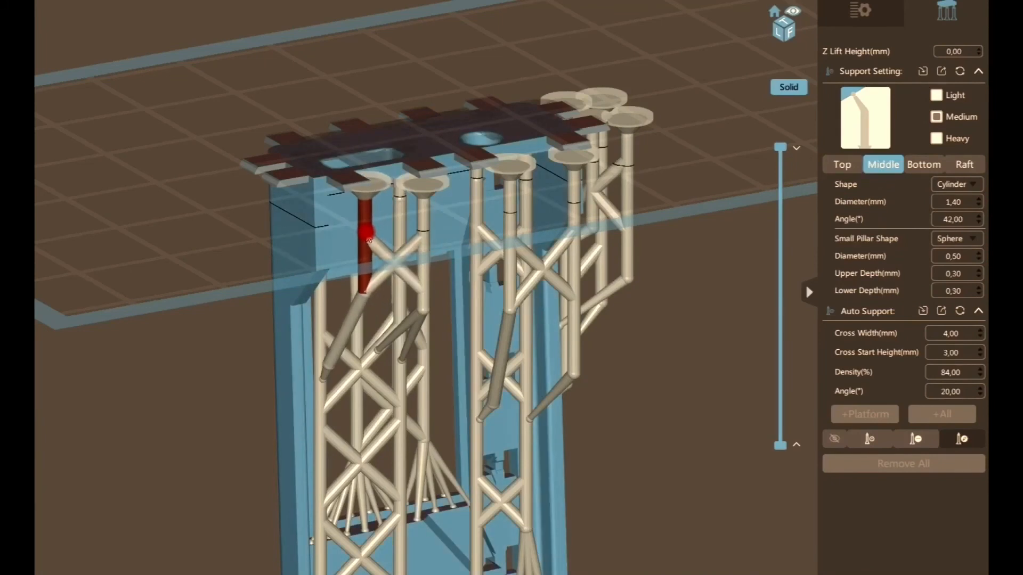
pyautogui.click(423, 228)
pyautogui.moveTo(424, 228); pyautogui.dragTo(406, 296)
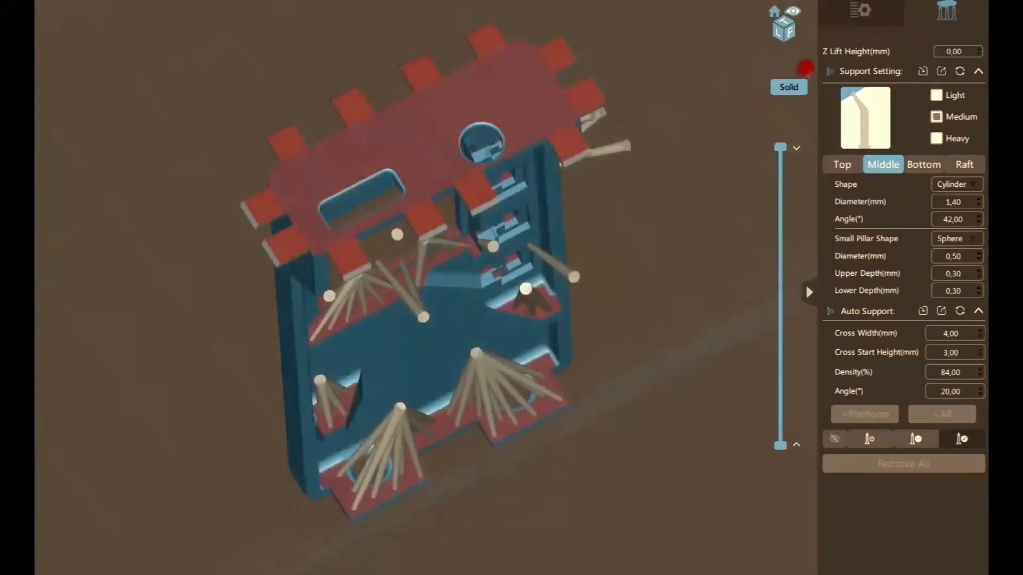
# Step: Shift the second front support pillar near the rectangular opening slightly toward the outer pillar, so its base sits between the tabs
pyautogui.click(841, 13)
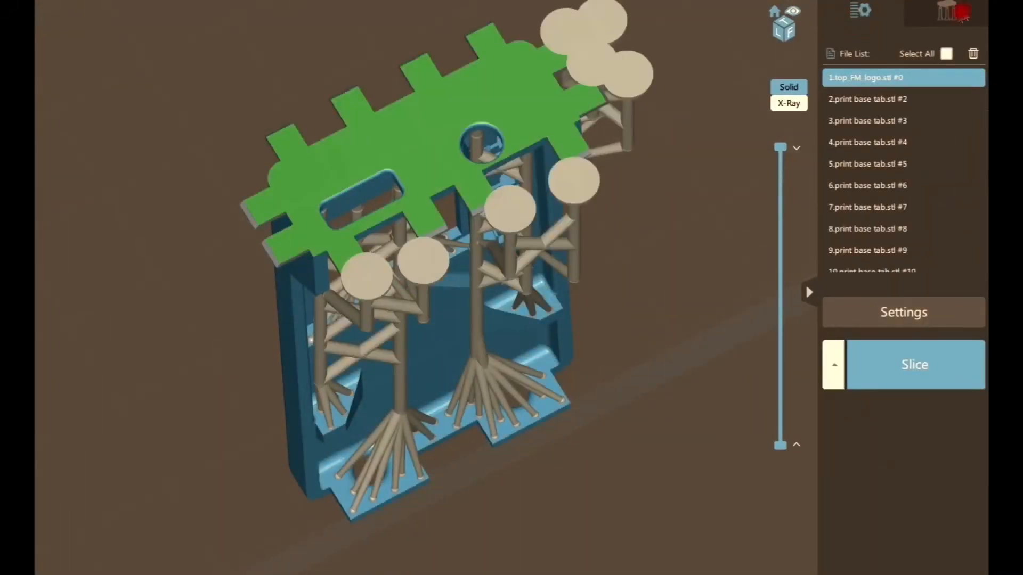
pyautogui.click(962, 13)
pyautogui.moveTo(466, 266); pyautogui.dragTo(471, 226, button='right')
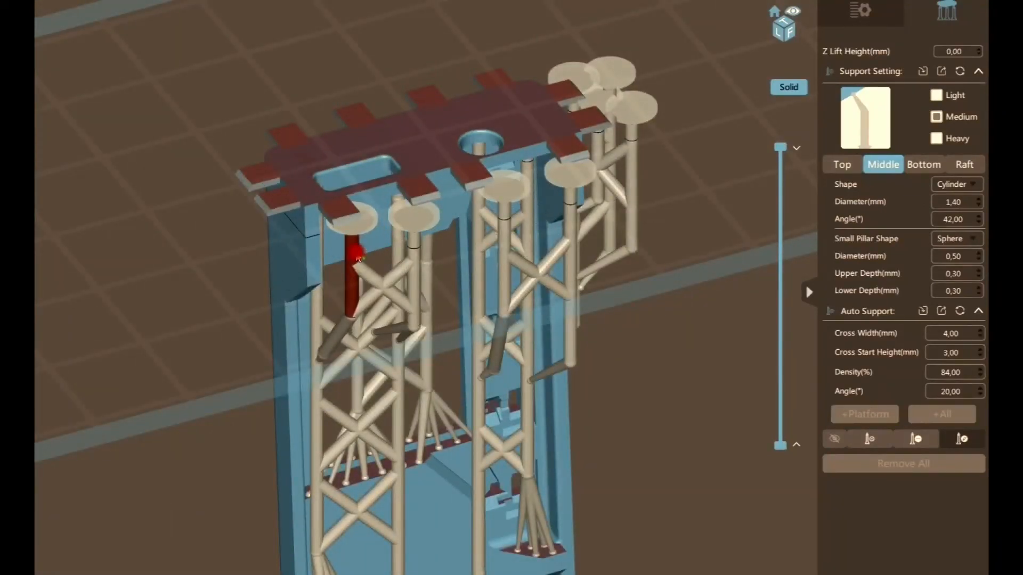
pyautogui.click(883, 21)
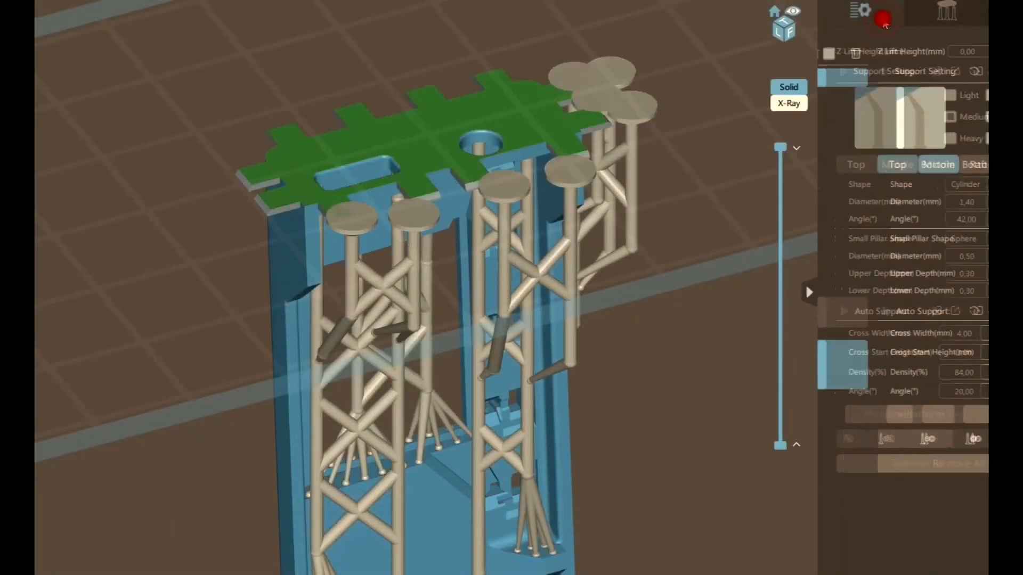
pyautogui.moveTo(496, 137)
pyautogui.mouseDown(button='right')
pyautogui.moveTo(504, 194)
pyautogui.moveTo(491, 138)
pyautogui.mouseUp(button='right')
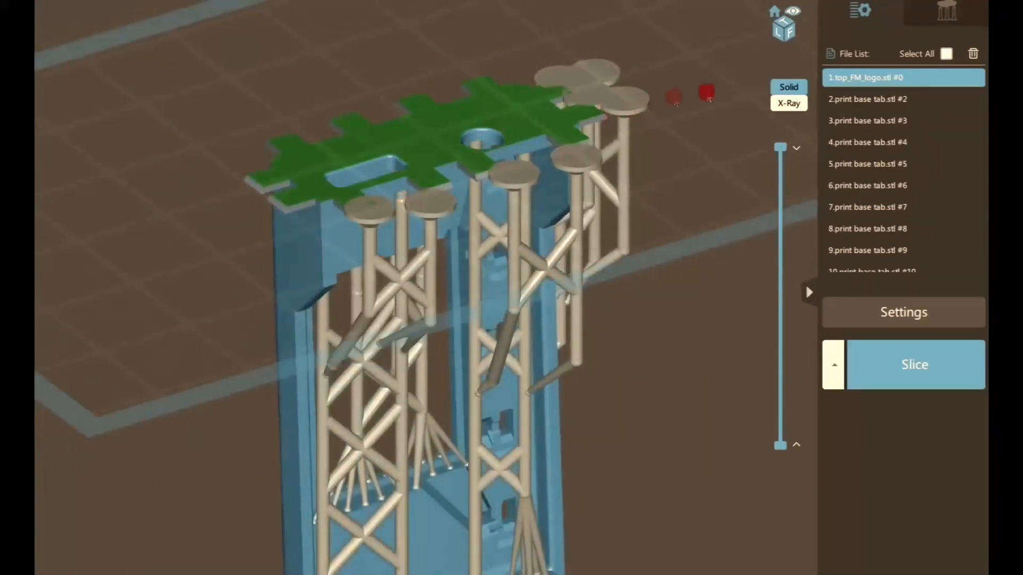
pyautogui.click(932, 11)
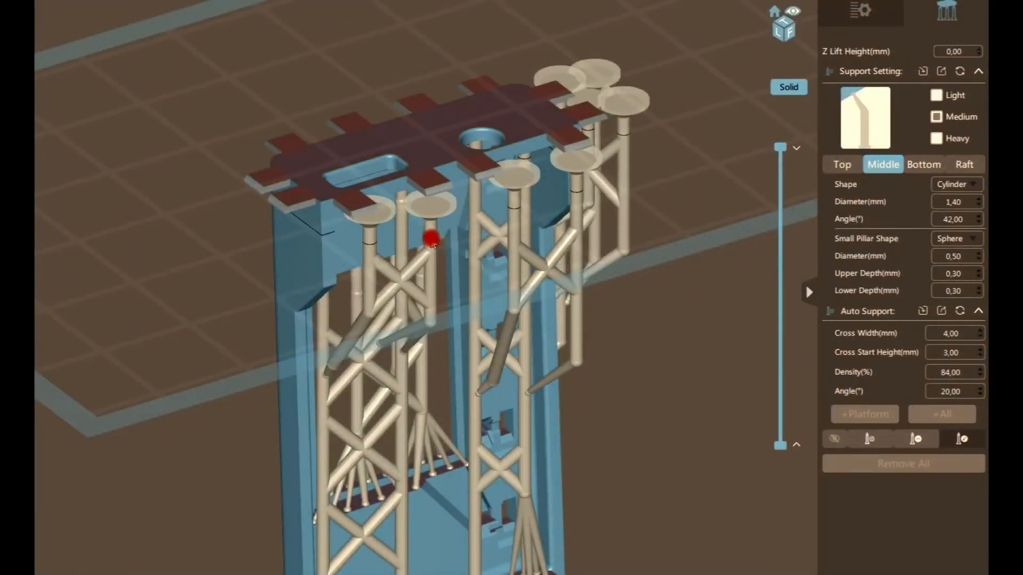
pyautogui.moveTo(431, 242); pyautogui.dragTo(419, 242)
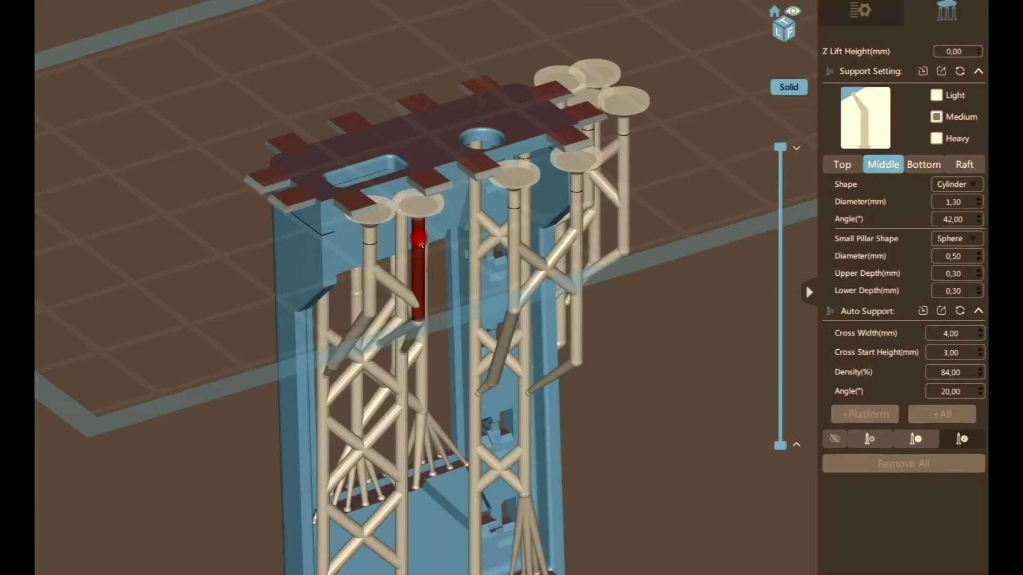
pyautogui.click(867, 16)
pyautogui.moveTo(660, 177); pyautogui.dragTo(665, 115, button='right')
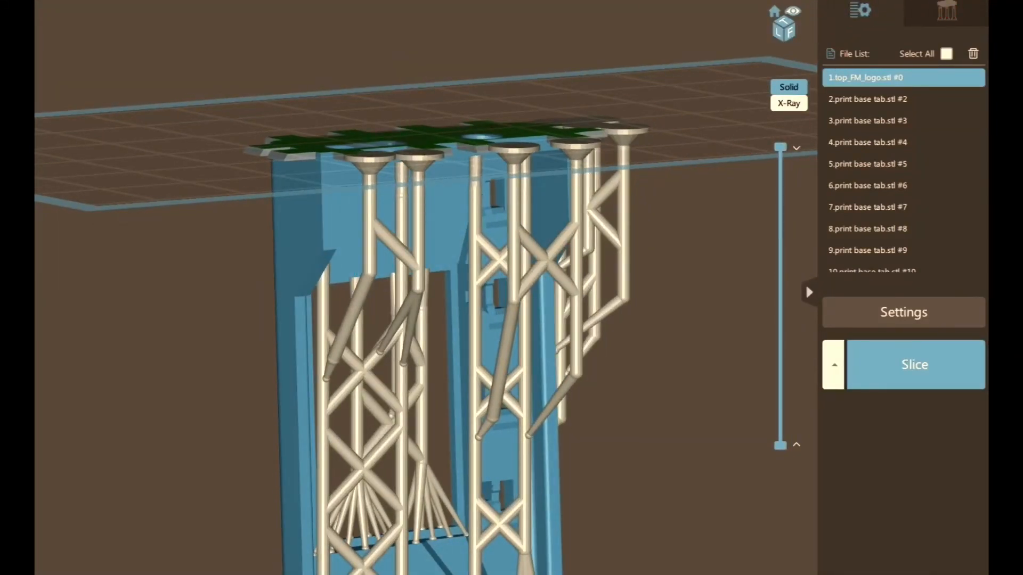
# Step: Review the ELEGOO MARS machine, print and anti-aliasing settings
pyautogui.scroll(-8, 367, 390)
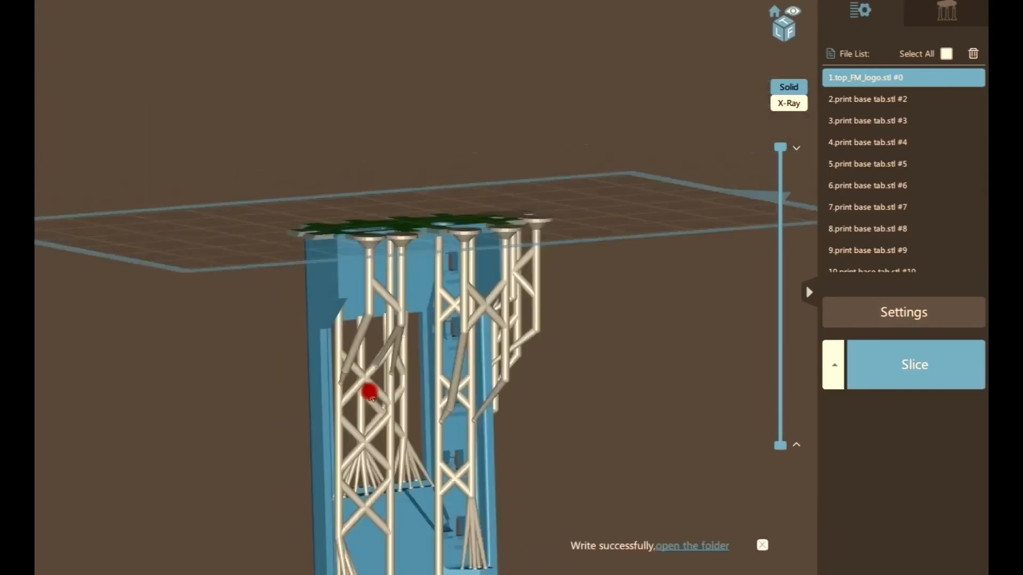
pyautogui.moveTo(346, 394); pyautogui.dragTo(326, 210, button='middle')
pyautogui.moveTo(326, 211); pyautogui.dragTo(114, 350)
pyautogui.click(896, 302)
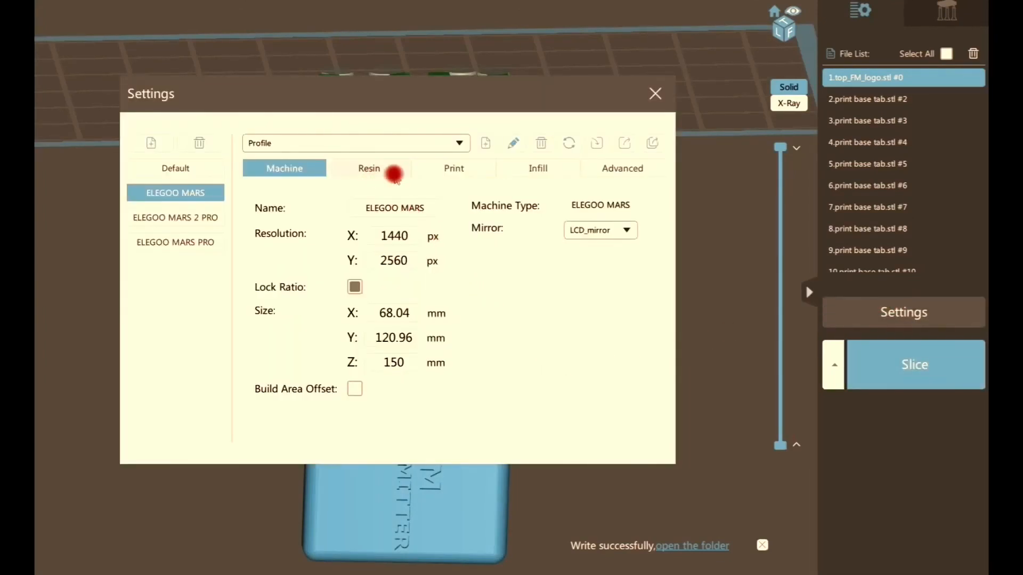
pyautogui.click(430, 168)
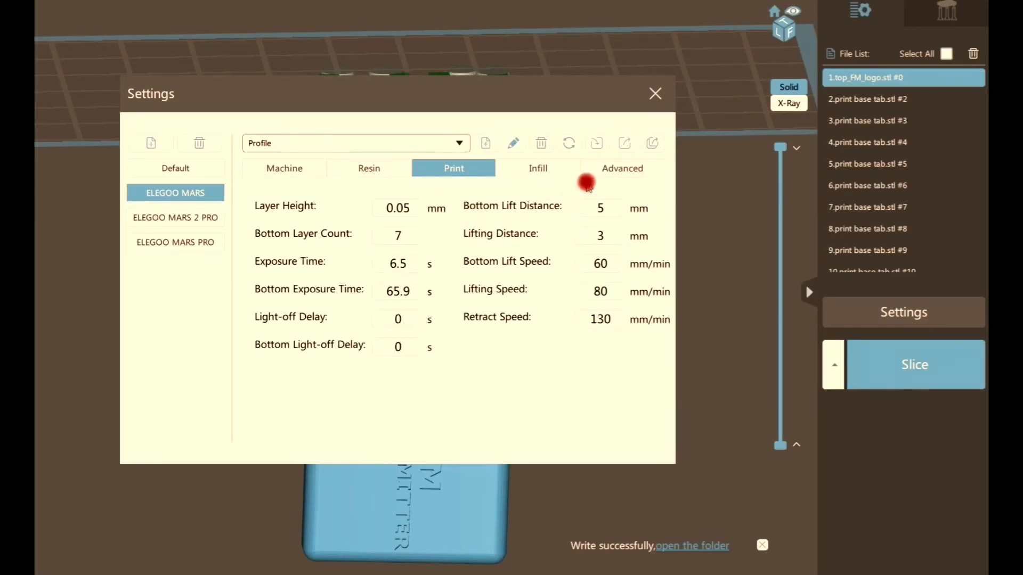
pyautogui.click(597, 169)
pyautogui.click(403, 234)
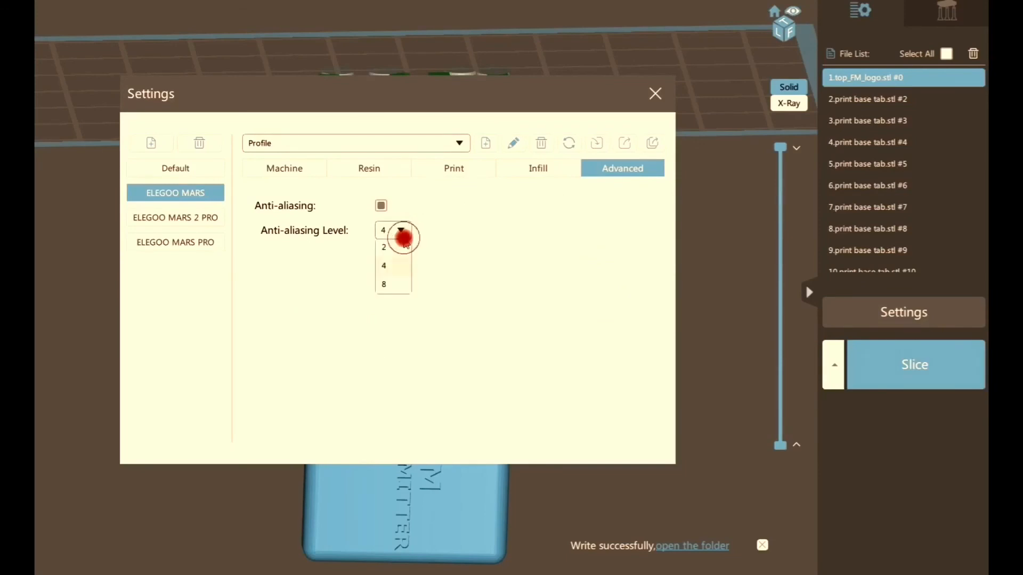
pyautogui.click(402, 230)
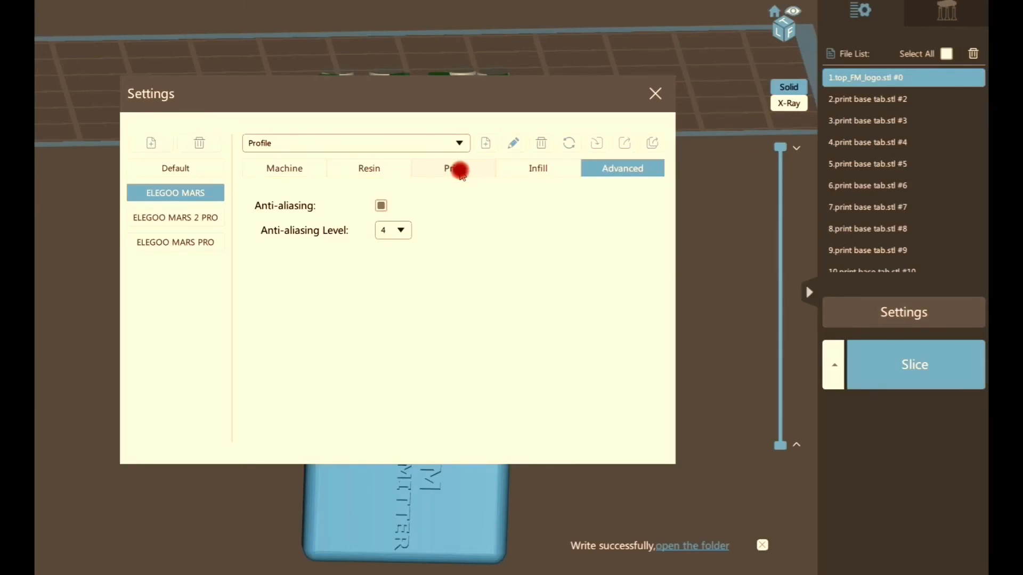
# Step: Set the bottom layer count to 6, bottom exposure time to 67 s, lifting speed to 90 mm/min and retract speed to 140 mm/min
pyautogui.click(460, 170)
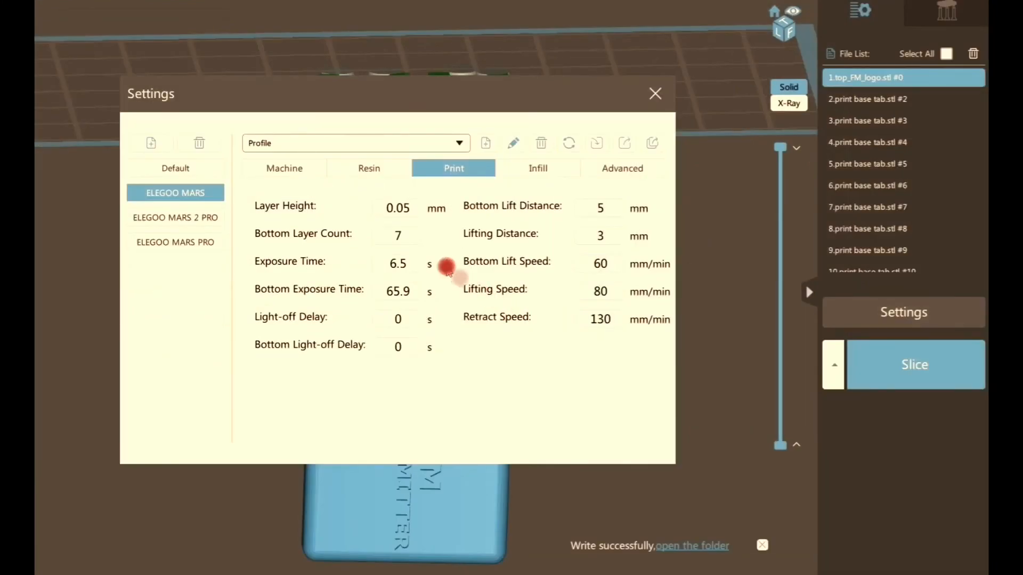
pyautogui.doubleClick(403, 233)
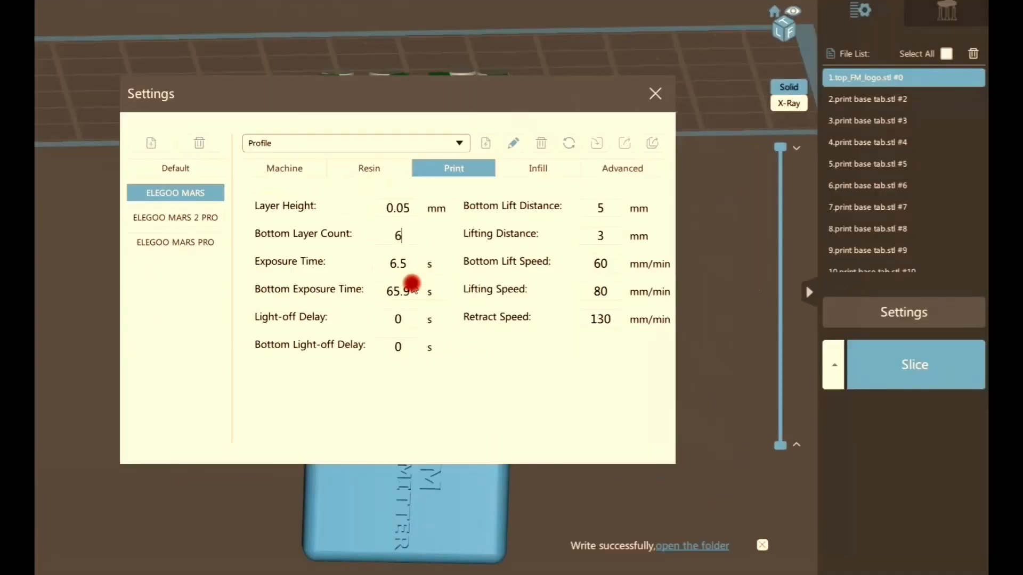
pyautogui.moveTo(417, 290); pyautogui.dragTo(388, 298)
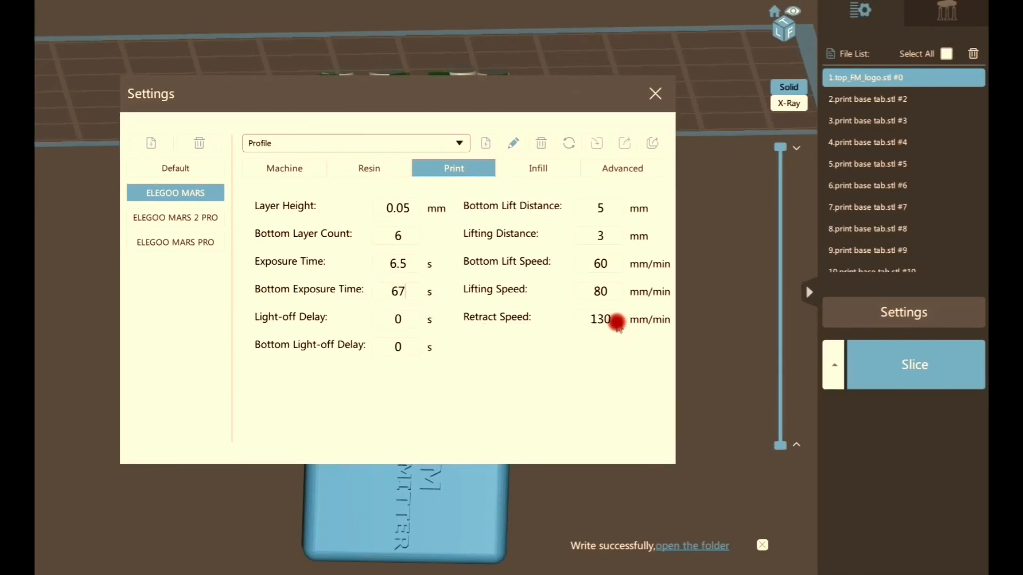
pyautogui.moveTo(612, 292); pyautogui.dragTo(586, 294)
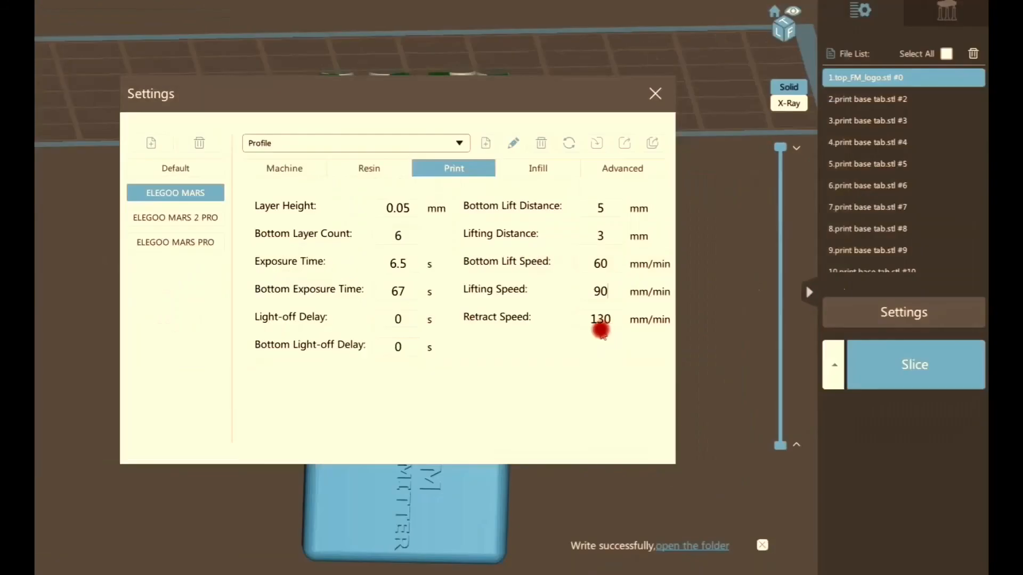
pyautogui.click(597, 323)
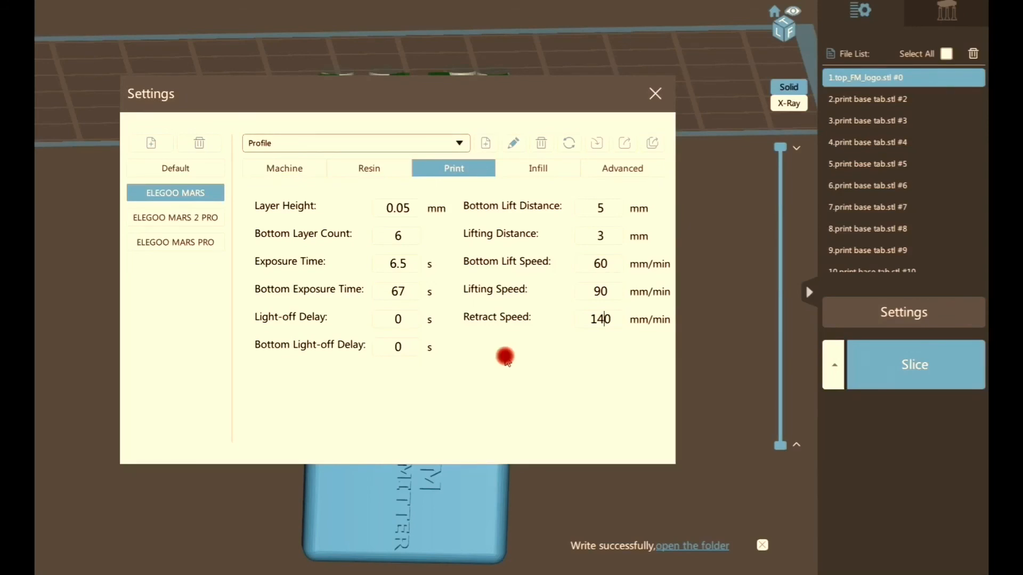
pyautogui.click(655, 93)
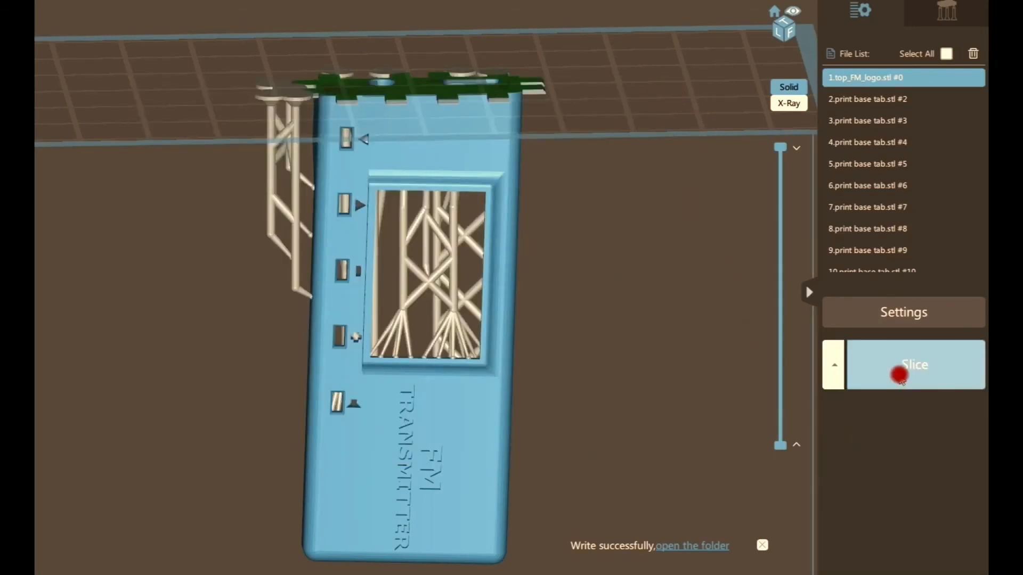
# Step: Slice the supported enclosure and preview its layers from the first to the last
pyautogui.click(897, 376)
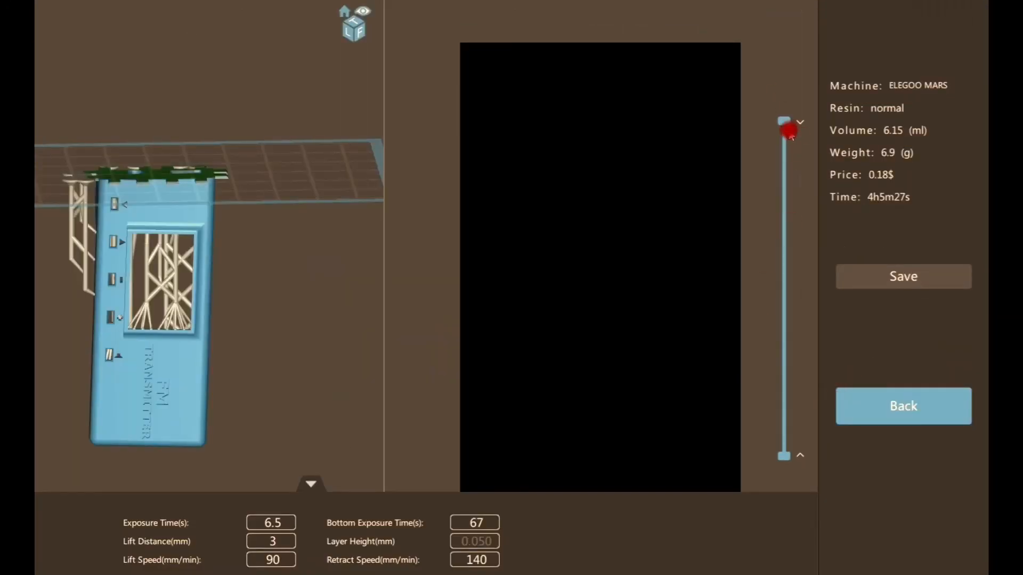
pyautogui.moveTo(788, 123); pyautogui.dragTo(775, 465)
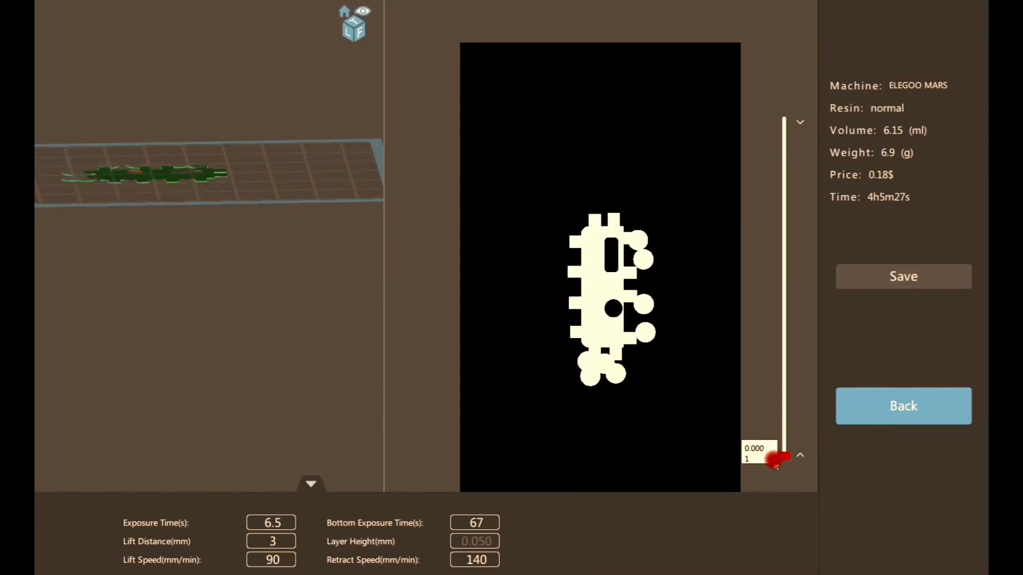
pyautogui.moveTo(772, 461); pyautogui.dragTo(846, 101)
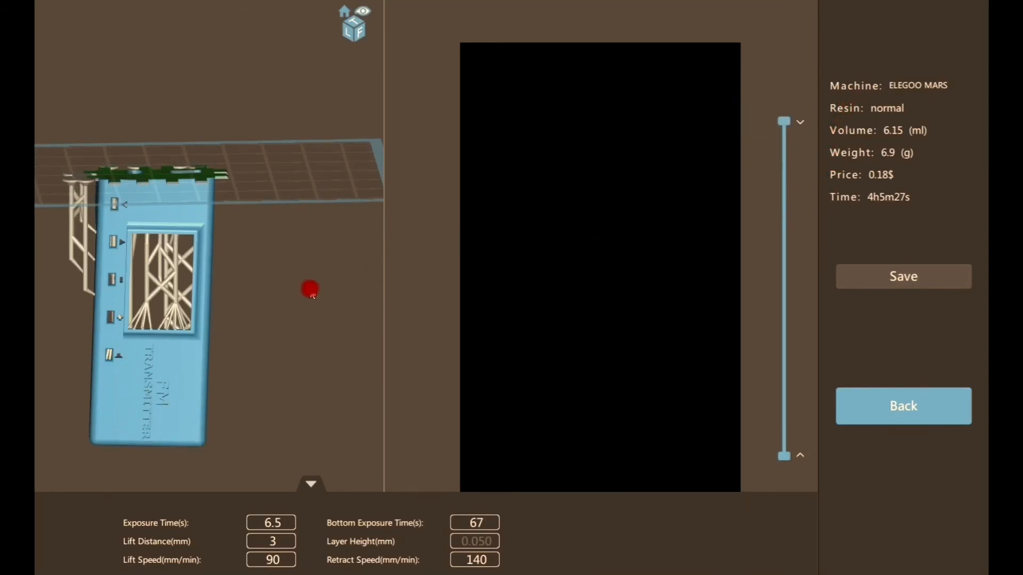
pyautogui.moveTo(310, 290); pyautogui.dragTo(120, 254)
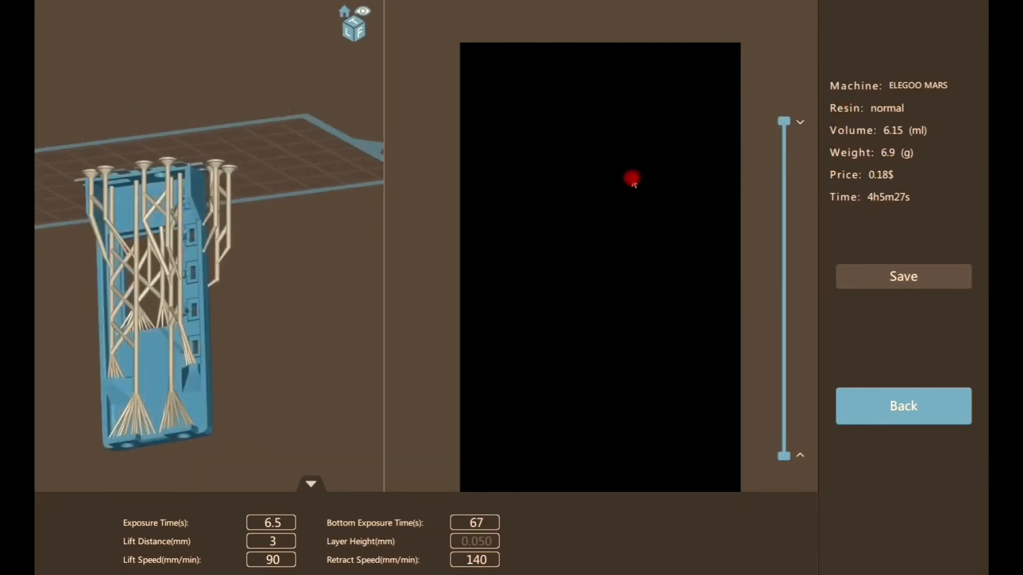
pyautogui.moveTo(783, 123); pyautogui.dragTo(897, 96)
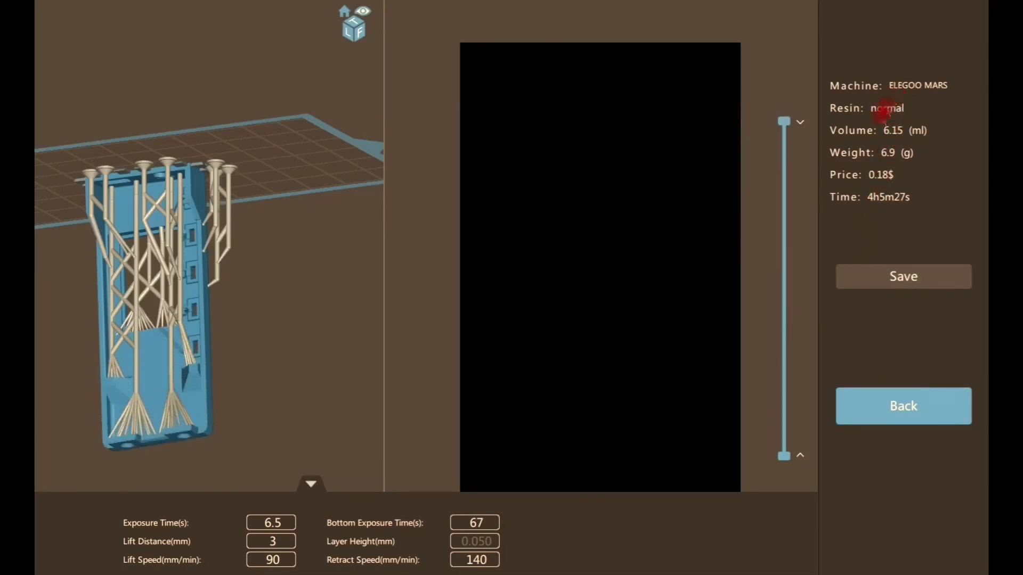